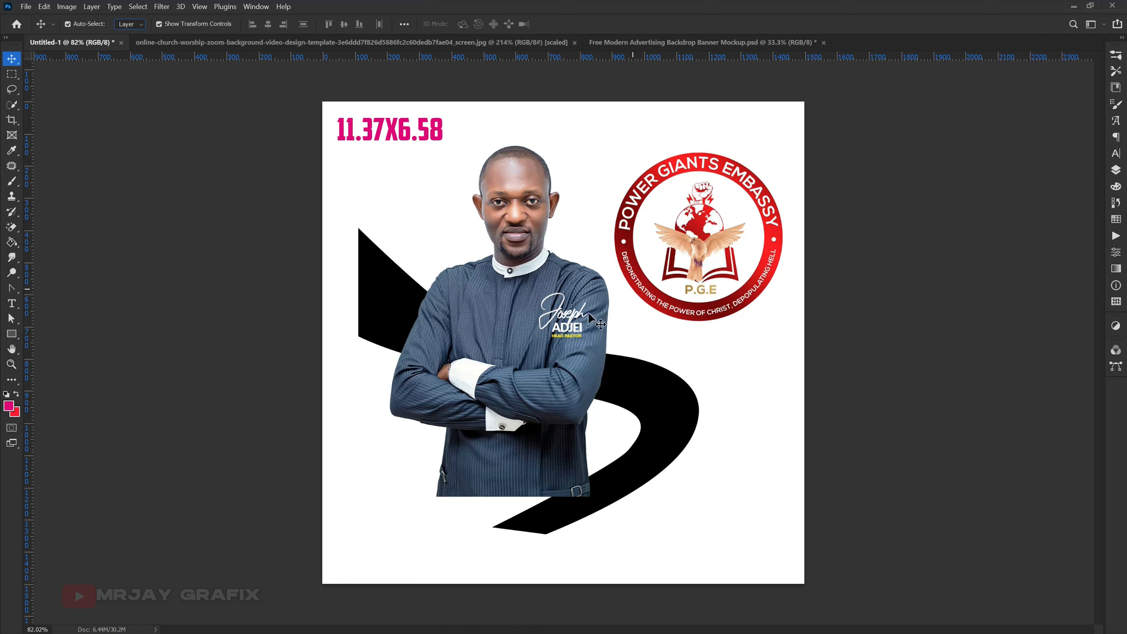
{"action": "left_click", "coordinate": [389, 323]}
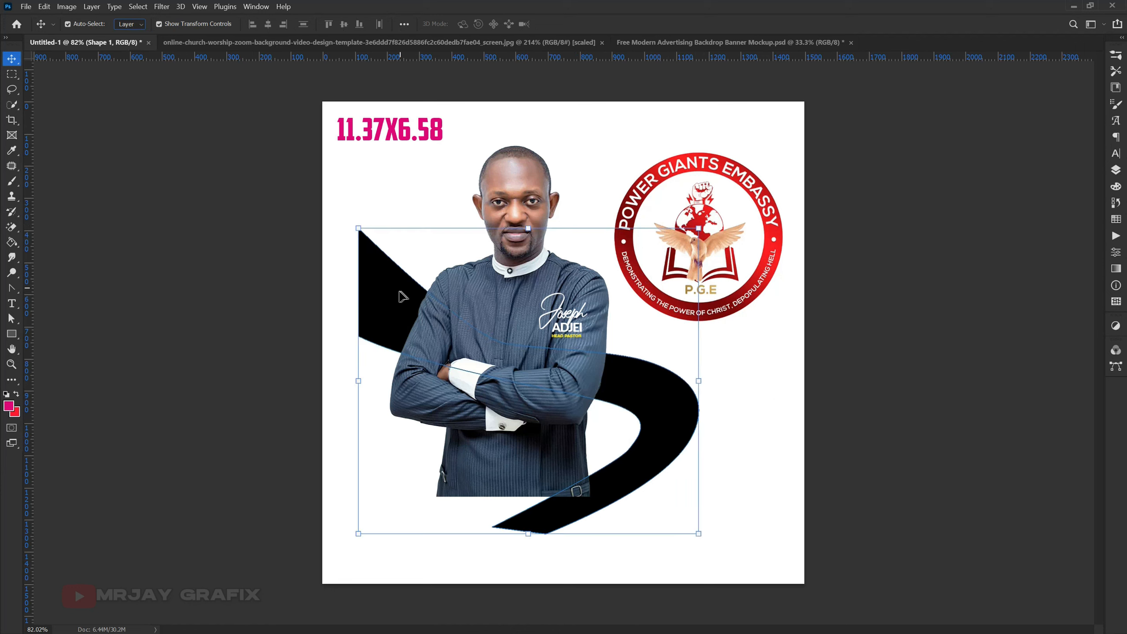
{"action": "left_click", "coordinate": [205, 356]}
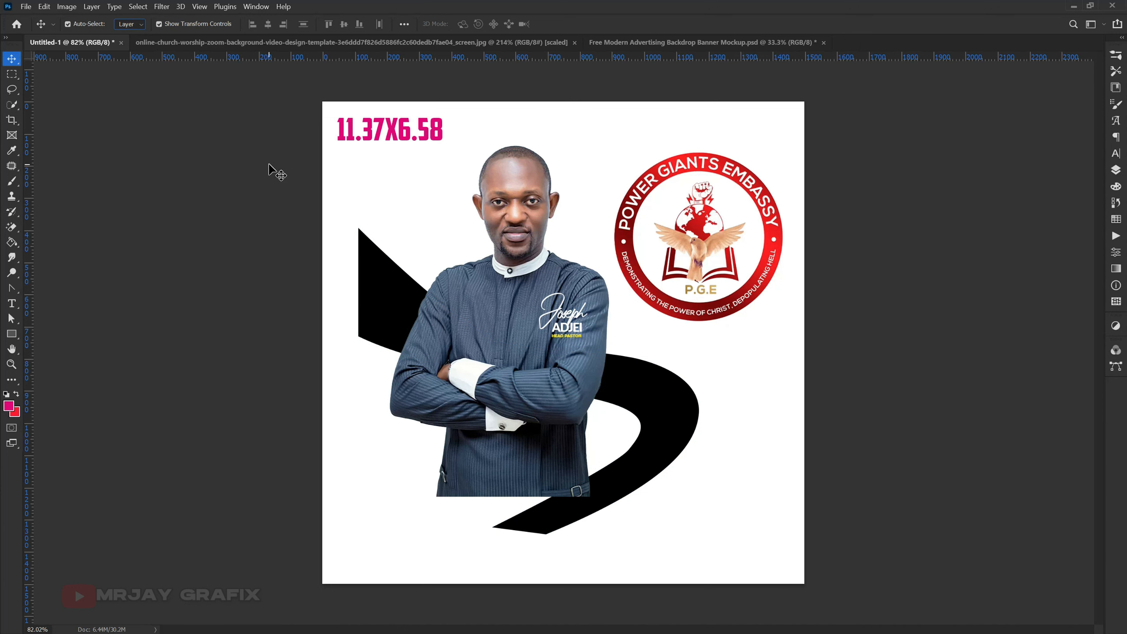
- Create a new document 11.37 inches wide and 6.58 inches high at 300 pixels/inch, RGB Color, with a white background
{"action": "left_click", "coordinate": [24, 6]}
{"action": "left_click", "coordinate": [49, 18]}
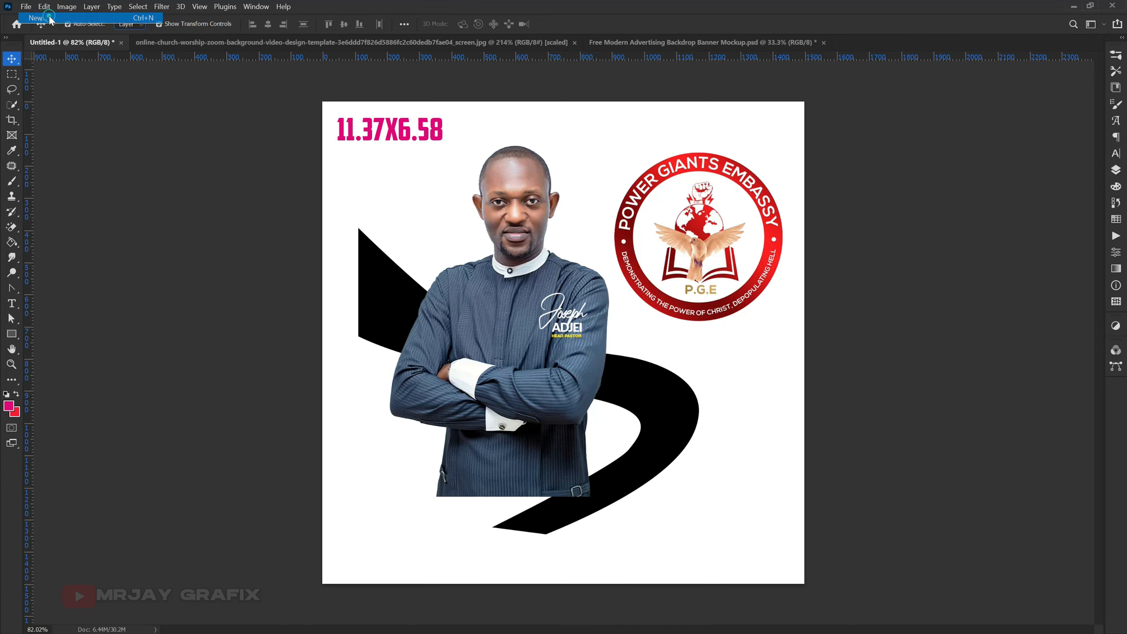
{"action": "left_click_drag", "start_coordinate": [295, 144], "coordinate": [327, 197]}
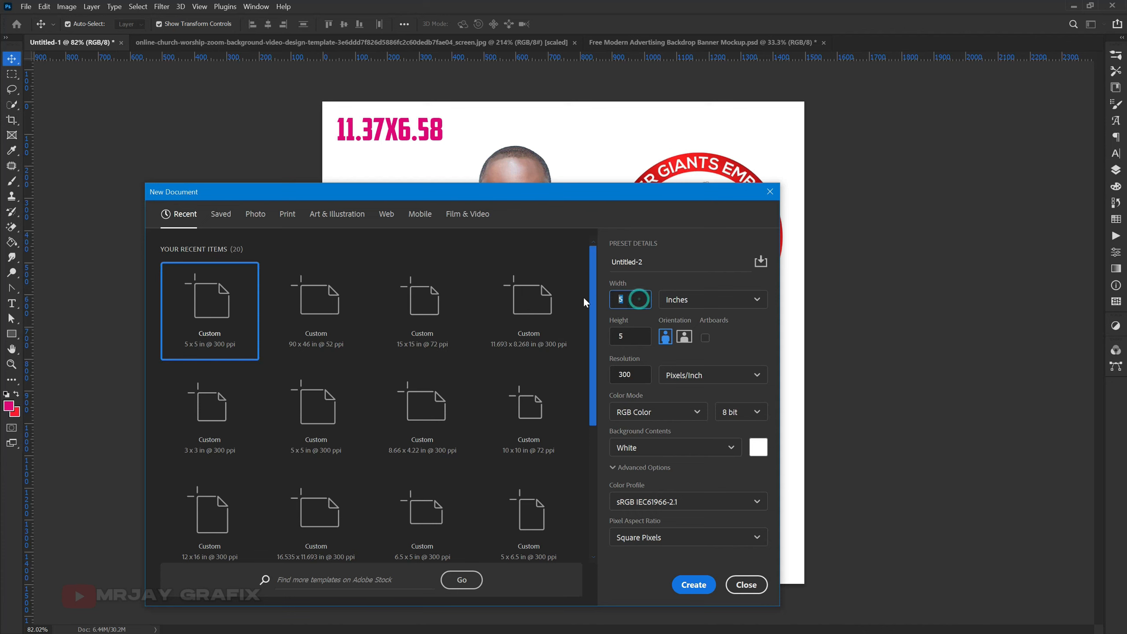
{"action": "type", "text": "11.37"}
{"action": "left_click", "coordinate": [629, 336]}
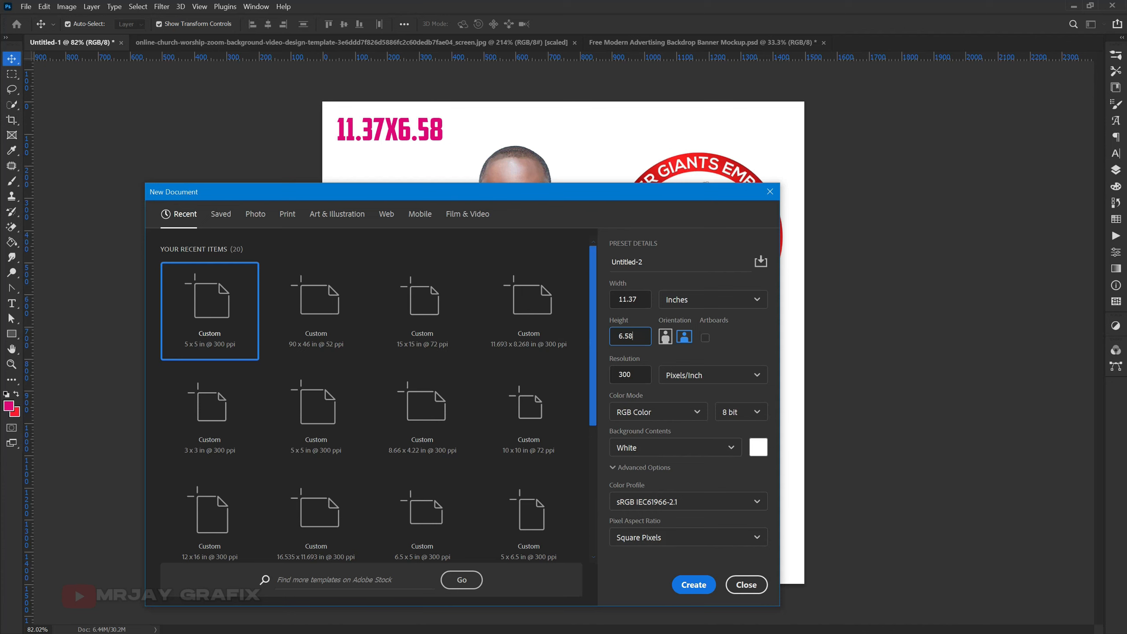
{"action": "left_click", "coordinate": [692, 584]}
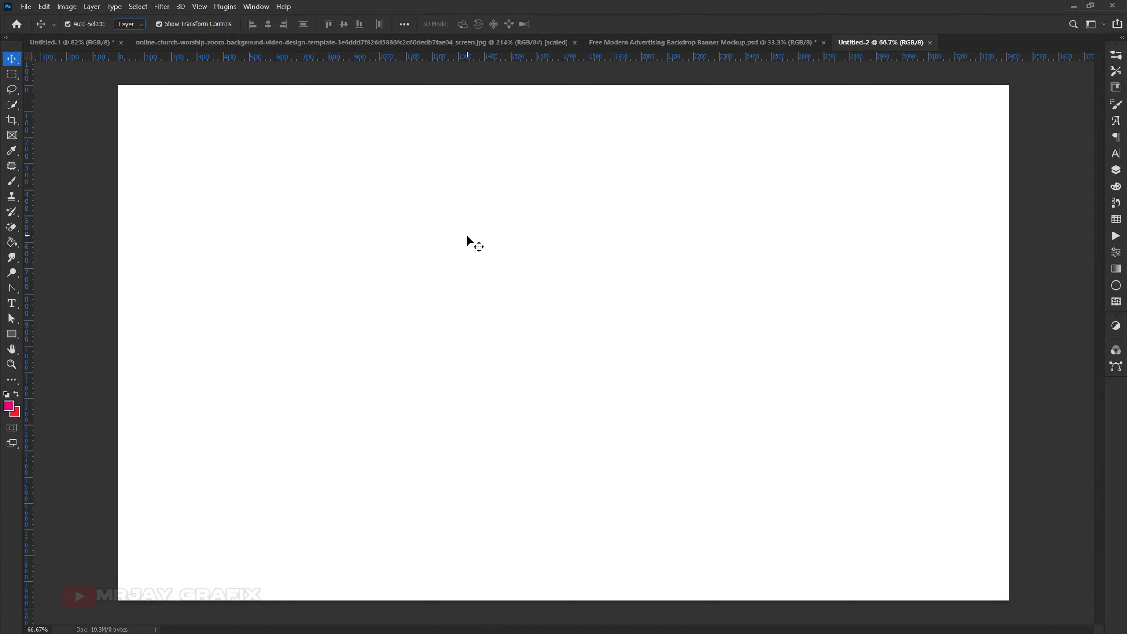
- Copy the black curved shape from the Untitled-1 document into the new Untitled-2 document
{"action": "left_click", "coordinate": [92, 42]}
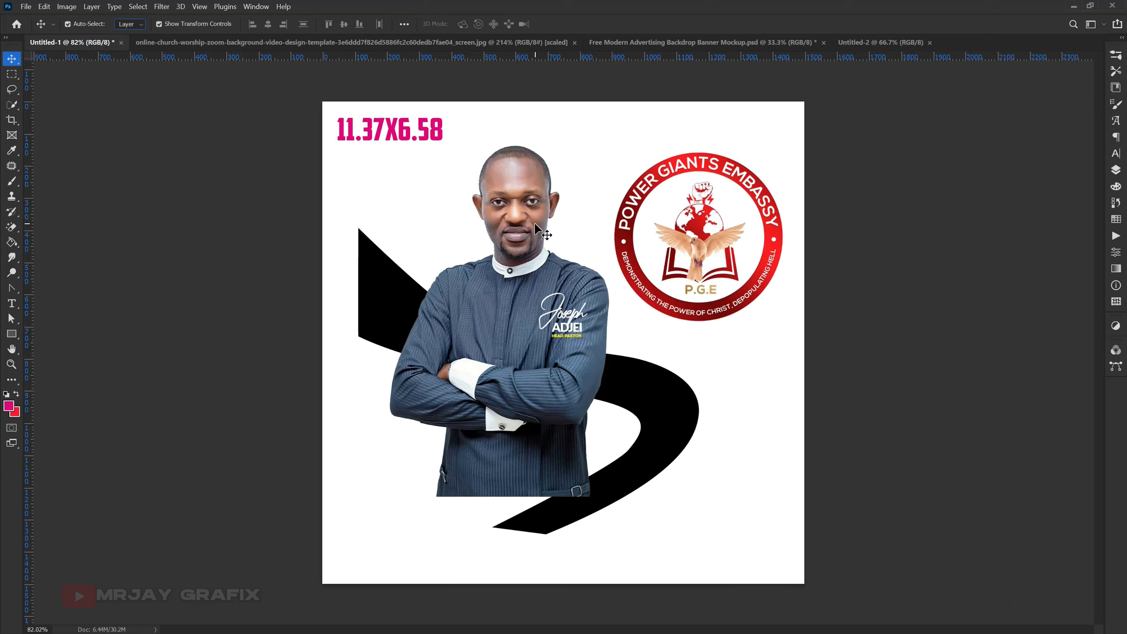
{"action": "left_click", "coordinate": [626, 375]}
{"action": "left_click_drag", "start_coordinate": [642, 399], "coordinate": [514, 276]}
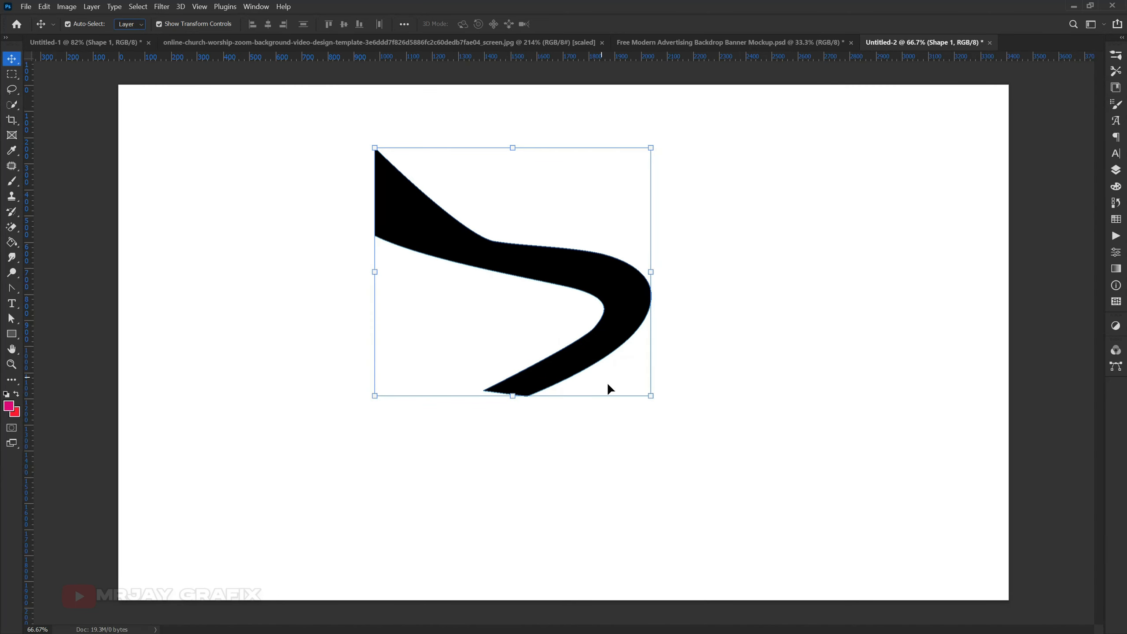
- Scale the curved shape to about 203% and place it flush with the canvas's left edge, running past the bottom edge
{"action": "key", "text": "ctrl+t"}
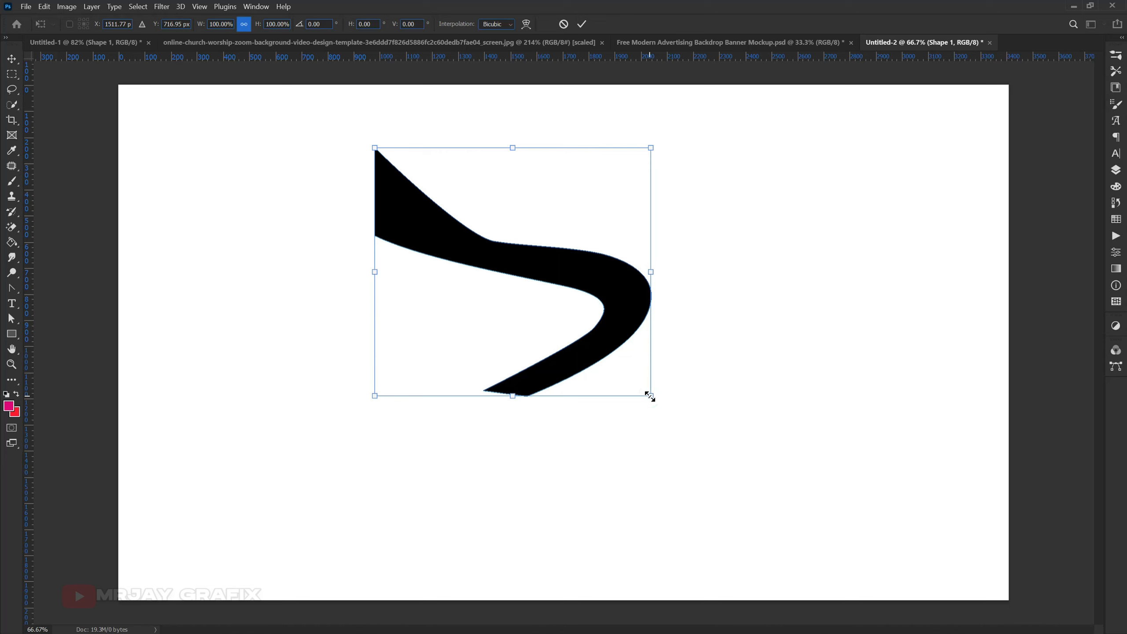
{"action": "left_click_drag", "start_coordinate": [650, 395], "coordinate": [568, 506]}
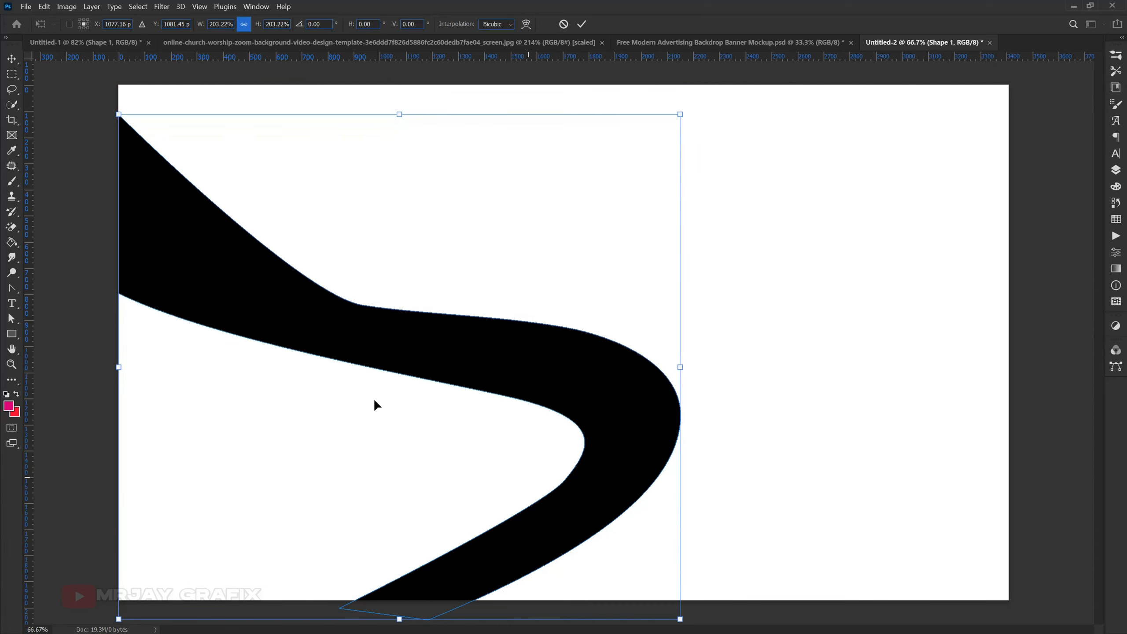
{"action": "key", "text": "ctrl+minus"}
{"action": "left_click", "coordinate": [78, 231]}
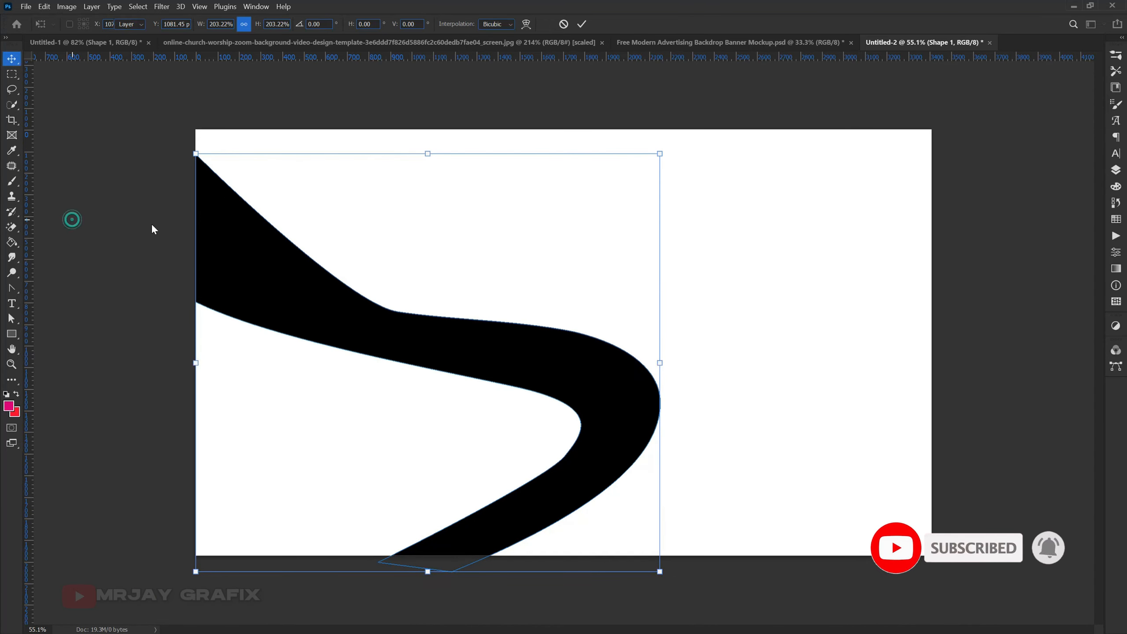
{"action": "left_click", "coordinate": [428, 83]}
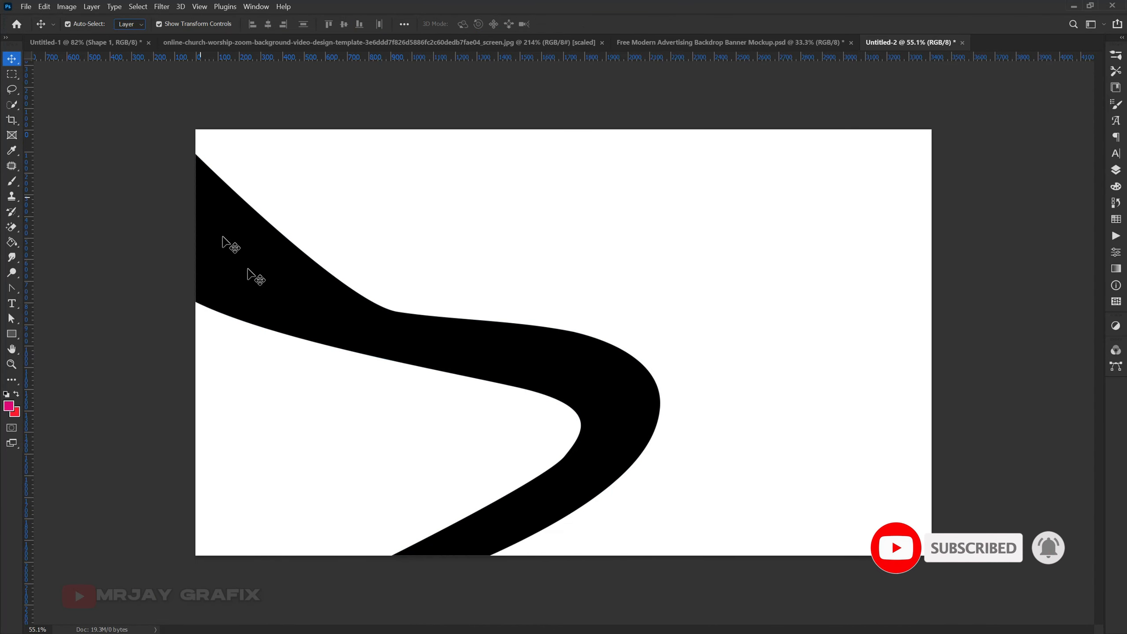
- Lower the curved shape layer's opacity to 8%
{"action": "left_click", "coordinate": [603, 397]}
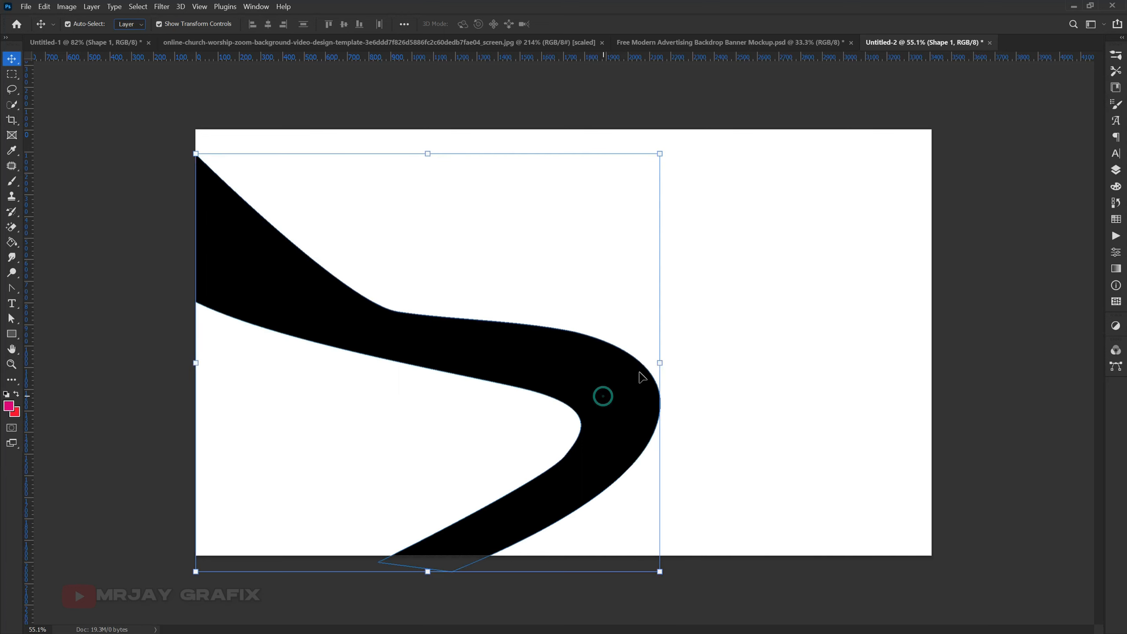
{"action": "left_click", "coordinate": [1115, 173]}
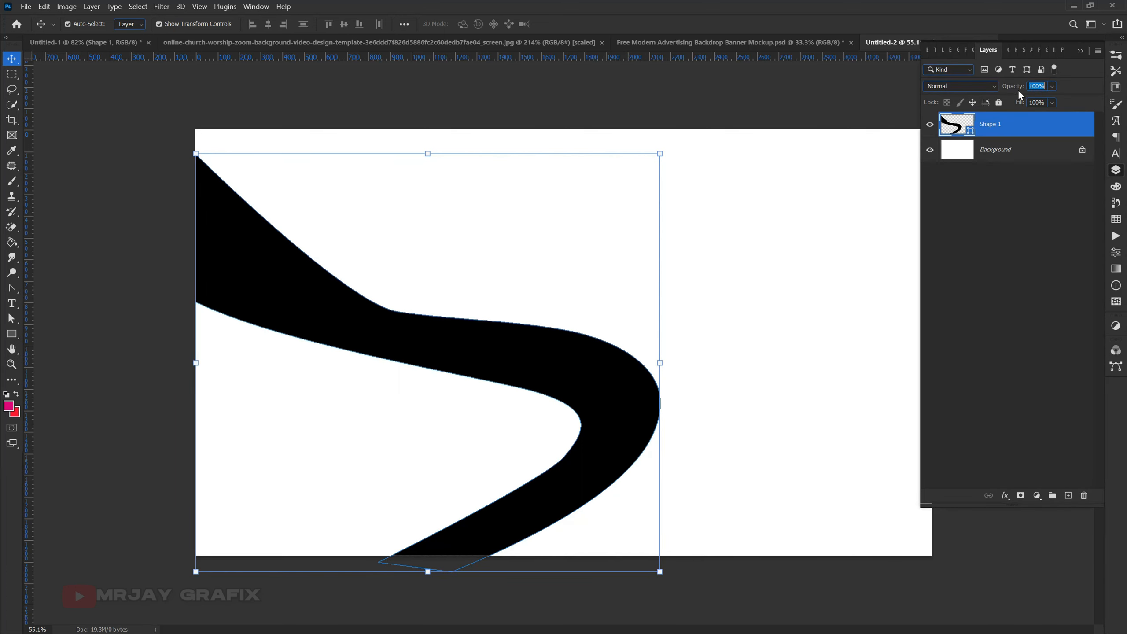
{"action": "left_click_drag", "start_coordinate": [1019, 91], "coordinate": [961, 95]}
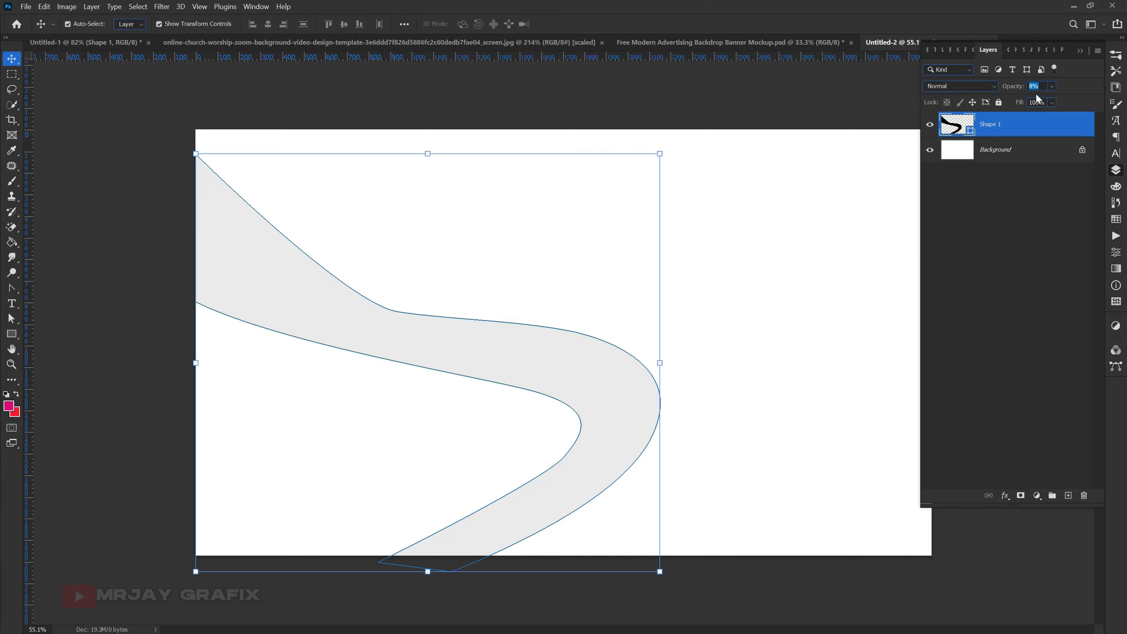
{"action": "left_click", "coordinate": [713, 242]}
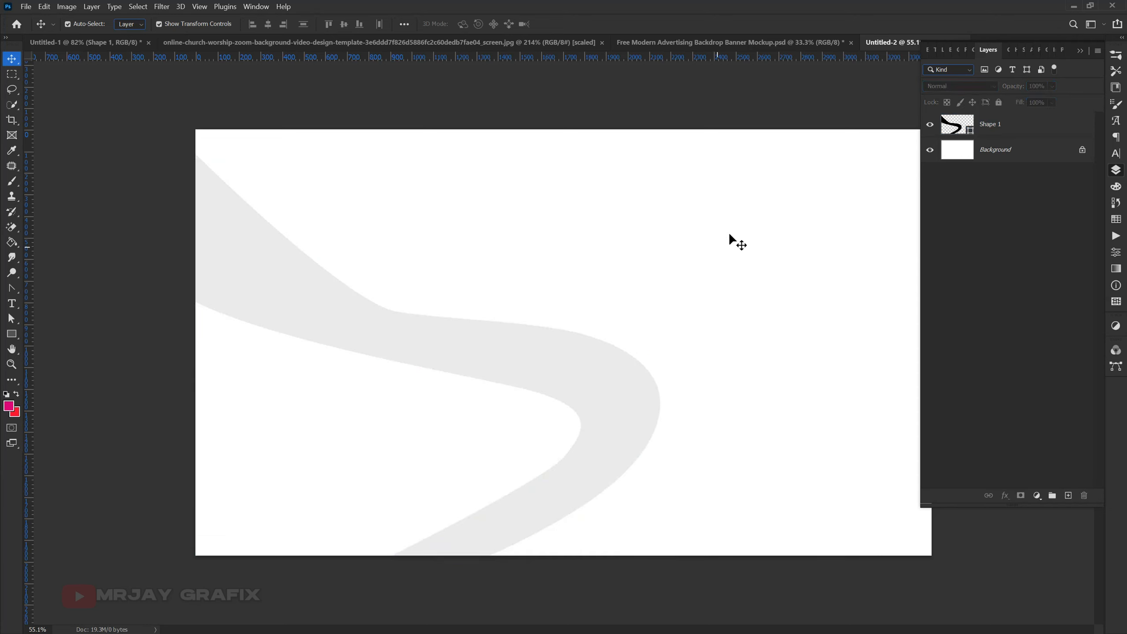
- Reorder the open documents so Untitled-1 comes after Untitled-2, and collapse the layer list
{"action": "left_click", "coordinate": [99, 44]}
{"action": "left_click_drag", "start_coordinate": [95, 44], "coordinate": [678, 35]}
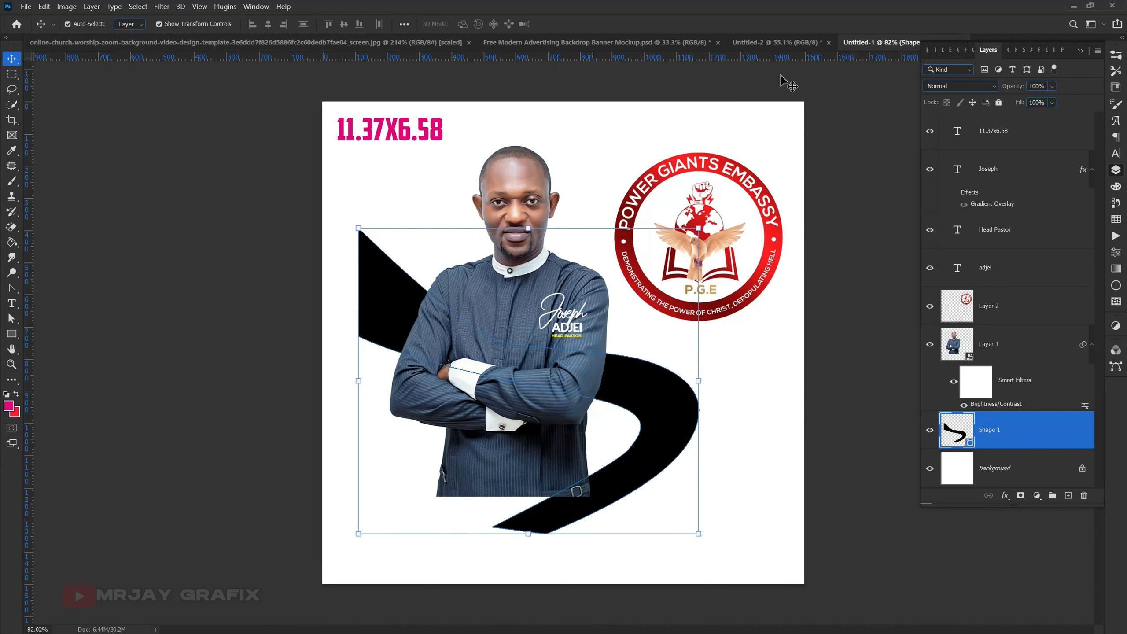
{"action": "left_click", "coordinate": [1077, 52]}
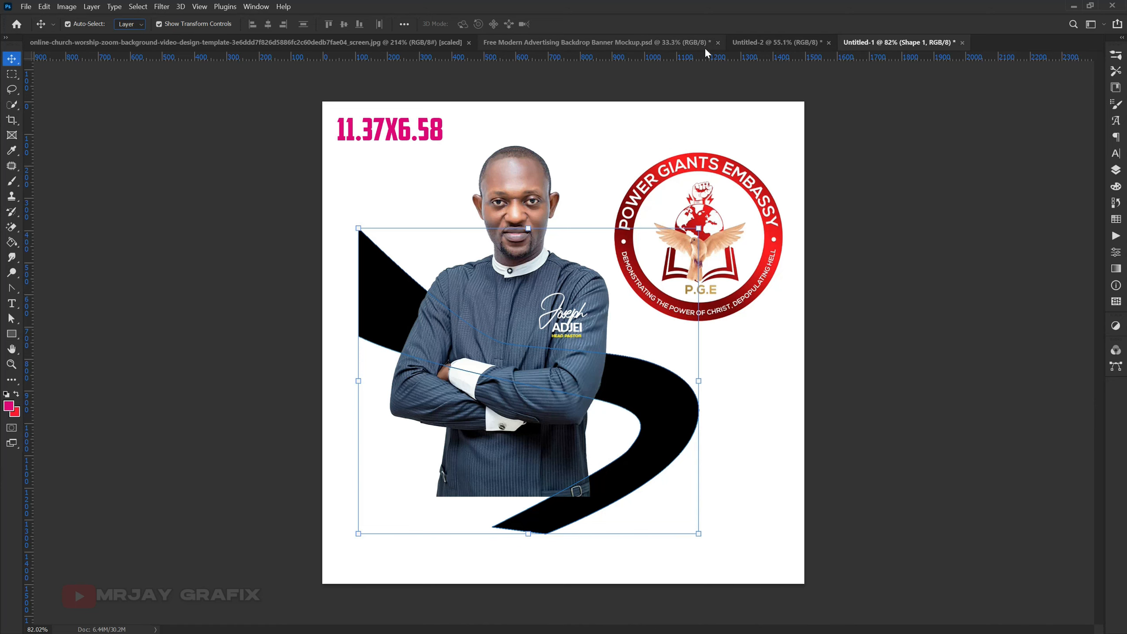
{"action": "left_click", "coordinate": [763, 48]}
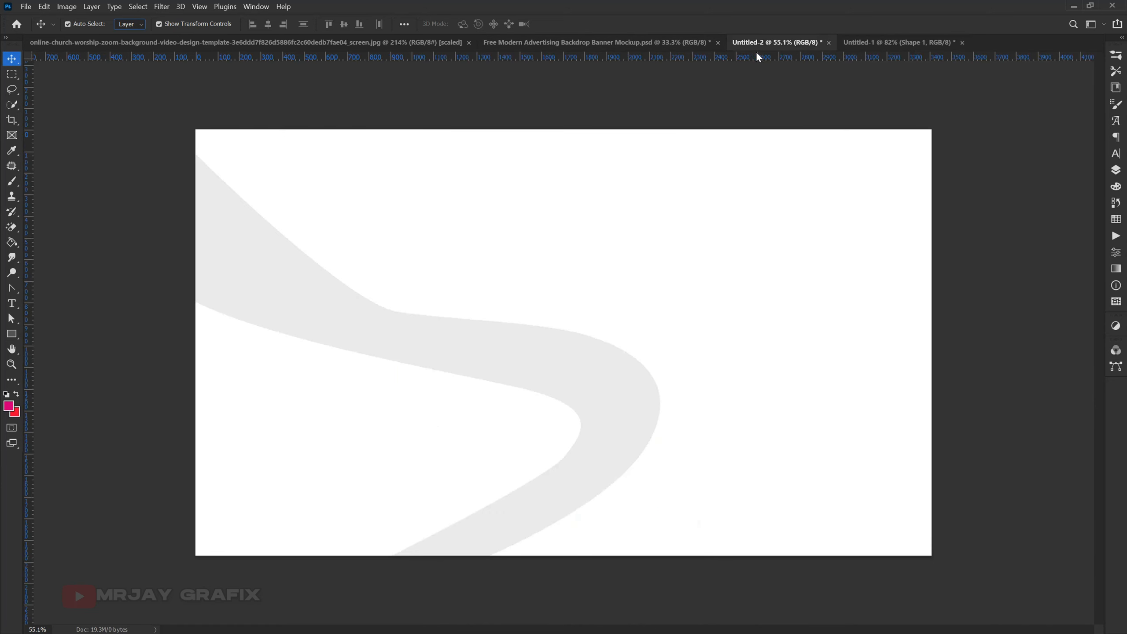
{"action": "left_click", "coordinate": [883, 45]}
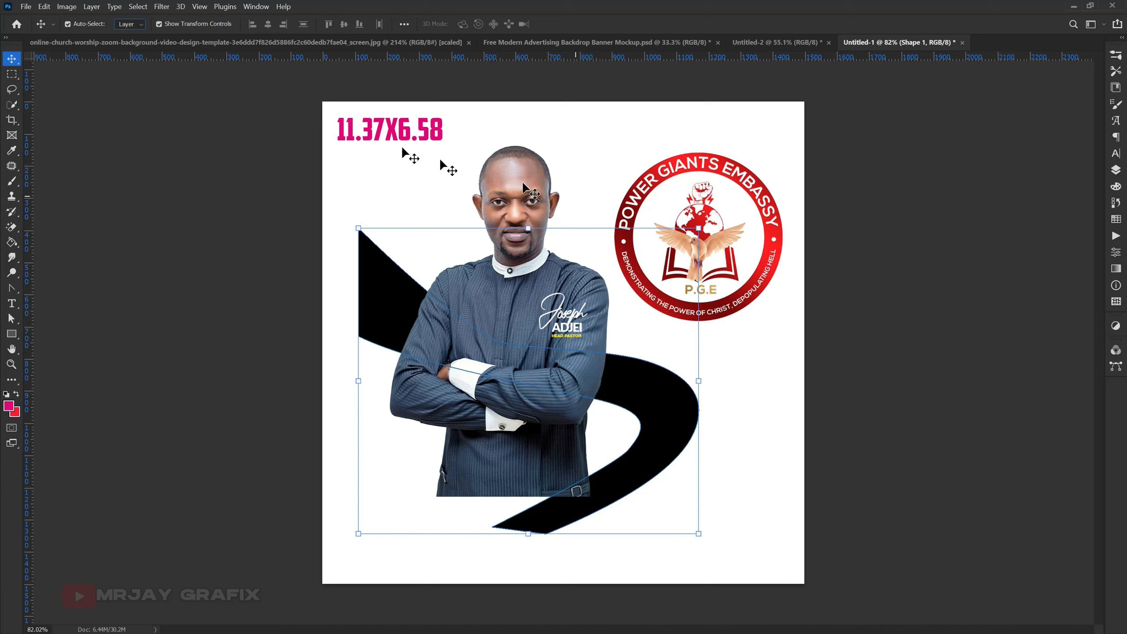
{"action": "left_click", "coordinate": [236, 275]}
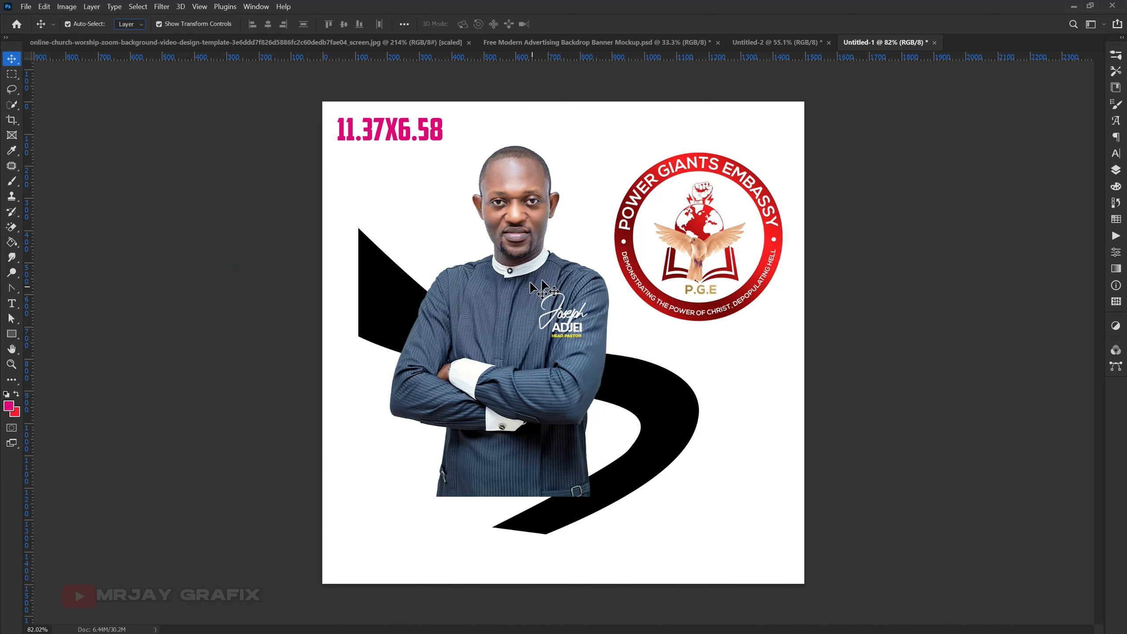
{"action": "left_click", "coordinate": [763, 46]}
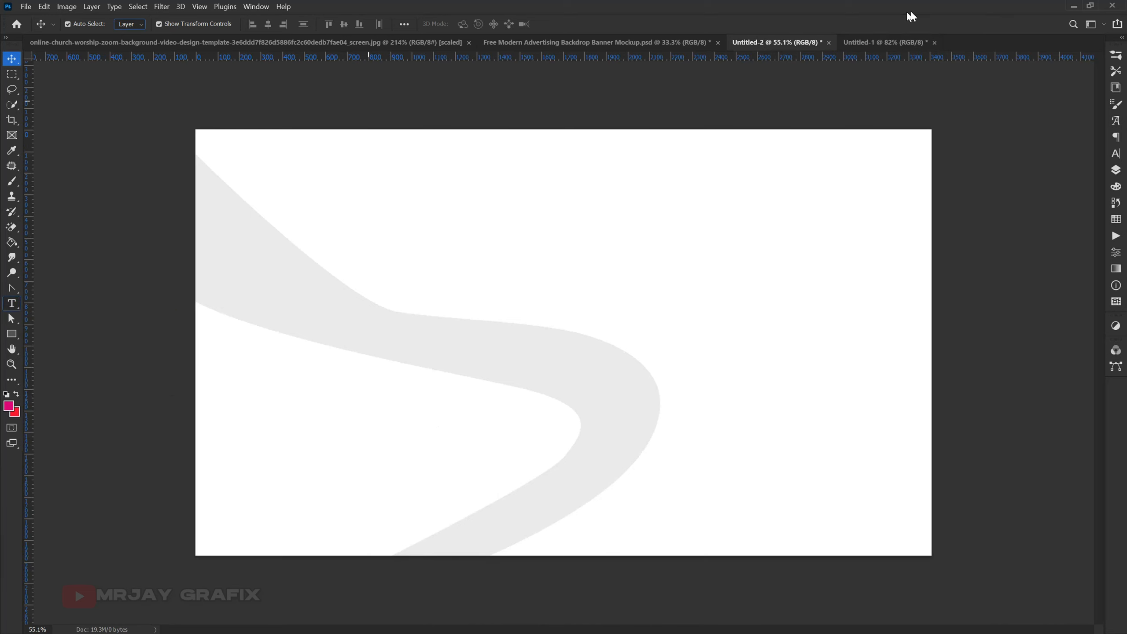
- Copy the round Power Giants Embassy logo from Untitled-1 into Untitled-2 and enlarge it to nearly the full canvas height
{"action": "left_click", "coordinate": [893, 43]}
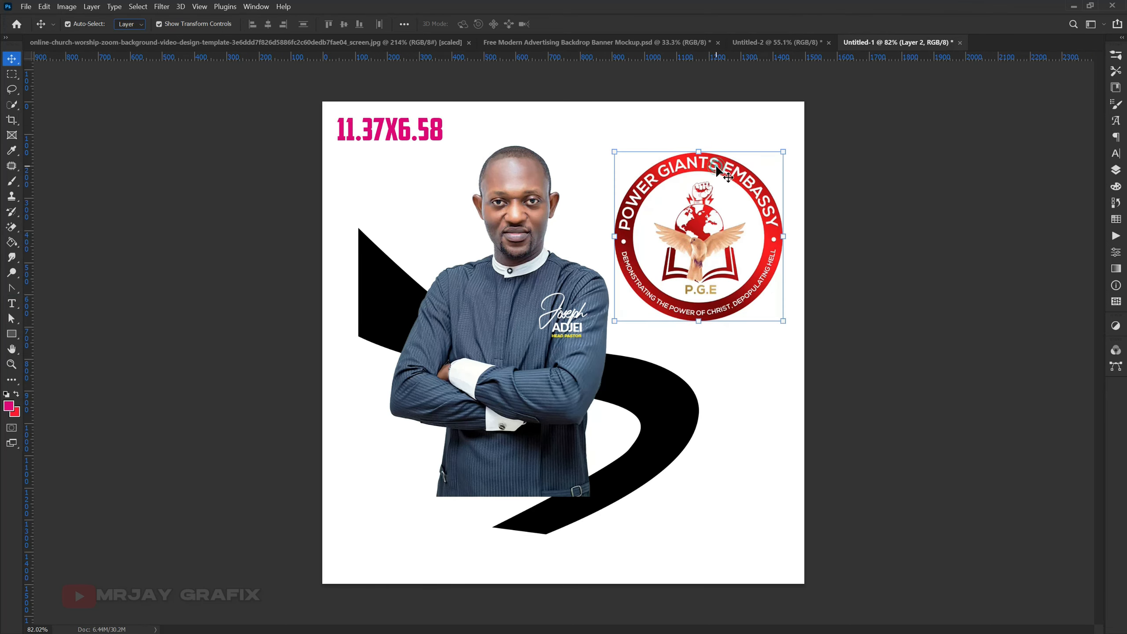
{"action": "left_click_drag", "start_coordinate": [713, 165], "coordinate": [648, 349]}
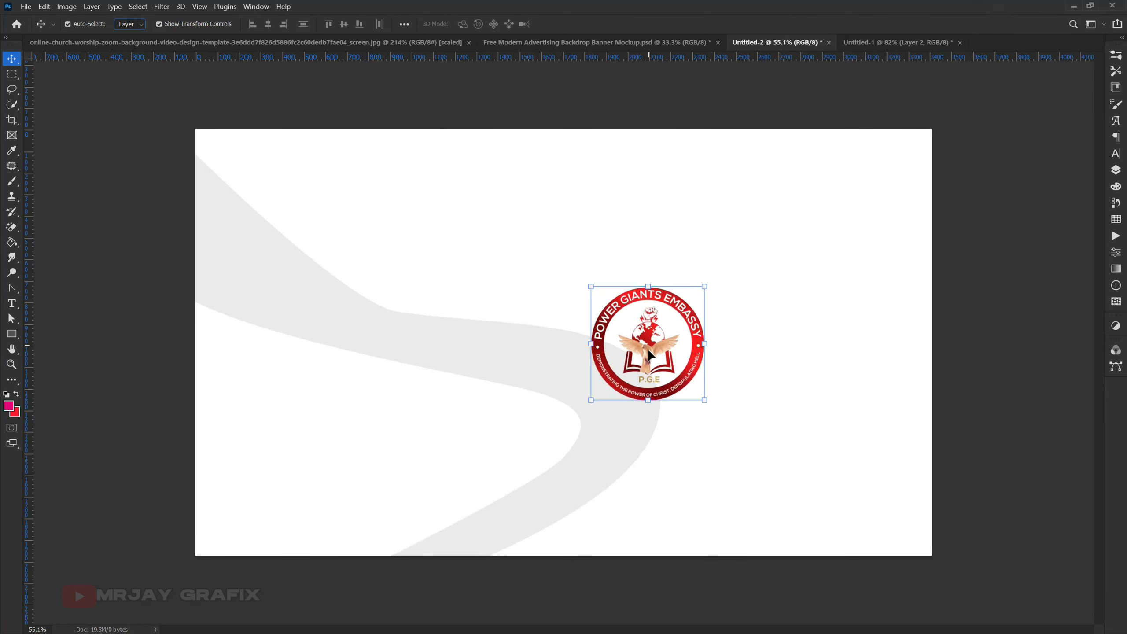
{"action": "left_click", "coordinate": [703, 287]}
{"action": "left_click_drag", "start_coordinate": [703, 286], "coordinate": [894, 187]}
{"action": "key", "text": "Return"}
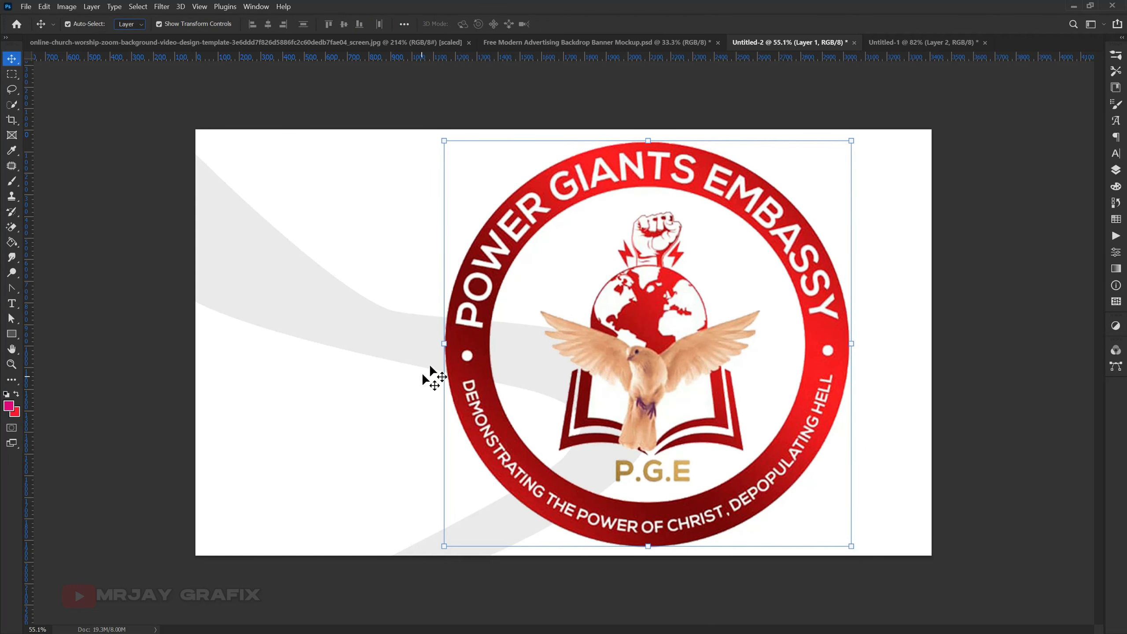
- Move the logo toward the canvas's lower right and shift the curved shape farther left past the canvas edge
{"action": "left_click_drag", "start_coordinate": [462, 359], "coordinate": [472, 403]}
{"action": "left_click", "coordinate": [275, 315]}
{"action": "left_click_drag", "start_coordinate": [293, 326], "coordinate": [237, 329]}
- Resize the logo to fit between the tip of the curved shape and the canvas's right edge
{"action": "left_click", "coordinate": [655, 353]}
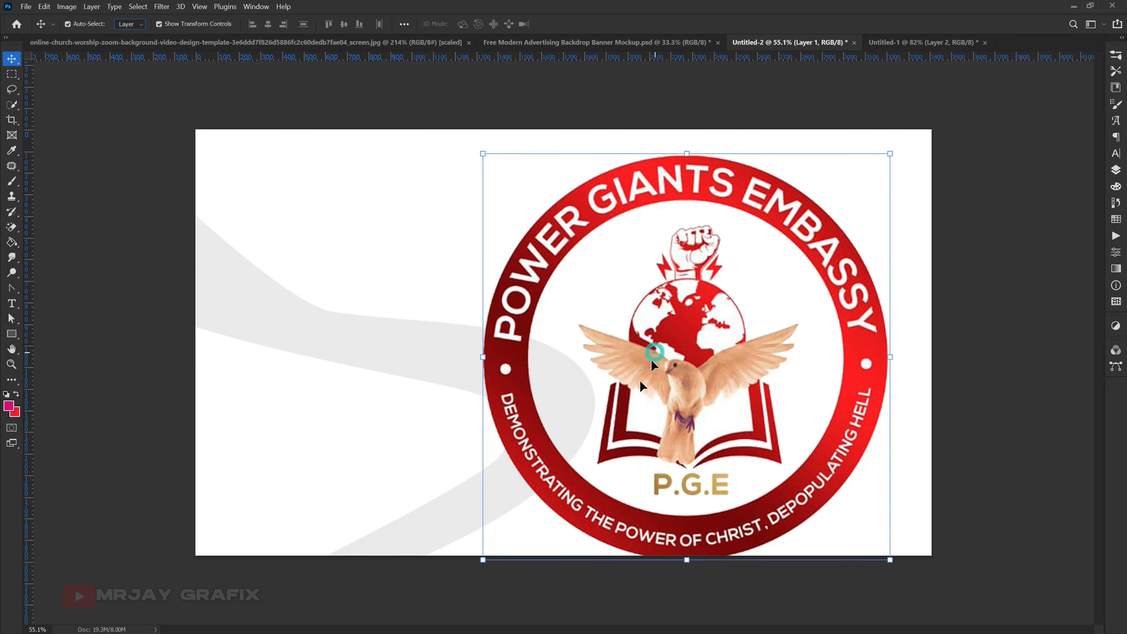
{"action": "left_click_drag", "start_coordinate": [480, 356], "coordinate": [645, 348]}
{"action": "key", "text": "Return"}
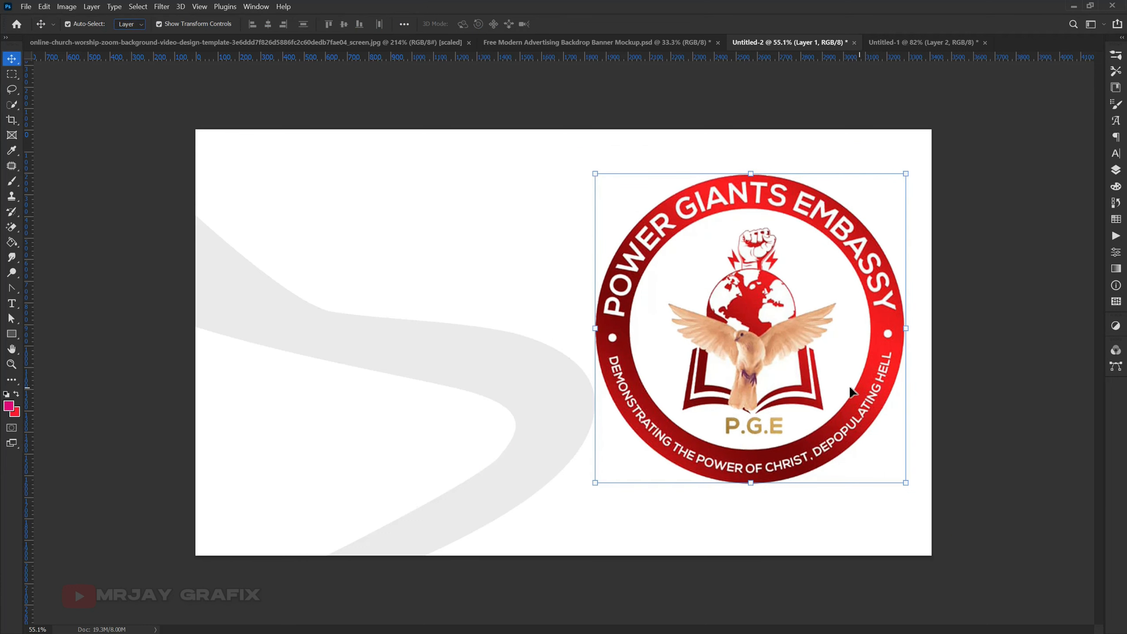
{"action": "left_click_drag", "start_coordinate": [905, 323], "coordinate": [932, 313]}
{"action": "key", "text": "Return"}
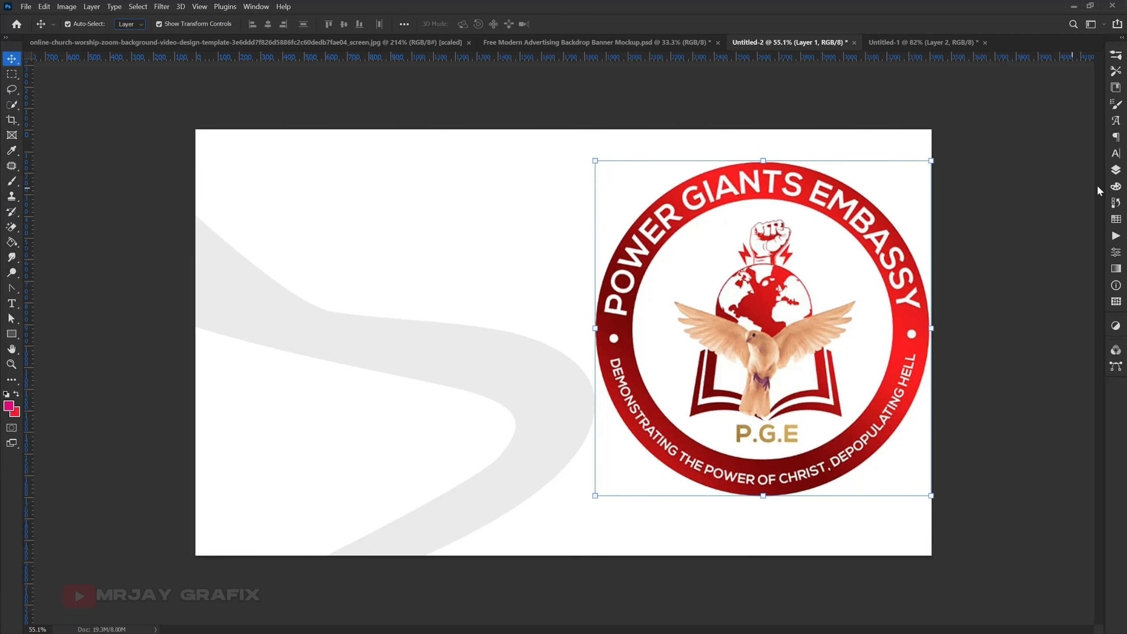
- Lower the logo layer's opacity to 7% to turn it into a watermark
{"action": "left_click", "coordinate": [1116, 171]}
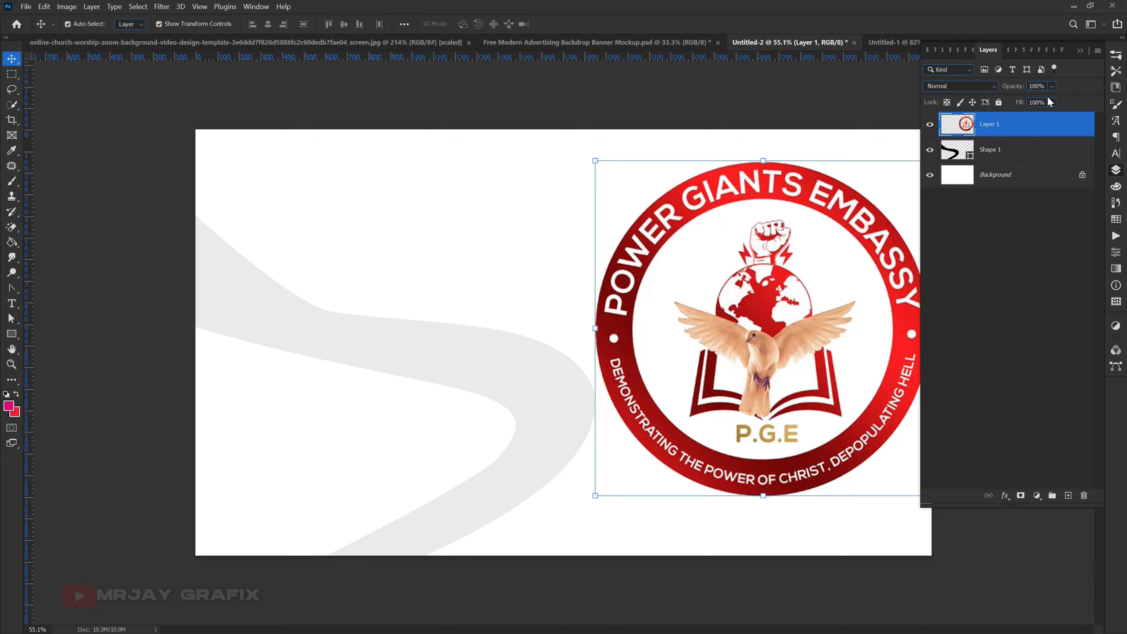
{"action": "left_click_drag", "start_coordinate": [1017, 89], "coordinate": [959, 107]}
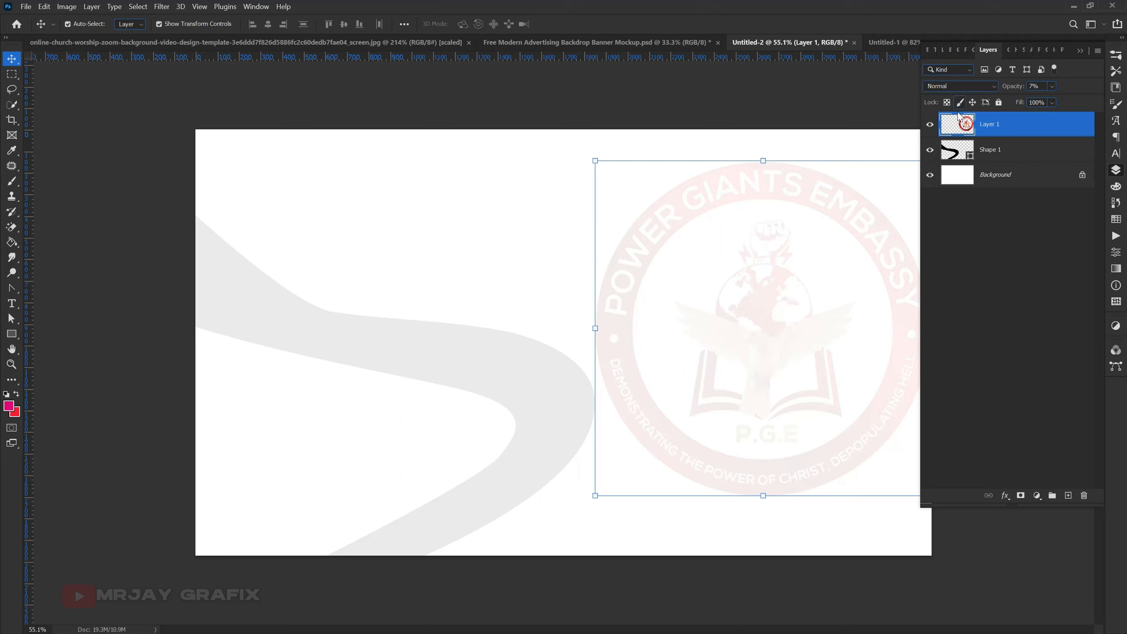
{"action": "left_click", "coordinate": [515, 260]}
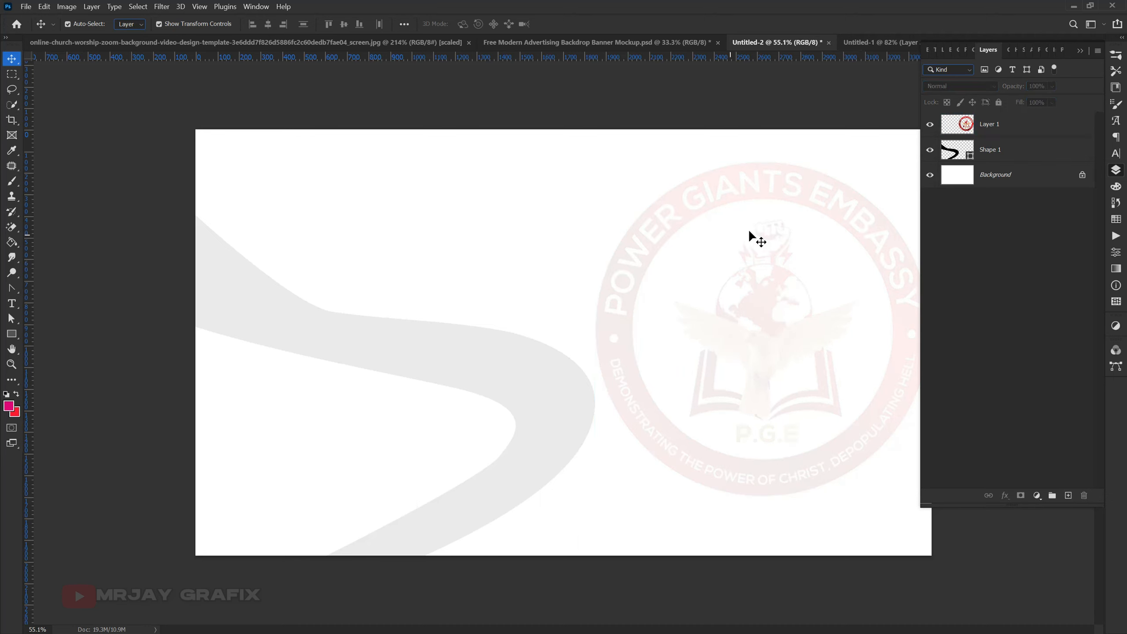
- Enlarge the faded logo to almost the canvas height, with its base on the bottom edge and its side past the right edge
{"action": "left_click", "coordinate": [736, 198]}
{"action": "left_click_drag", "start_coordinate": [759, 160], "coordinate": [760, 137]}
{"action": "left_click_drag", "start_coordinate": [764, 496], "coordinate": [763, 554]}
{"action": "key", "text": "Return"}
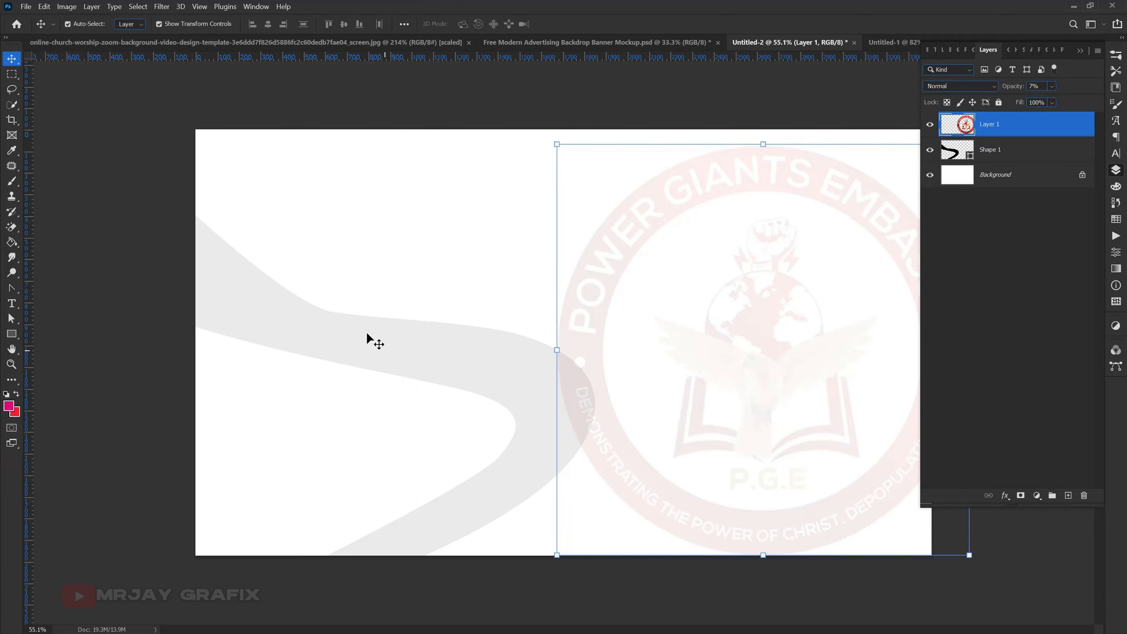
- Move the curved shape back to the right so its bend overlaps the faded logo
{"action": "left_click", "coordinate": [368, 336]}
{"action": "left_click_drag", "start_coordinate": [392, 353], "coordinate": [494, 370]}
{"action": "left_click", "coordinate": [167, 405]}
{"action": "left_click", "coordinate": [349, 434]}
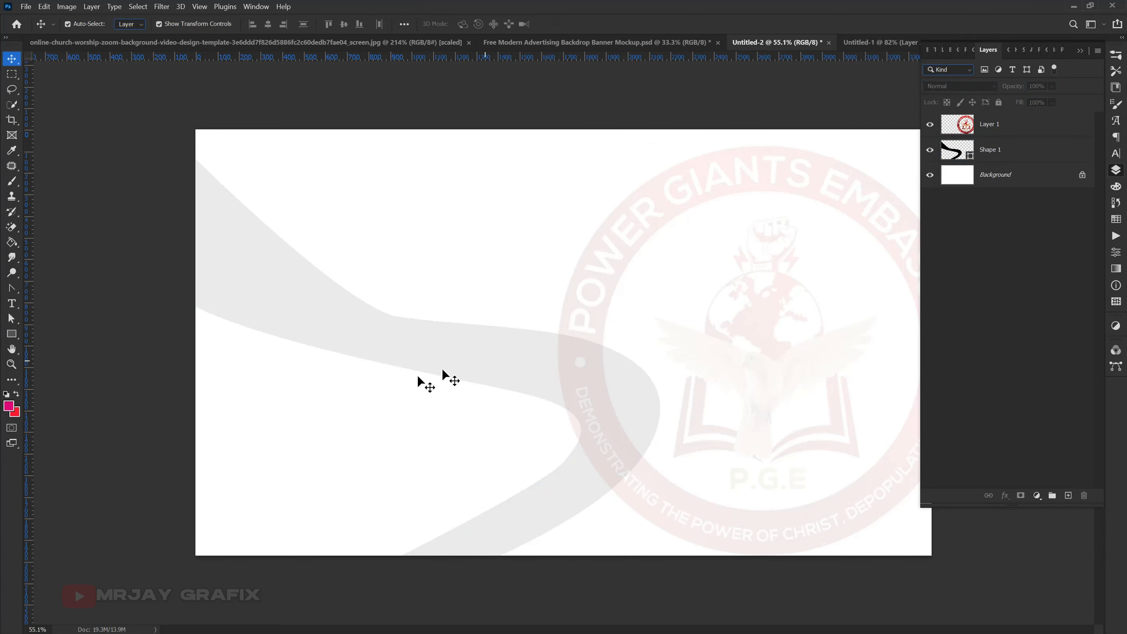
- Copy the man's cut-out photo from Untitled-1 onto the left part of the Untitled-2 canvas
{"action": "key", "text": "ctrl+0"}
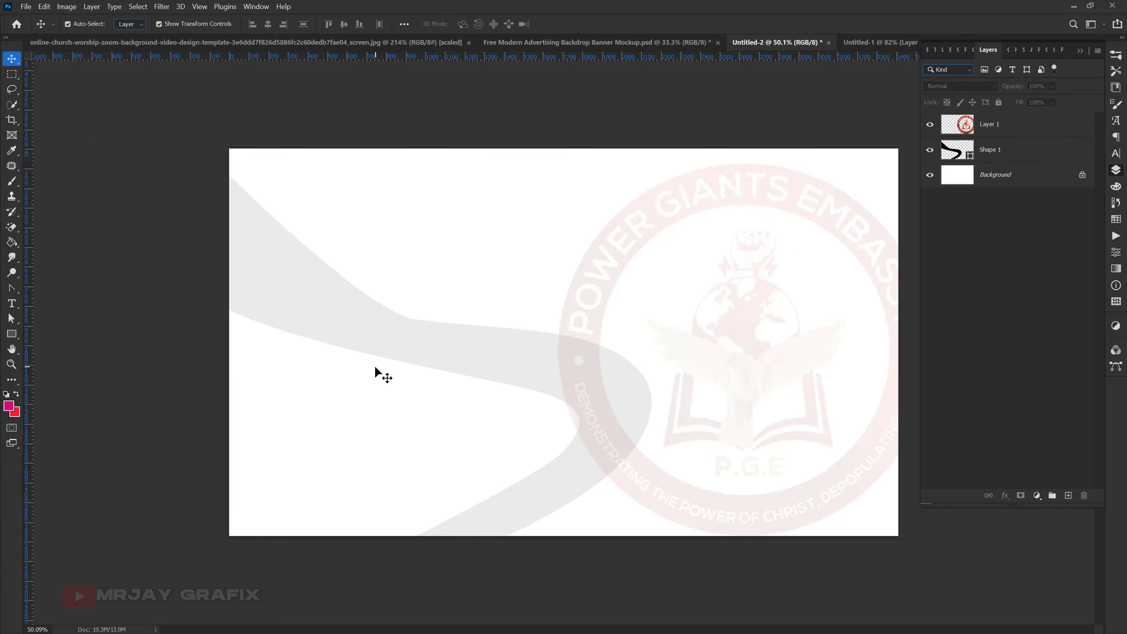
{"action": "left_click", "coordinate": [863, 43]}
{"action": "left_click_drag", "start_coordinate": [504, 296], "coordinate": [374, 304]}
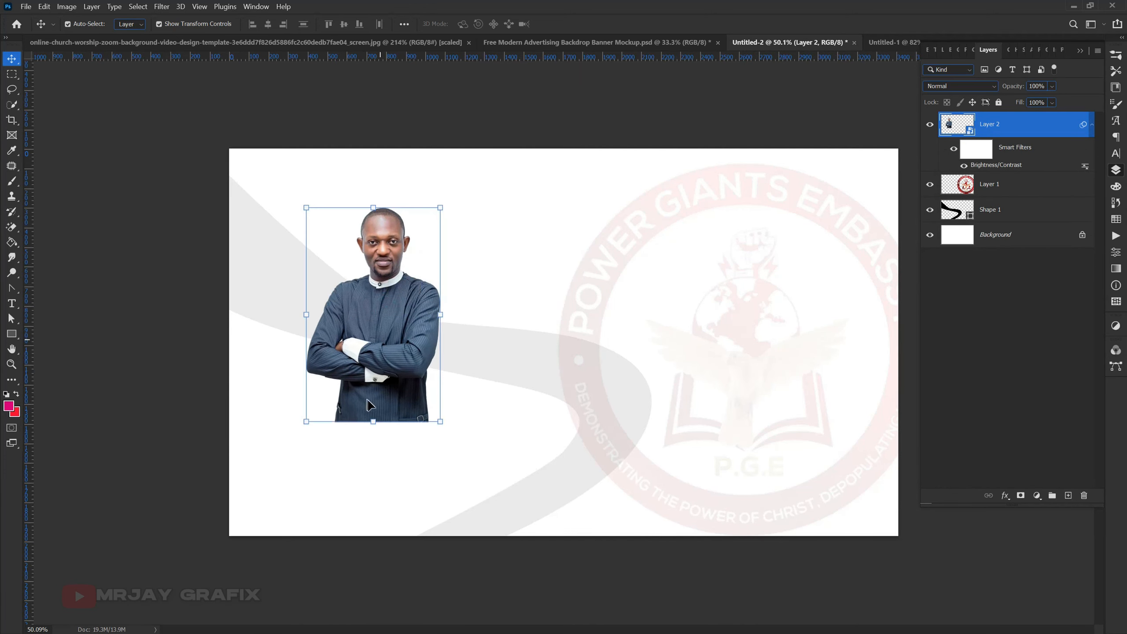
- Enlarge the man's photo to about three quarters of the canvas height and shift it toward the canvas's left edge
{"action": "left_click", "coordinate": [374, 422]}
{"action": "left_click", "coordinate": [613, 257]}
{"action": "left_click", "coordinate": [517, 277]}
{"action": "left_click", "coordinate": [600, 258]}
{"action": "left_click_drag", "start_coordinate": [373, 422], "coordinate": [358, 508]}
{"action": "left_click_drag", "start_coordinate": [352, 437], "coordinate": [326, 444]}
{"action": "key", "text": "Return"}
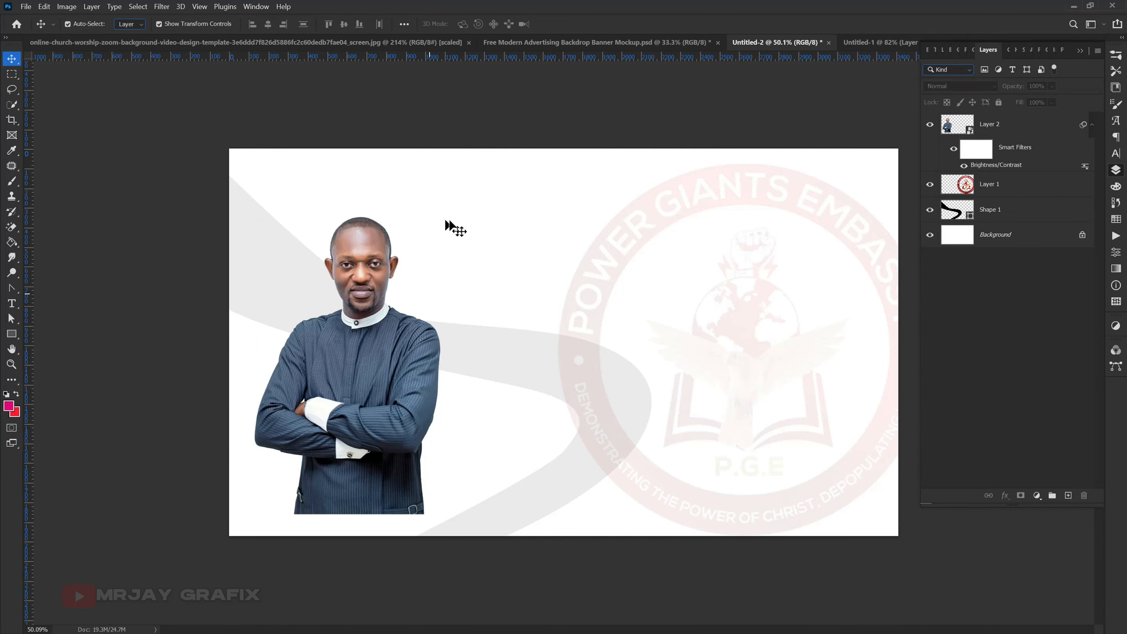
{"action": "left_click", "coordinate": [878, 44]}
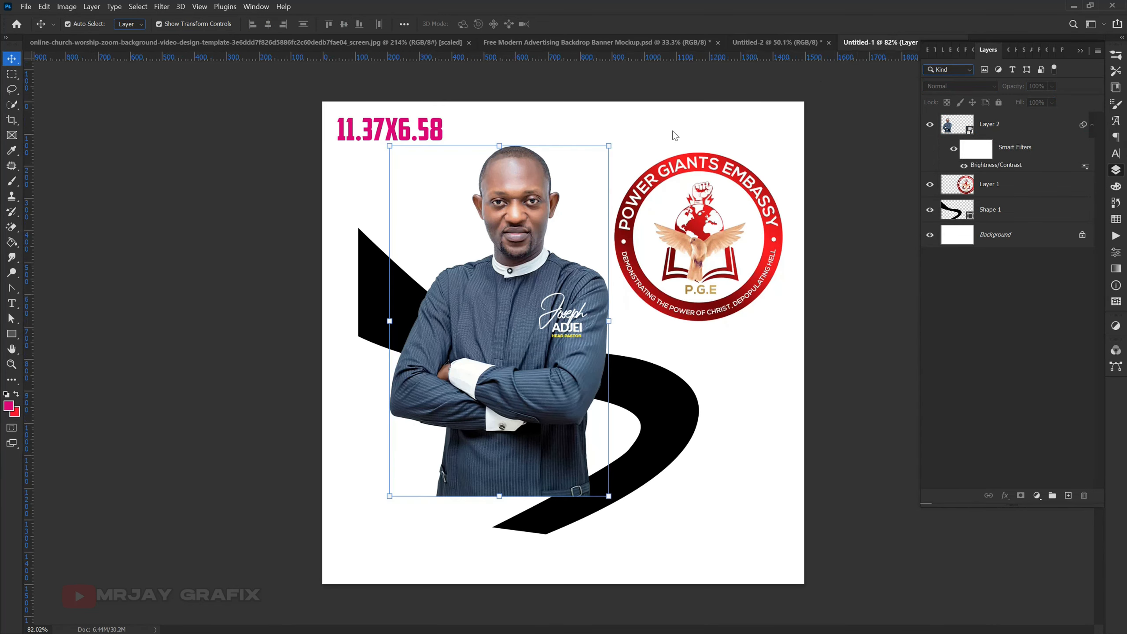
{"action": "left_click", "coordinate": [649, 141]}
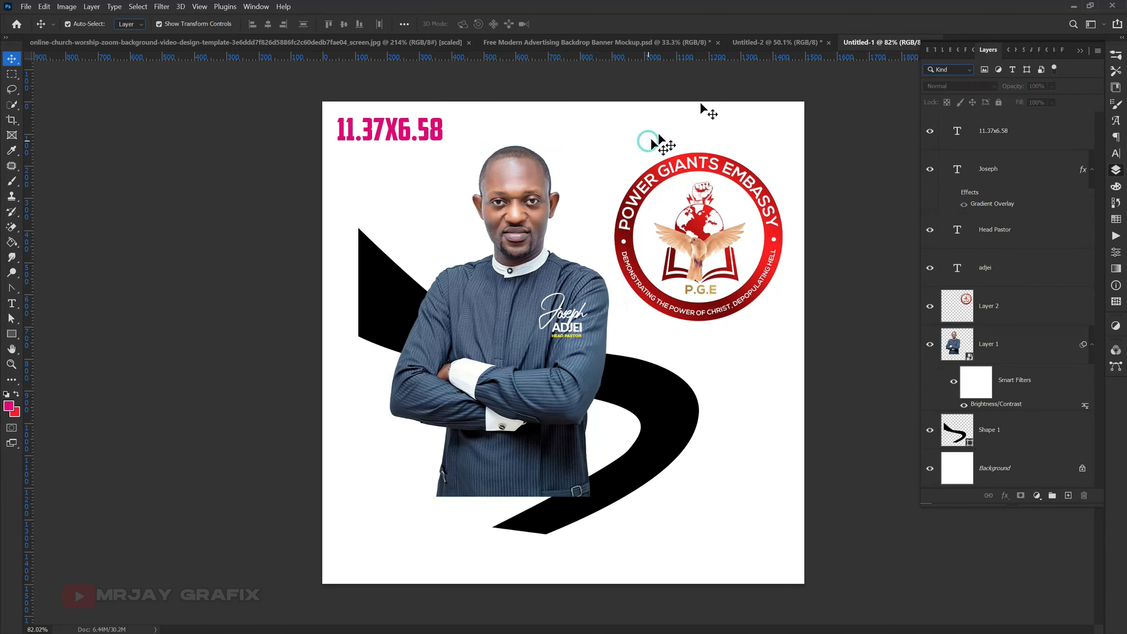
{"action": "left_click", "coordinate": [774, 42]}
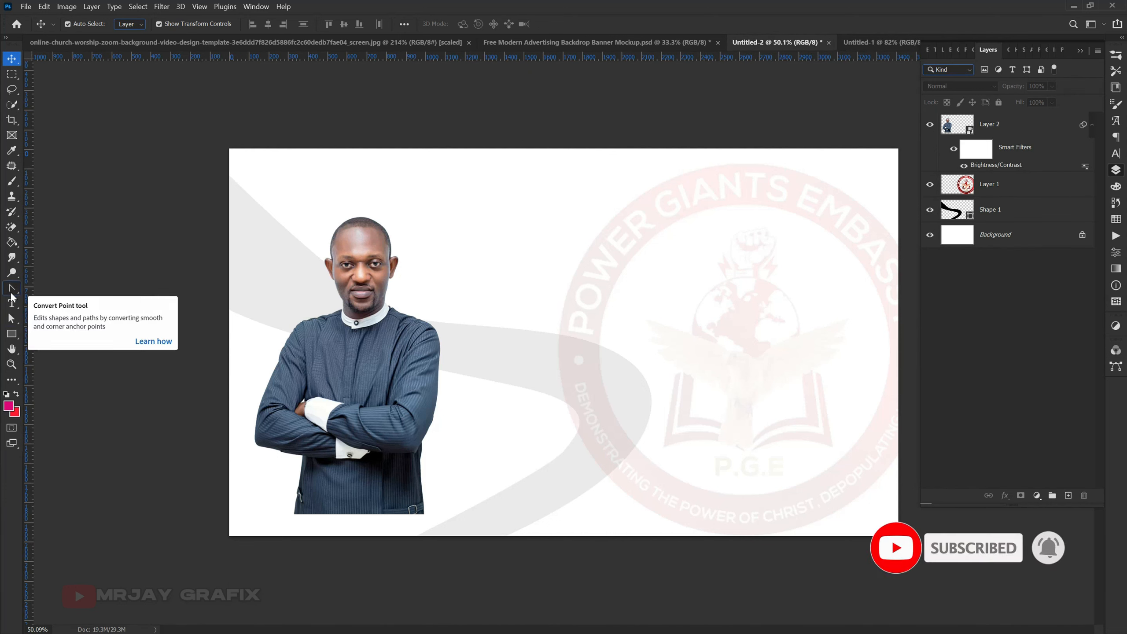
- Start a horizontal text line beside the man, set to 32 pt in the Swis721 Blk BT font
{"action": "left_click", "coordinate": [12, 302]}
{"action": "right_click", "coordinate": [11, 303]}
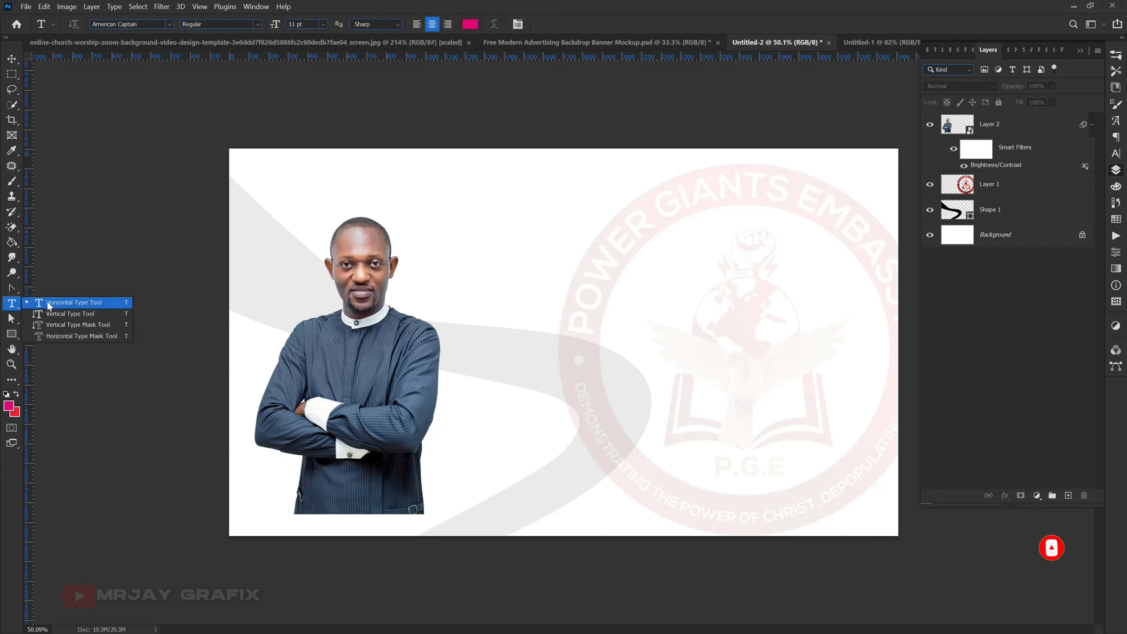
{"action": "left_click", "coordinate": [48, 303]}
{"action": "right_click", "coordinate": [12, 309]}
{"action": "left_click", "coordinate": [48, 305]}
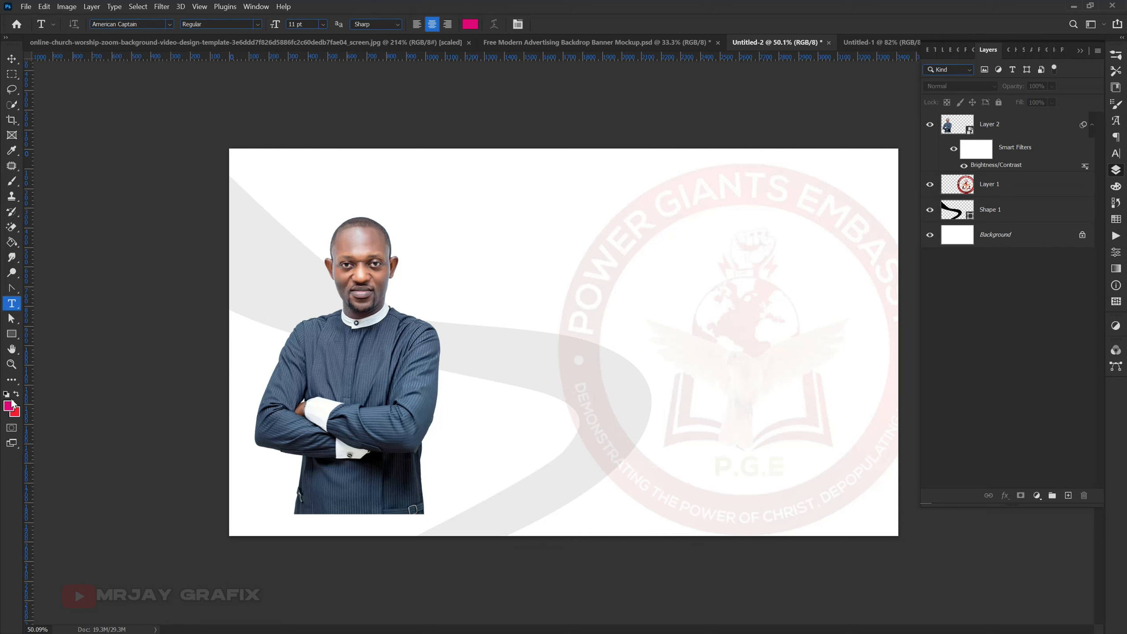
{"action": "left_click", "coordinate": [484, 292]}
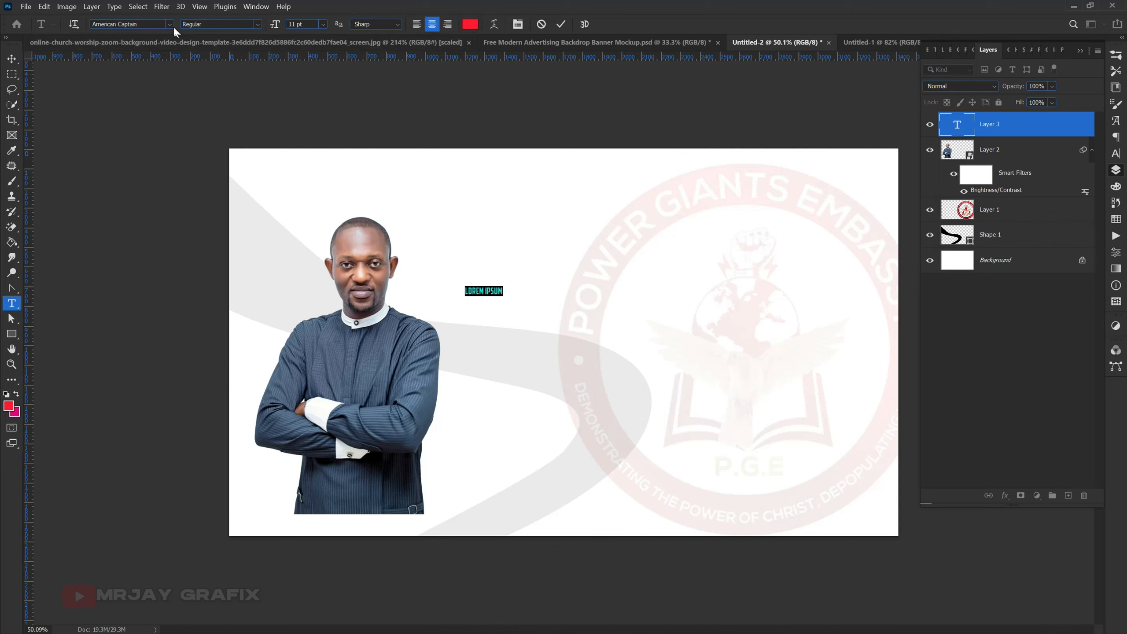
{"action": "left_click_drag", "start_coordinate": [278, 25], "coordinate": [296, 25]}
{"action": "left_click", "coordinate": [148, 22]}
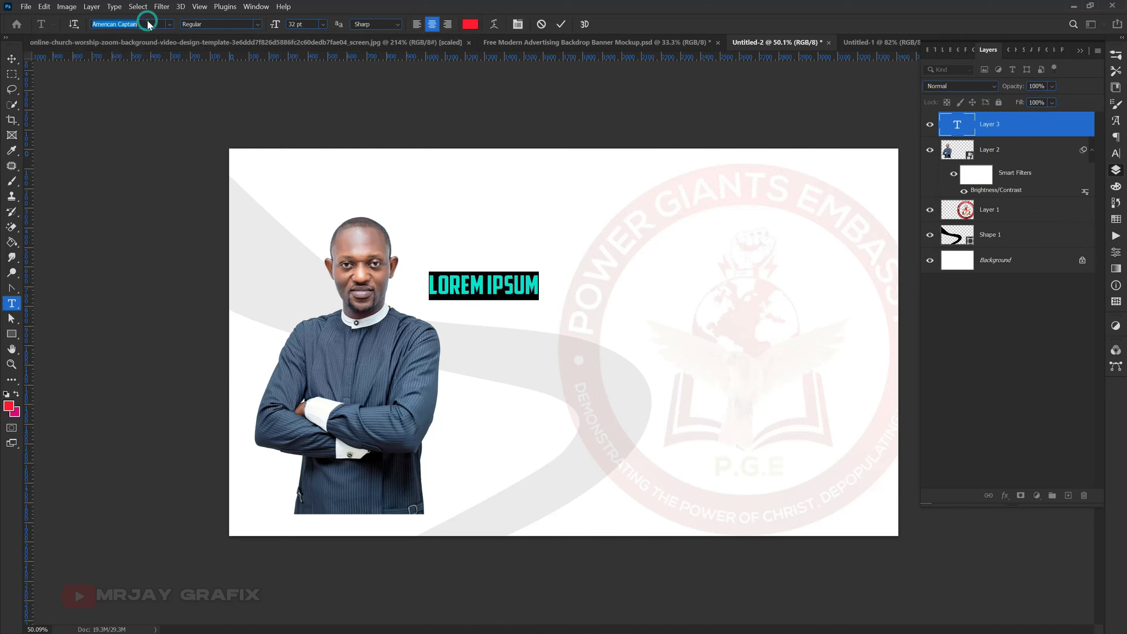
{"action": "type", "text": "sw"}
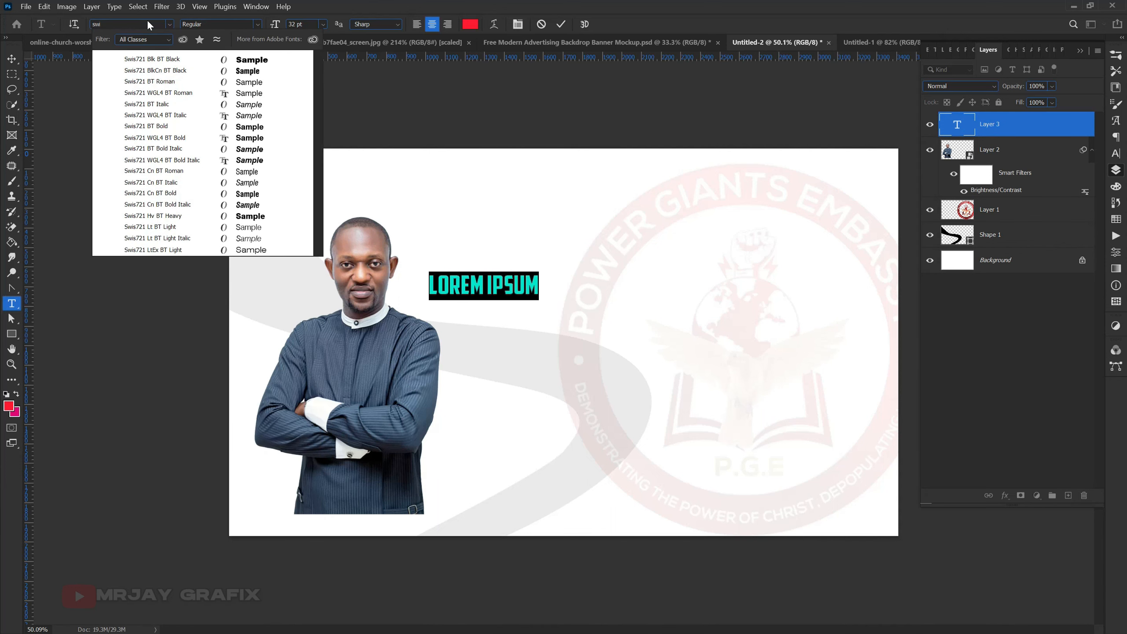
{"action": "left_click", "coordinate": [150, 60]}
- Move the placeholder text further from the man and replace it with DOMINION
{"action": "left_click_drag", "start_coordinate": [543, 338], "coordinate": [641, 340]}
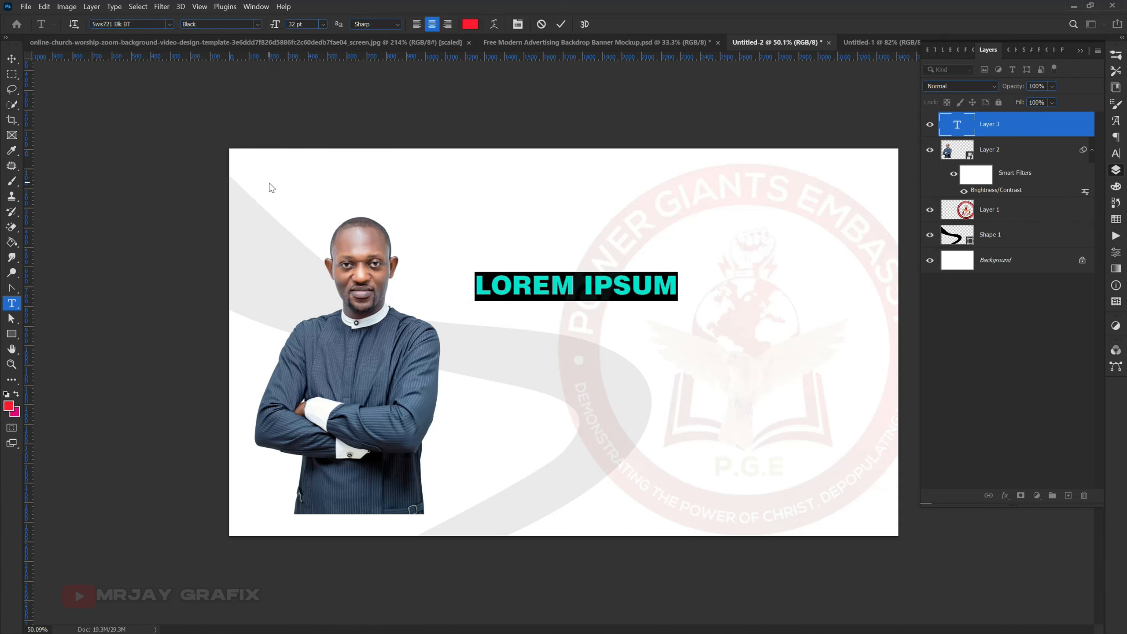
{"action": "type", "text": "DOM"}
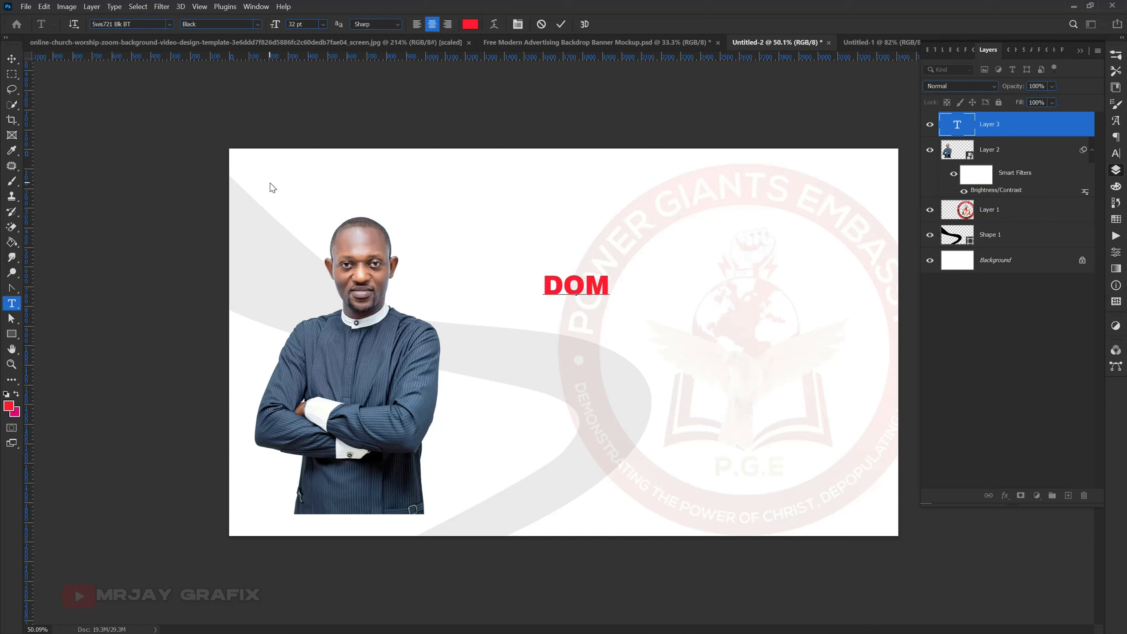
{"action": "type", "text": "INION"}
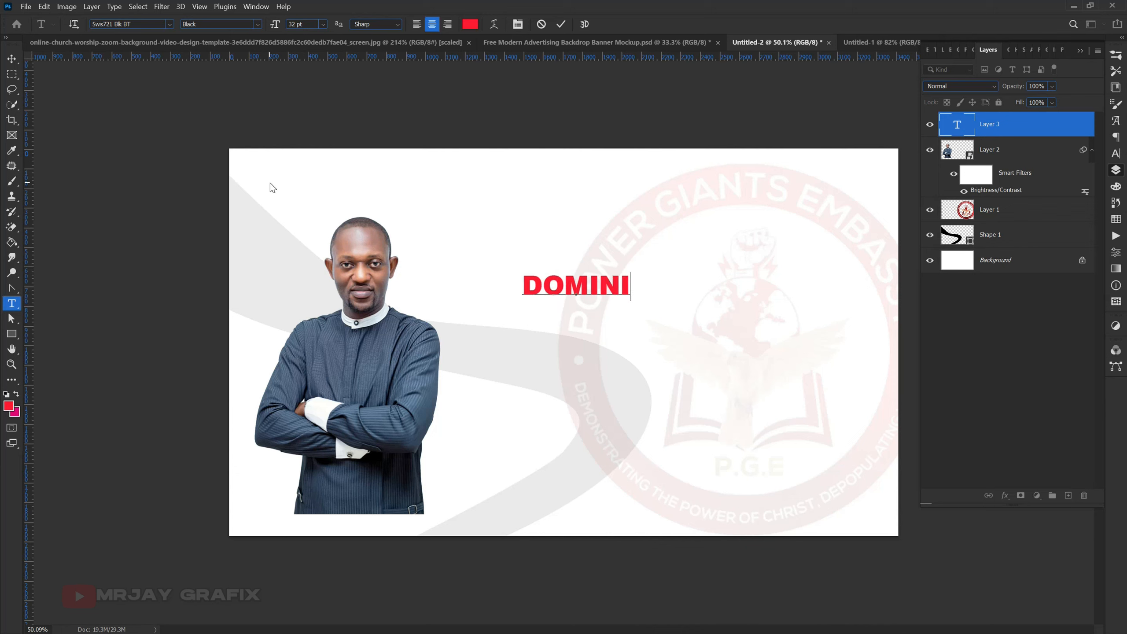
- Scale the word DOMINION up to about 81.6 pt, filling most of the space between the man and the right canvas edge
{"action": "left_click", "coordinate": [12, 58]}
{"action": "left_click_drag", "start_coordinate": [653, 299], "coordinate": [844, 410]}
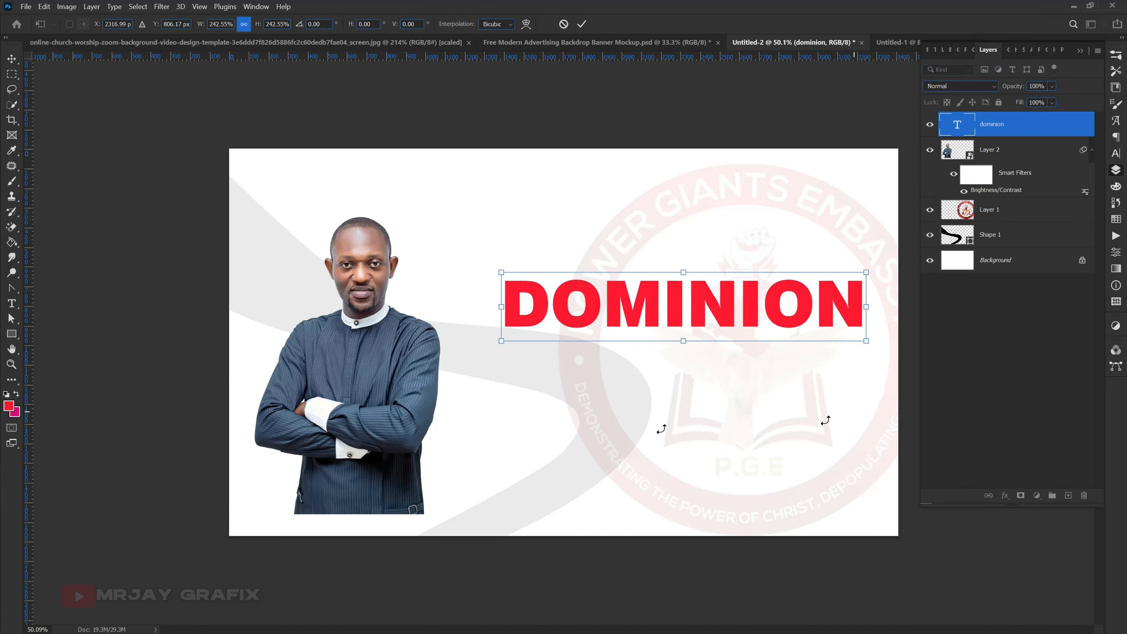
{"action": "mouse_move", "coordinate": [501, 341]}
{"action": "left_mouse_down"}
{"action": "mouse_move", "coordinate": [456, 355]}
{"action": "mouse_move", "coordinate": [483, 345]}
{"action": "left_mouse_up"}
{"action": "key", "text": "Return"}
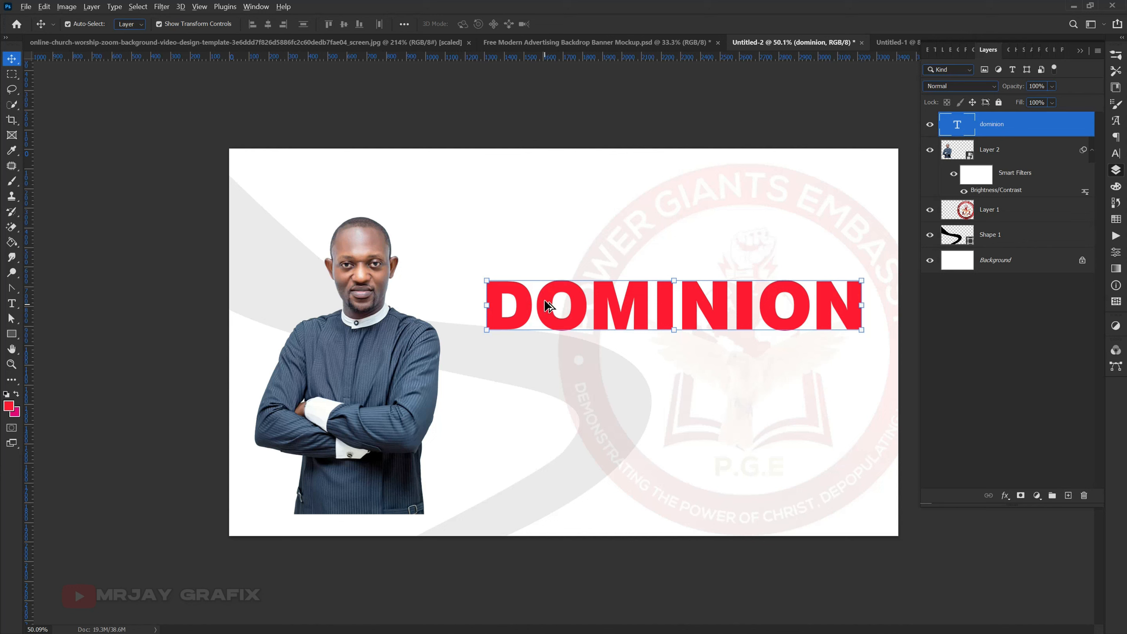
- Duplicate the word DOMINION just below the original and select the upper one
{"action": "left_click_drag", "start_coordinate": [541, 302], "coordinate": [550, 403]}
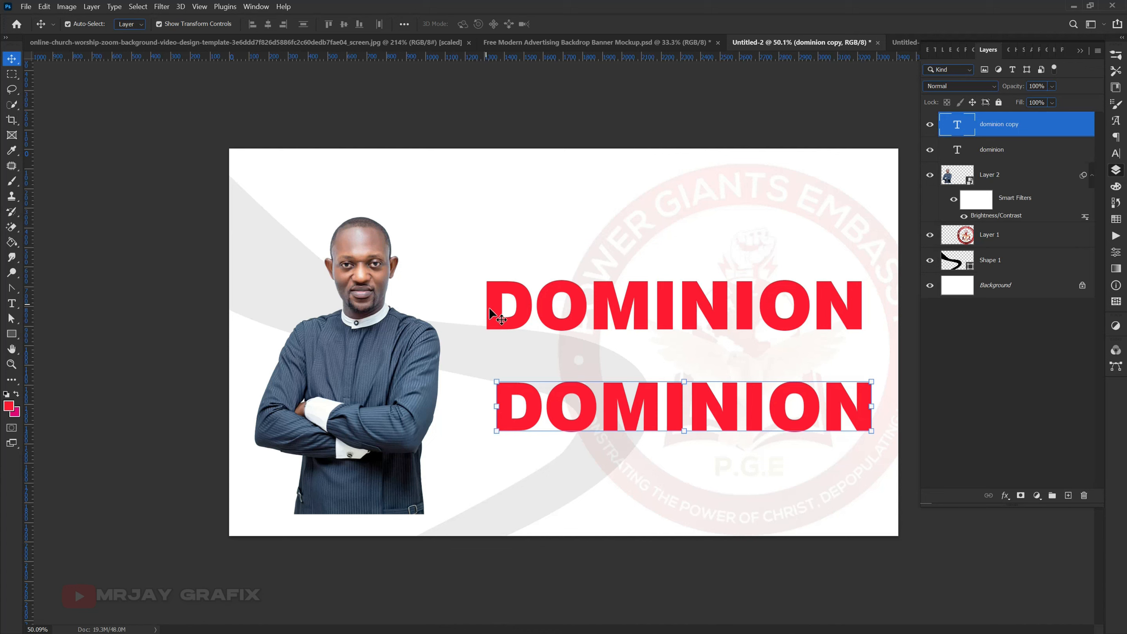
{"action": "left_click", "coordinate": [499, 316]}
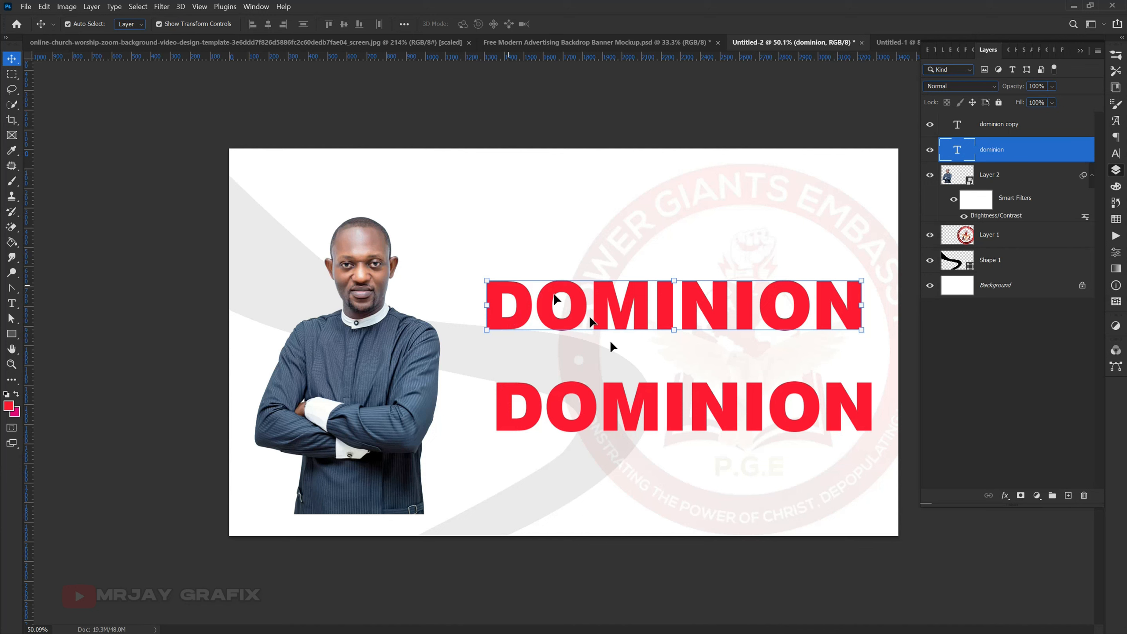
{"action": "left_click", "coordinate": [340, 347]}
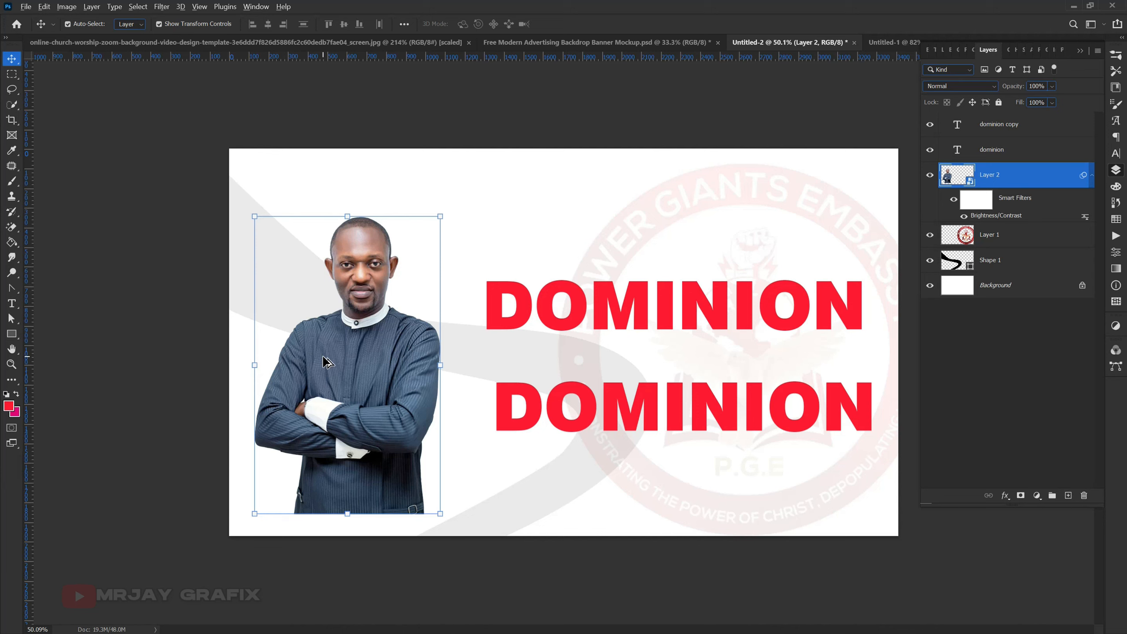
{"action": "left_click", "coordinate": [329, 349]}
{"action": "mouse_move", "coordinate": [320, 362]}
{"action": "left_mouse_down"}
{"action": "mouse_move", "coordinate": [508, 345]}
{"action": "mouse_move", "coordinate": [315, 362]}
{"action": "left_mouse_up"}
{"action": "key", "text": "Delete"}
{"action": "key", "text": "ctrl+z"}
{"action": "left_click", "coordinate": [150, 292]}
{"action": "left_click", "coordinate": [290, 370]}
{"action": "left_click_drag", "start_coordinate": [342, 377], "coordinate": [353, 378]}
- Shift the upper DOMINION slightly left and down, and try to blank out its first O with spaces
{"action": "left_click_drag", "start_coordinate": [590, 301], "coordinate": [533, 329]}
{"action": "double_click", "coordinate": [552, 325]}
{"action": "left_click", "coordinate": [540, 327]}
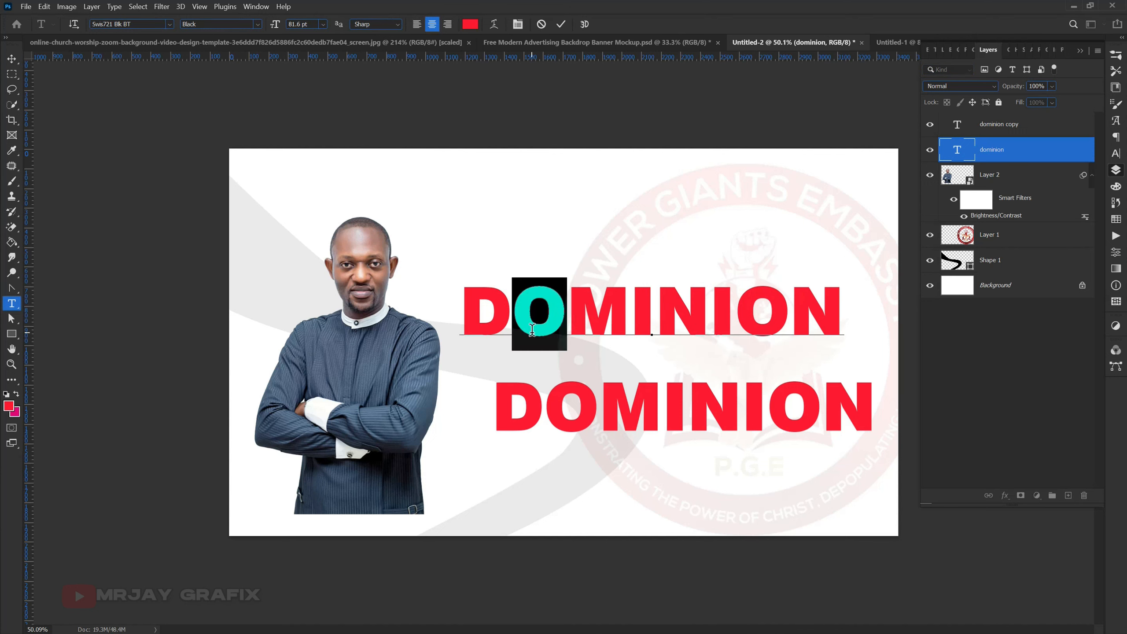
{"action": "key", "text": "BackSpace"}
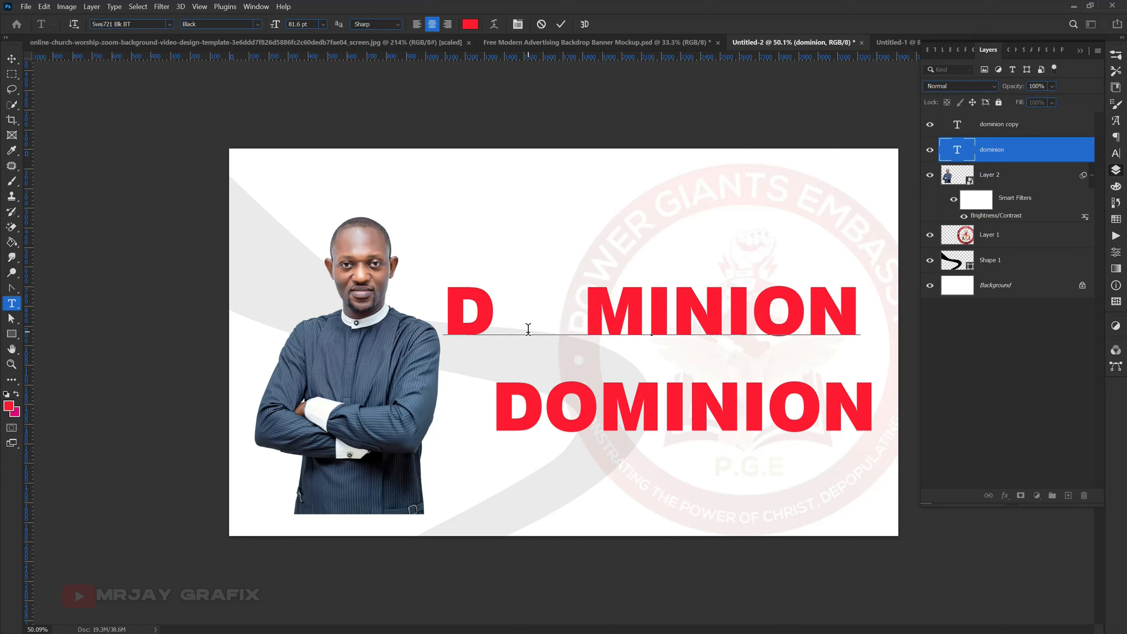
{"action": "left_click", "coordinate": [540, 26]}
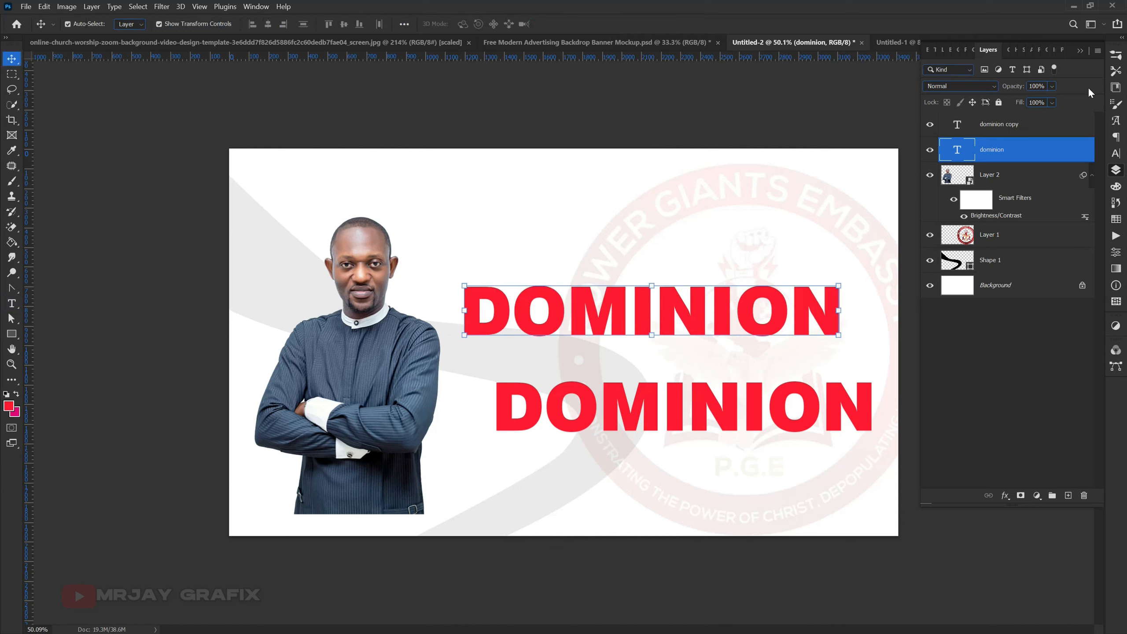
- Tighten the letter tracking of the upper DOMINION to -80
{"action": "left_click", "coordinate": [1115, 153]}
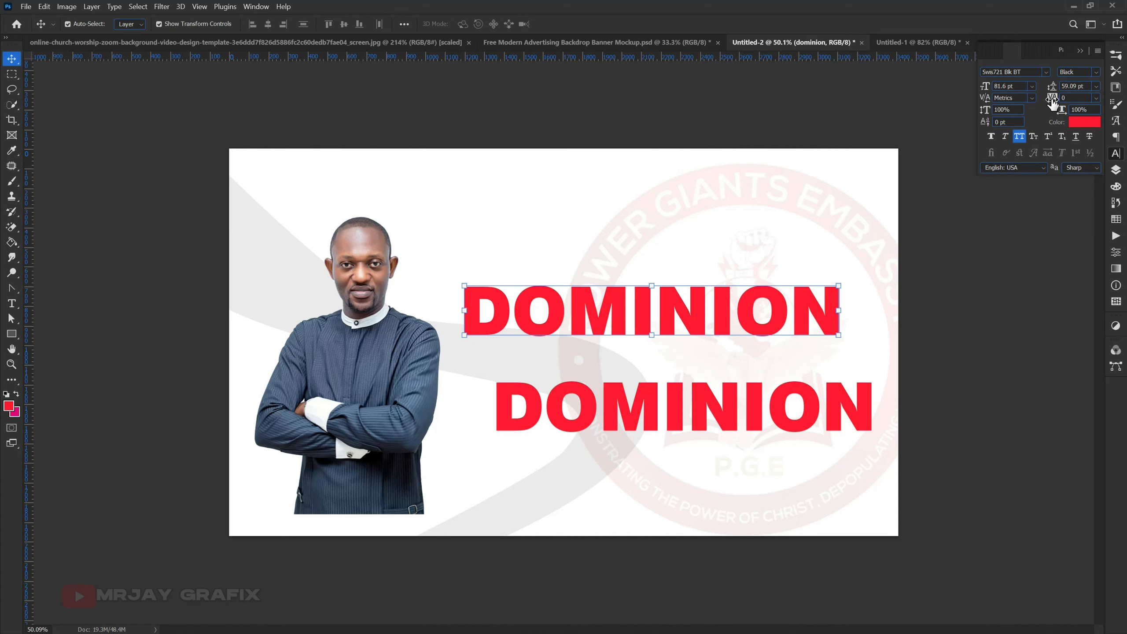
{"action": "left_click_drag", "start_coordinate": [1052, 101], "coordinate": [1051, 104]}
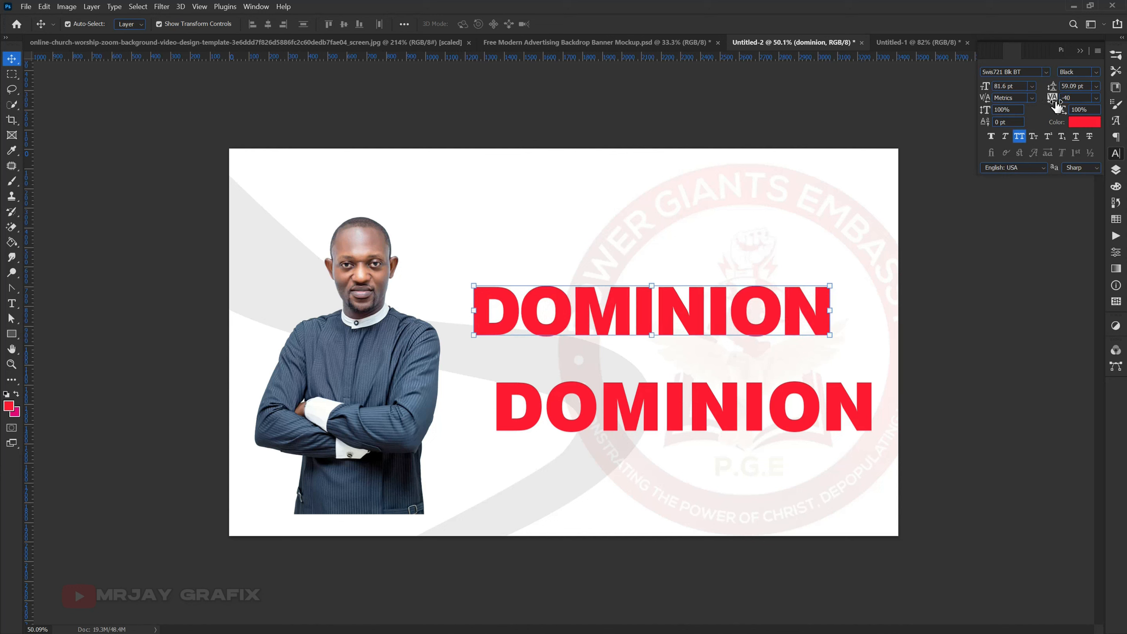
{"action": "left_click_drag", "start_coordinate": [1049, 105], "coordinate": [1050, 106]}
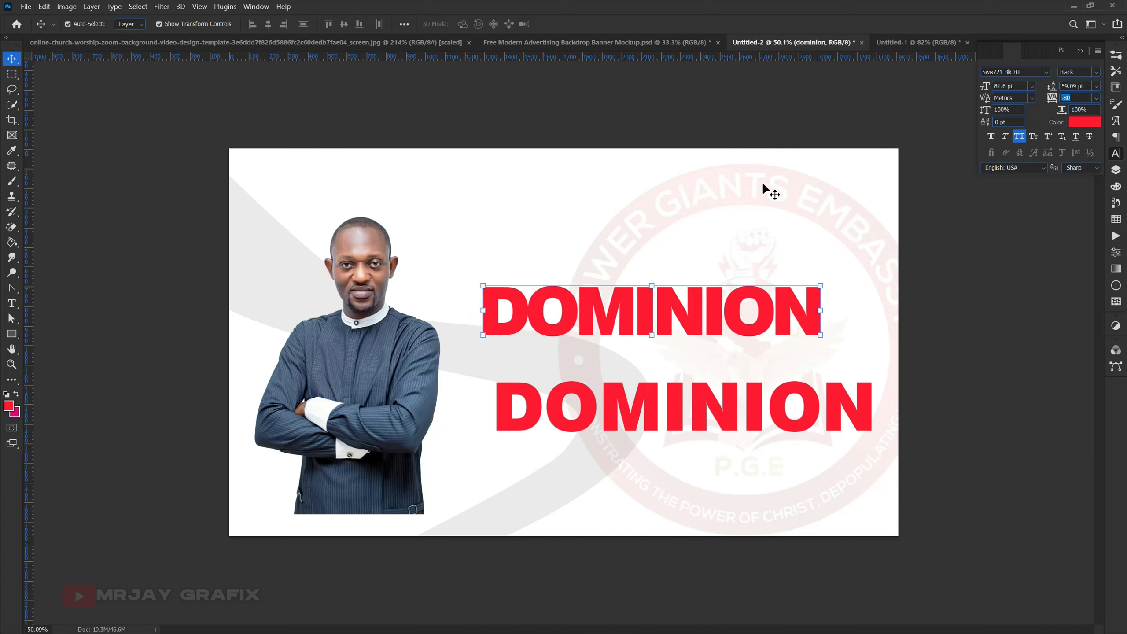
- Replace the first O of the upper DOMINION with blank spaces, leaving a wide gap between D and MINION
{"action": "left_click", "coordinate": [605, 328]}
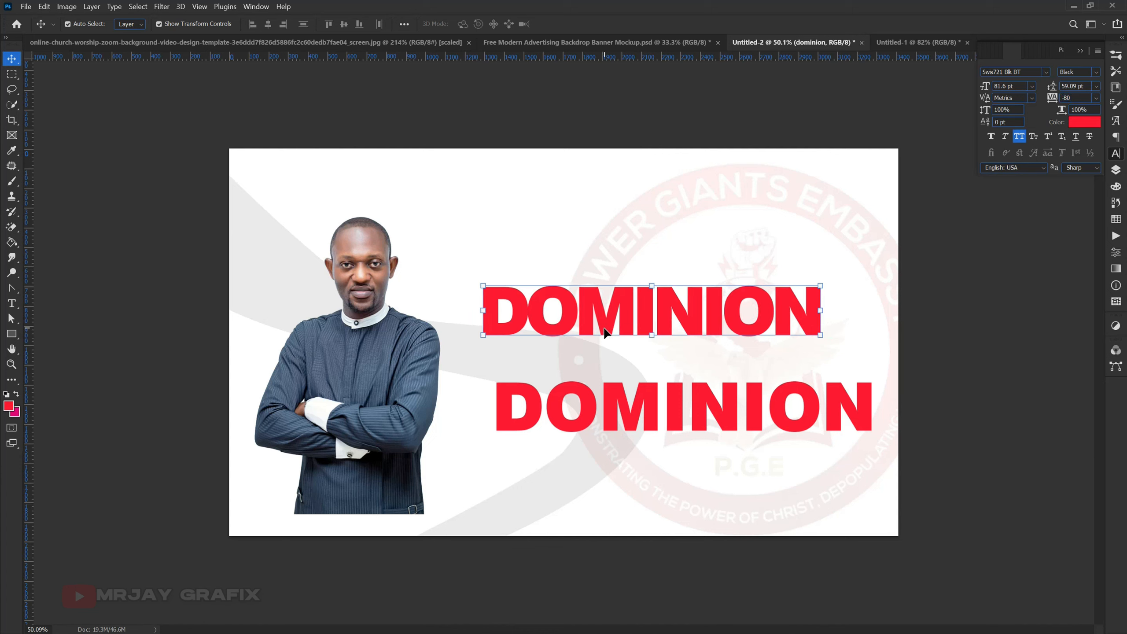
{"action": "double_click", "coordinate": [550, 314]}
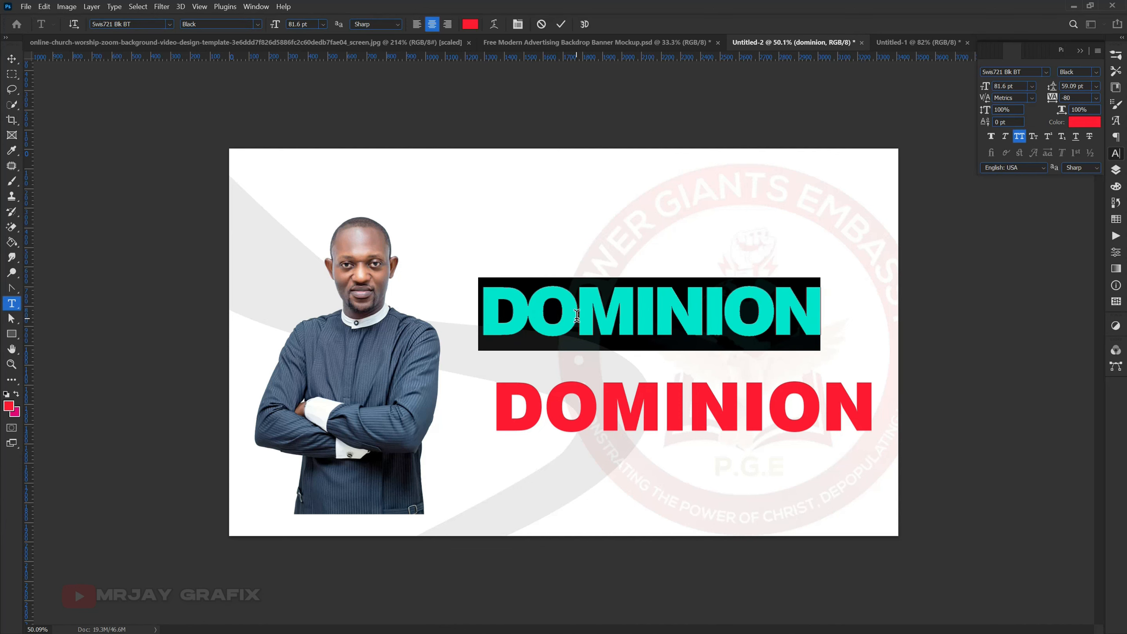
{"action": "left_click_drag", "start_coordinate": [577, 313], "coordinate": [545, 316]}
{"action": "key", "text": "BackSpace"}
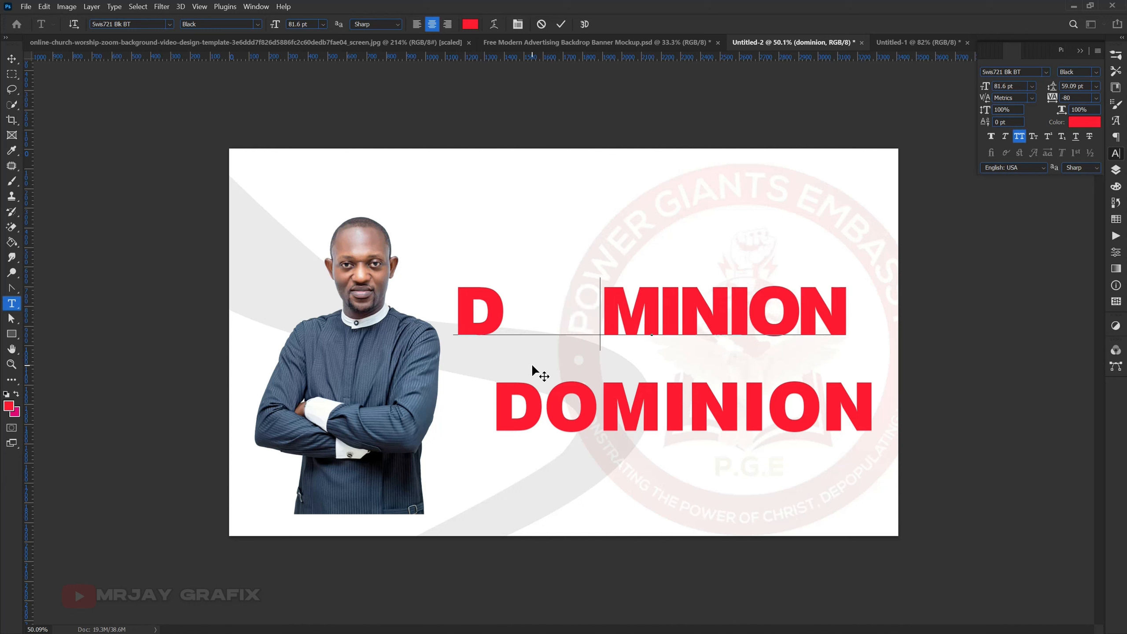
{"action": "left_click", "coordinate": [560, 25]}
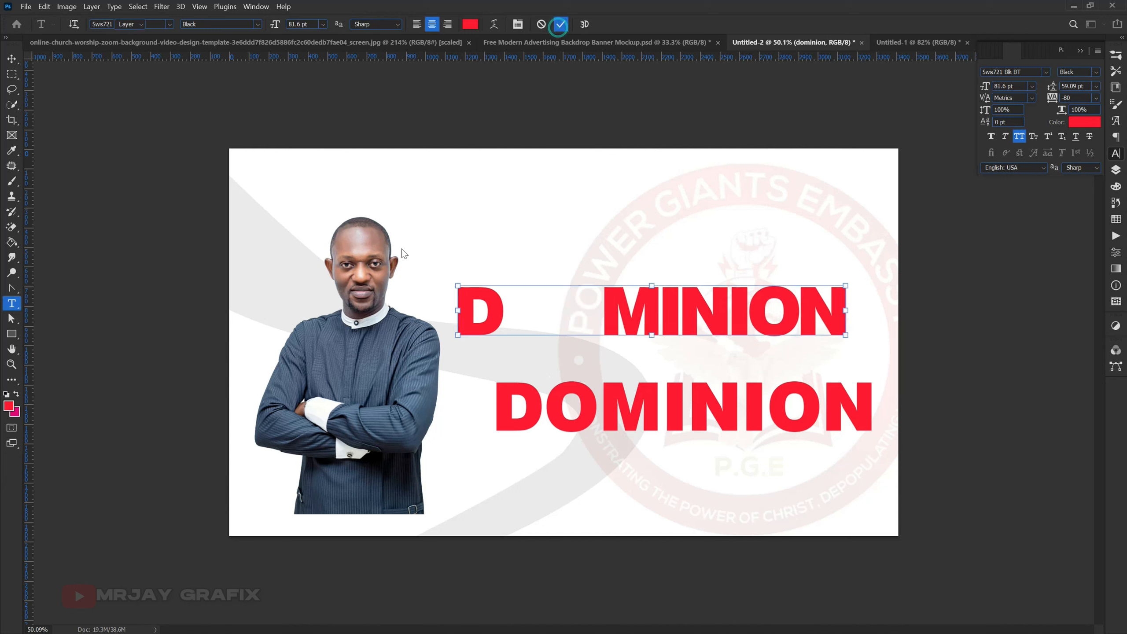
{"action": "key", "text": "v"}
- Draw a red 535 px circle with the Ellipse tool over the gap in the upper word
{"action": "left_click", "coordinate": [17, 339]}
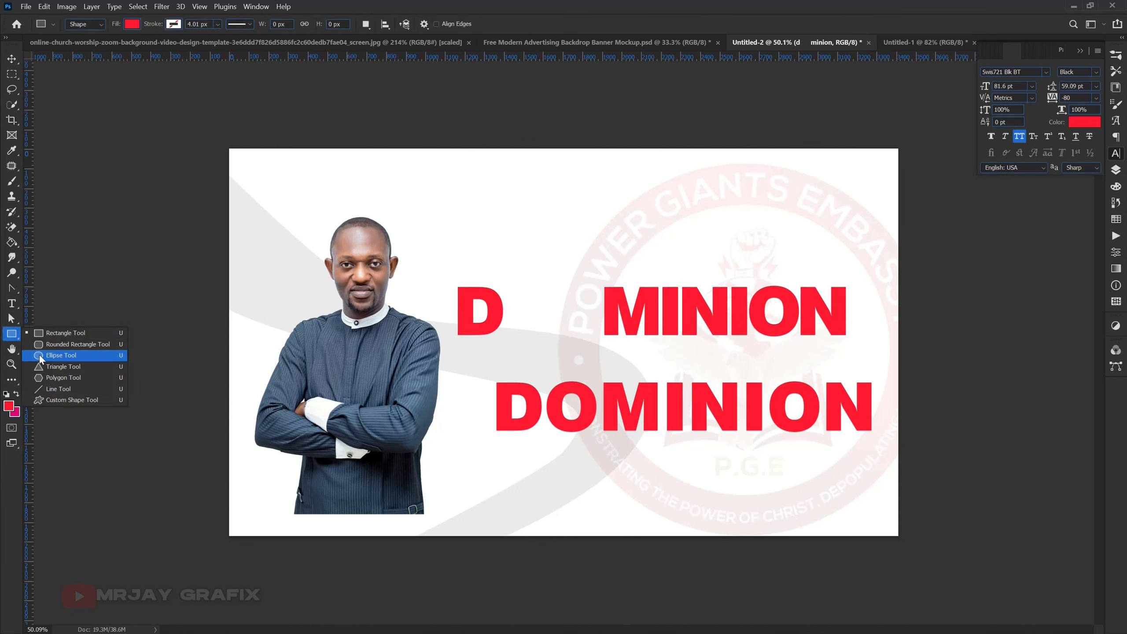
{"action": "left_click", "coordinate": [52, 358]}
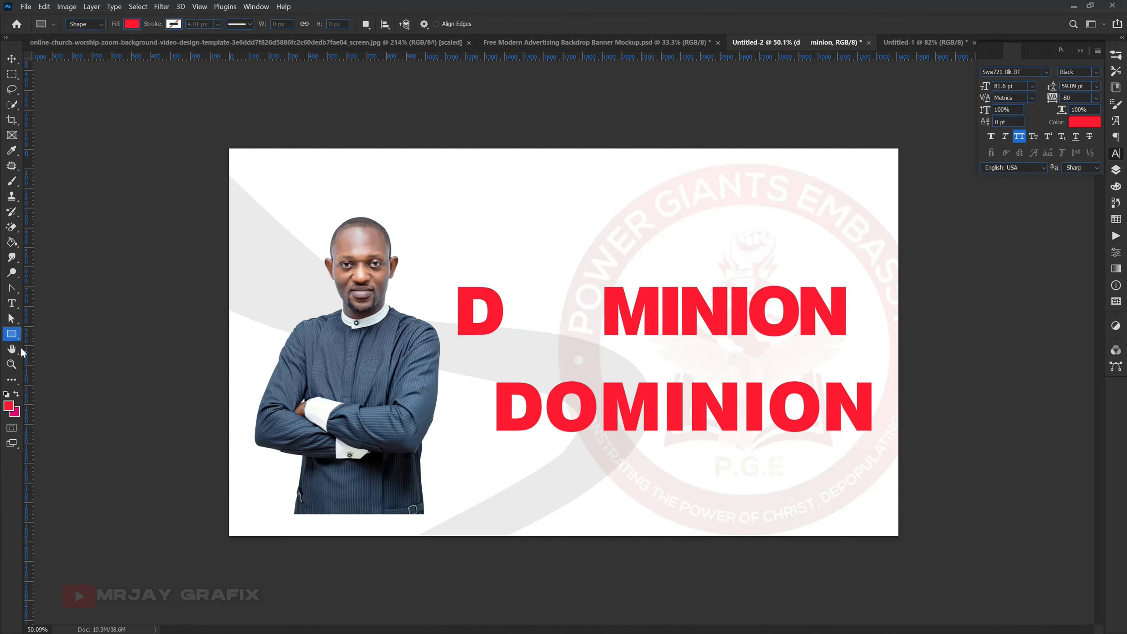
{"action": "mouse_move", "coordinate": [492, 245]}
{"action": "left_mouse_down"}
{"action": "mouse_move", "coordinate": [608, 398]}
{"action": "mouse_move", "coordinate": [597, 406]}
{"action": "left_mouse_up"}
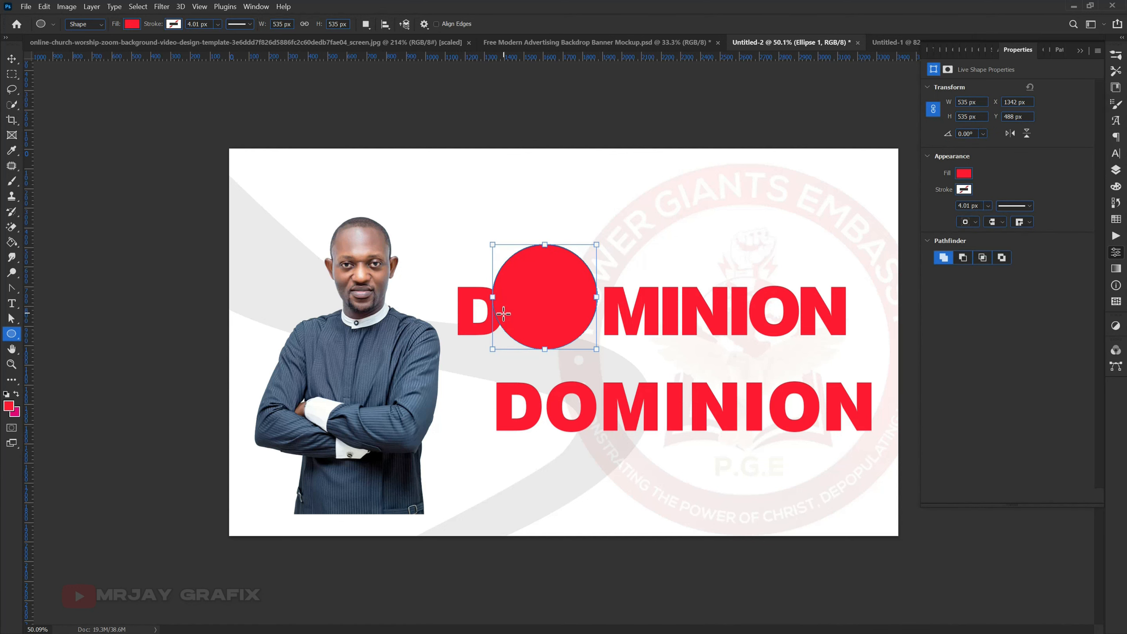
- Move the red circle right and down, and nudge it to sit in the gap between D and MINION
{"action": "key", "text": "v"}
{"action": "left_click_drag", "start_coordinate": [522, 313], "coordinate": [535, 318]}
{"action": "key", "text": "Left"}
{"action": "key", "text": "Left"}
{"action": "key", "text": "Left"}
{"action": "key", "text": "Left"}
{"action": "key", "text": "Left"}
{"action": "key", "text": "Left"}
{"action": "key", "text": "Left"}
{"action": "key", "text": "Left"}
{"action": "key", "text": "Left"}
{"action": "key", "text": "Left"}
{"action": "key", "text": "Left"}
{"action": "key", "text": "Left"}
{"action": "key", "text": "Left"}
{"action": "key", "text": "Left"}
{"action": "key", "text": "Left"}
{"action": "key", "text": "Left"}
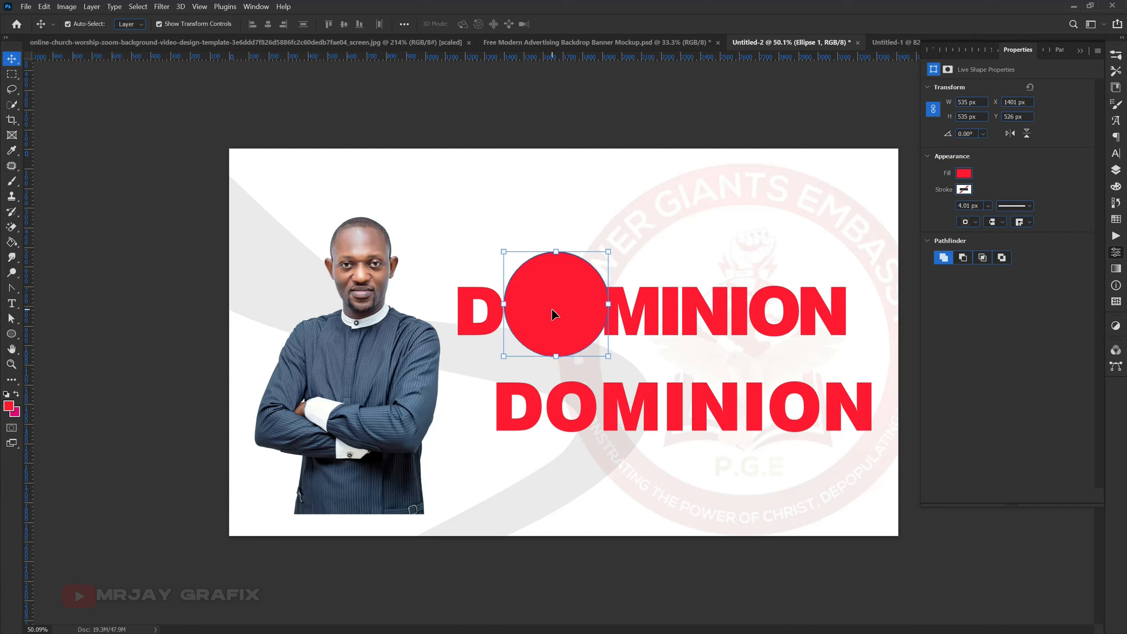
{"action": "key", "text": "Left"}
{"action": "key", "text": "Left"}
{"action": "key", "text": "Left"}
{"action": "key", "text": "Left"}
{"action": "key", "text": "Left"}
{"action": "key", "text": "Left"}
{"action": "key", "text": "Left"}
{"action": "key", "text": "Left"}
{"action": "key", "text": "Left"}
{"action": "key", "text": "Left"}
{"action": "key", "text": "Left"}
{"action": "key", "text": "Left"}
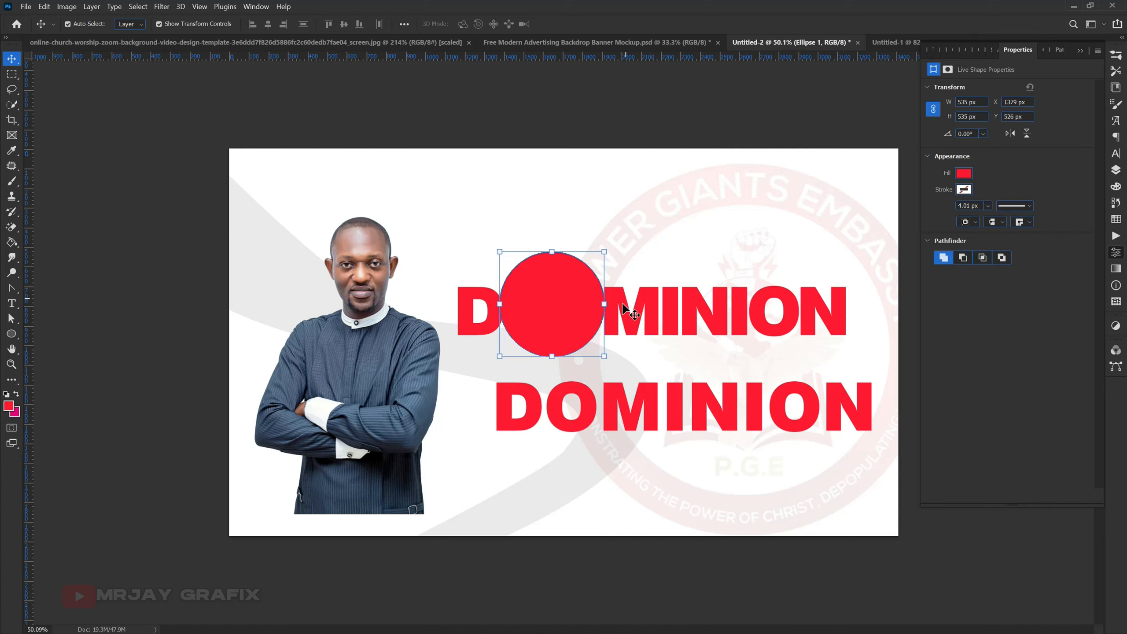
- Enlarge the red circle proportionally about its centre to about 555 px, and bring up the layer list
{"action": "left_click", "coordinate": [609, 306]}
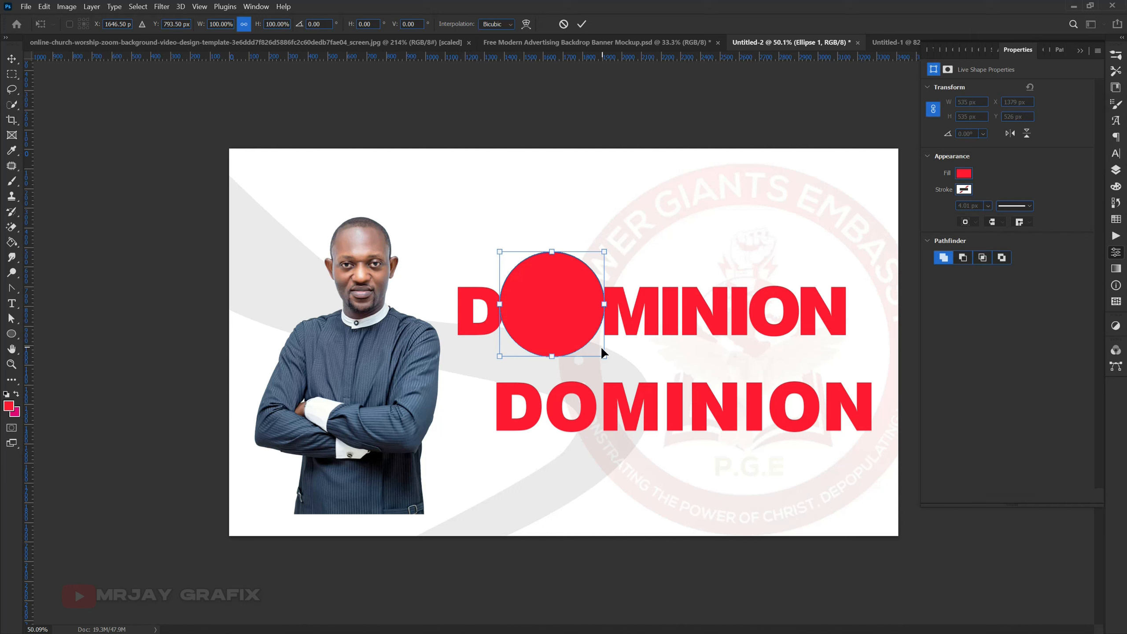
{"action": "left_click_drag", "start_coordinate": [604, 356], "coordinate": [593, 361]}
{"action": "key", "text": "Return"}
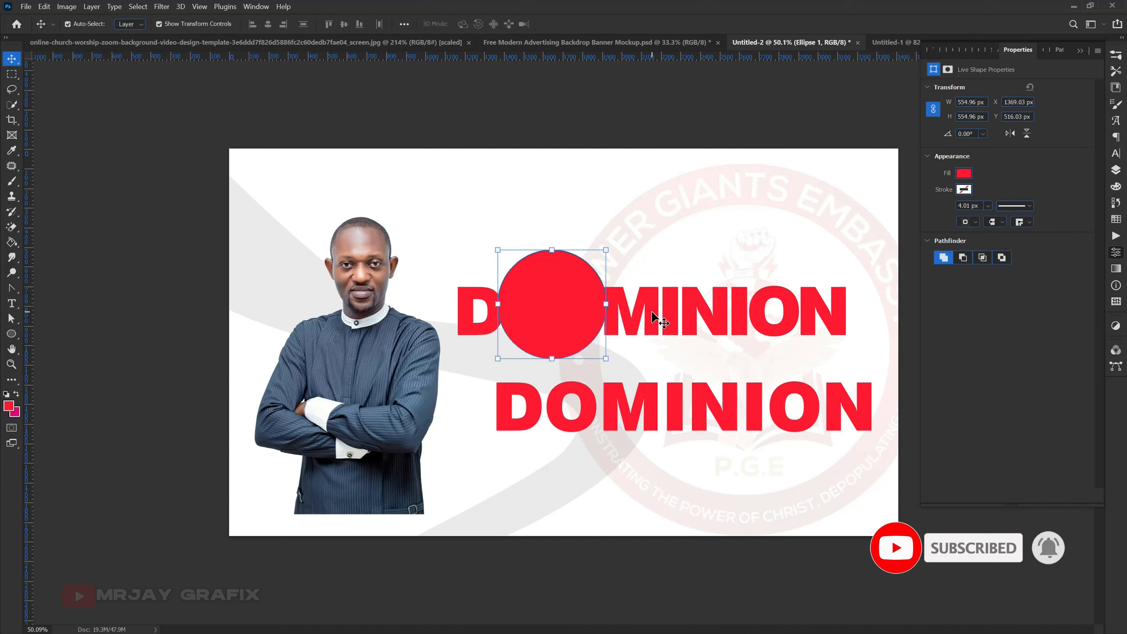
{"action": "left_click", "coordinate": [1116, 170]}
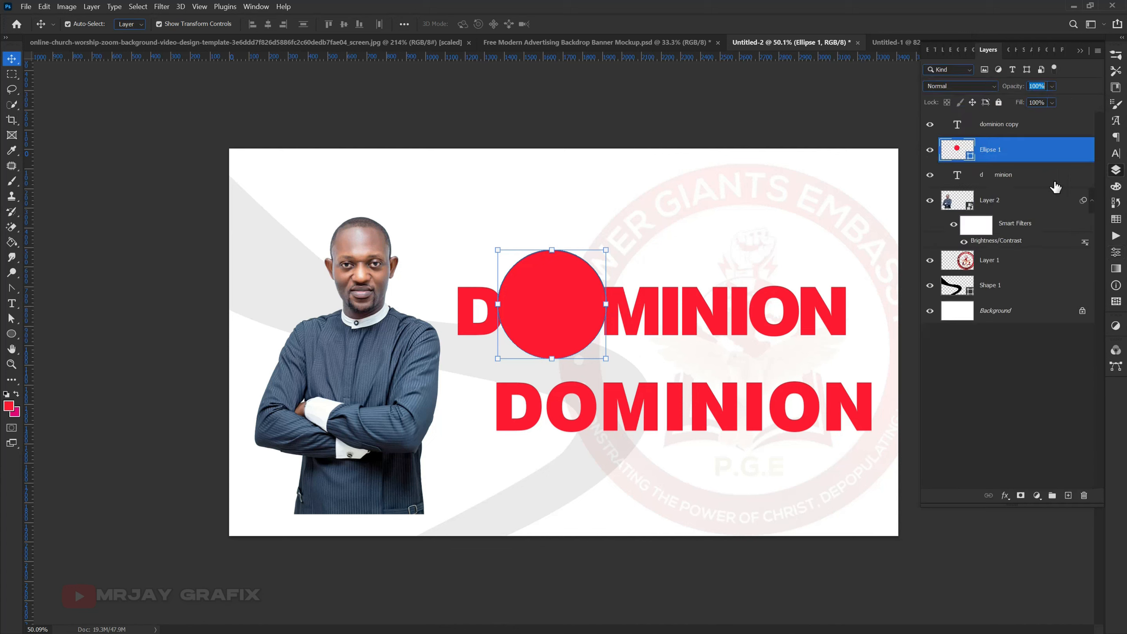
- Mask the upper DOMINION text layer with the red circle's outline so the neighbouring letters are cut away around it
{"action": "left_click", "coordinate": [1000, 177]}
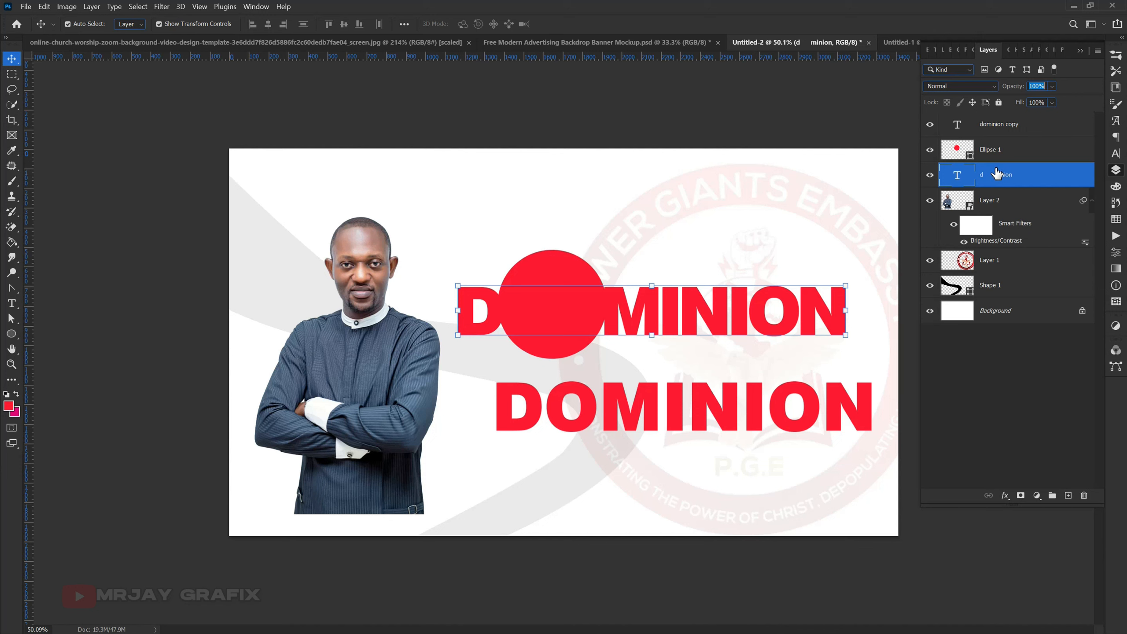
{"action": "left_click", "coordinate": [986, 158]}
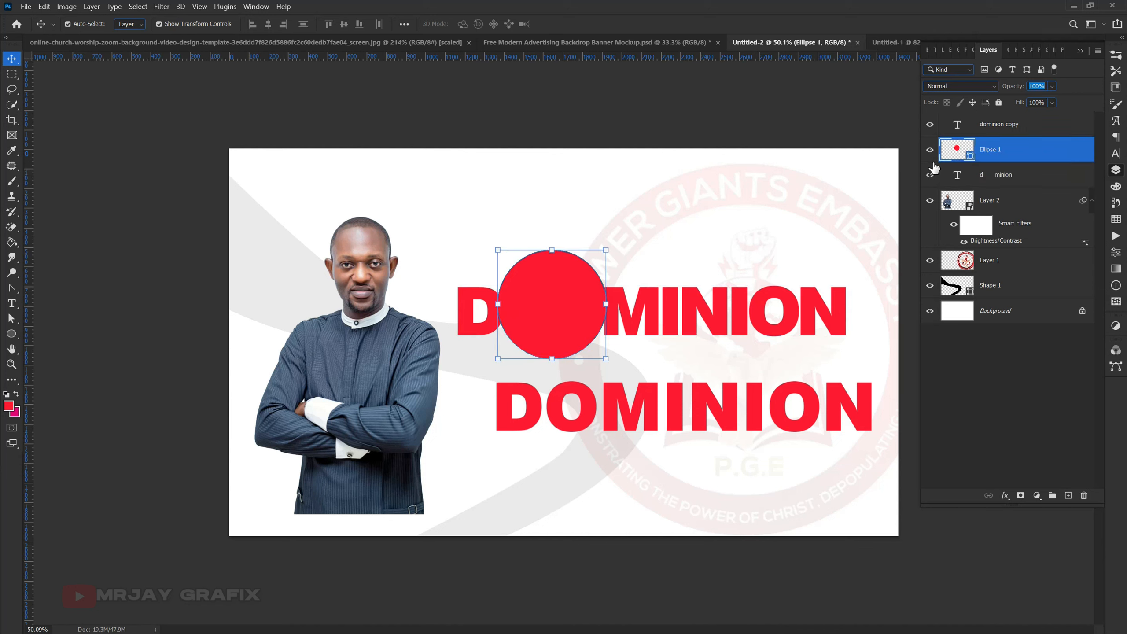
{"action": "left_click", "coordinate": [956, 152], "text": "ctrl"}
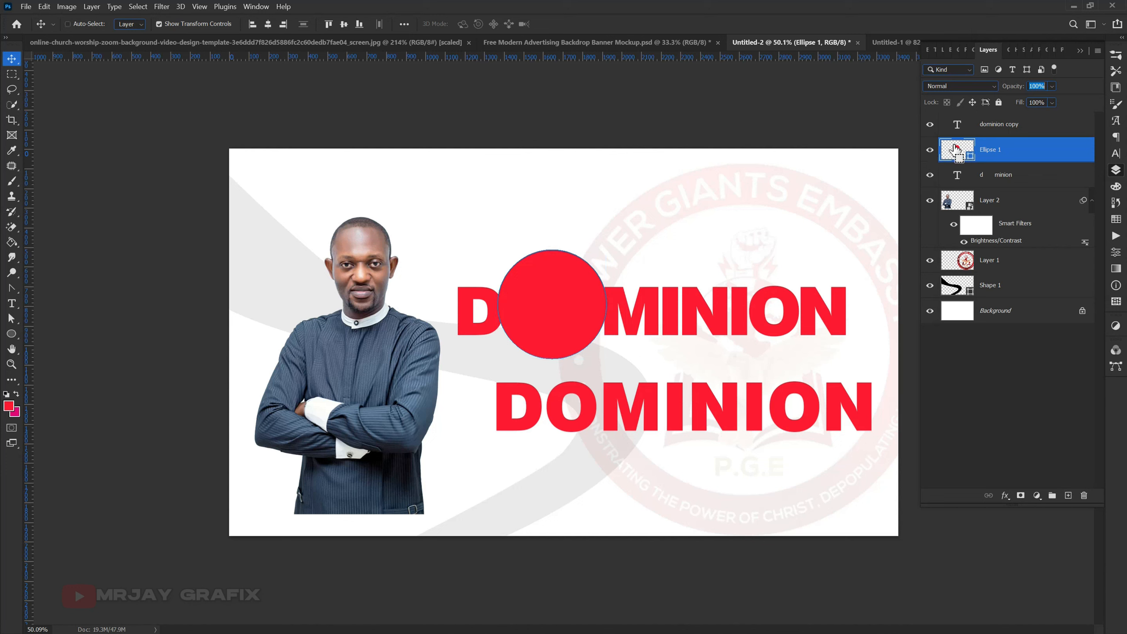
{"action": "left_click", "coordinate": [1005, 183]}
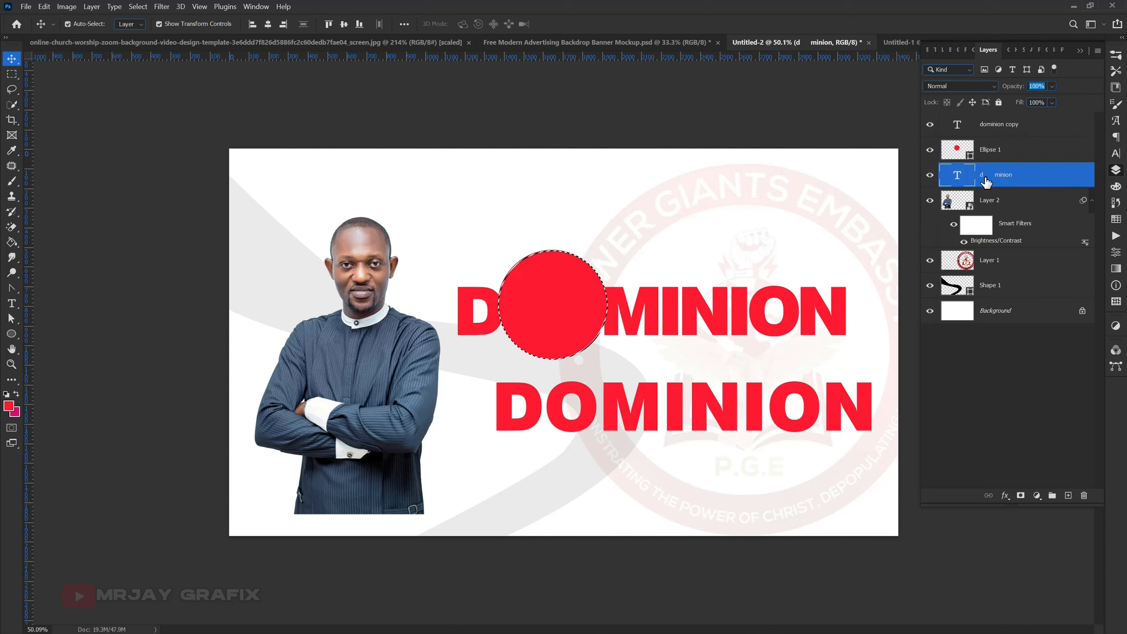
{"action": "left_click", "coordinate": [1021, 496]}
- Hide the red circle and inspect the curved cut edges of the D and M in the upper word
{"action": "left_click", "coordinate": [930, 151]}
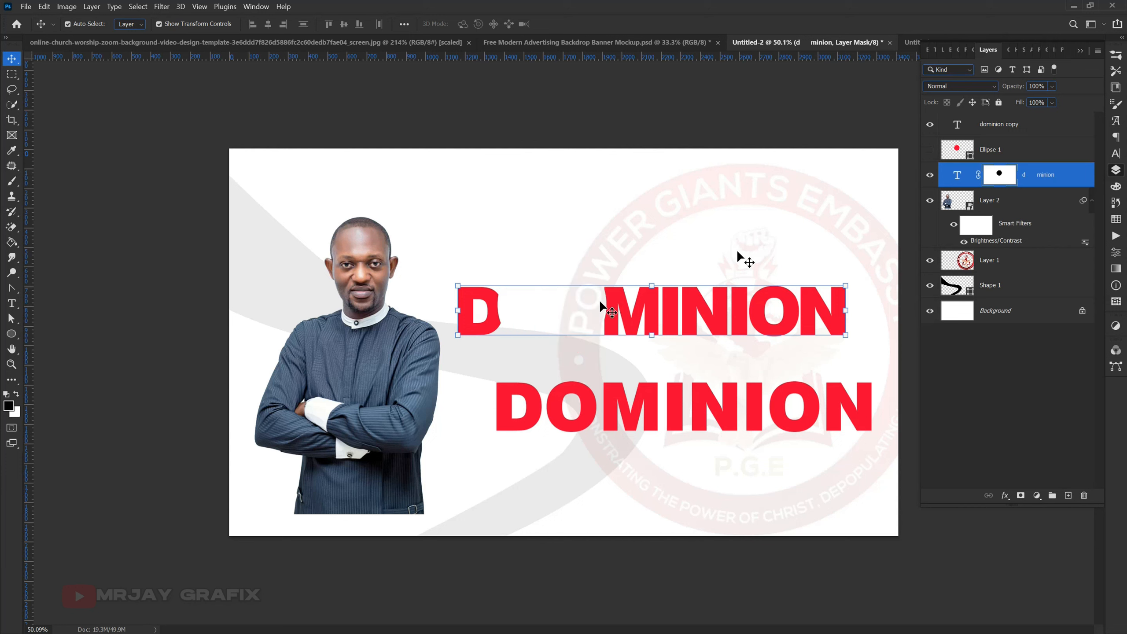
{"action": "left_click", "coordinate": [487, 209]}
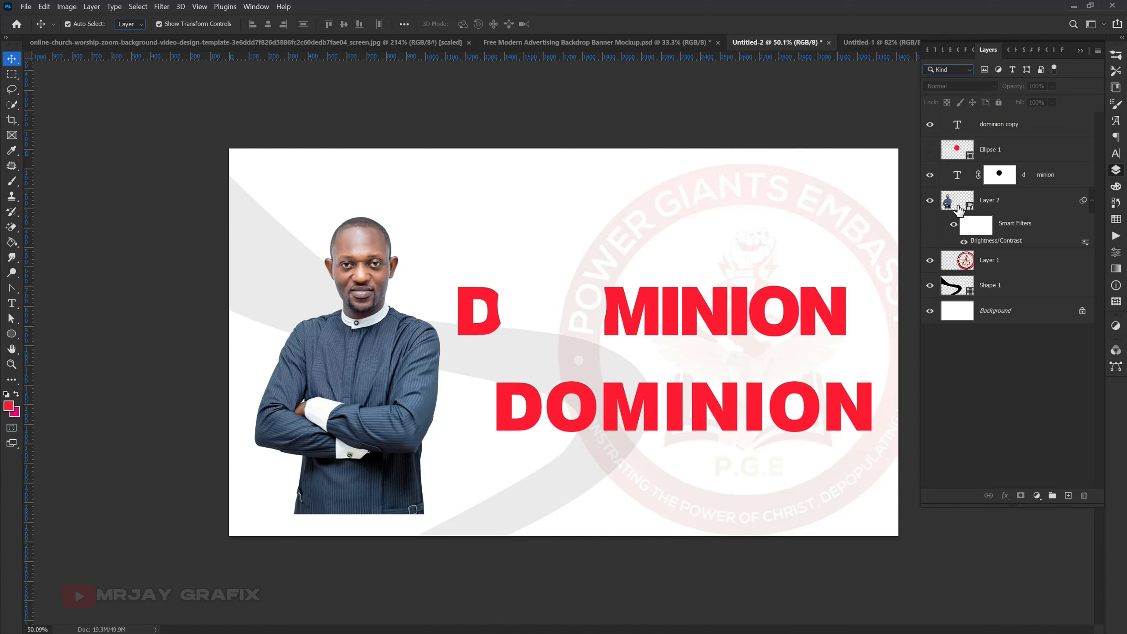
{"action": "left_click_drag", "start_coordinate": [994, 180], "coordinate": [1019, 489]}
{"action": "left_click", "coordinate": [616, 310]}
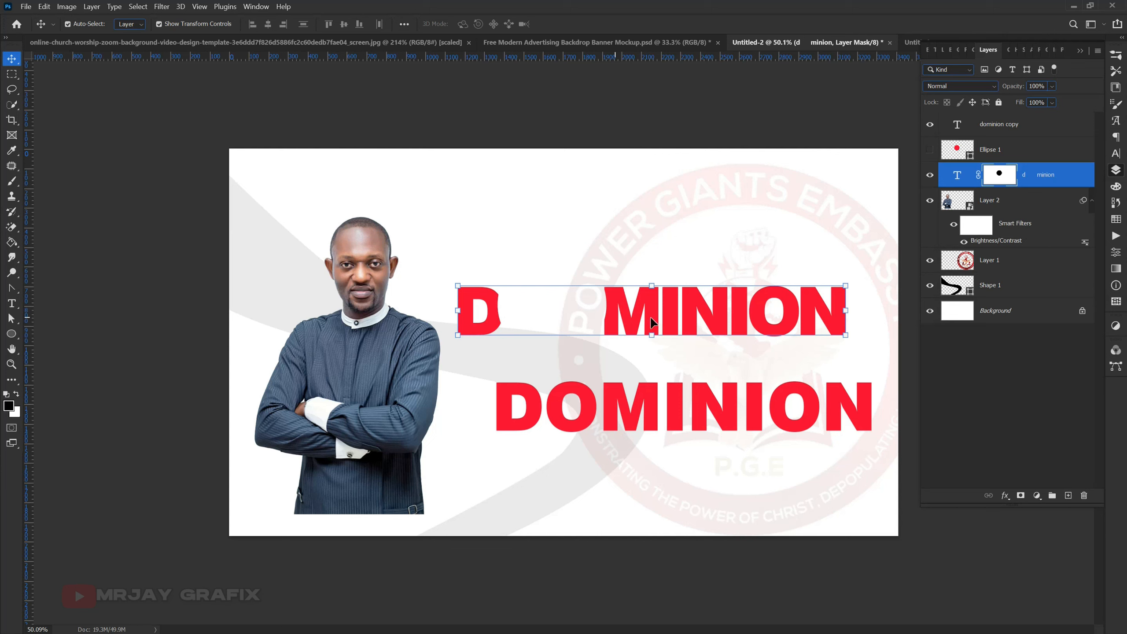
{"action": "left_click", "coordinate": [642, 236]}
{"action": "left_click", "coordinate": [644, 319]}
- Show the red circle again and scale it proportionally about its centre to 95.32%
{"action": "left_click", "coordinate": [985, 154]}
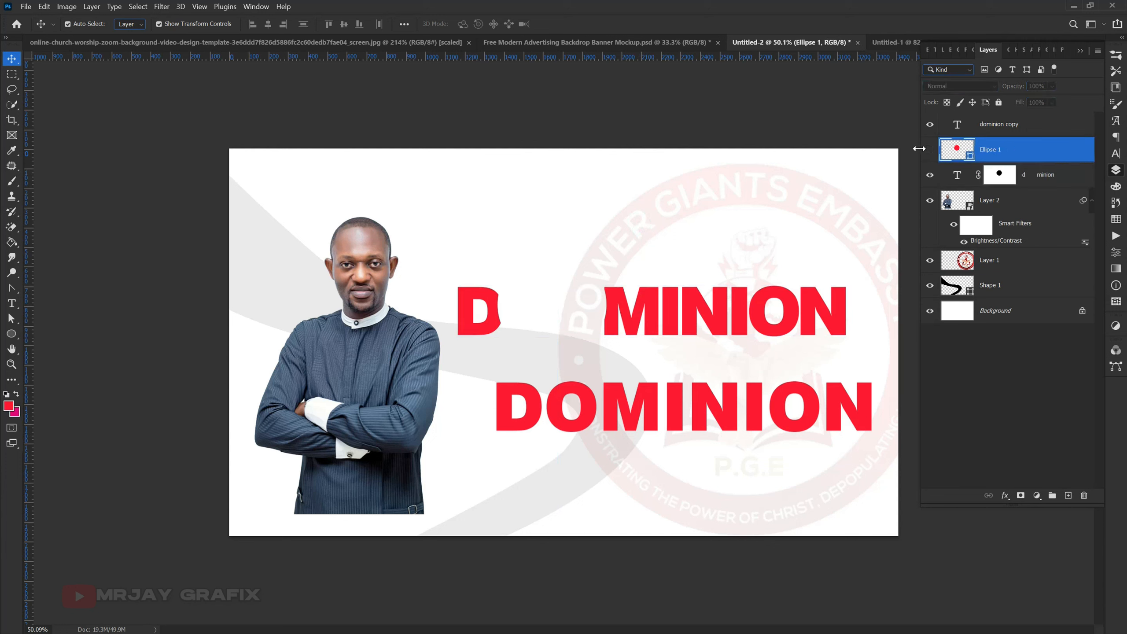
{"action": "left_click", "coordinate": [929, 151]}
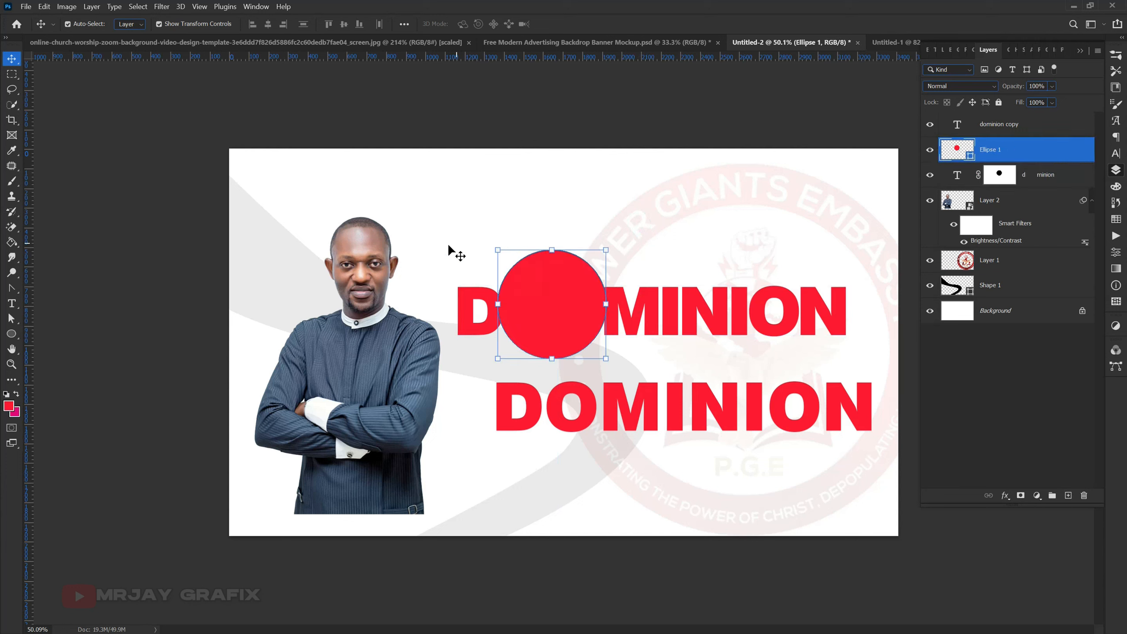
{"action": "left_click", "coordinate": [499, 251]}
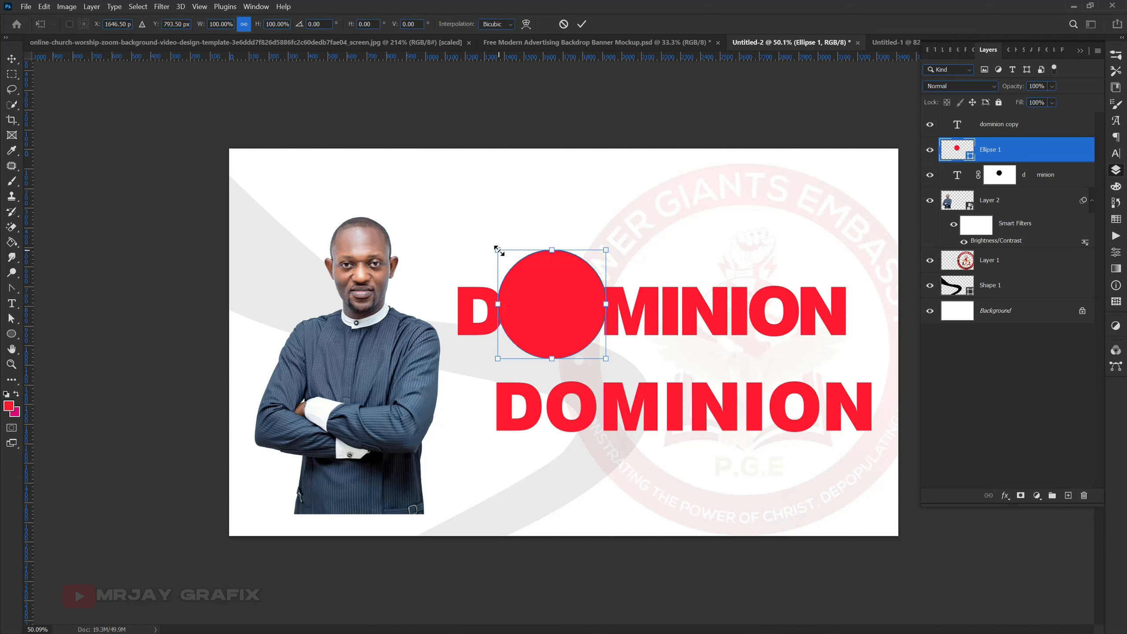
{"action": "left_click_drag", "start_coordinate": [499, 250], "coordinate": [501, 253]}
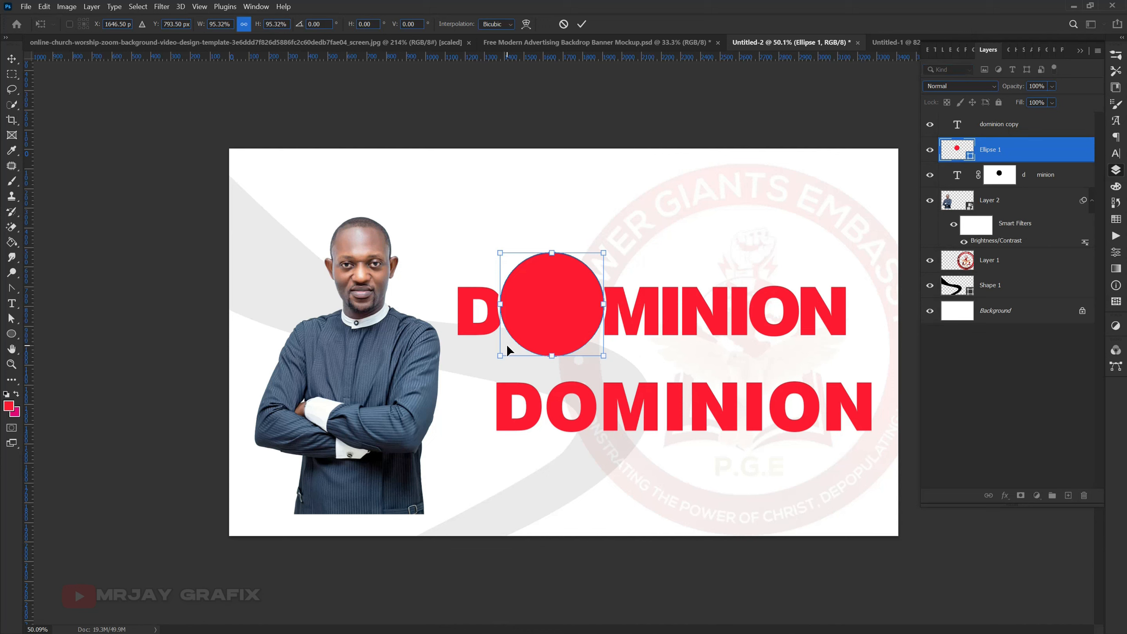
{"action": "left_click", "coordinate": [408, 274]}
{"action": "left_click", "coordinate": [549, 320]}
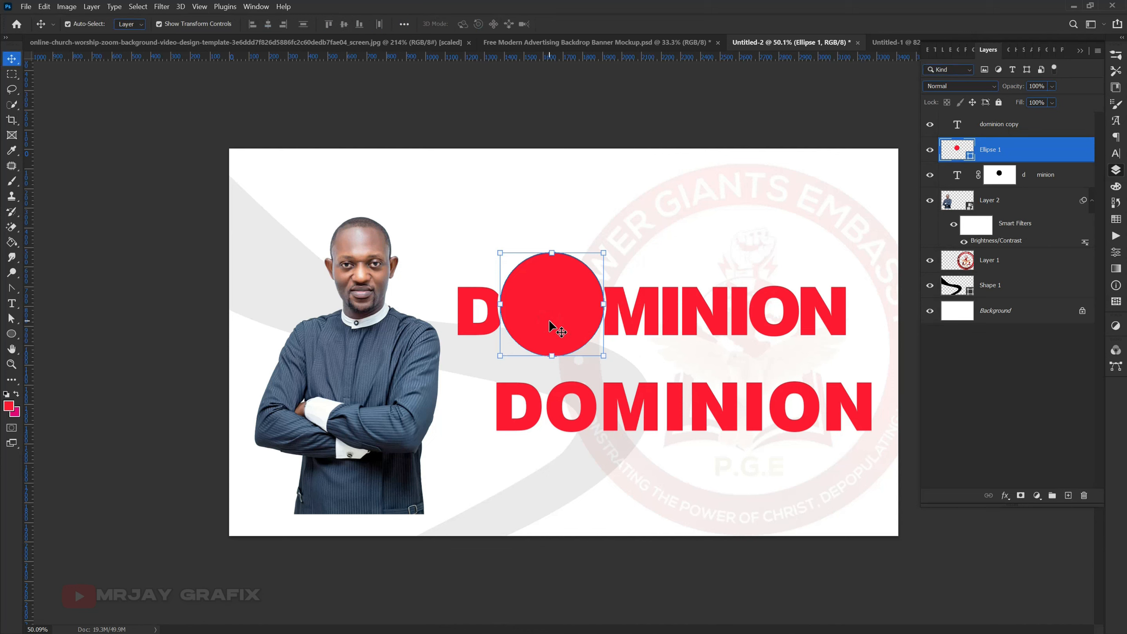
- Bring the round Power Giants Embassy logo from the Untitled-1 document into the banner and fit it over the red circle
{"action": "left_click", "coordinate": [883, 45]}
{"action": "left_click", "coordinate": [626, 256]}
{"action": "left_click_drag", "start_coordinate": [625, 257], "coordinate": [505, 288]}
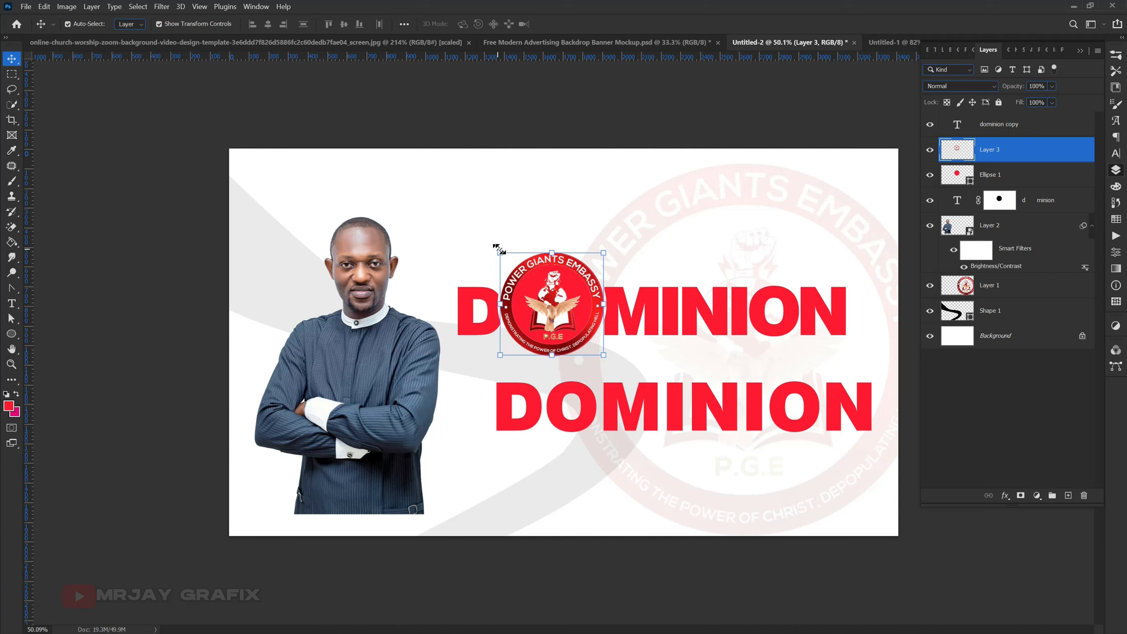
{"action": "left_click_drag", "start_coordinate": [528, 222], "coordinate": [533, 262]}
{"action": "left_click_drag", "start_coordinate": [487, 225], "coordinate": [513, 252]}
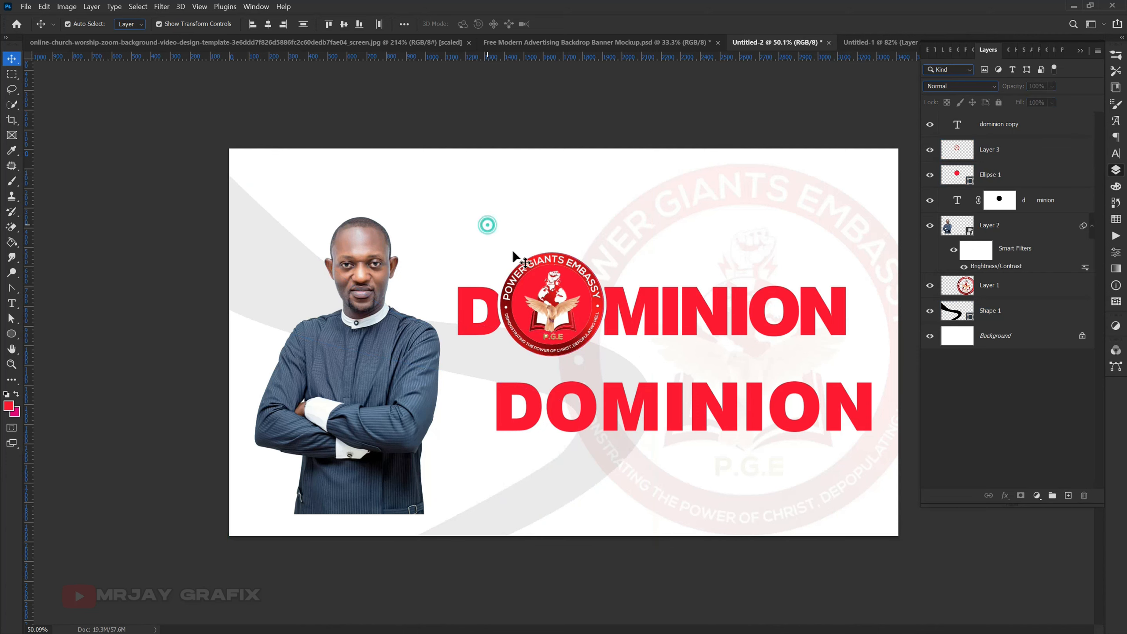
- Shrink the small logo slightly about its centre so a thin red rim surrounds it
{"action": "left_click", "coordinate": [526, 288]}
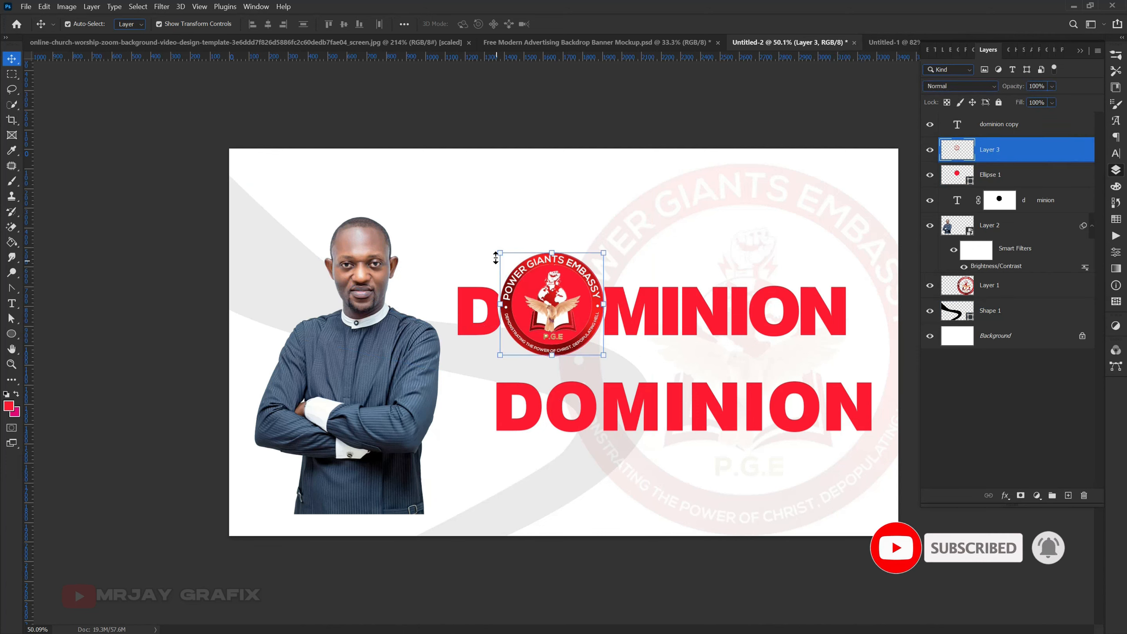
{"action": "left_click_drag", "start_coordinate": [497, 252], "coordinate": [500, 254]}
{"action": "key", "text": "Return"}
{"action": "left_click", "coordinate": [472, 250]}
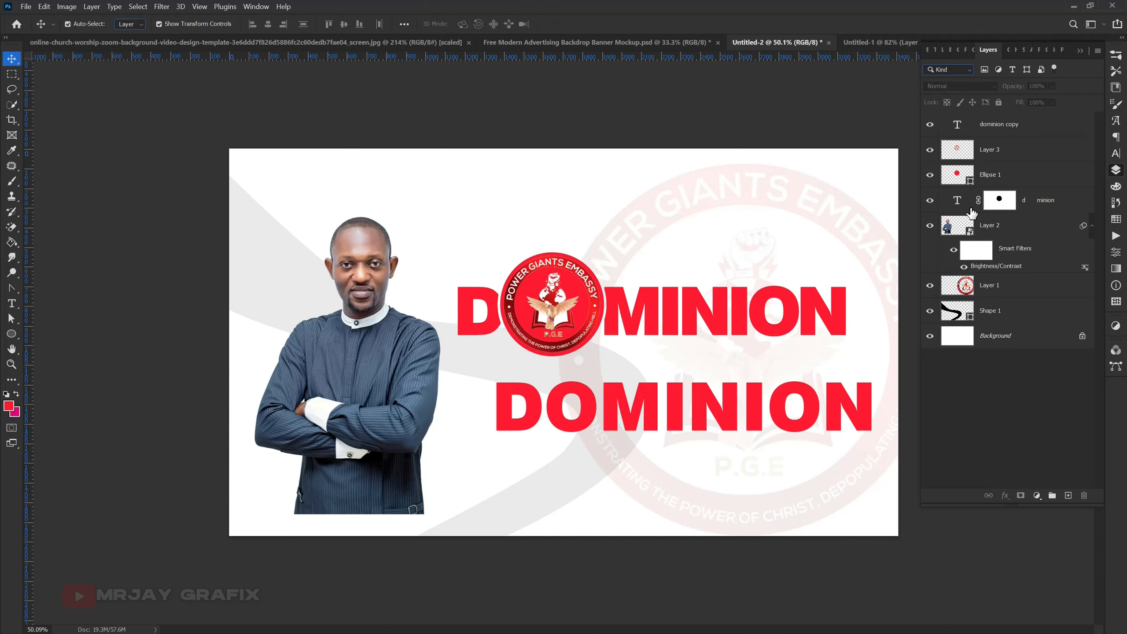
- Set the red circle's fill to 0% and give it an 18 px outside stroke in the title's red, ff1931
{"action": "left_click", "coordinate": [999, 177]}
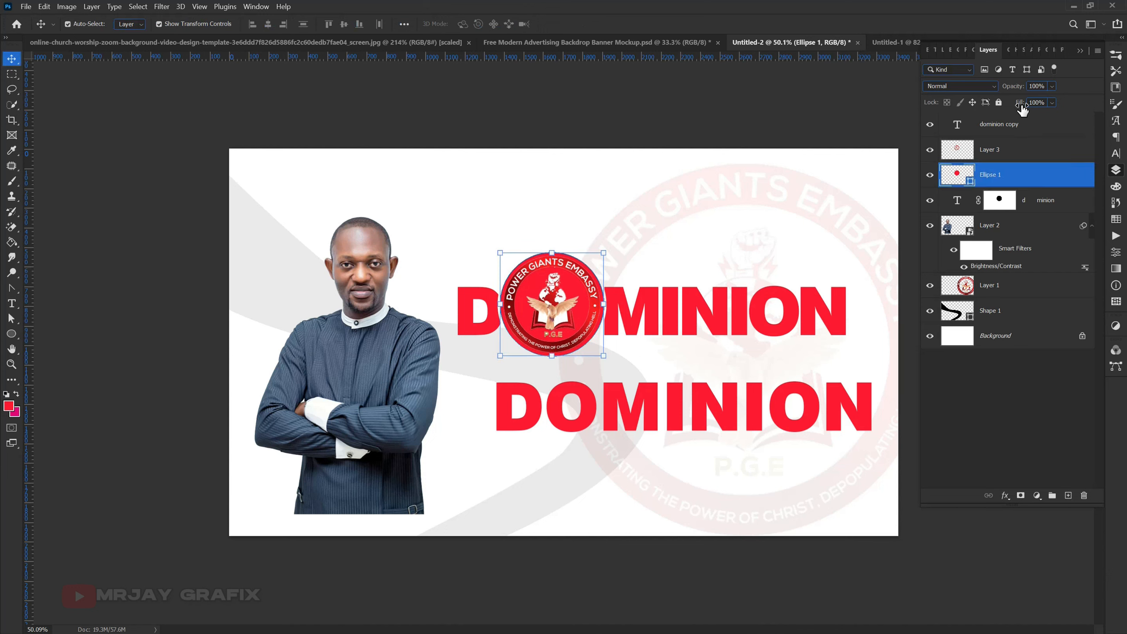
{"action": "left_click_drag", "start_coordinate": [1022, 108], "coordinate": [820, 106]}
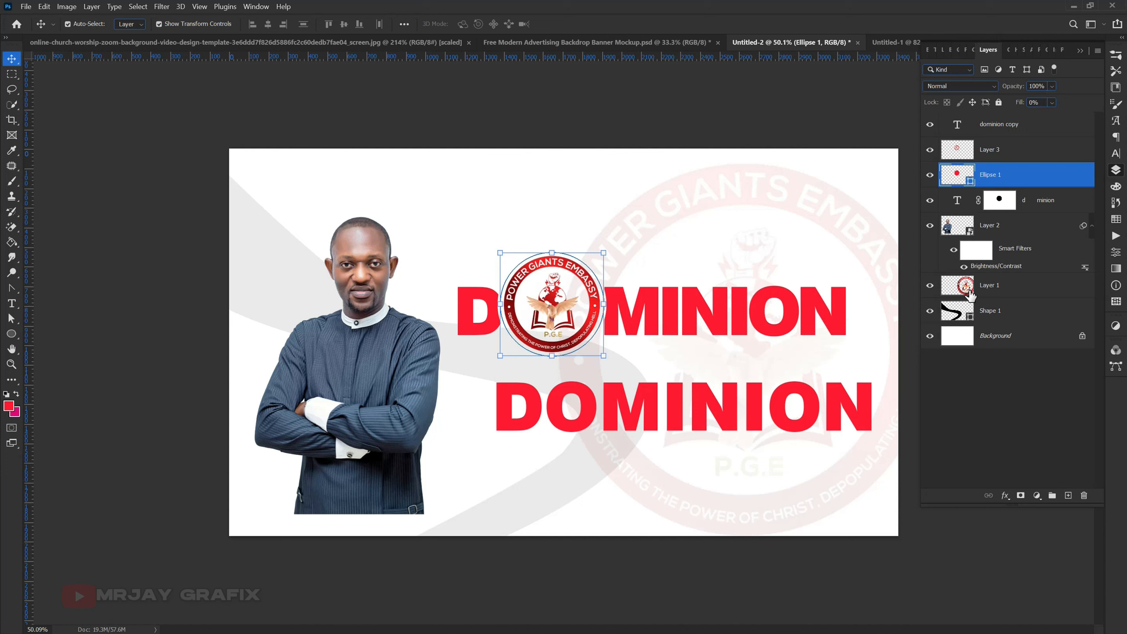
{"action": "left_click", "coordinate": [1005, 495]}
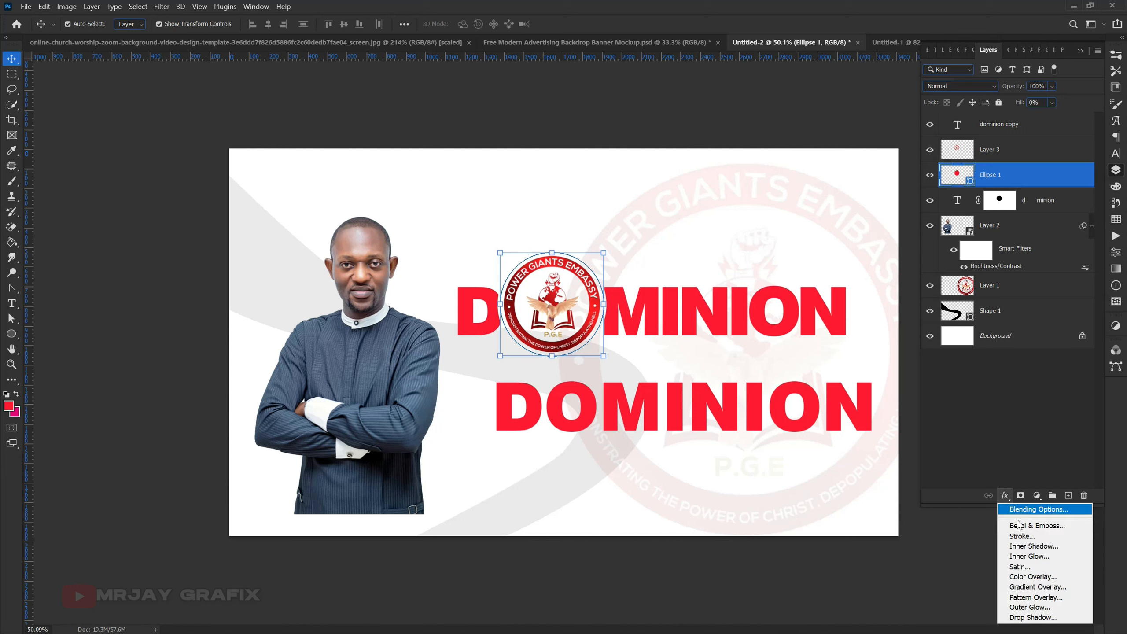
{"action": "left_click", "coordinate": [1022, 537]}
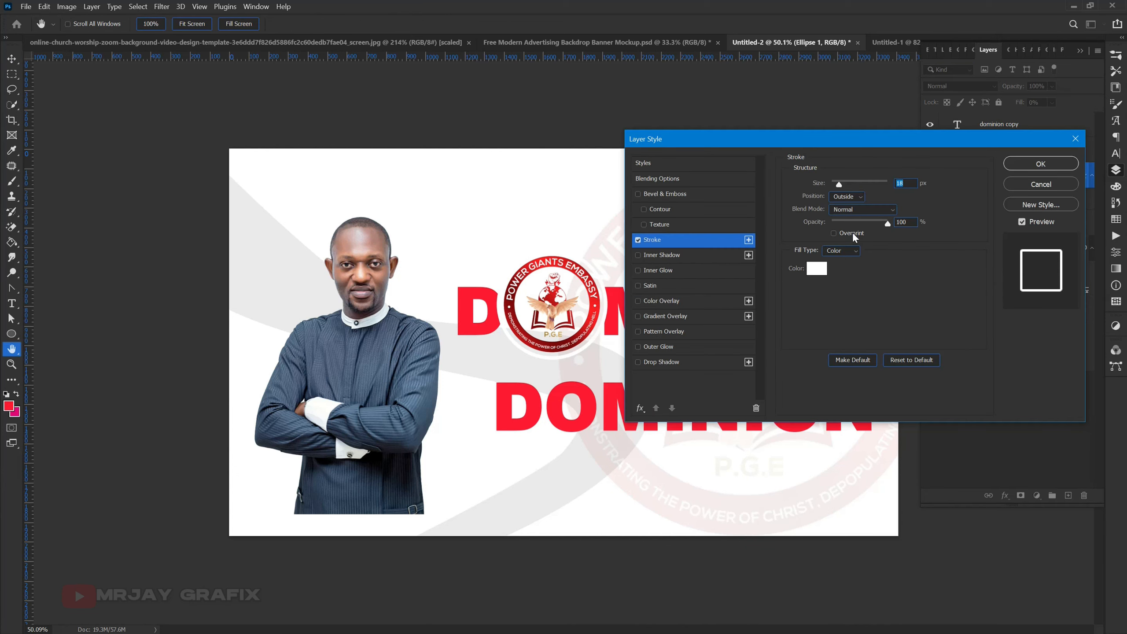
{"action": "left_click", "coordinate": [818, 272]}
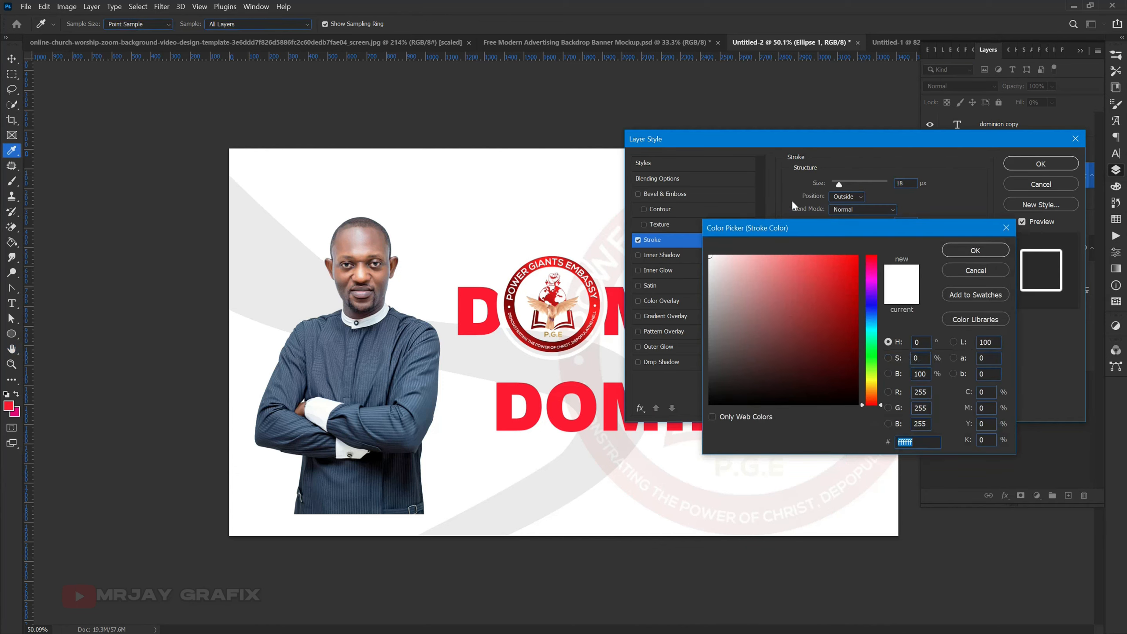
{"action": "left_click", "coordinate": [960, 254]}
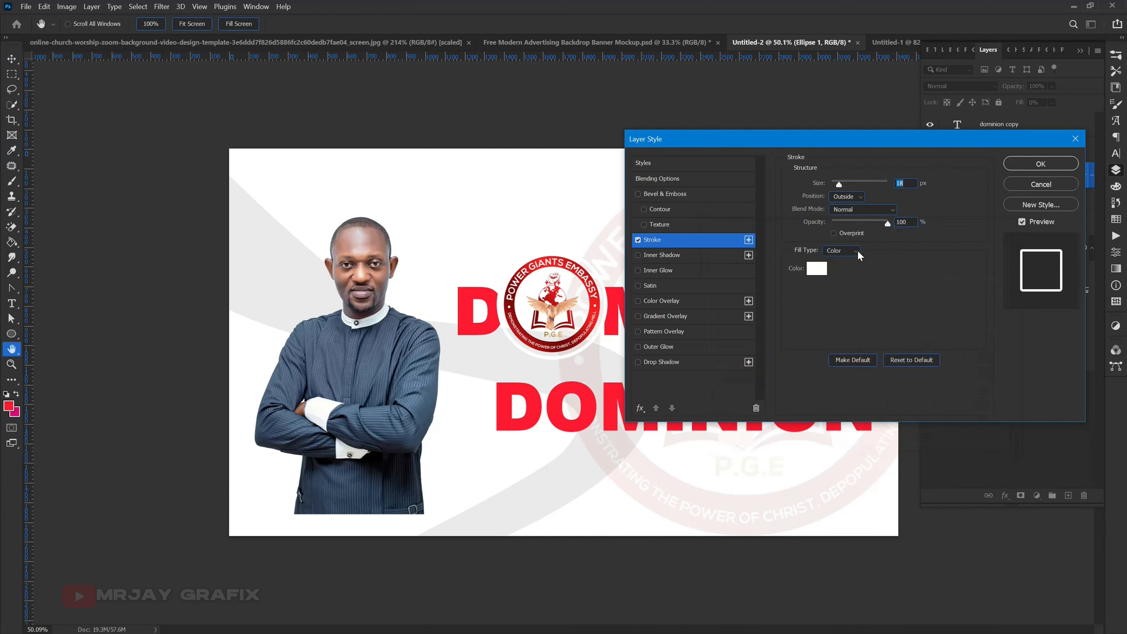
{"action": "left_click", "coordinate": [818, 269]}
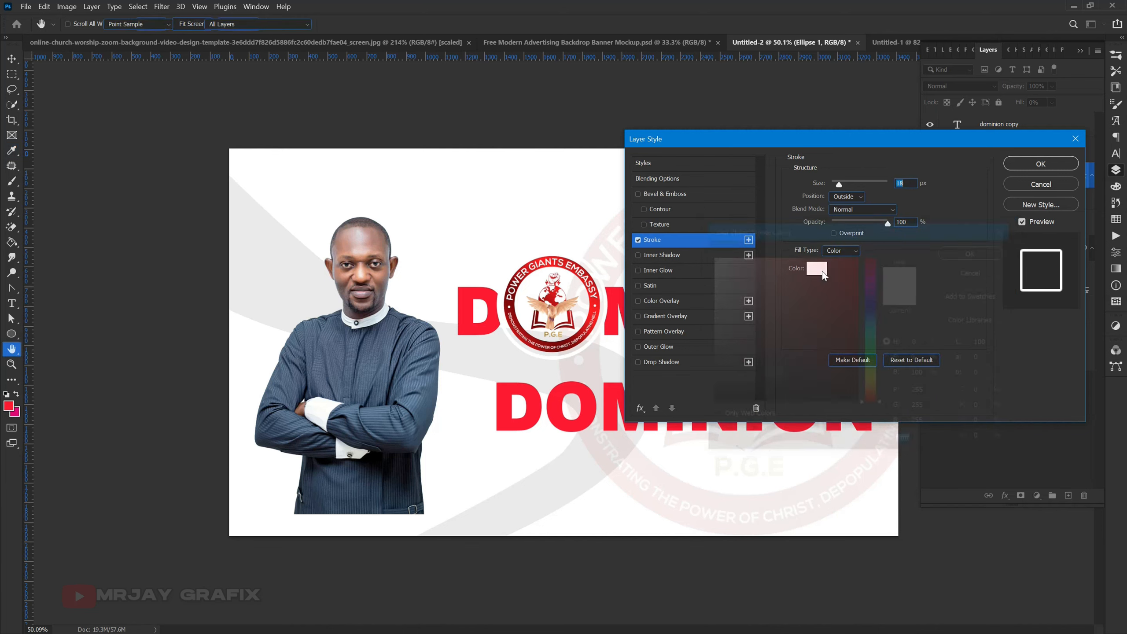
{"action": "left_click", "coordinate": [554, 405]}
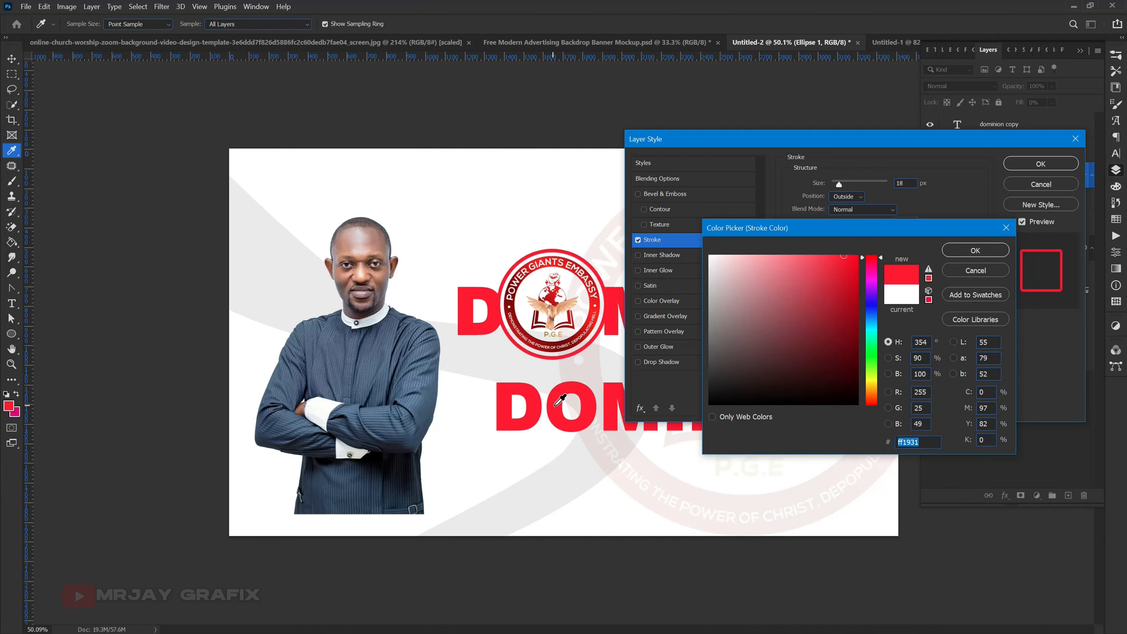
{"action": "left_click", "coordinate": [975, 250]}
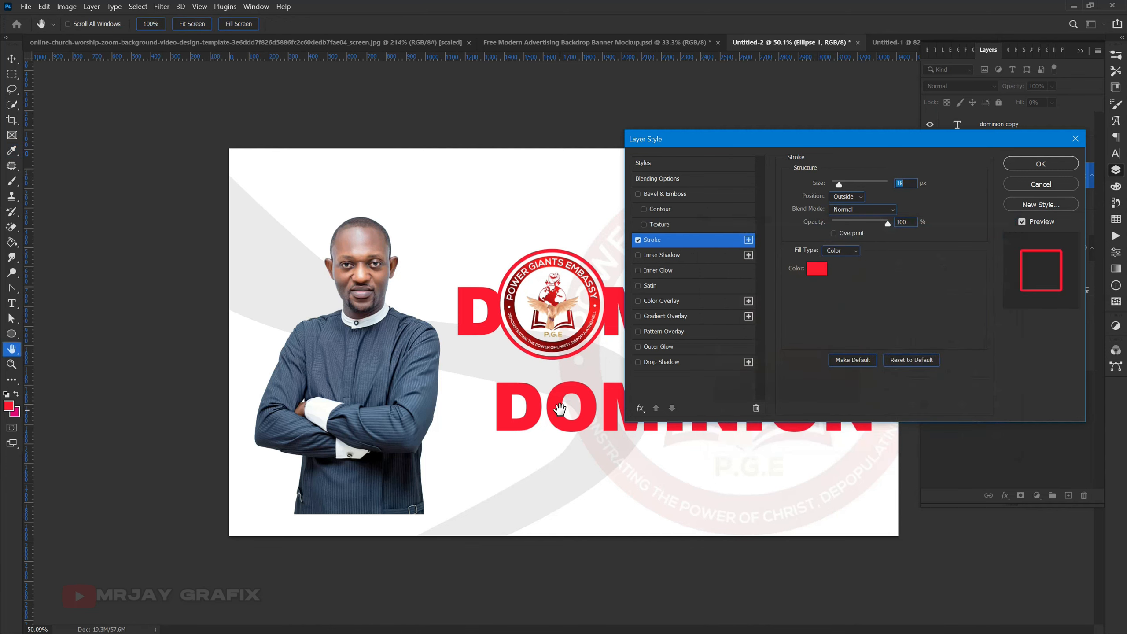
{"action": "left_click", "coordinate": [1040, 163]}
{"action": "left_click", "coordinate": [553, 164]}
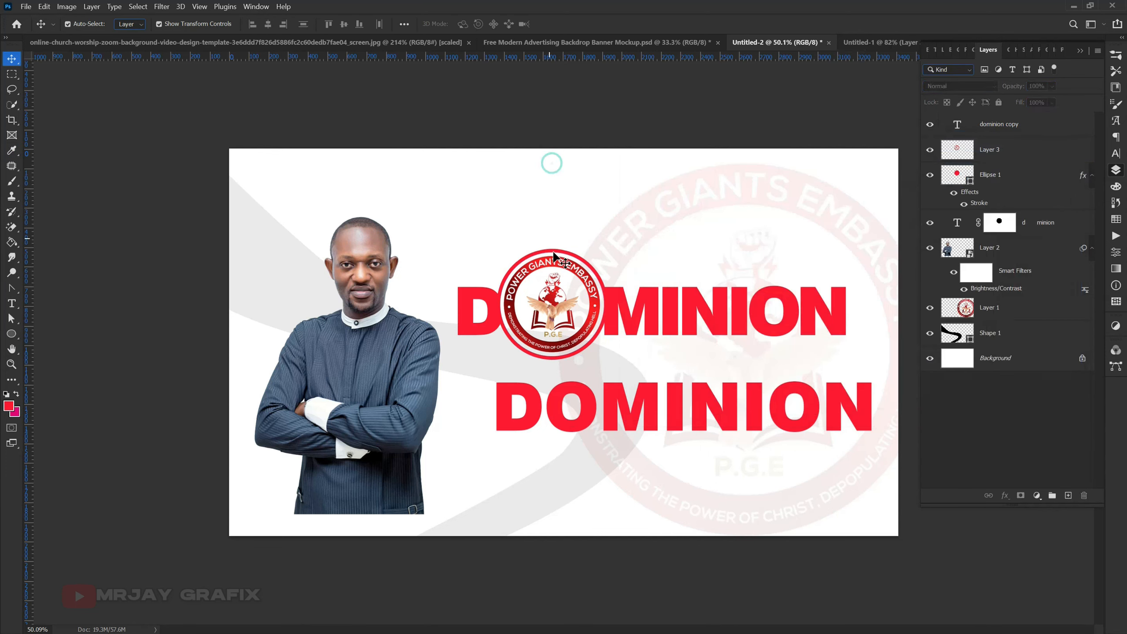
- Scale the small logo inside the ring proportionally about its centre to 91.50%, about 452 x 450 px
{"action": "left_click", "coordinate": [578, 271]}
{"action": "left_click", "coordinate": [502, 252]}
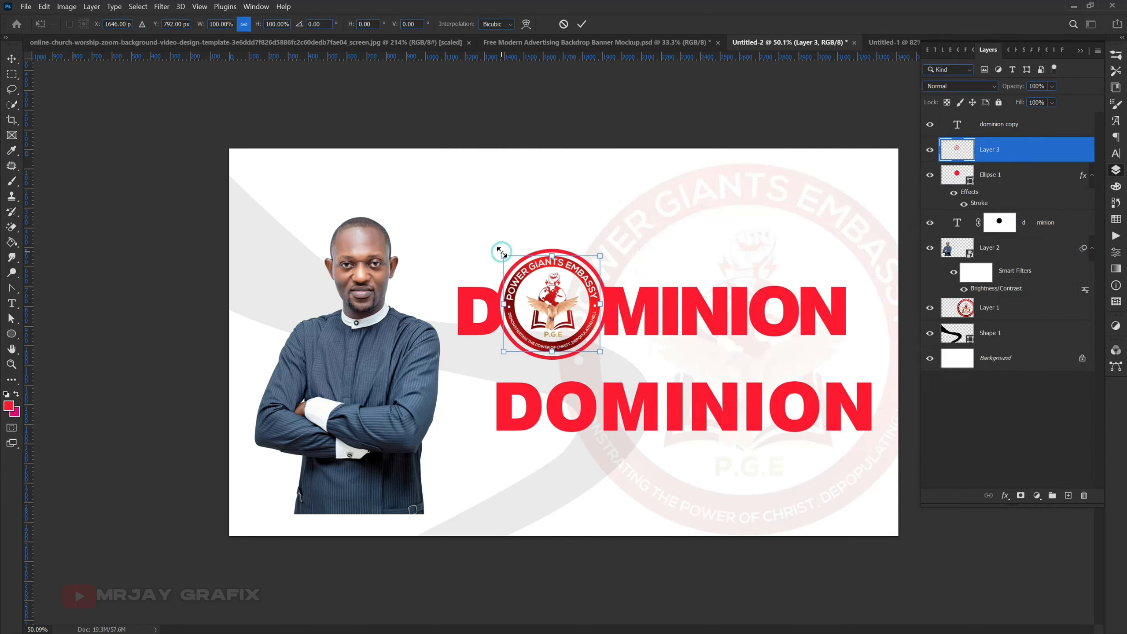
{"action": "left_click_drag", "start_coordinate": [501, 253], "coordinate": [506, 257]}
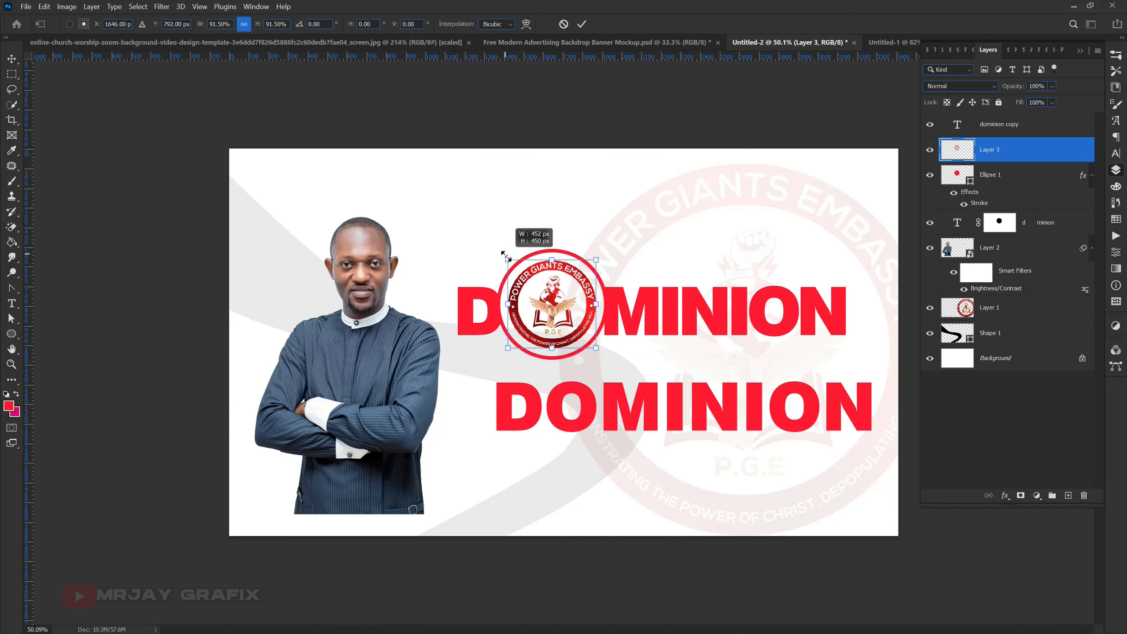
{"action": "key", "text": "Return"}
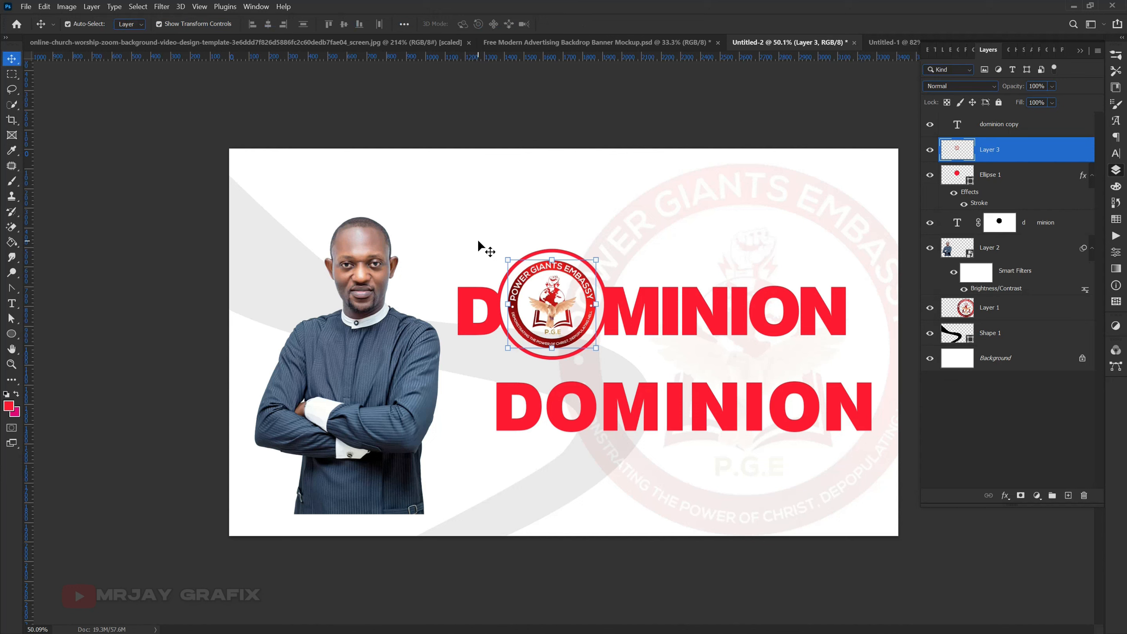
{"action": "left_click", "coordinate": [516, 213]}
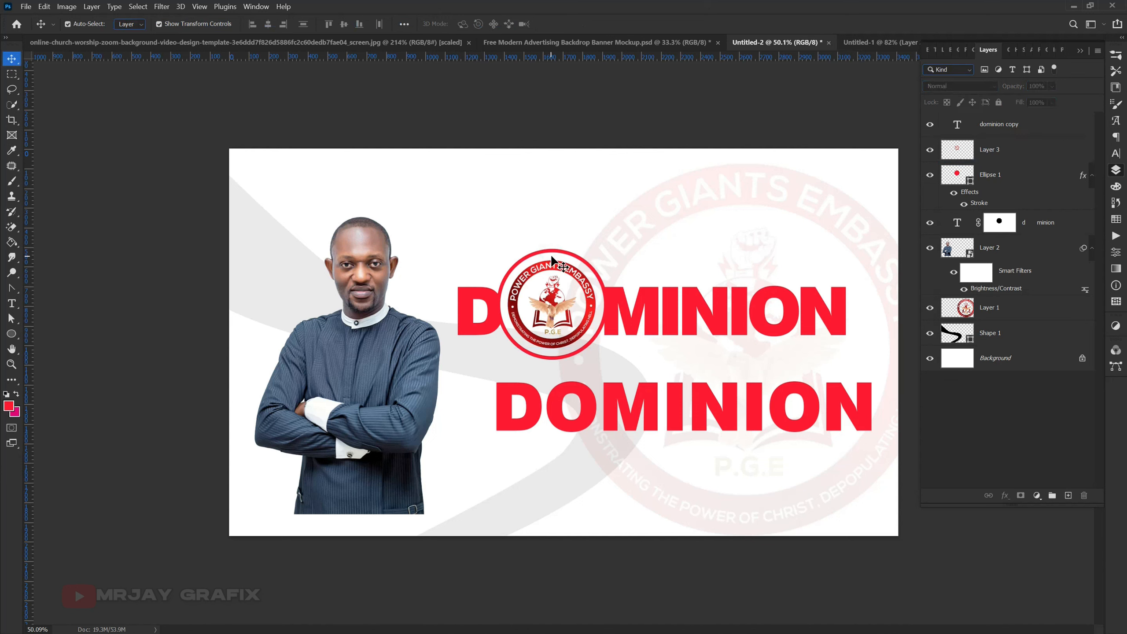
- Scale the red-outlined circle around the logo proportionally about its centre to 93.21%
{"action": "left_click", "coordinate": [552, 257]}
{"action": "key", "text": "ctrl+t"}
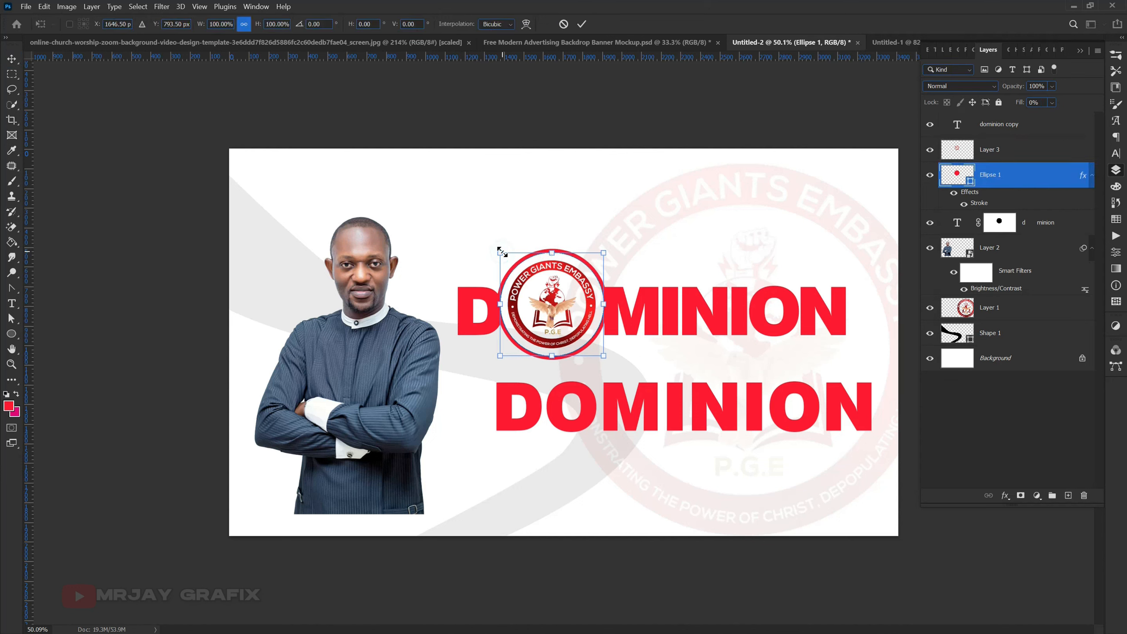
{"action": "left_click_drag", "start_coordinate": [502, 251], "coordinate": [502, 260]}
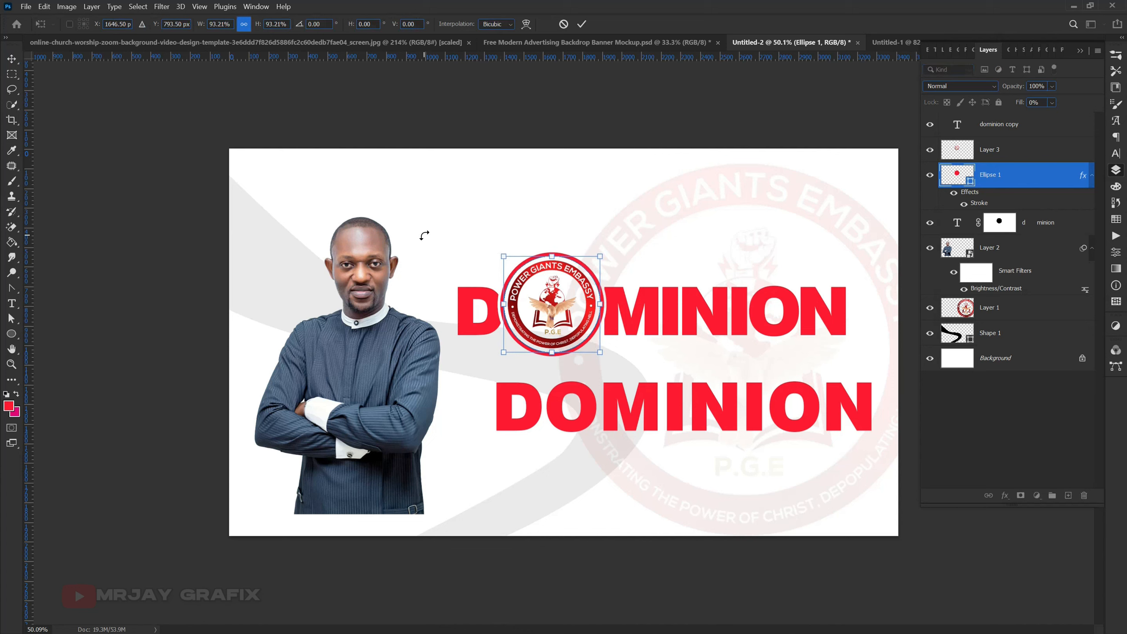
{"action": "left_click", "coordinate": [409, 200]}
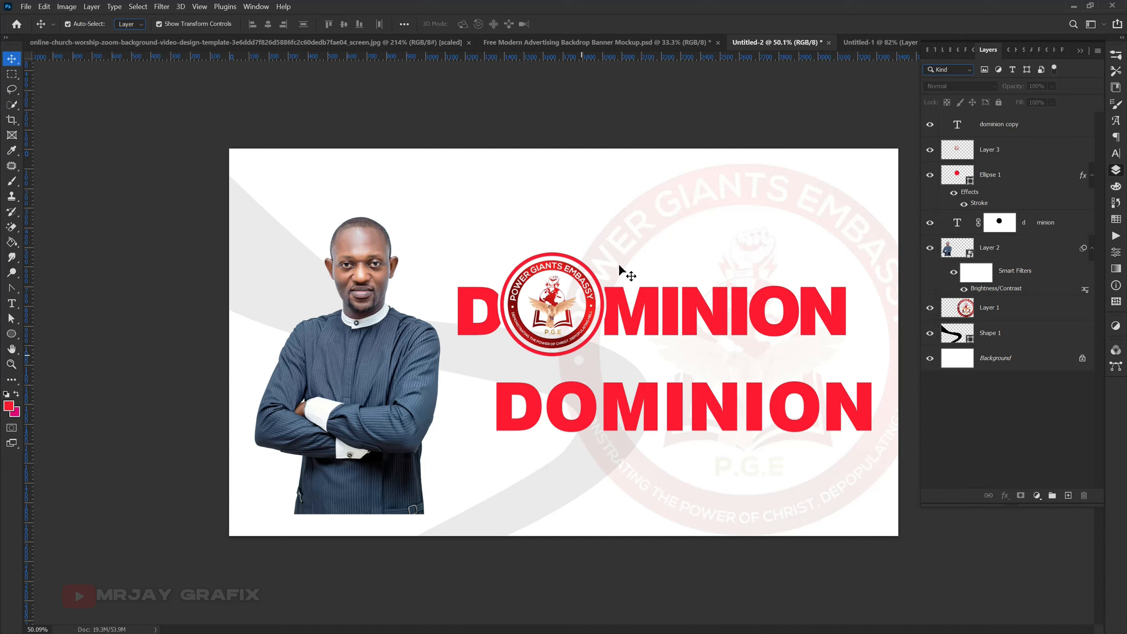
- Add a layer mask to the watermark logo and brush out its lower-left part behind the lower DOMINION text with a 700 px black brush
{"action": "left_click", "coordinate": [619, 242]}
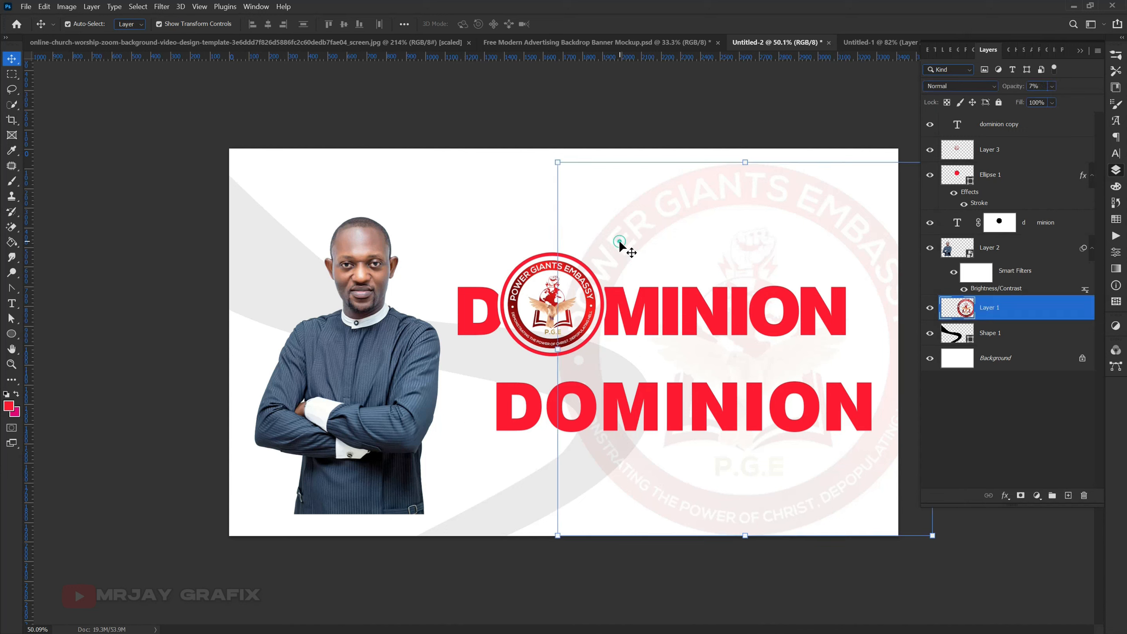
{"action": "left_click", "coordinate": [1021, 495]}
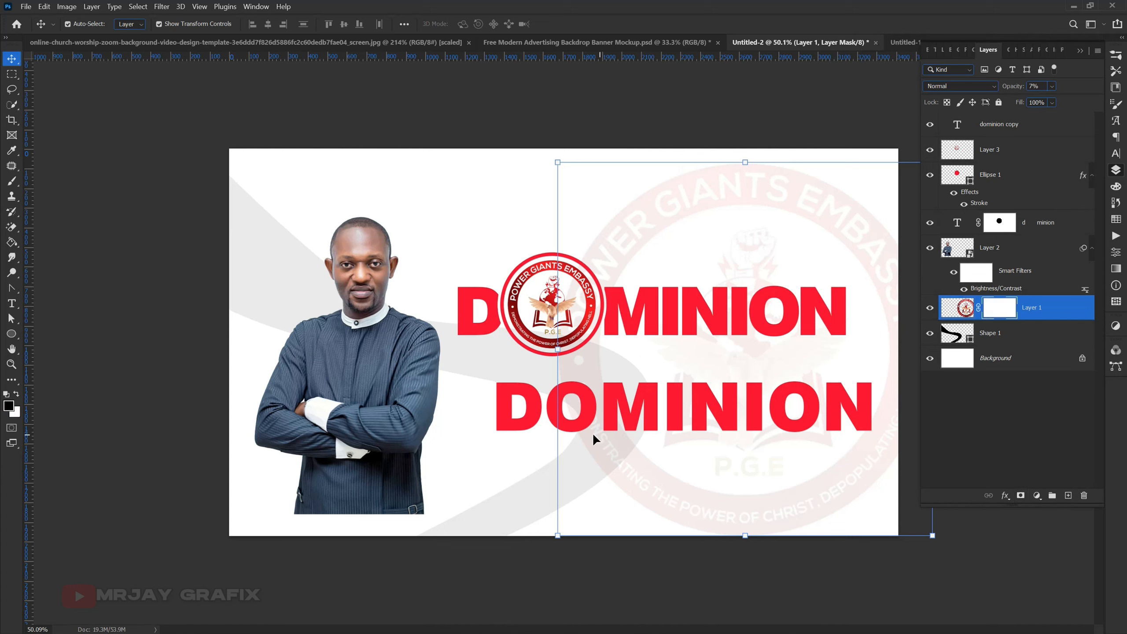
{"action": "key", "text": "b"}
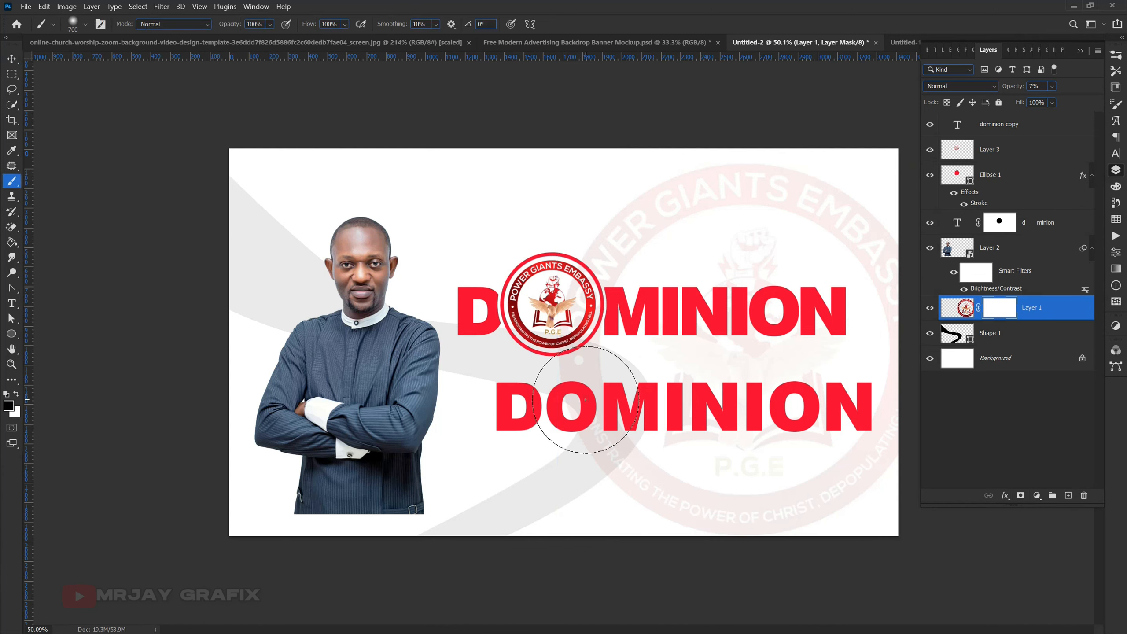
{"action": "left_click_drag", "start_coordinate": [590, 390], "coordinate": [585, 354]}
{"action": "mouse_move", "coordinate": [587, 405]}
{"action": "left_mouse_down"}
{"action": "mouse_move", "coordinate": [594, 447]}
{"action": "mouse_move", "coordinate": [591, 431]}
{"action": "mouse_move", "coordinate": [578, 454]}
{"action": "mouse_move", "coordinate": [572, 363]}
{"action": "left_mouse_up"}
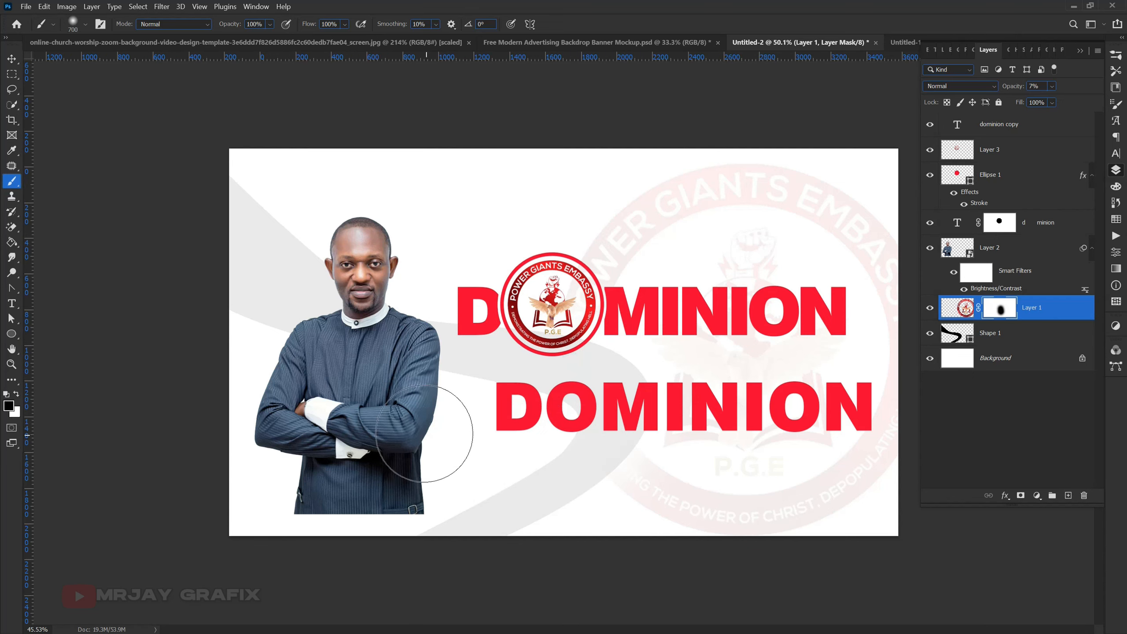
{"action": "scroll", "coordinate": [533, 421], "scroll_direction": "down", "scroll_amount": 1}
{"action": "scroll", "coordinate": [604, 405], "scroll_direction": "up", "scroll_amount": 2}
- Move the duplicate DOMINION text up beneath the ringed-logo title and change its wording to TEMPLE
{"action": "key", "text": "v"}
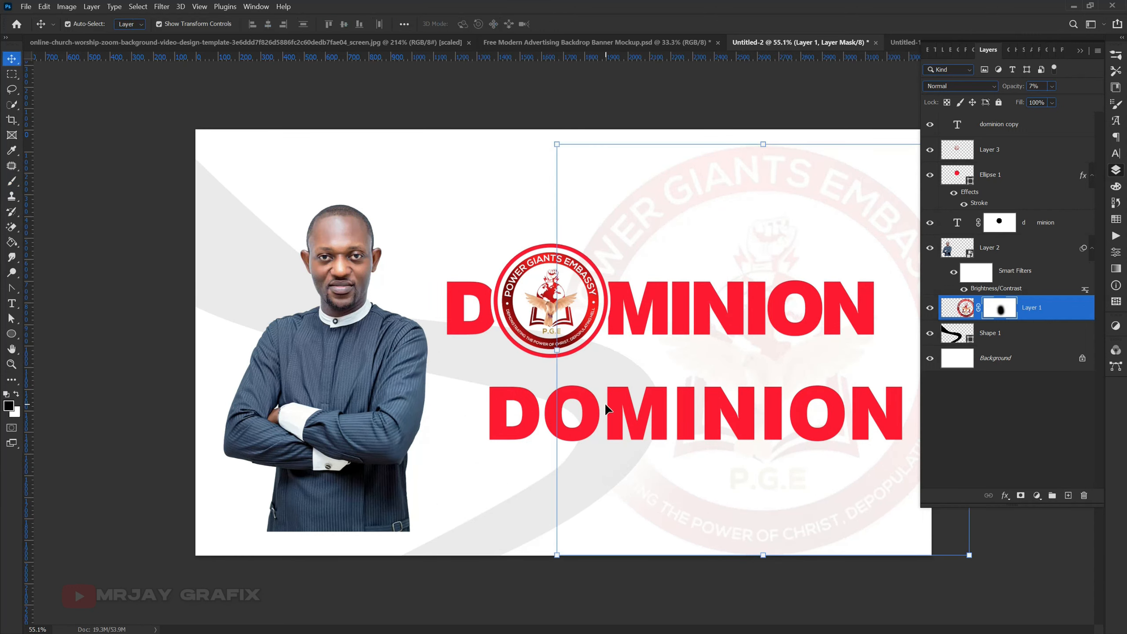
{"action": "left_click_drag", "start_coordinate": [621, 412], "coordinate": [604, 390]}
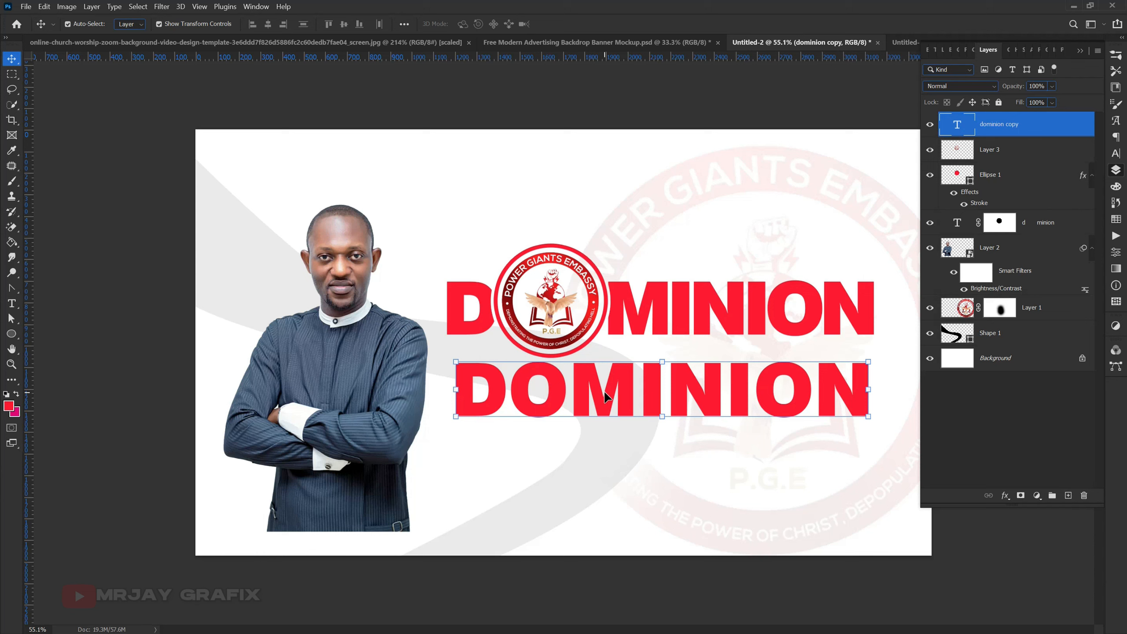
{"action": "double_click", "coordinate": [604, 389]}
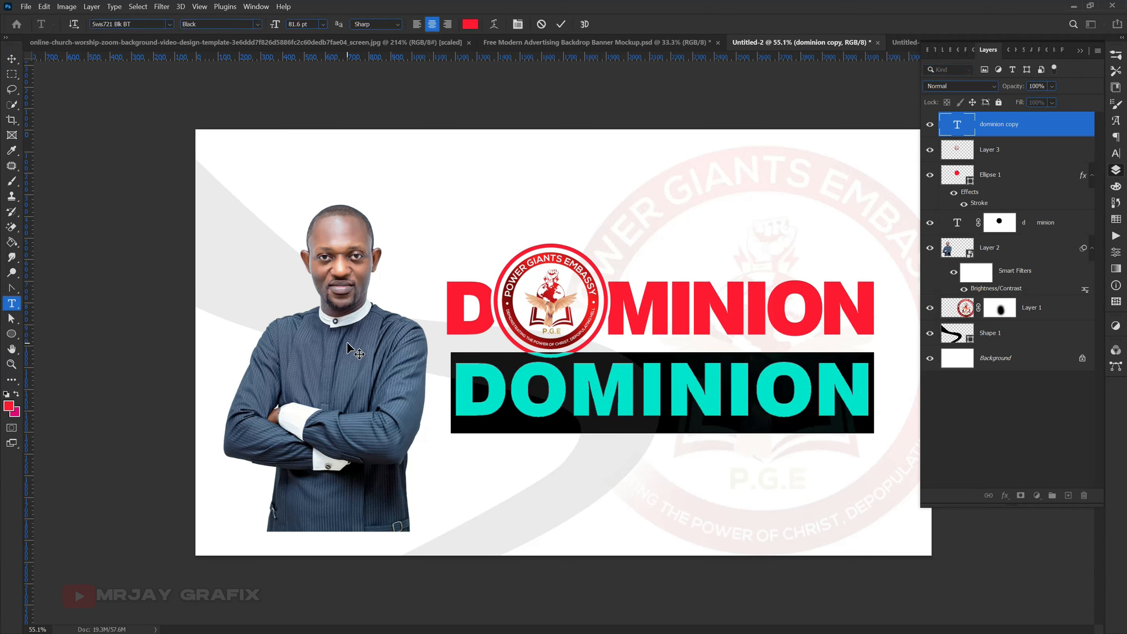
{"action": "type", "text": "TE"}
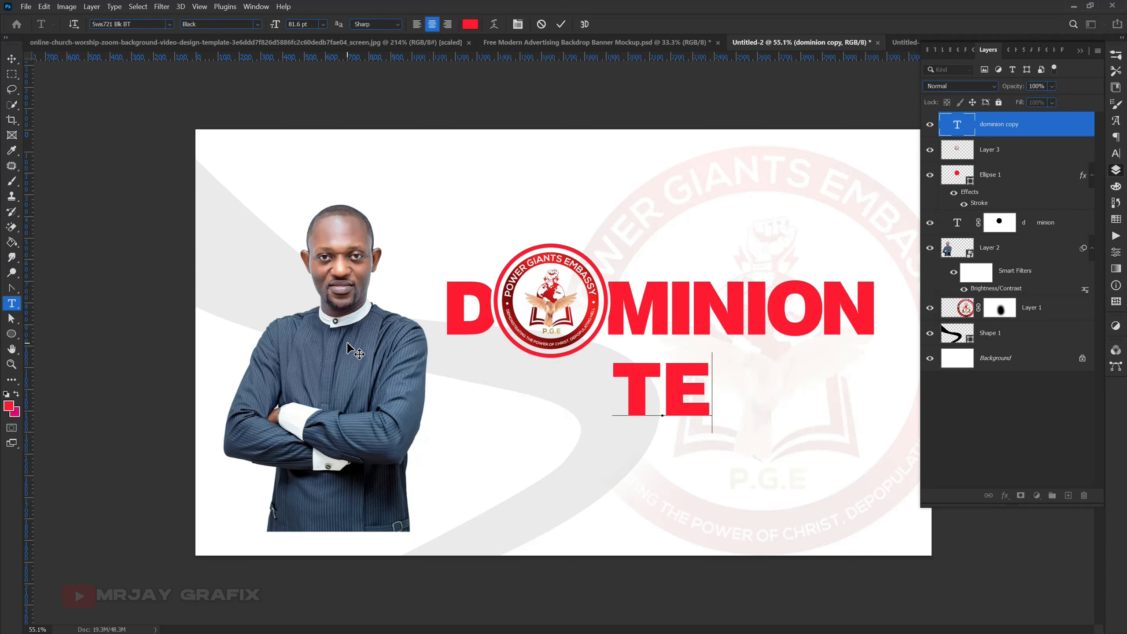
{"action": "type", "text": "MPLE"}
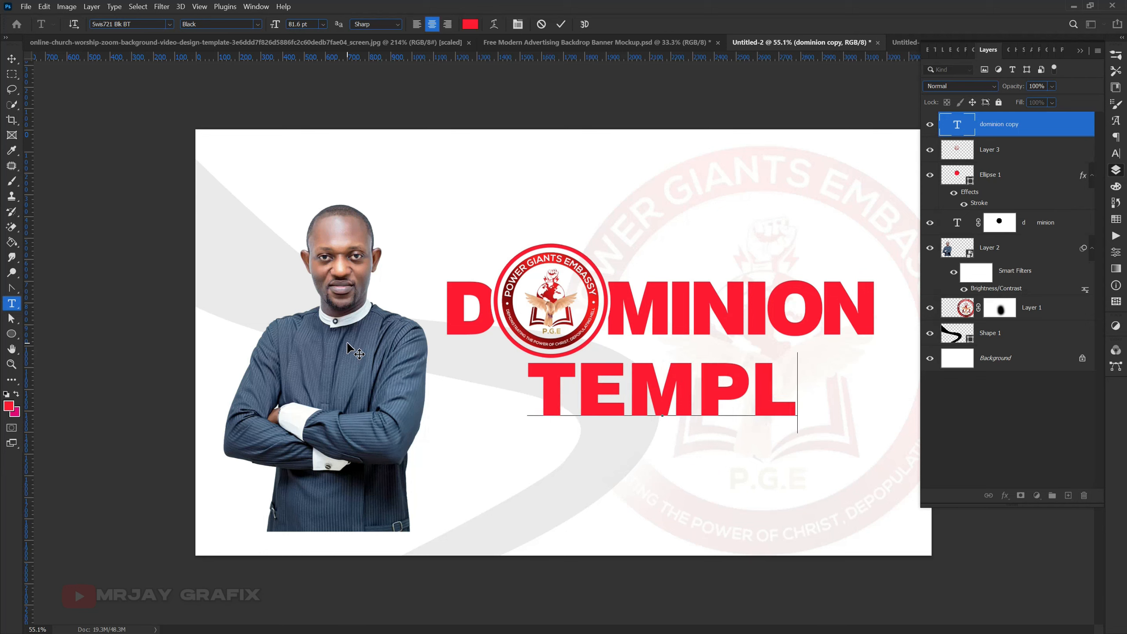
{"action": "left_click", "coordinate": [561, 23]}
- Enlarge the TEMPLE text to roughly the width of the DOMINION title and place it just below
{"action": "key", "text": "v"}
{"action": "left_click_drag", "start_coordinate": [659, 422], "coordinate": [632, 462]}
{"action": "left_click", "coordinate": [581, 23]}
- Place vertical guides on the left and right edges of the DOMINION title
{"action": "left_click", "coordinate": [644, 326]}
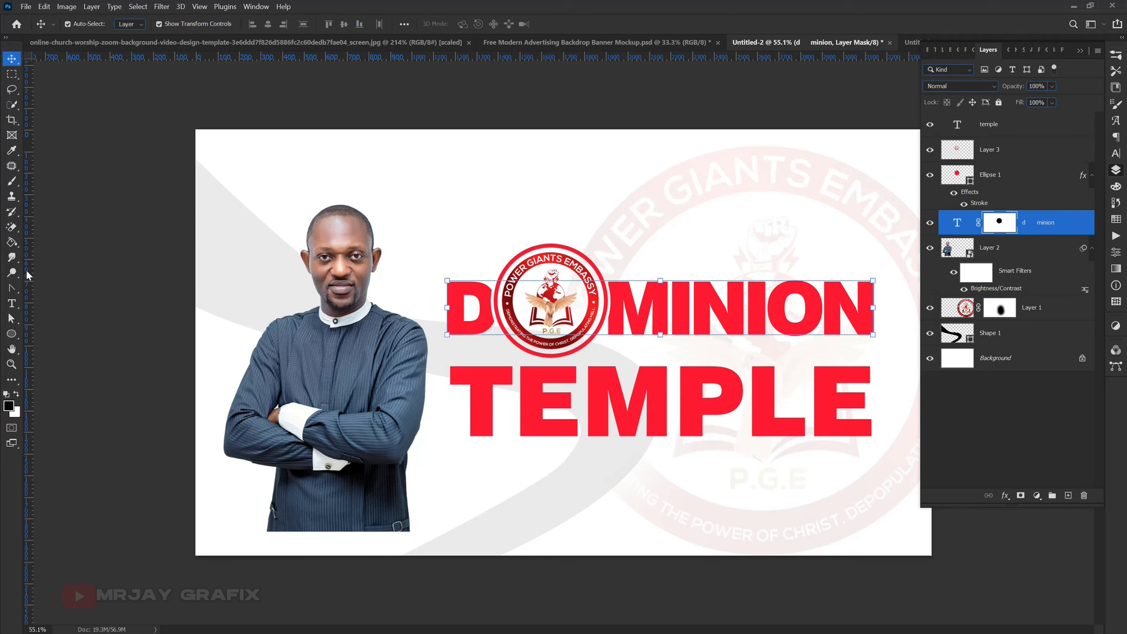
{"action": "left_click_drag", "start_coordinate": [32, 269], "coordinate": [448, 314]}
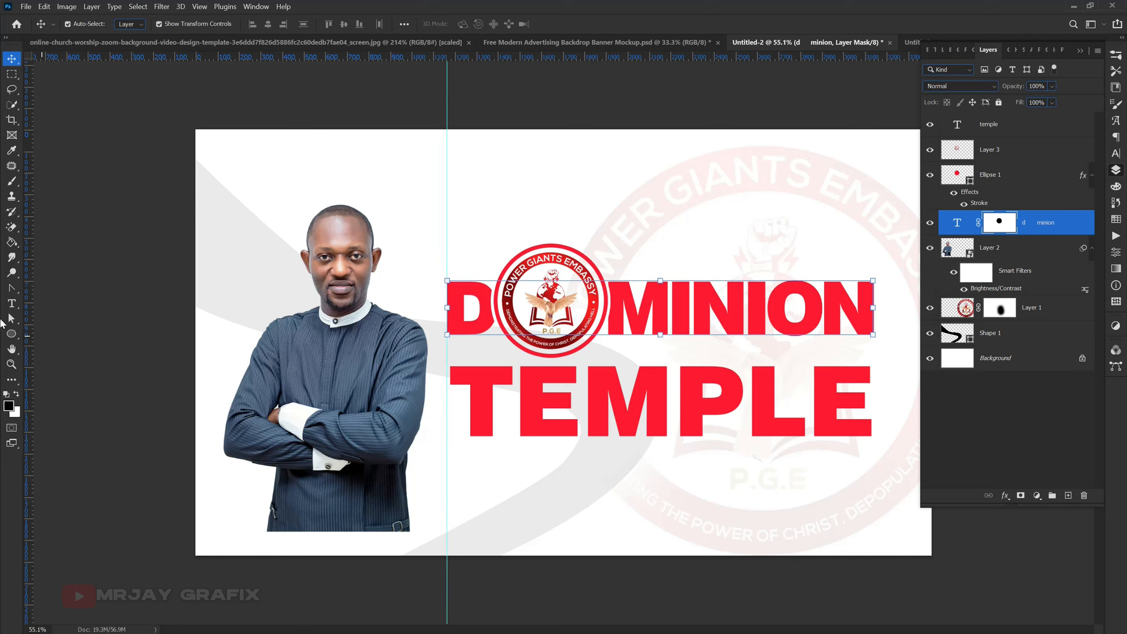
{"action": "left_click_drag", "start_coordinate": [28, 297], "coordinate": [873, 338]}
- Move TEMPLE closer to DOMINION and scale it proportionally to 101.14% so its letters span the two guides
{"action": "left_click", "coordinate": [787, 408]}
{"action": "left_click_drag", "start_coordinate": [773, 413], "coordinate": [770, 409]}
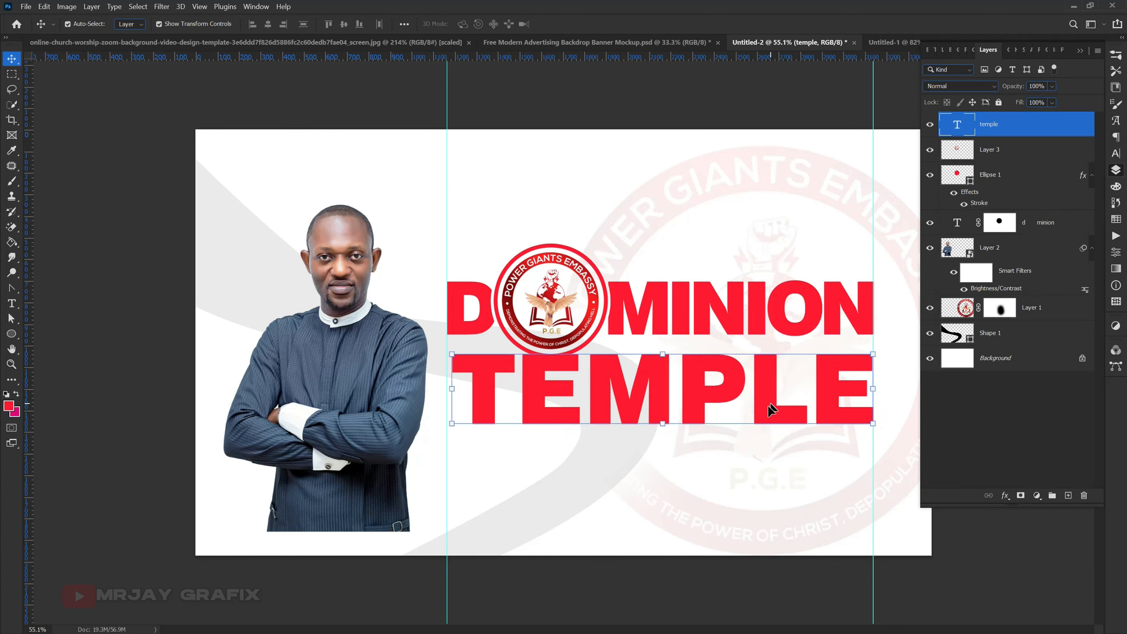
{"action": "key", "text": "ctrl+t"}
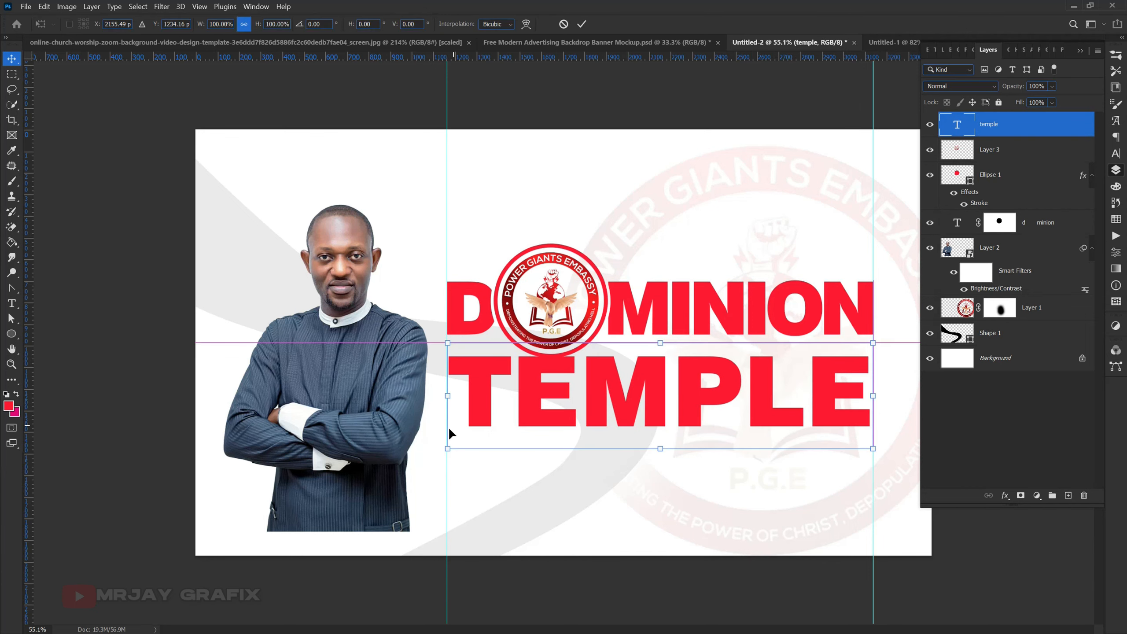
{"action": "left_click_drag", "start_coordinate": [449, 428], "coordinate": [447, 428]}
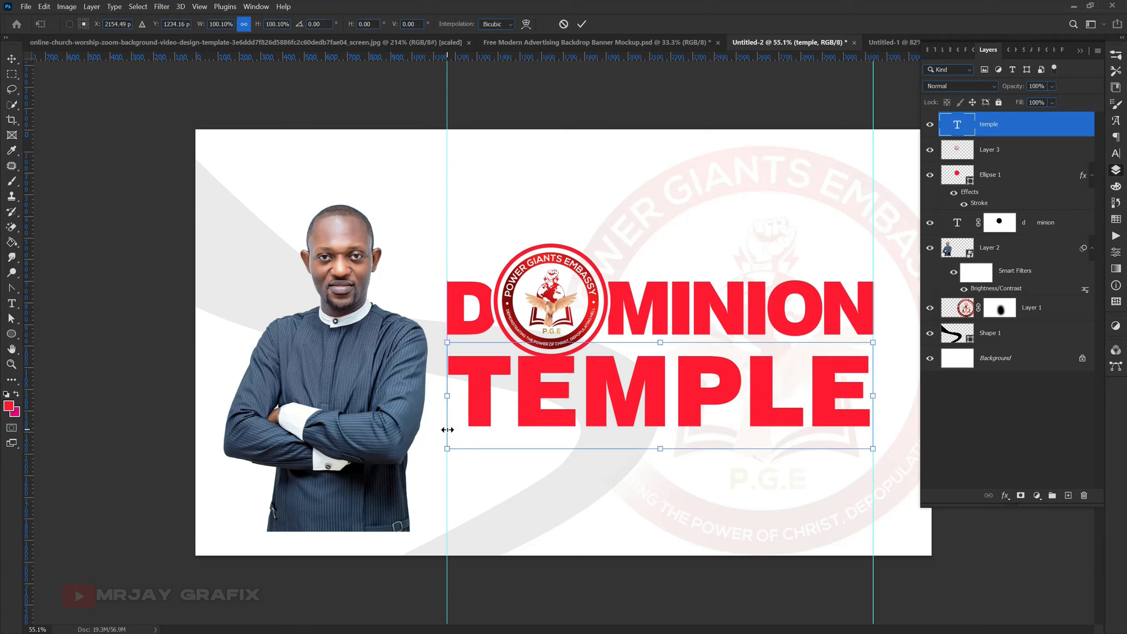
{"action": "left_click_drag", "start_coordinate": [873, 447], "coordinate": [878, 450]}
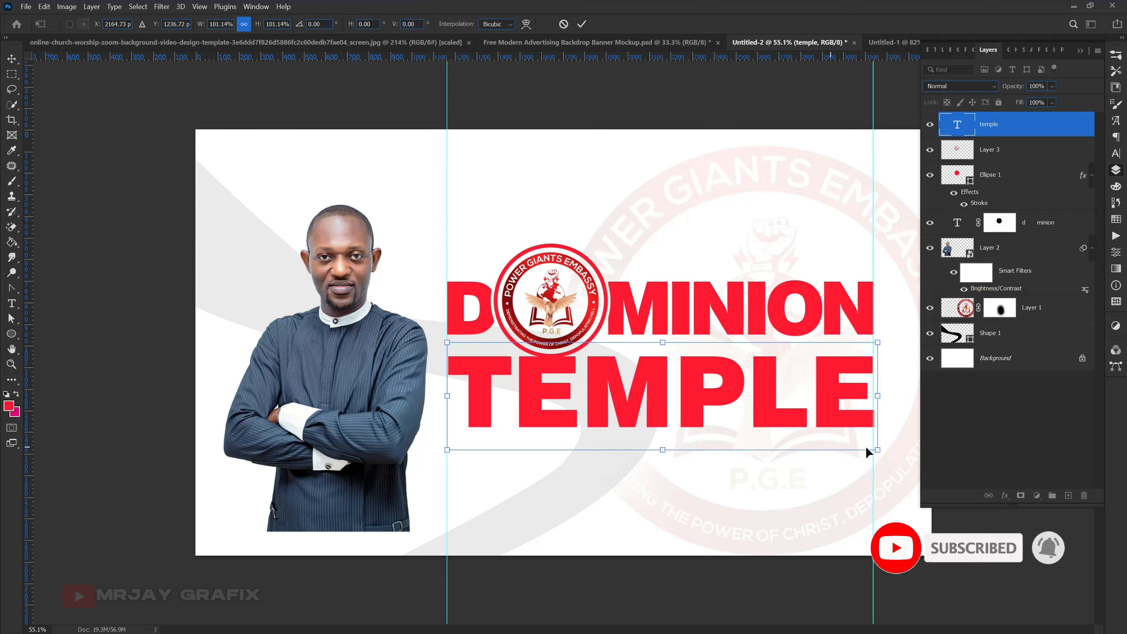
{"action": "left_click", "coordinate": [583, 23]}
- Nudge the TEMPLE text slightly downward to leave a small gap beneath the ringed logo
{"action": "left_click", "coordinate": [692, 529]}
{"action": "left_click", "coordinate": [667, 412]}
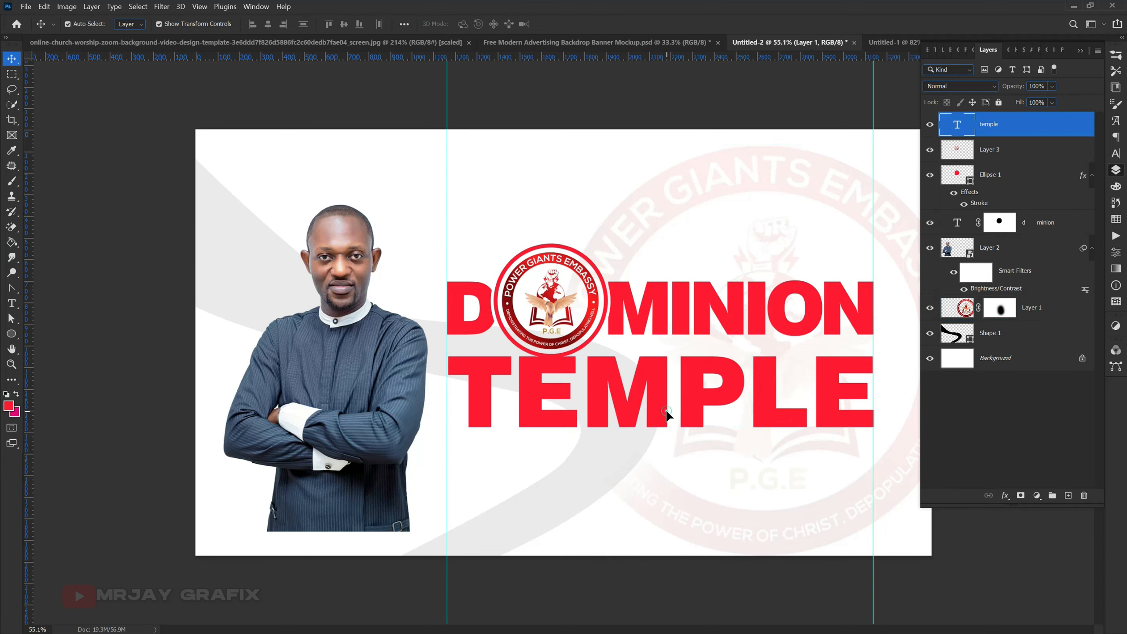
{"action": "key", "text": "Down"}
{"action": "key", "text": "Down"}
{"action": "key", "text": "Down"}
{"action": "key", "text": "Down"}
{"action": "key", "text": "Down"}
{"action": "key", "text": "Down"}
{"action": "key", "text": "Down"}
{"action": "key", "text": "Down"}
{"action": "key", "text": "Down"}
{"action": "key", "text": "Down"}
{"action": "key", "text": "Down"}
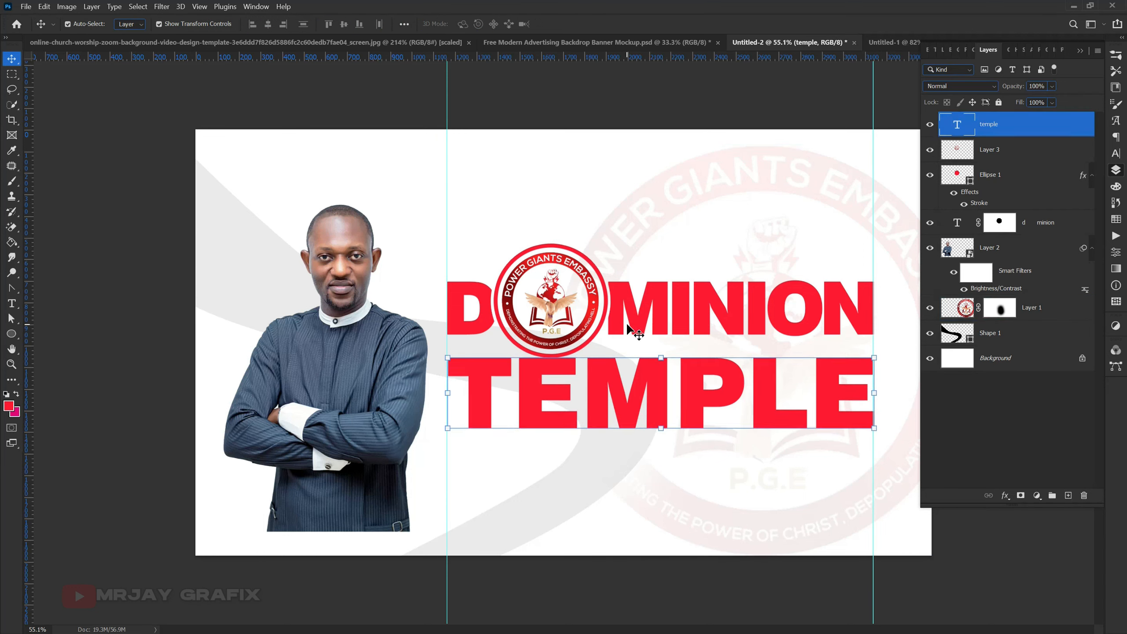
{"action": "key", "text": "Down"}
{"action": "key", "text": "Down"}
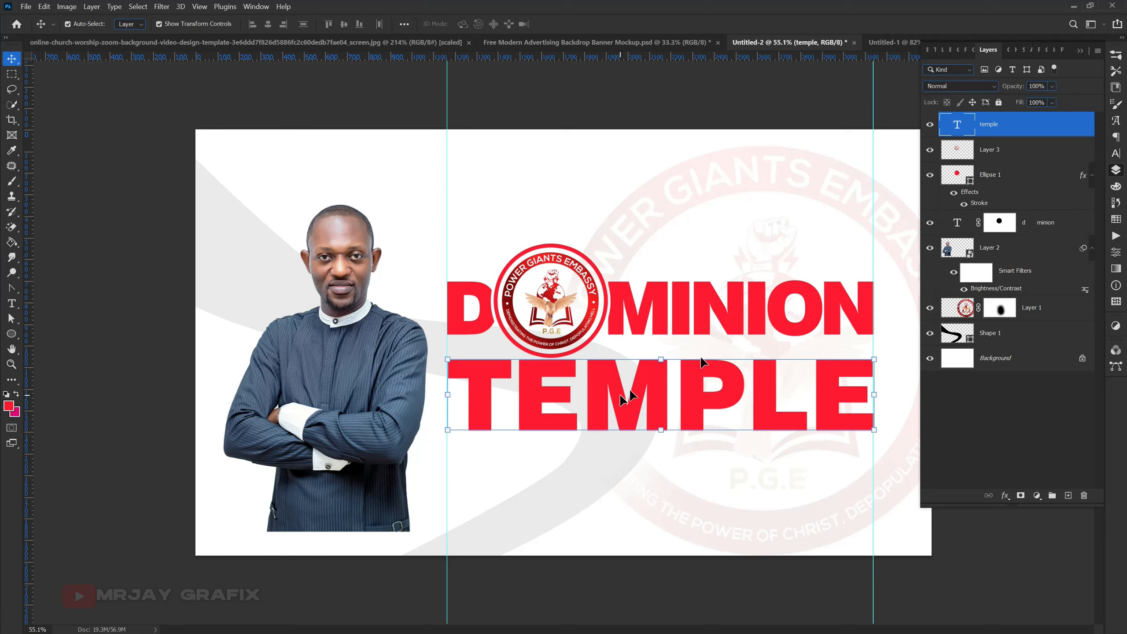
- Convert the TEMPLE text layer to a shape
{"action": "right_click", "coordinate": [1046, 128]}
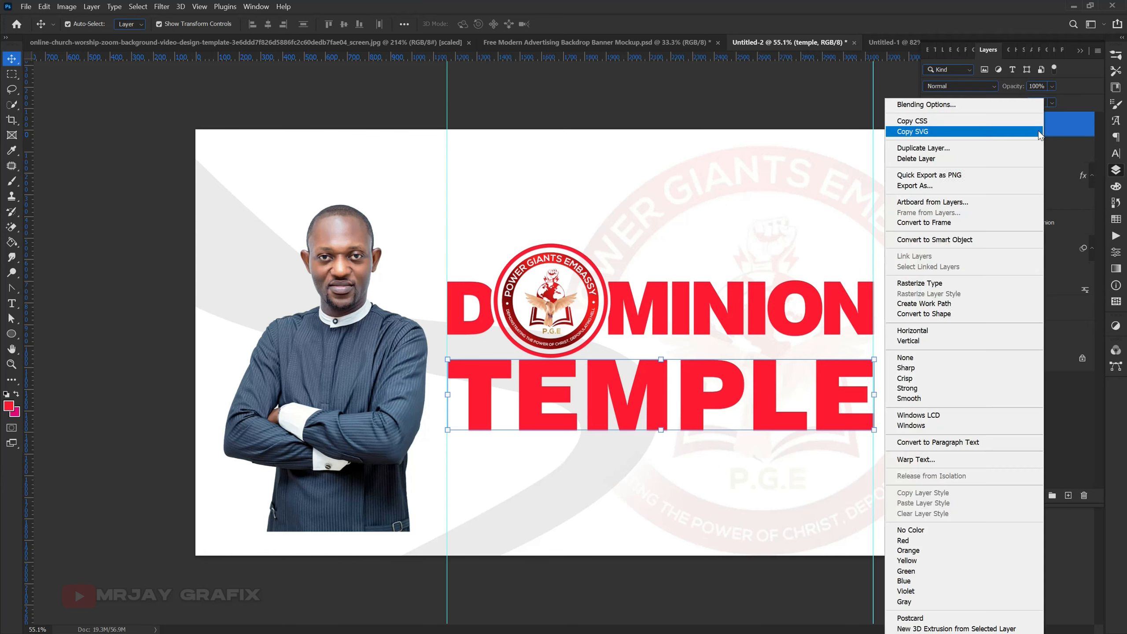
{"action": "right_click", "coordinate": [1064, 117]}
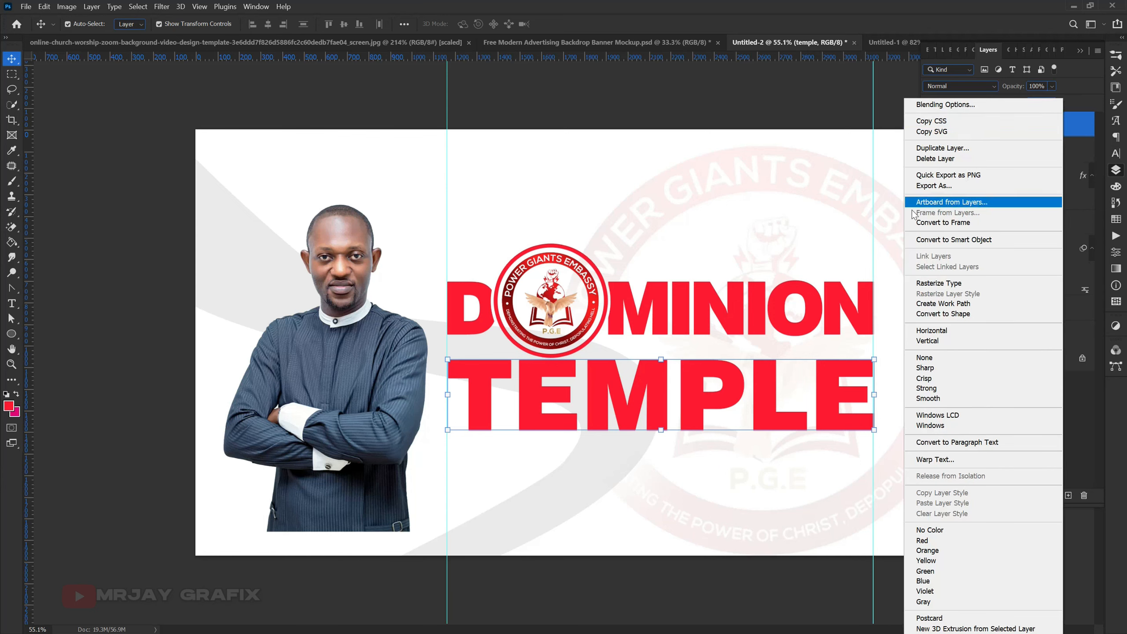
{"action": "left_click", "coordinate": [1075, 131]}
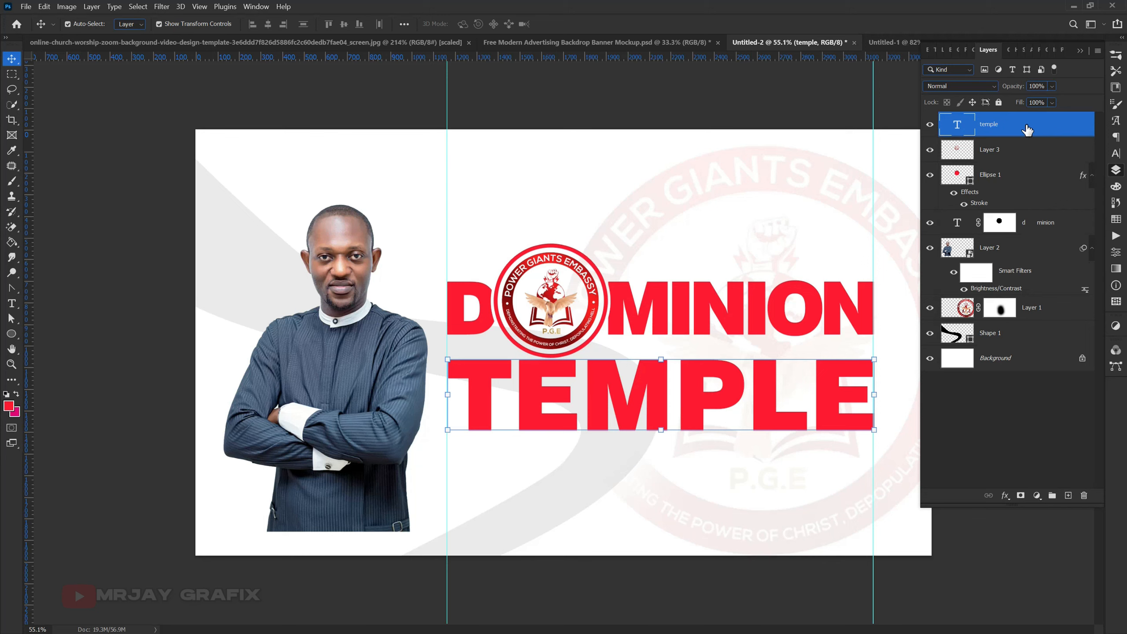
{"action": "right_click", "coordinate": [1026, 125]}
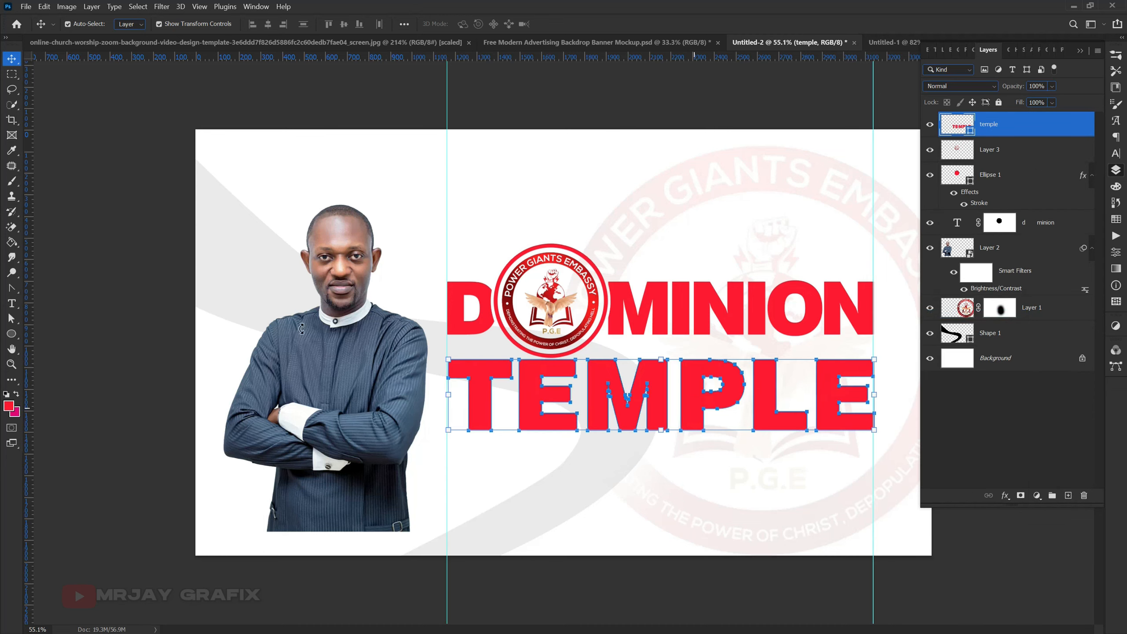
- Set the stroke of the TEMPLE shape to none, keeping its red fill
{"action": "left_click", "coordinate": [11, 303]}
{"action": "left_click", "coordinate": [573, 477]}
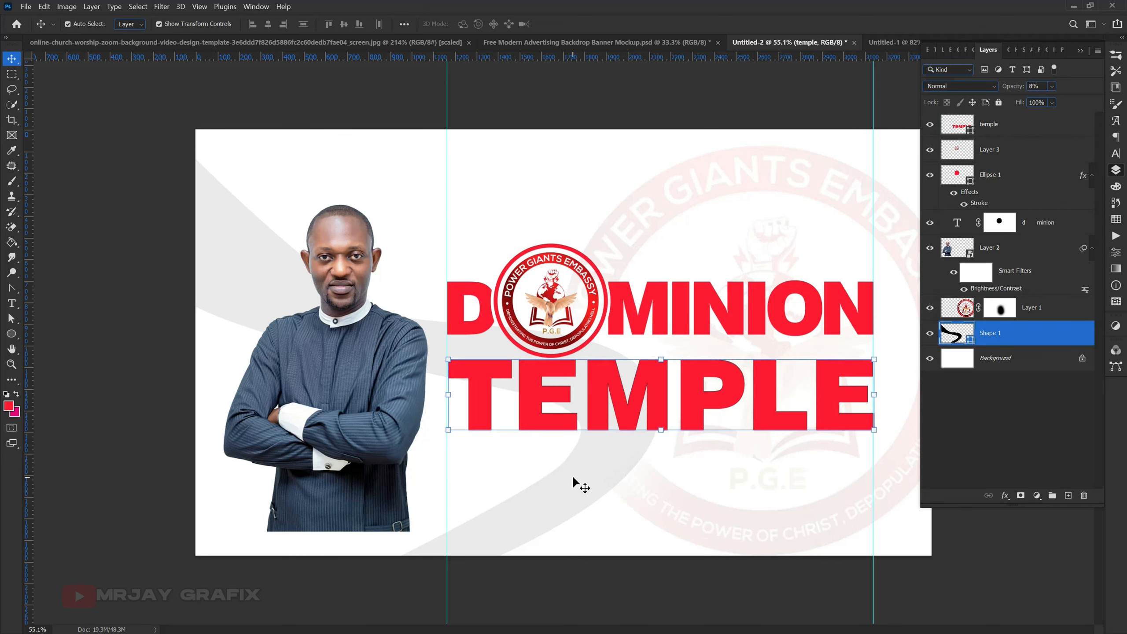
{"action": "left_click", "coordinate": [672, 382]}
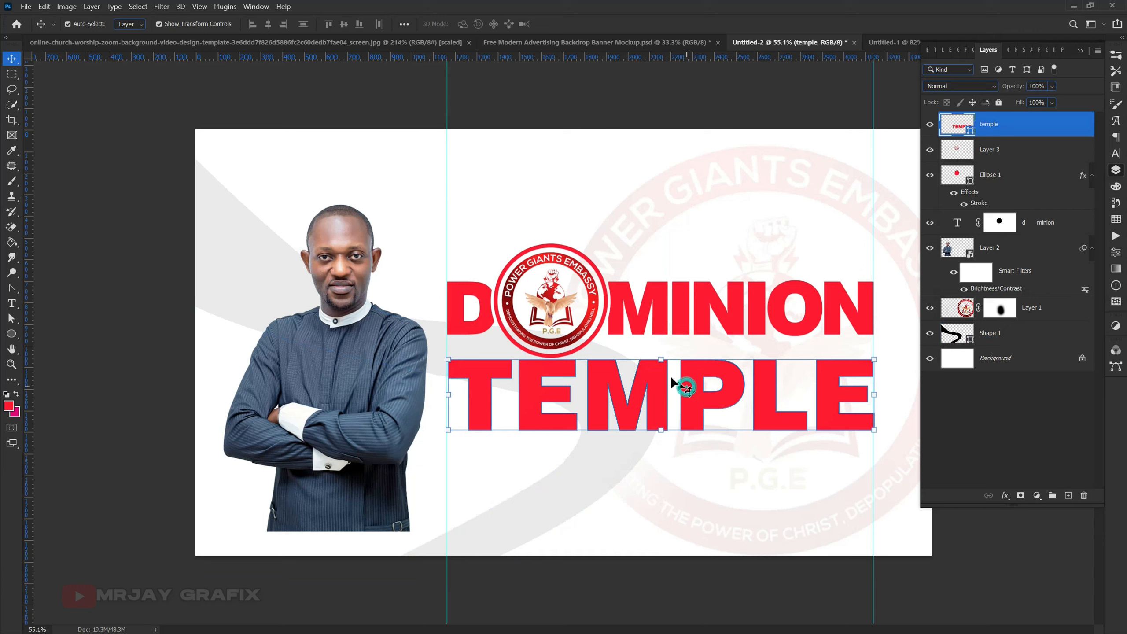
{"action": "key", "text": "u"}
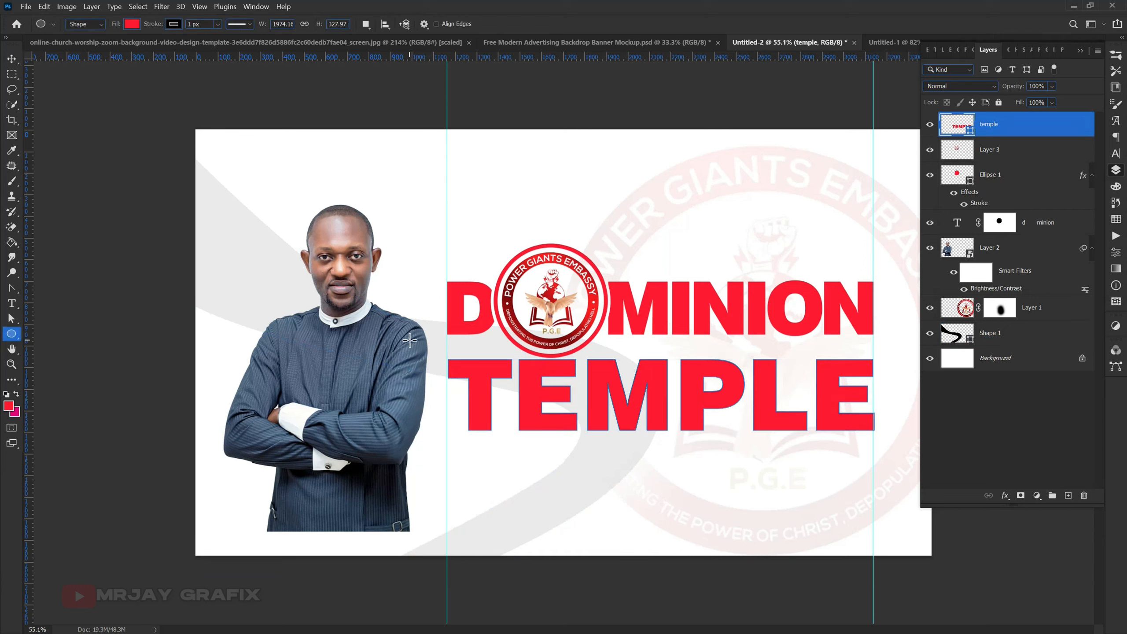
{"action": "left_click", "coordinate": [173, 23]}
{"action": "left_click", "coordinate": [106, 47]}
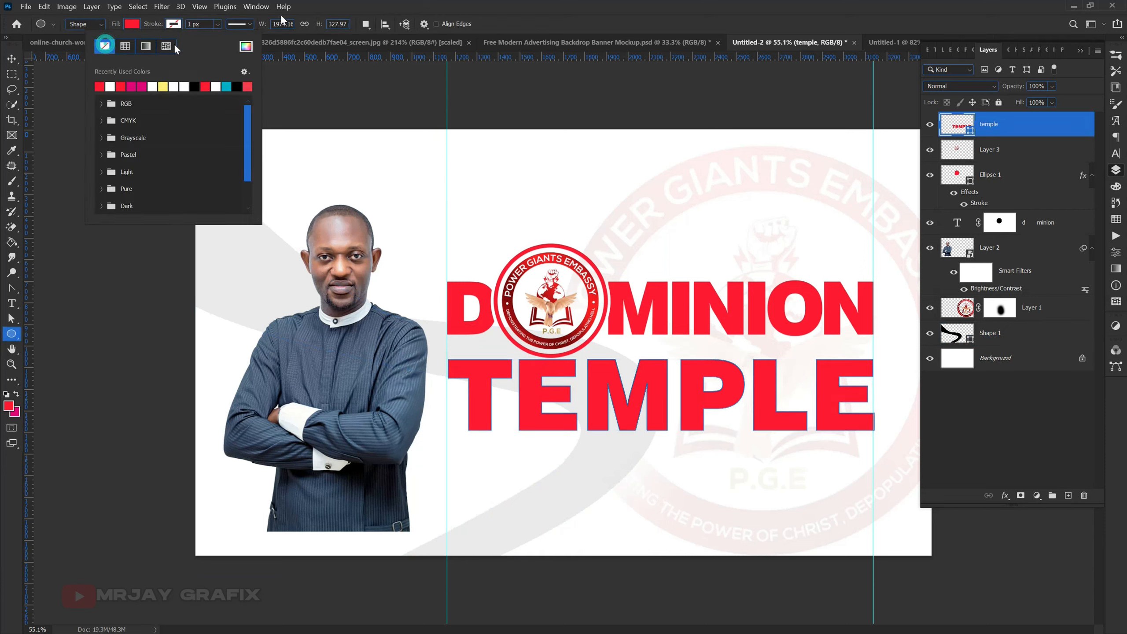
{"action": "left_click", "coordinate": [12, 59]}
{"action": "left_click", "coordinate": [491, 469]}
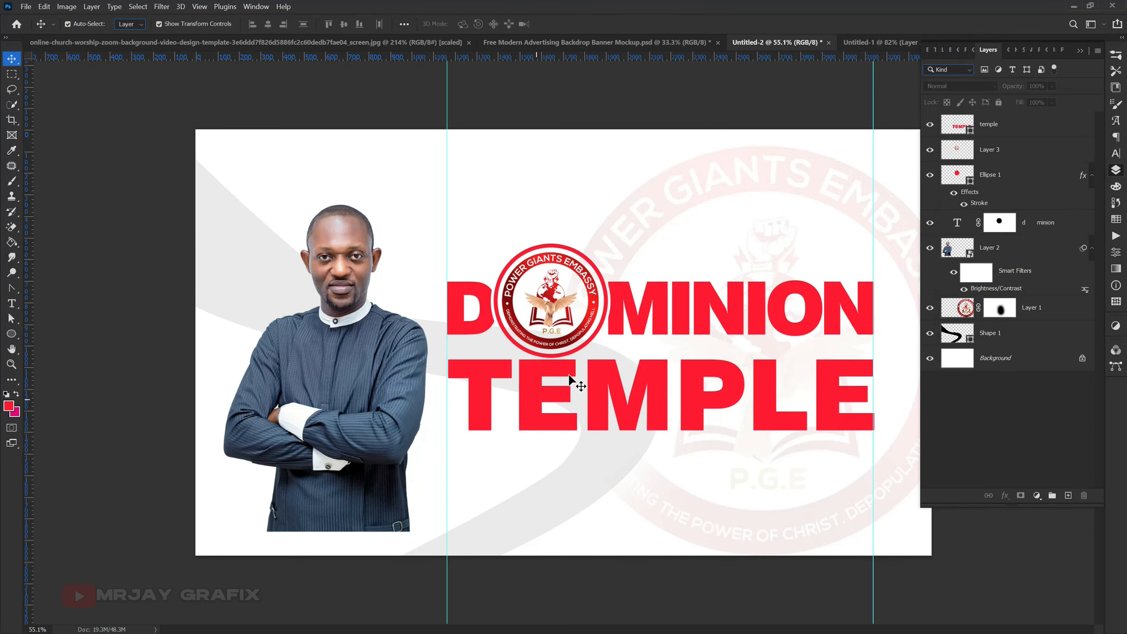
- Try to select the anchor points of TEMPLE's letter T with the Convert Point tool
{"action": "scroll", "coordinate": [559, 390], "scroll_direction": "up", "scroll_amount": 1}
{"action": "scroll", "coordinate": [523, 418], "scroll_direction": "up", "scroll_amount": 1}
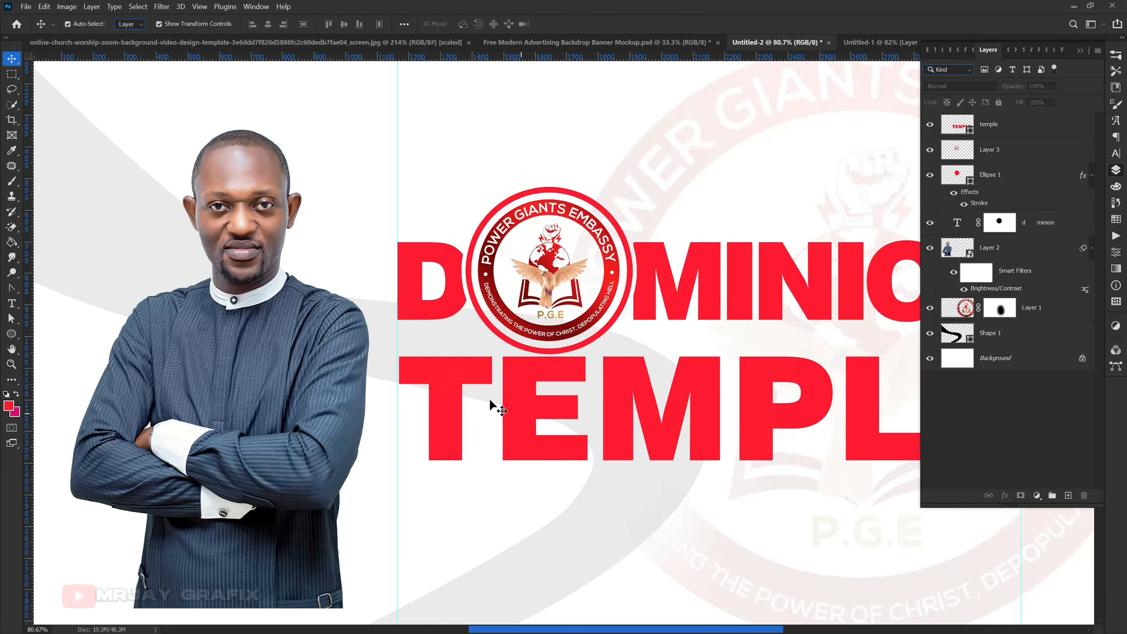
{"action": "left_click", "coordinate": [438, 402]}
{"action": "scroll", "coordinate": [439, 401], "scroll_direction": "up", "scroll_amount": 1}
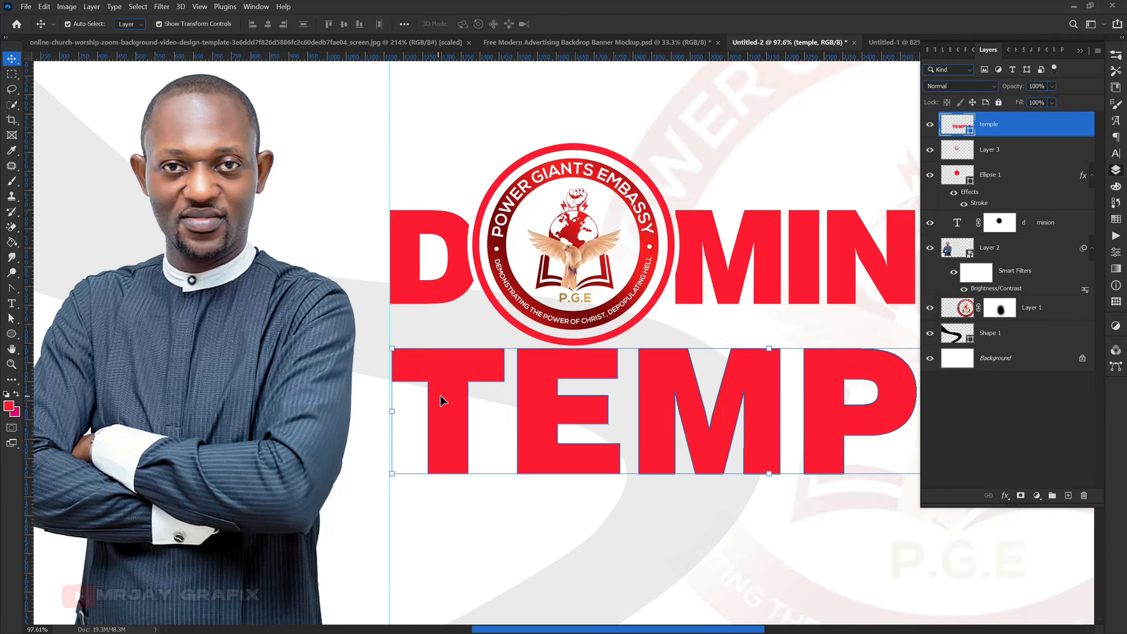
{"action": "left_click_drag", "start_coordinate": [11, 286], "coordinate": [70, 344]}
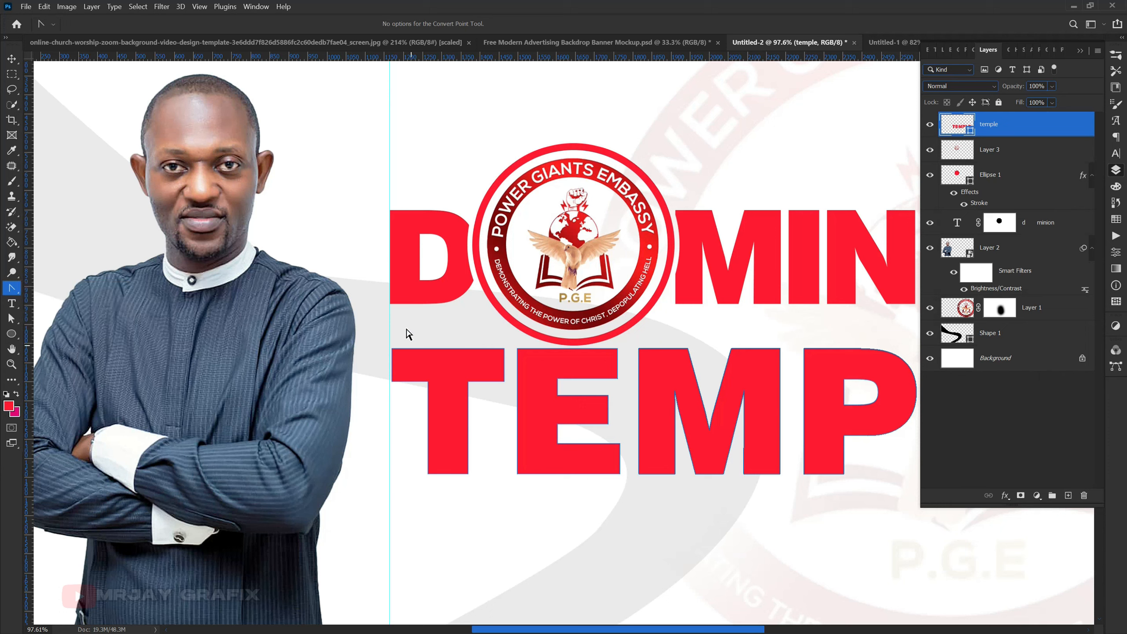
{"action": "left_click_drag", "start_coordinate": [376, 331], "coordinate": [509, 486]}
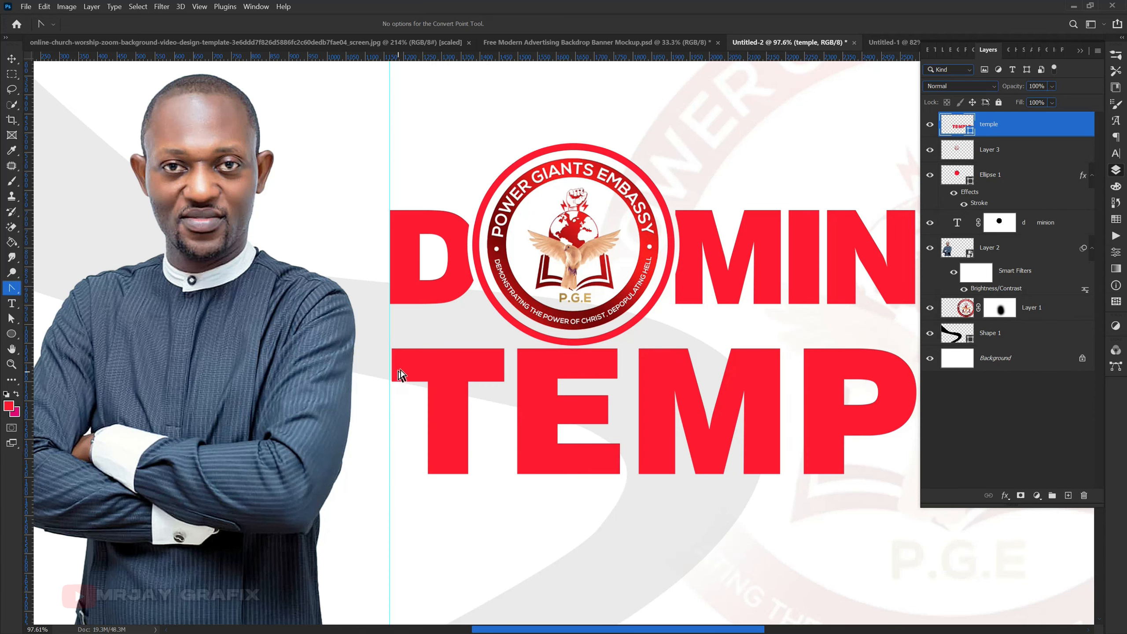
- Place vertical guides on both sides of the stem of TEMPLE's letter T
{"action": "scroll", "coordinate": [402, 371], "scroll_direction": "up", "scroll_amount": 5}
{"action": "scroll", "coordinate": [421, 388], "scroll_direction": "up", "scroll_amount": 2}
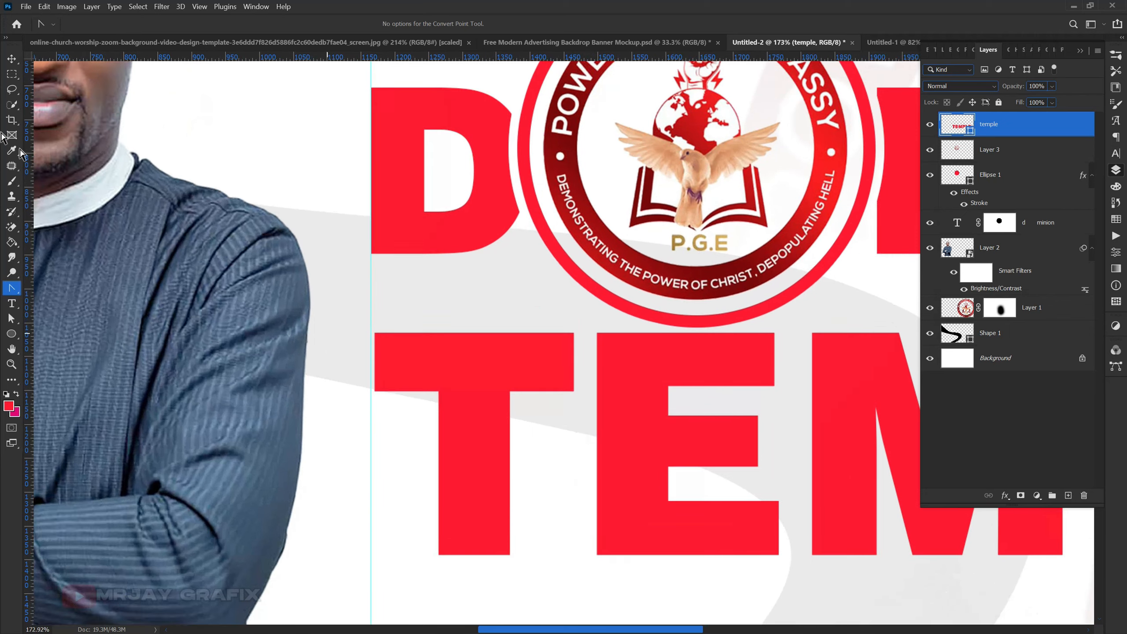
{"action": "left_click", "coordinate": [12, 58]}
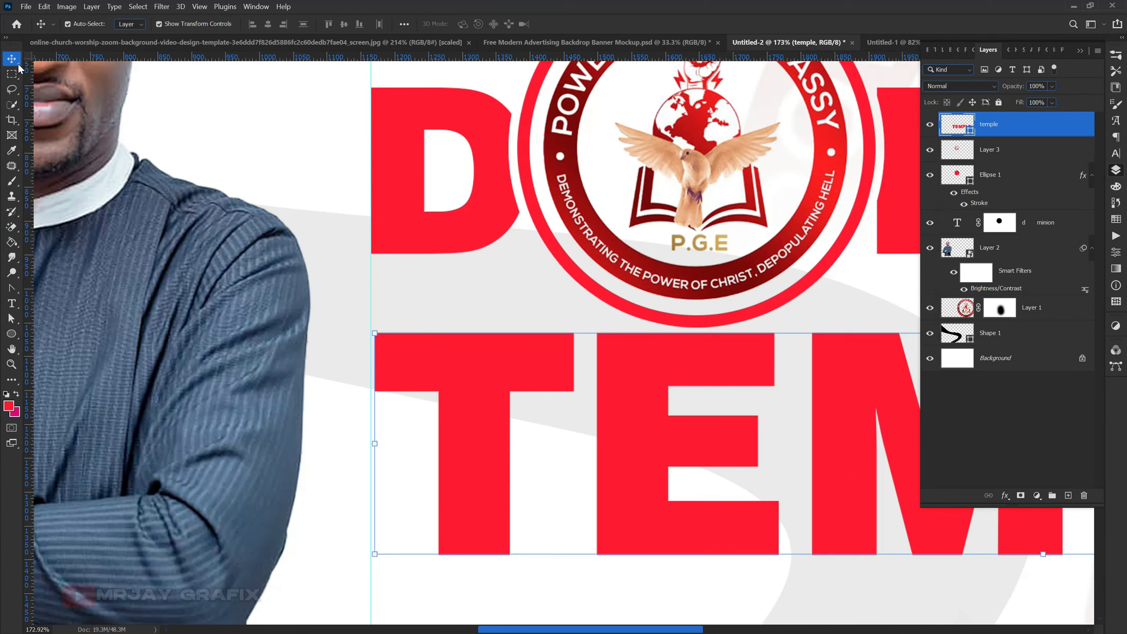
{"action": "left_click_drag", "start_coordinate": [29, 133], "coordinate": [440, 311]}
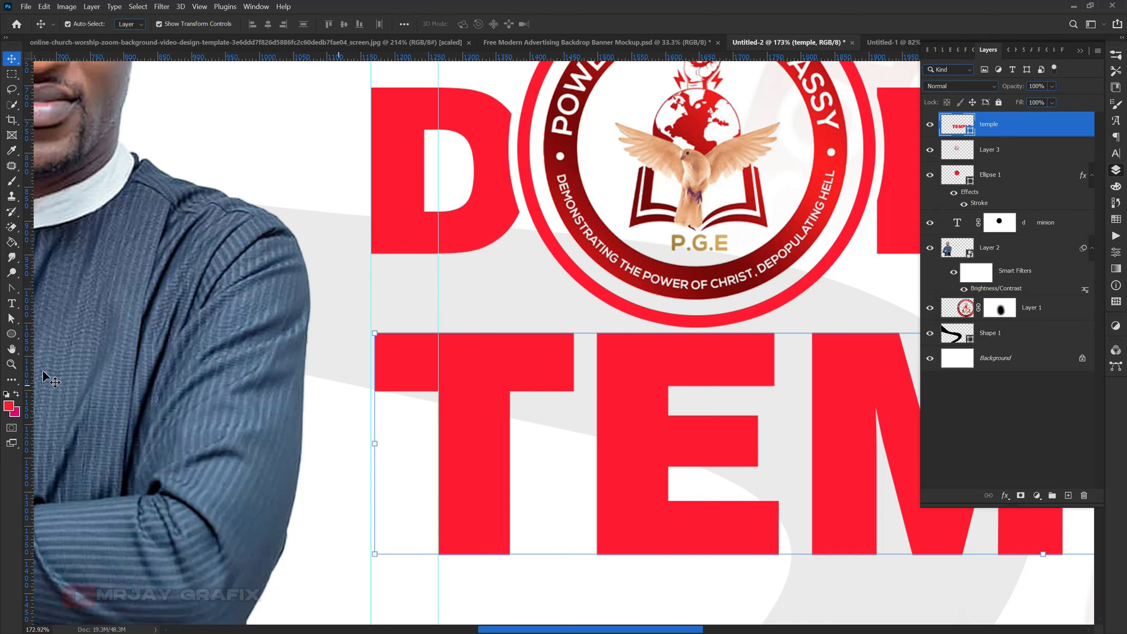
{"action": "left_click_drag", "start_coordinate": [30, 353], "coordinate": [510, 419]}
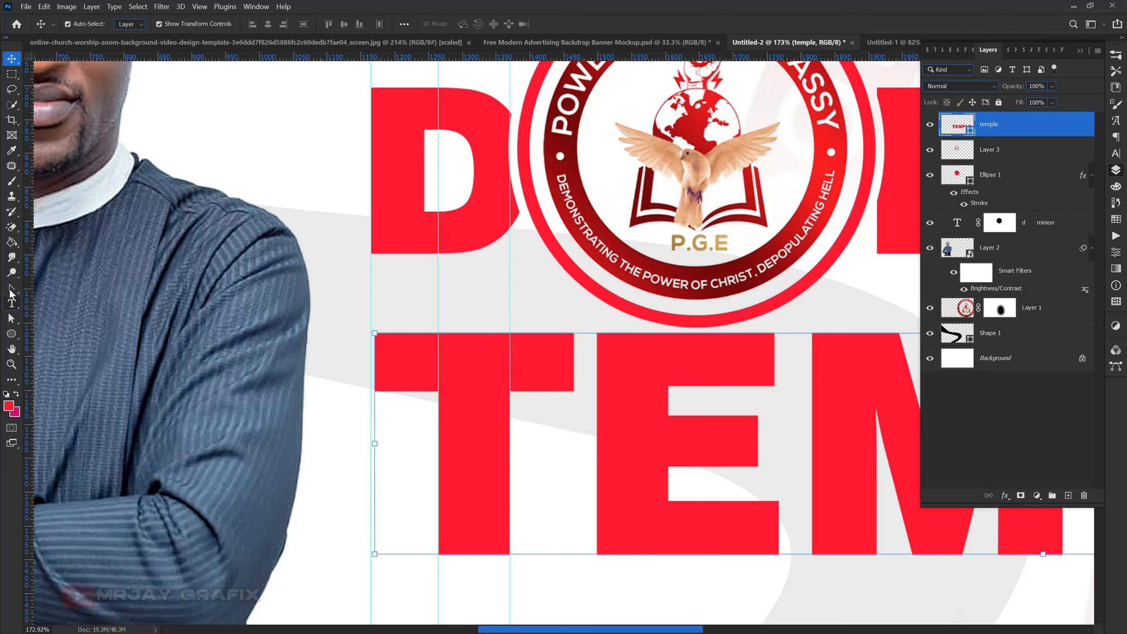
- Place a horizontal guide just below DOMINION's letter D, above the T of TEMPLE
{"action": "left_click", "coordinate": [12, 289]}
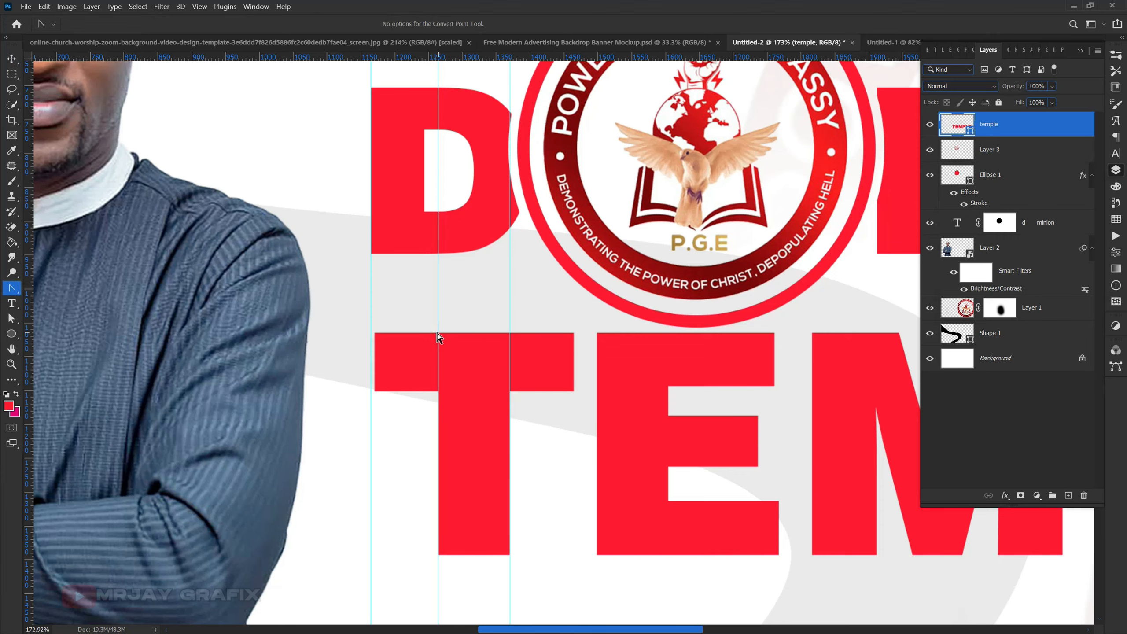
{"action": "scroll", "coordinate": [439, 337], "scroll_direction": "up", "scroll_amount": 5}
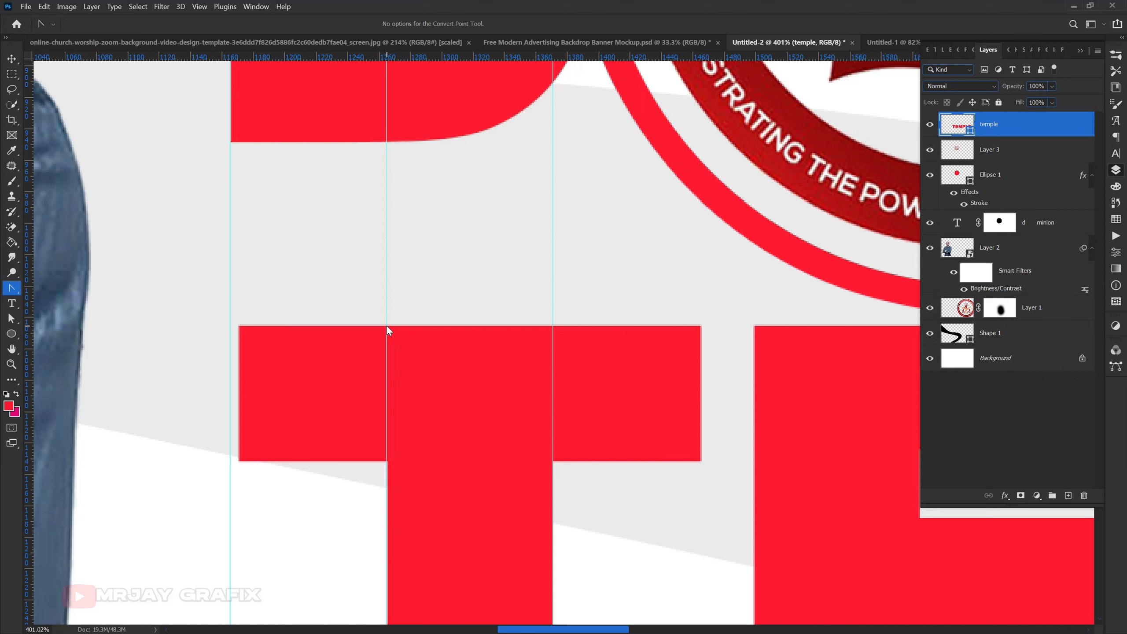
{"action": "right_click", "coordinate": [387, 329]}
{"action": "left_click", "coordinate": [459, 54]}
{"action": "key", "text": "v"}
{"action": "left_click_drag", "start_coordinate": [428, 54], "coordinate": [412, 164]}
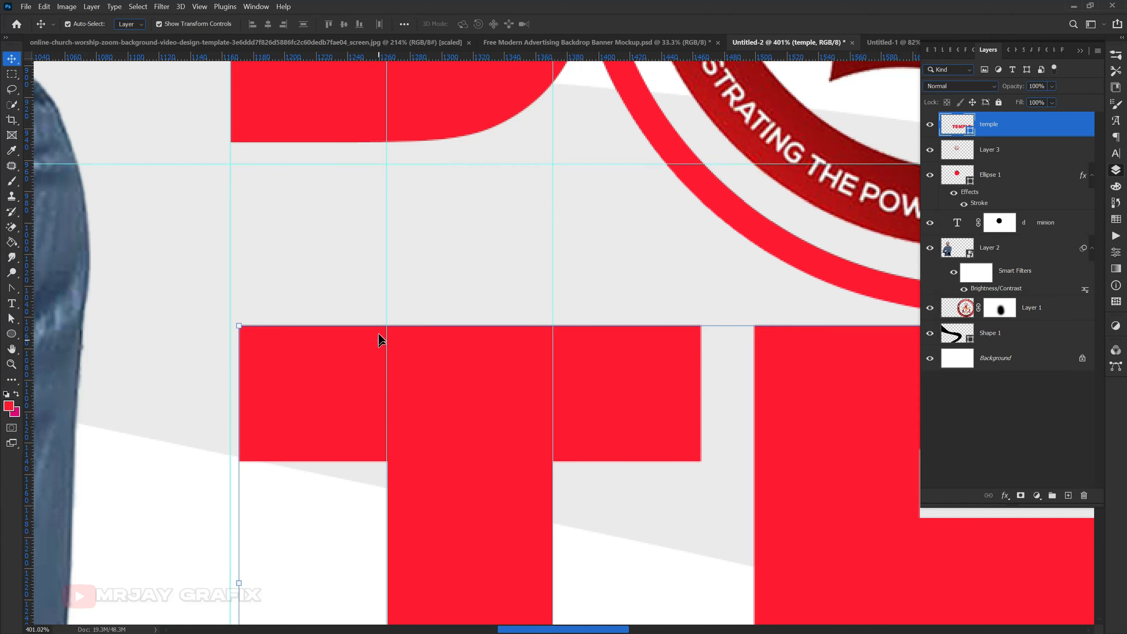
- Show the anchor points of TEMPLE's letter T with the Convert Point tool
{"action": "left_click", "coordinate": [10, 291]}
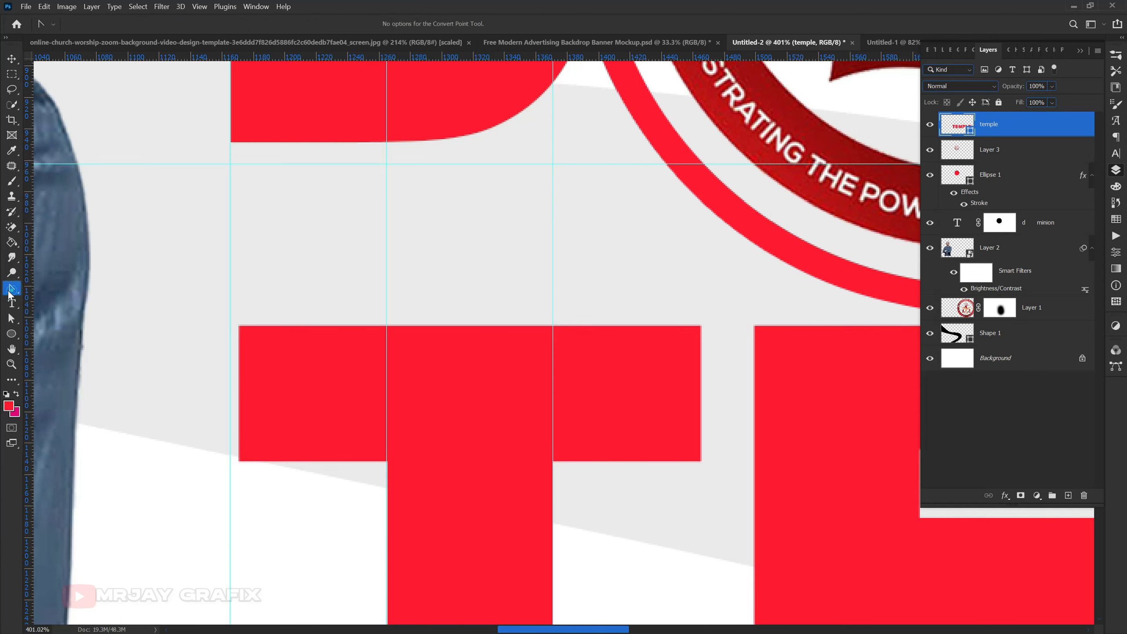
{"action": "right_click", "coordinate": [10, 291]}
{"action": "left_click", "coordinate": [59, 344]}
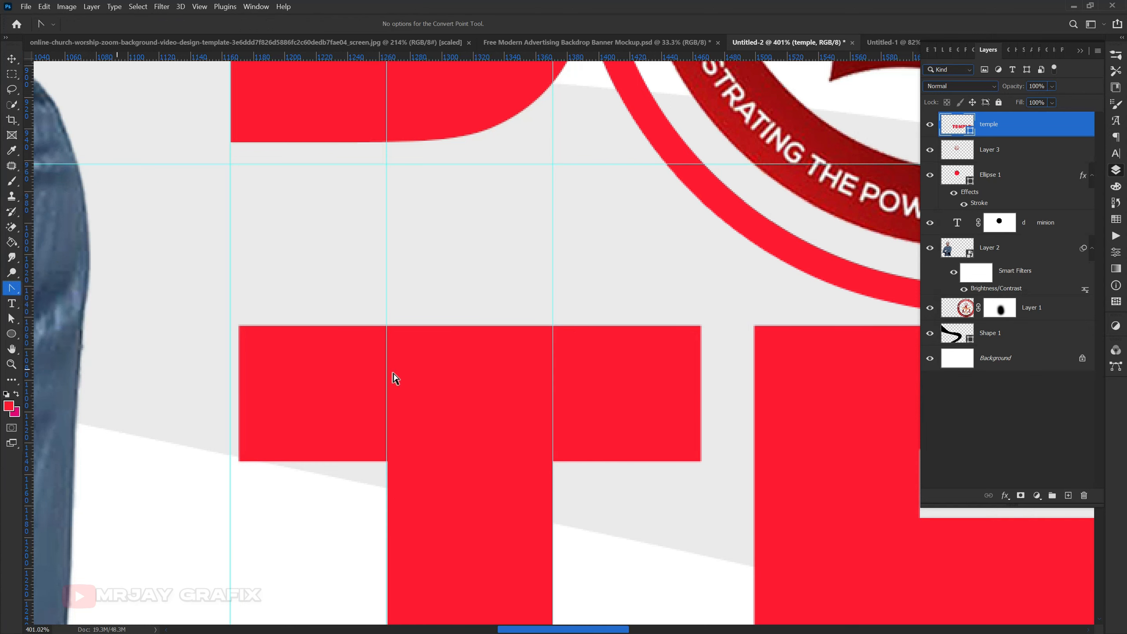
{"action": "right_click", "coordinate": [387, 329]}
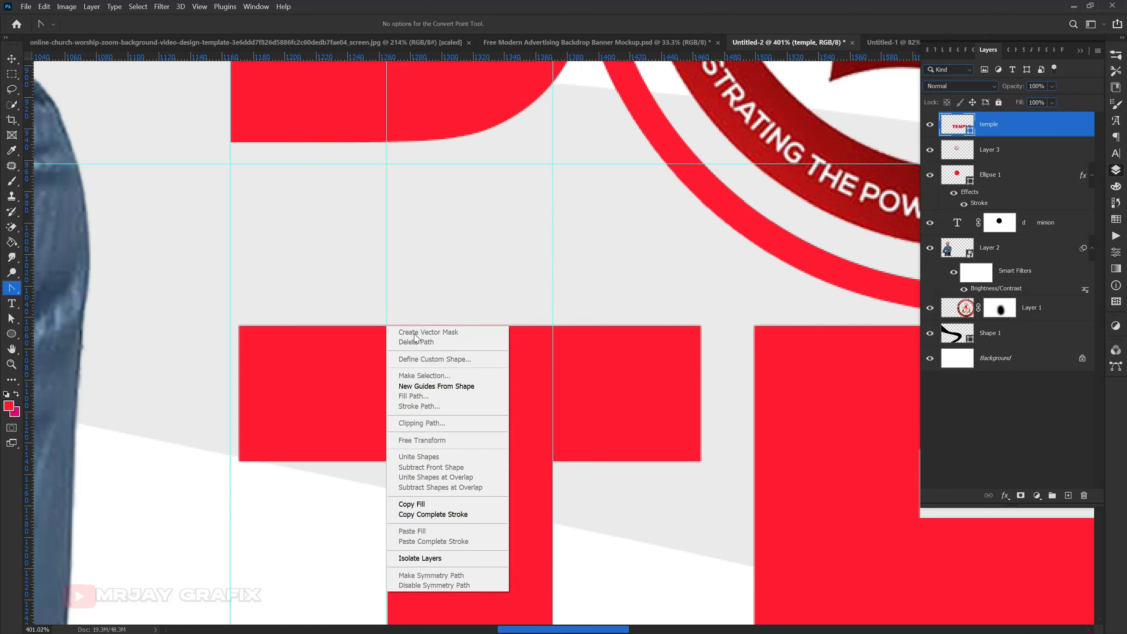
{"action": "left_click", "coordinate": [345, 335]}
{"action": "left_click_drag", "start_coordinate": [362, 281], "coordinate": [387, 389]}
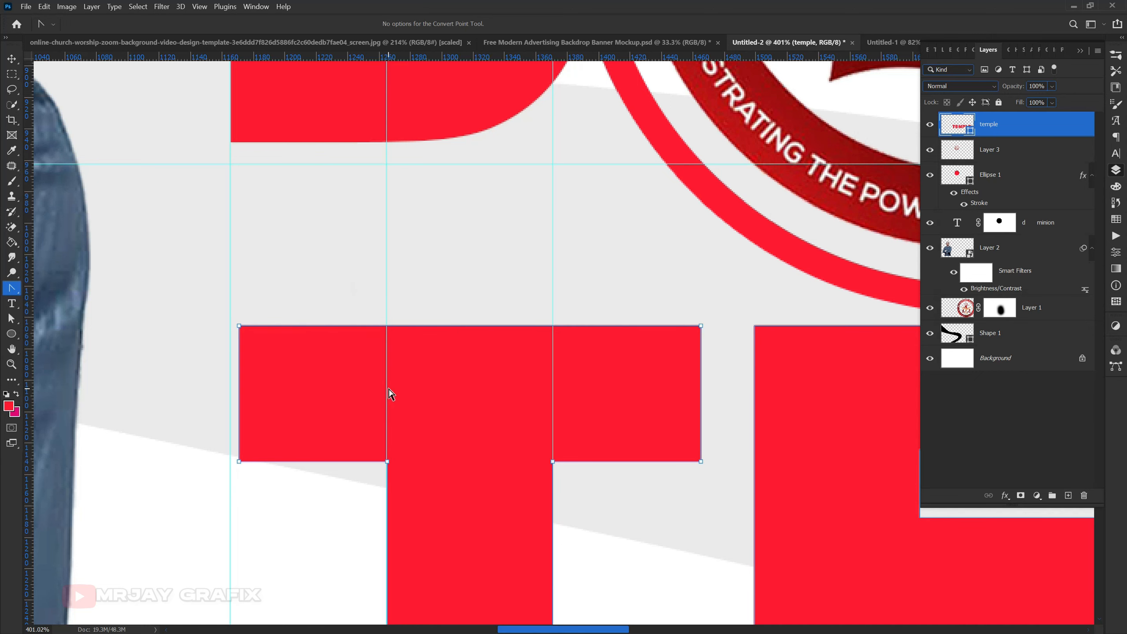
- Add two anchor points to the T's upper edge where the stem guides cross it
{"action": "right_click", "coordinate": [387, 330]}
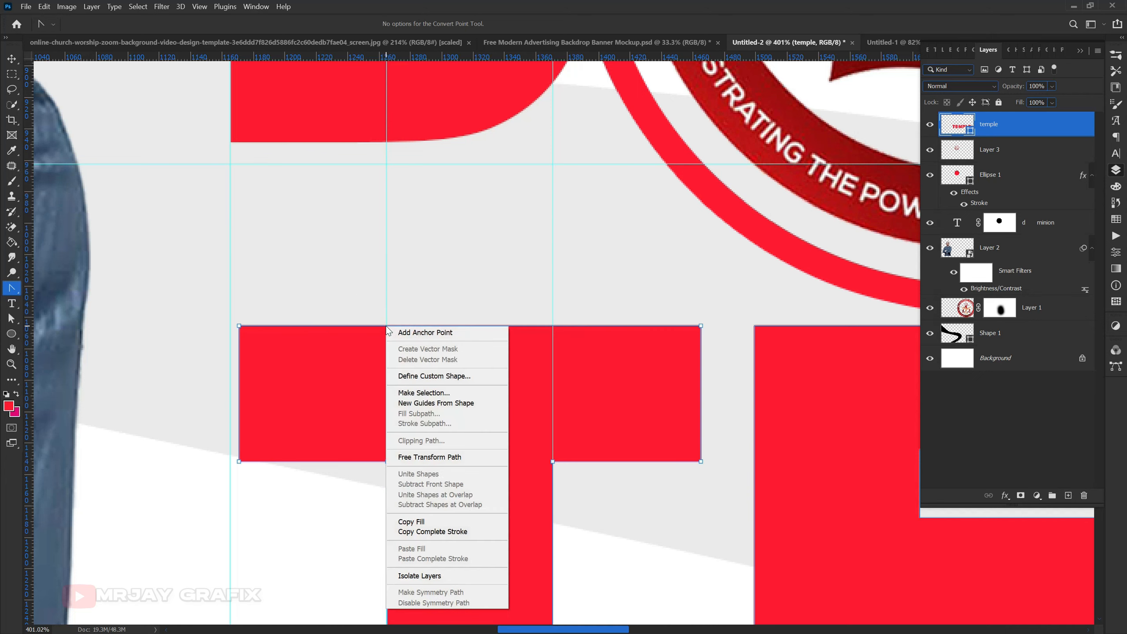
{"action": "left_click", "coordinate": [410, 333]}
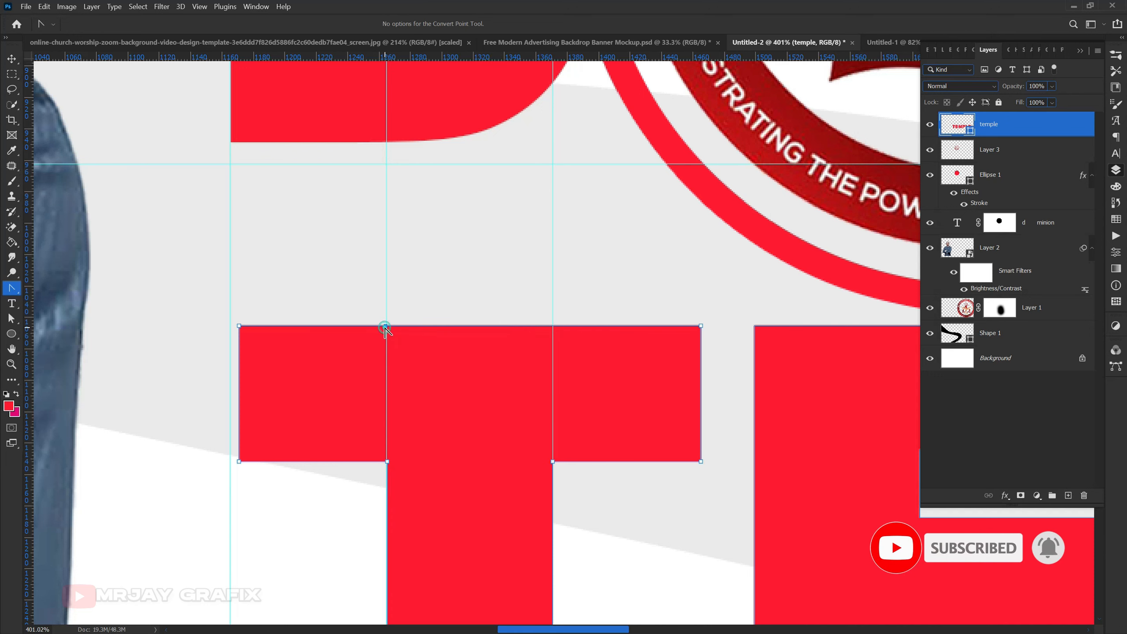
{"action": "right_click", "coordinate": [552, 327]}
{"action": "left_click", "coordinate": [572, 330]}
{"action": "left_click", "coordinate": [553, 327]}
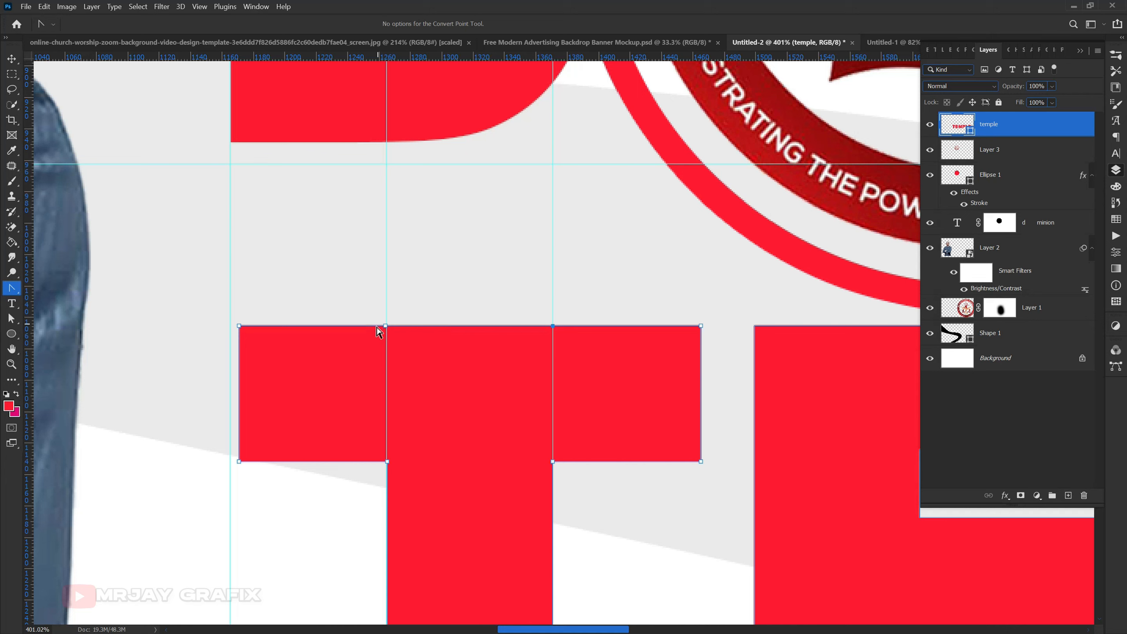
- Try to raise the T's upper edge between the two added anchor points to the horizontal guide
{"action": "left_click_drag", "start_coordinate": [441, 326], "coordinate": [439, 160]}
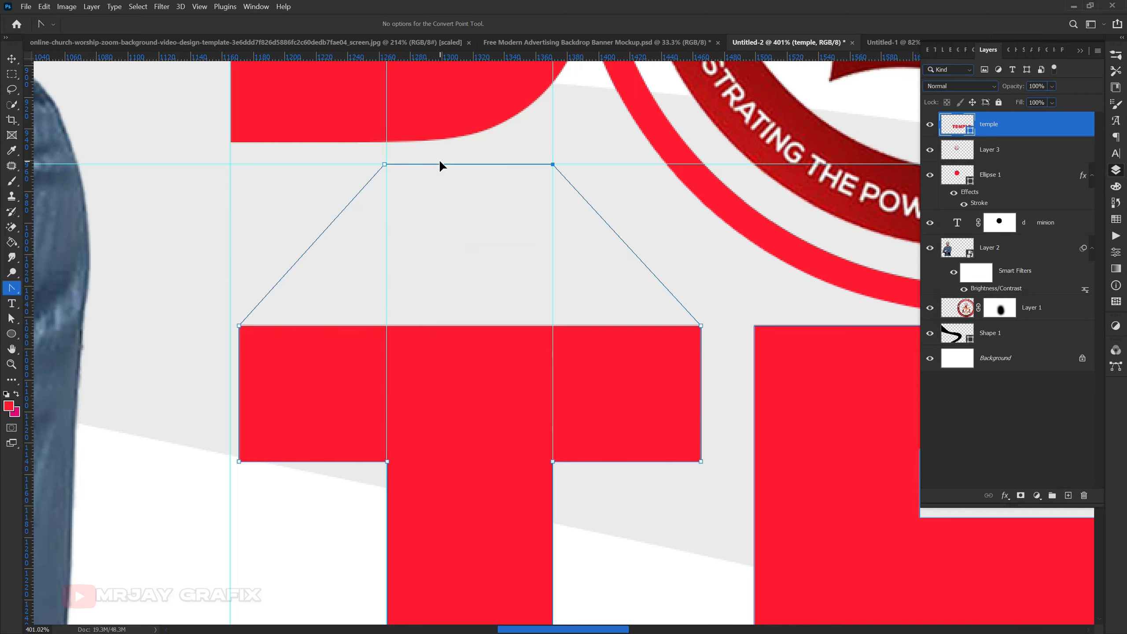
{"action": "scroll", "coordinate": [319, 284], "scroll_direction": "down", "scroll_amount": 8}
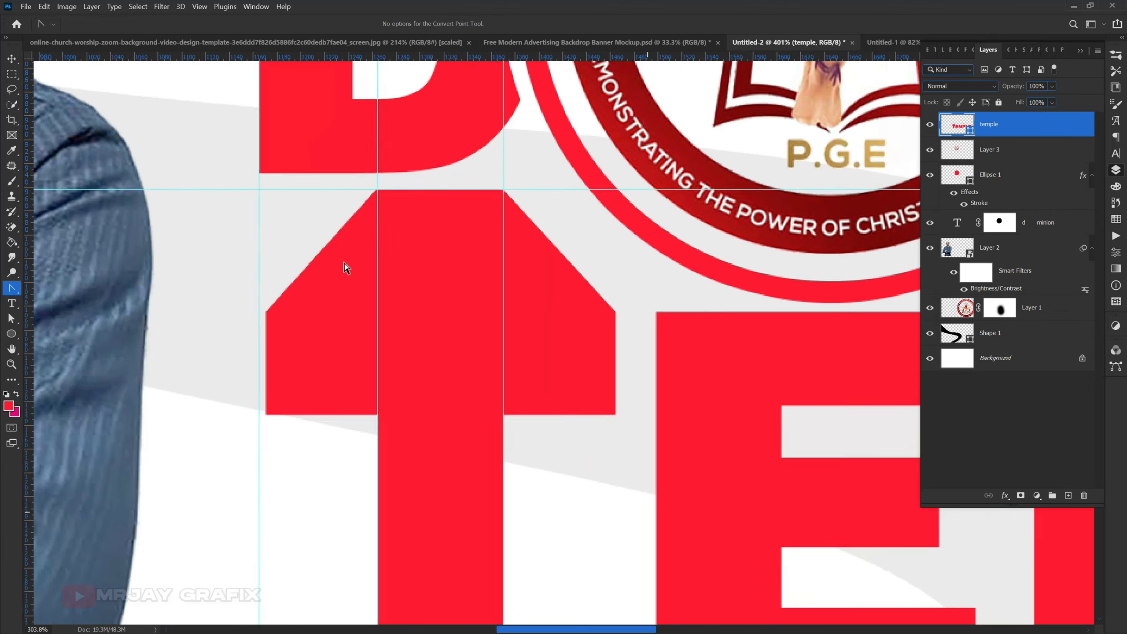
{"action": "scroll", "coordinate": [330, 331], "scroll_direction": "down", "scroll_amount": 3}
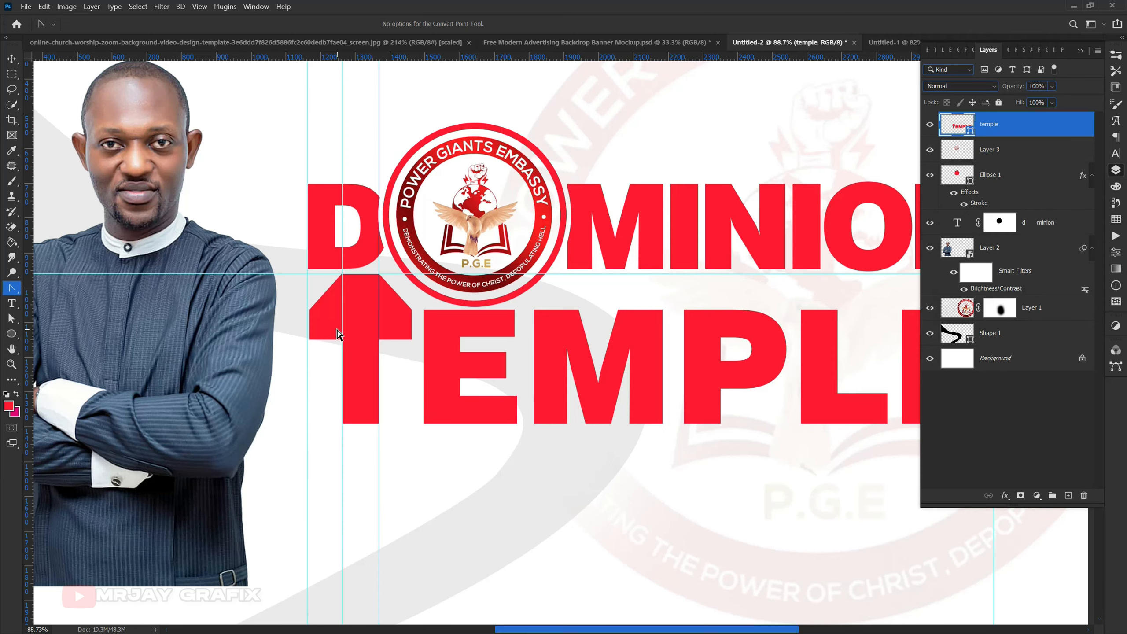
{"action": "scroll", "coordinate": [338, 333], "scroll_direction": "up", "scroll_amount": 5}
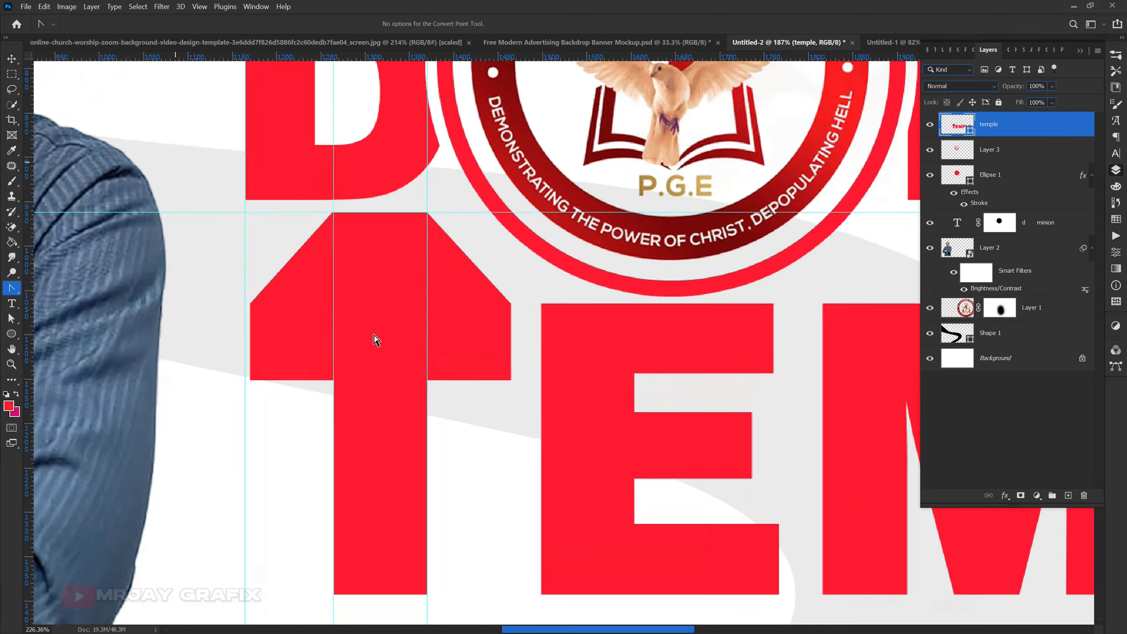
{"action": "scroll", "coordinate": [376, 339], "scroll_direction": "up", "scroll_amount": 1}
{"action": "key", "text": "ctrl+z"}
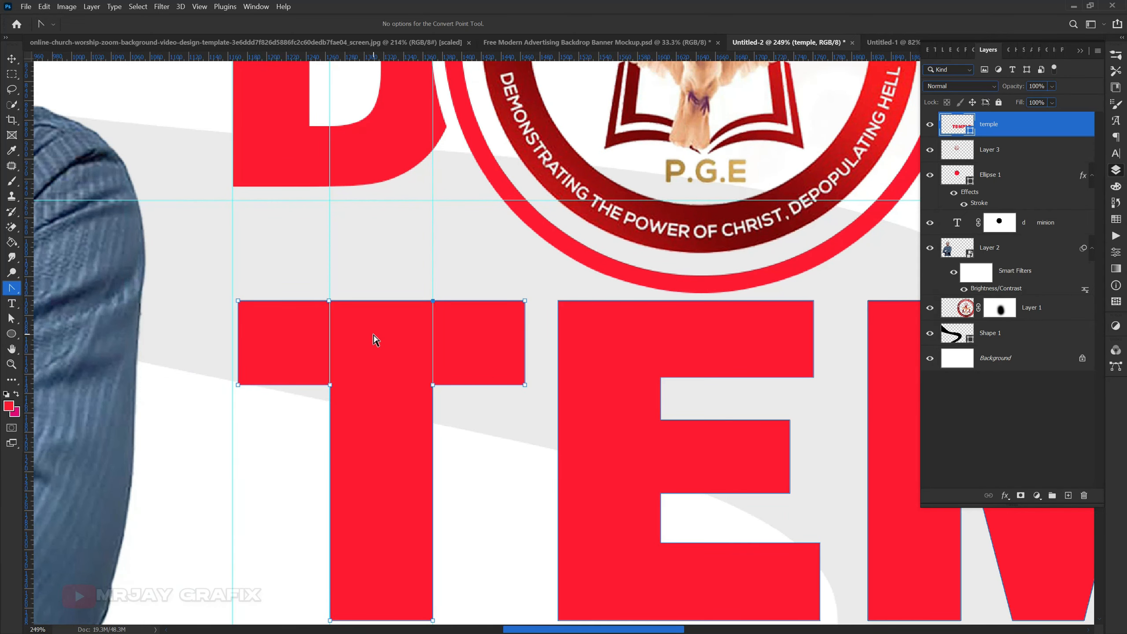
- Add two more anchor points just inside the stem guides and raise the edge between them to the horizontal guide
{"action": "scroll", "coordinate": [327, 308], "scroll_direction": "up", "scroll_amount": 2}
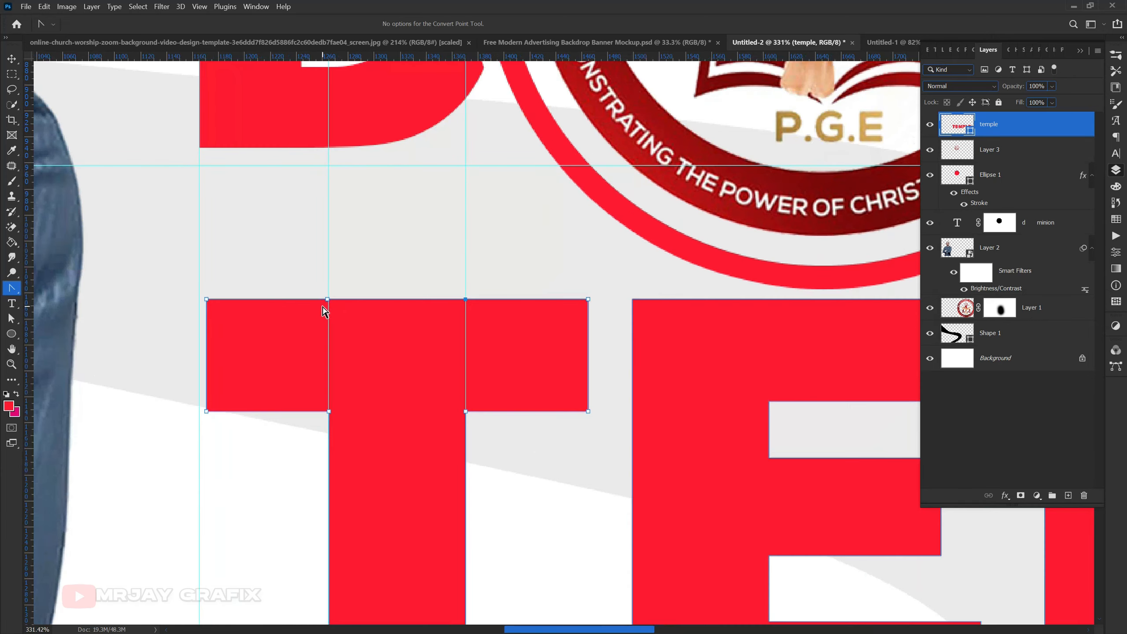
{"action": "scroll", "coordinate": [327, 314], "scroll_direction": "up", "scroll_amount": 1}
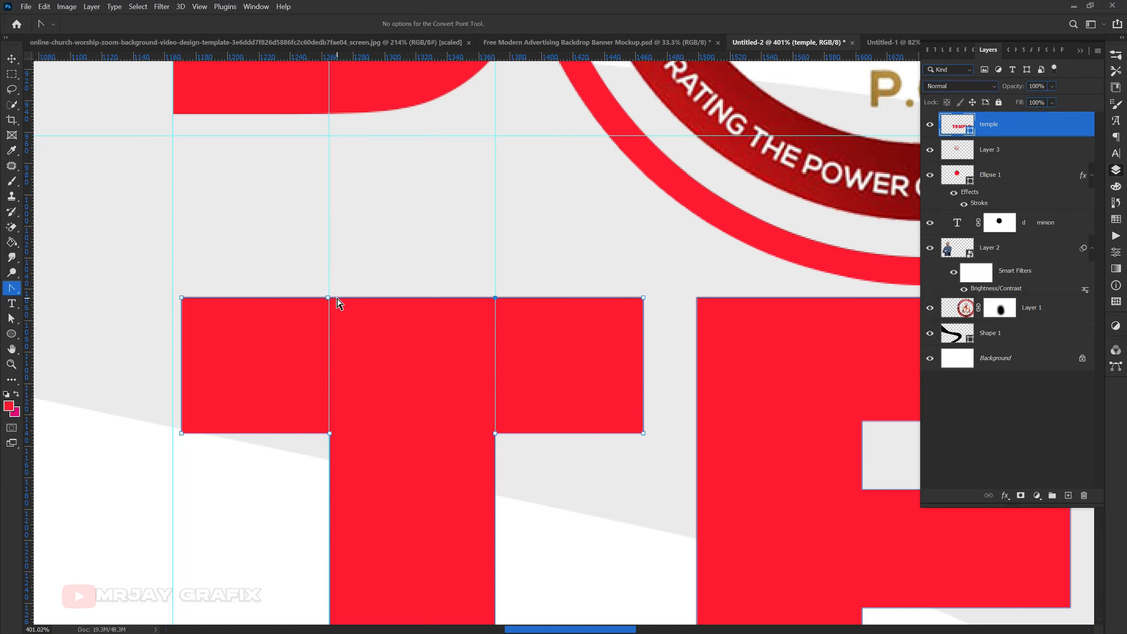
{"action": "right_click", "coordinate": [338, 303]}
{"action": "left_click", "coordinate": [358, 305]}
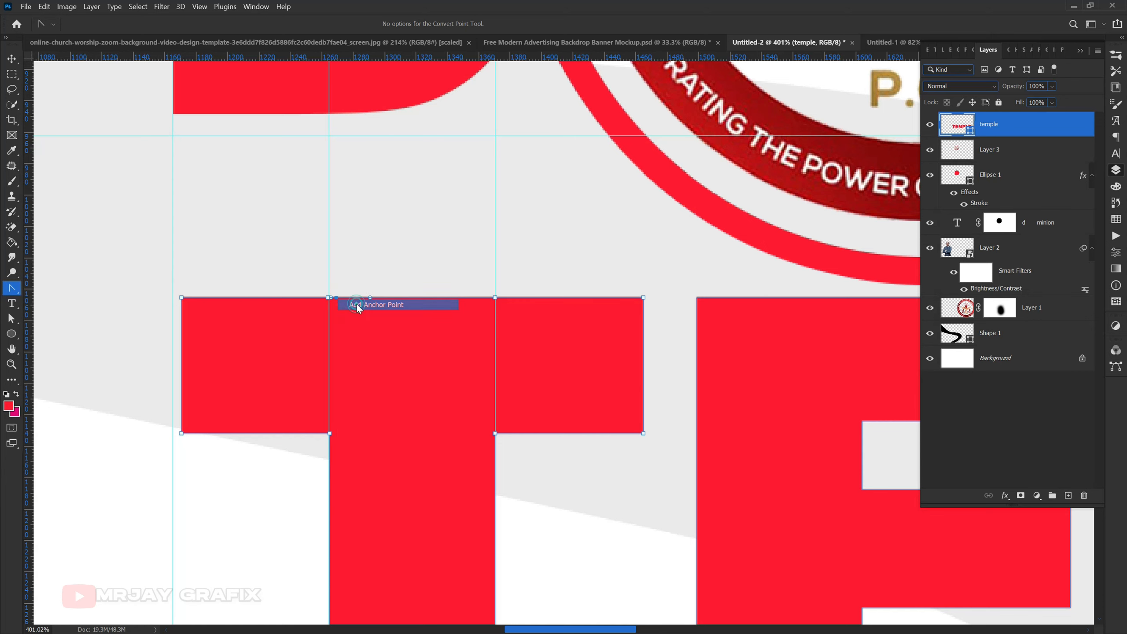
{"action": "right_click", "coordinate": [487, 304]}
{"action": "left_click", "coordinate": [500, 305]}
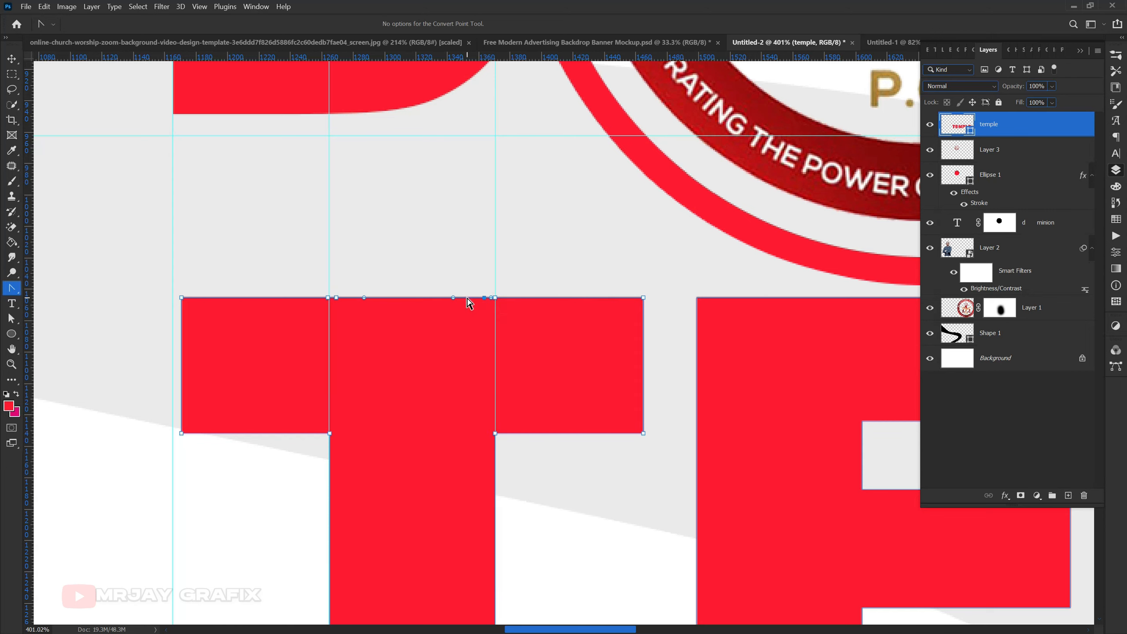
{"action": "left_click", "coordinate": [484, 297]}
{"action": "left_click_drag", "start_coordinate": [382, 297], "coordinate": [385, 136]}
{"action": "left_click", "coordinate": [239, 212]}
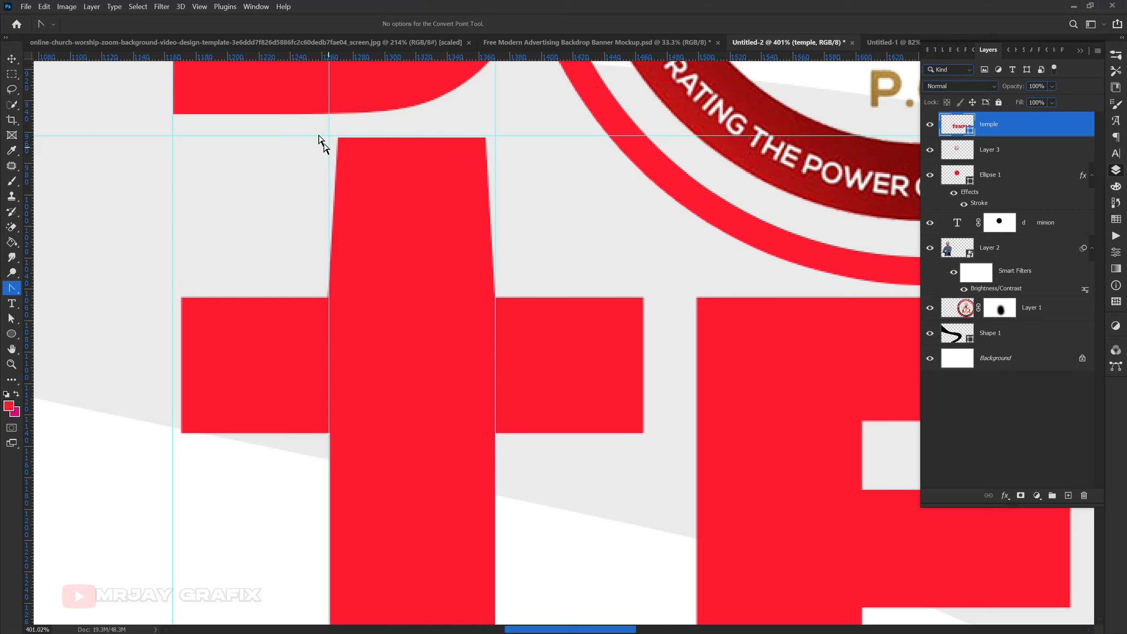
- Nudge the raised stem's upper-left anchor point onto the left stem guide, level with the upper-right point
{"action": "left_click", "coordinate": [372, 190]}
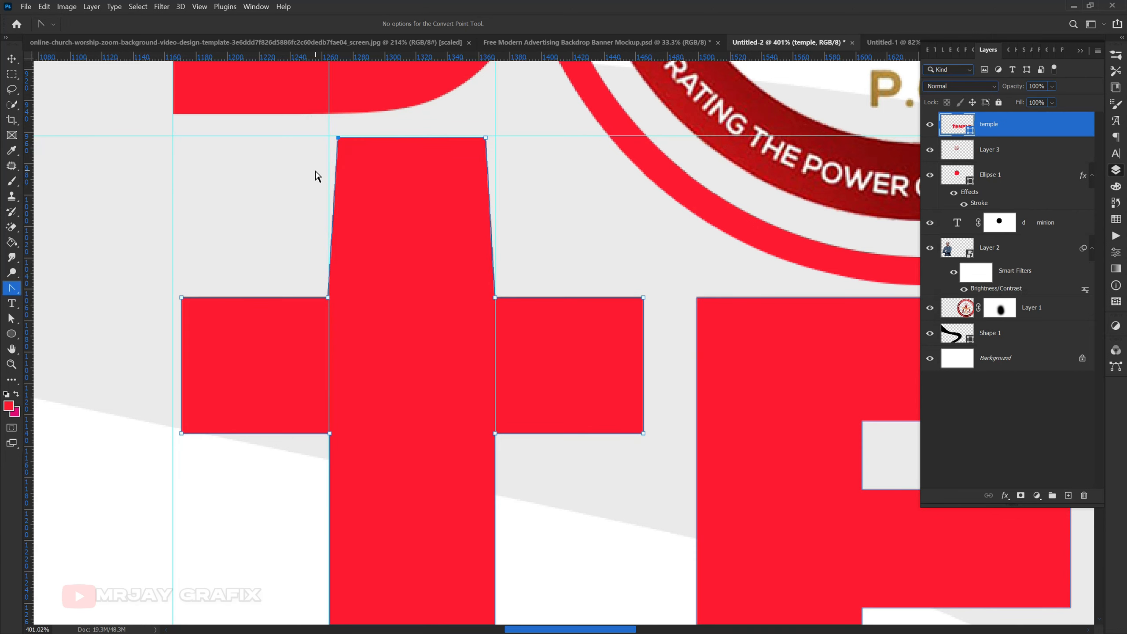
{"action": "key", "text": "Left"}
{"action": "key", "text": "Left"}
{"action": "key", "text": "Left"}
{"action": "key", "text": "Left"}
{"action": "key", "text": "Left"}
{"action": "key", "text": "Left"}
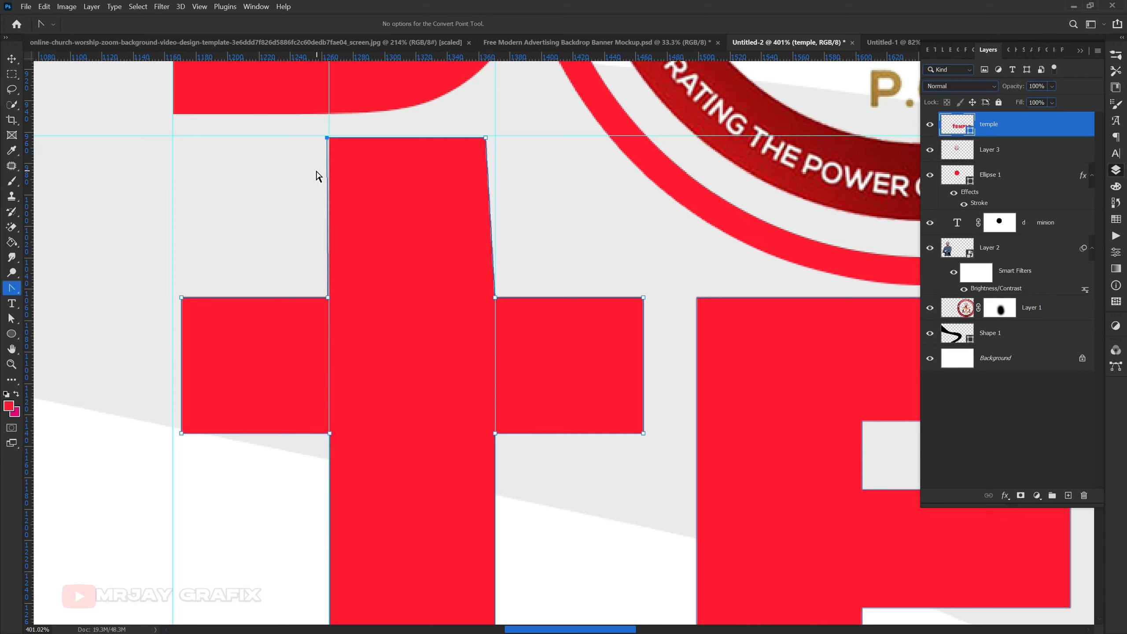
{"action": "key", "text": "Left"}
{"action": "key", "text": "Right"}
{"action": "key", "text": "Right"}
{"action": "key", "text": "Right"}
{"action": "key", "text": "Down"}
{"action": "key", "text": "Down"}
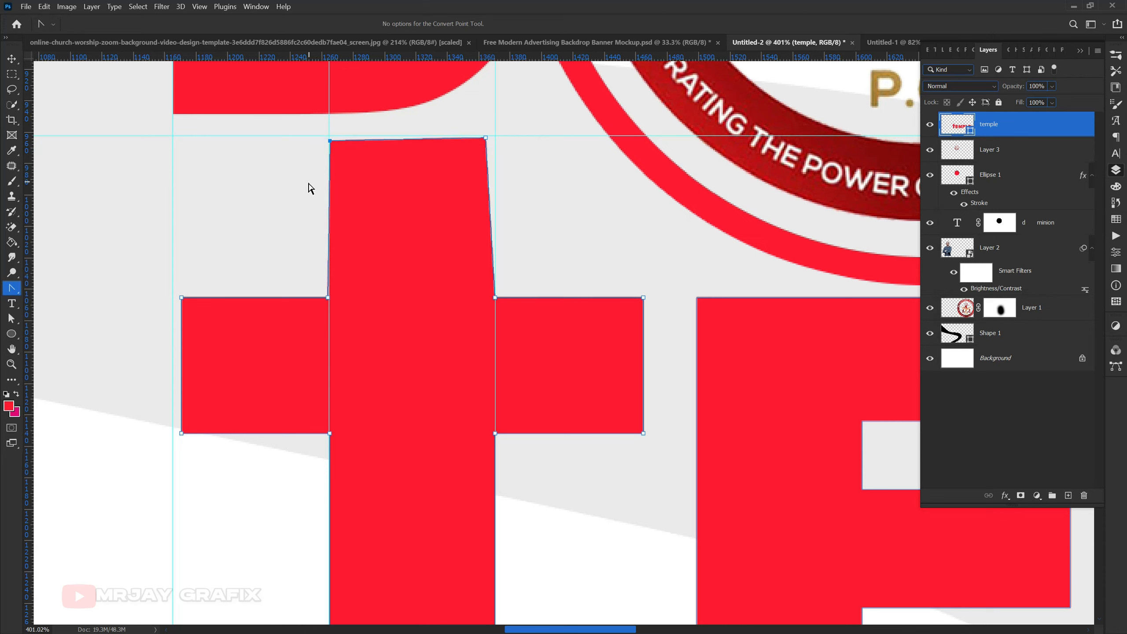
{"action": "key", "text": "Up"}
{"action": "key", "text": "Up"}
{"action": "key", "text": "Right"}
{"action": "key", "text": "Right"}
{"action": "key", "text": "Right"}
{"action": "key", "text": "Right"}
{"action": "key", "text": "Right"}
{"action": "key", "text": "Left"}
{"action": "key", "text": "Left"}
{"action": "key", "text": "Left"}
{"action": "key", "text": "Left"}
{"action": "key", "text": "Left"}
{"action": "key", "text": "Left"}
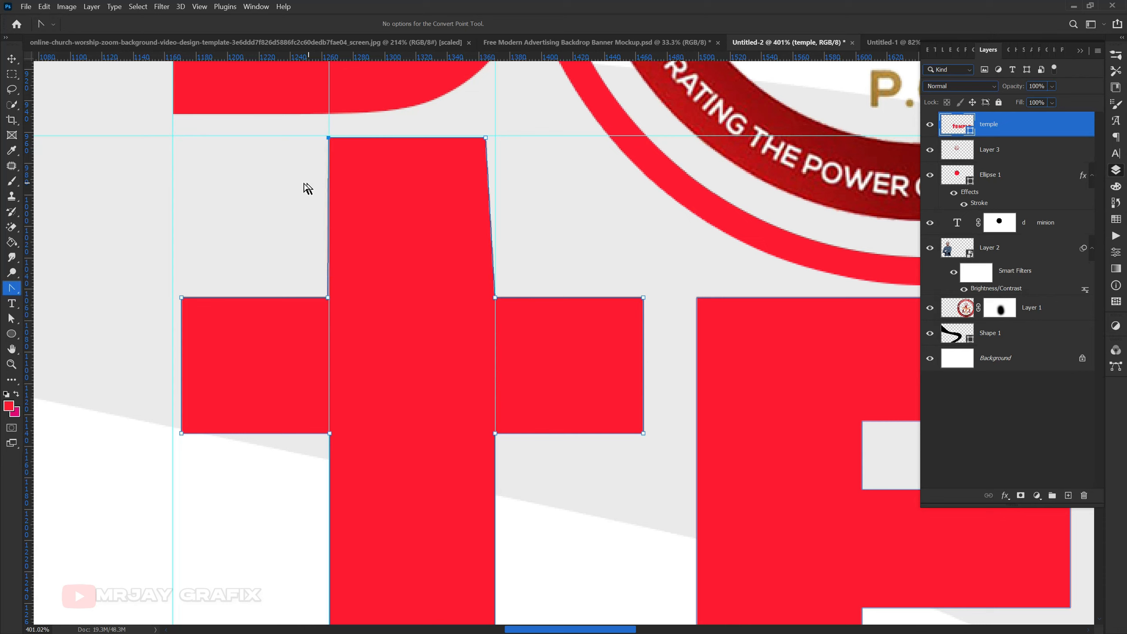
{"action": "key", "text": "Left"}
- Nudge the raised stem's upper-right anchor point onto the right stem guide
{"action": "left_click", "coordinate": [486, 138]}
{"action": "key", "text": "Right"}
{"action": "key", "text": "Right"}
{"action": "key", "text": "Right"}
{"action": "key", "text": "Right"}
{"action": "key", "text": "Right"}
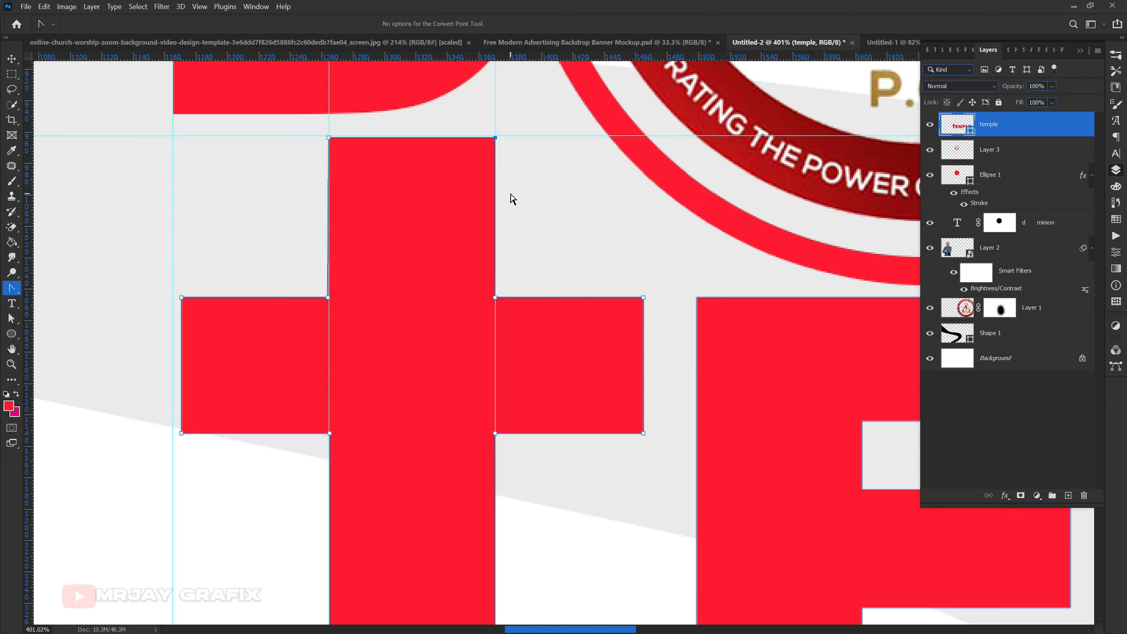
- Fine-tune the raised stem's upper-left anchor point so it lines up vertically with the inner corner below it
{"action": "scroll", "coordinate": [297, 191], "scroll_direction": "up", "scroll_amount": 5}
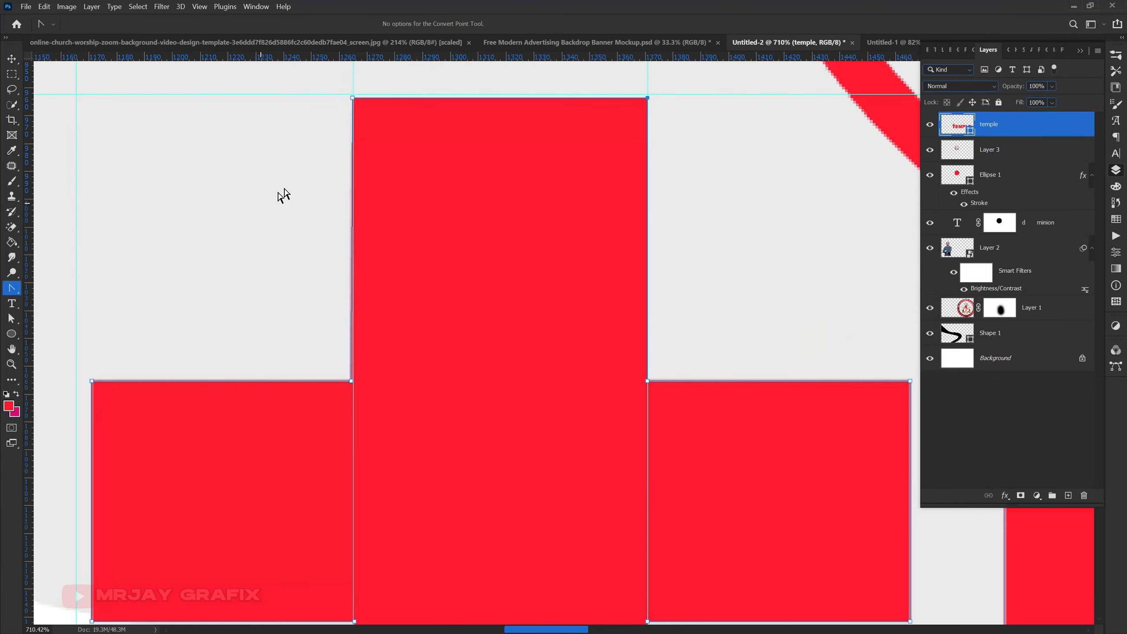
{"action": "left_click_drag", "start_coordinate": [330, 87], "coordinate": [379, 148]}
{"action": "key", "text": "Left"}
{"action": "key", "text": "Left"}
{"action": "key", "text": "Left"}
{"action": "key", "text": "Left"}
{"action": "key", "text": "Left"}
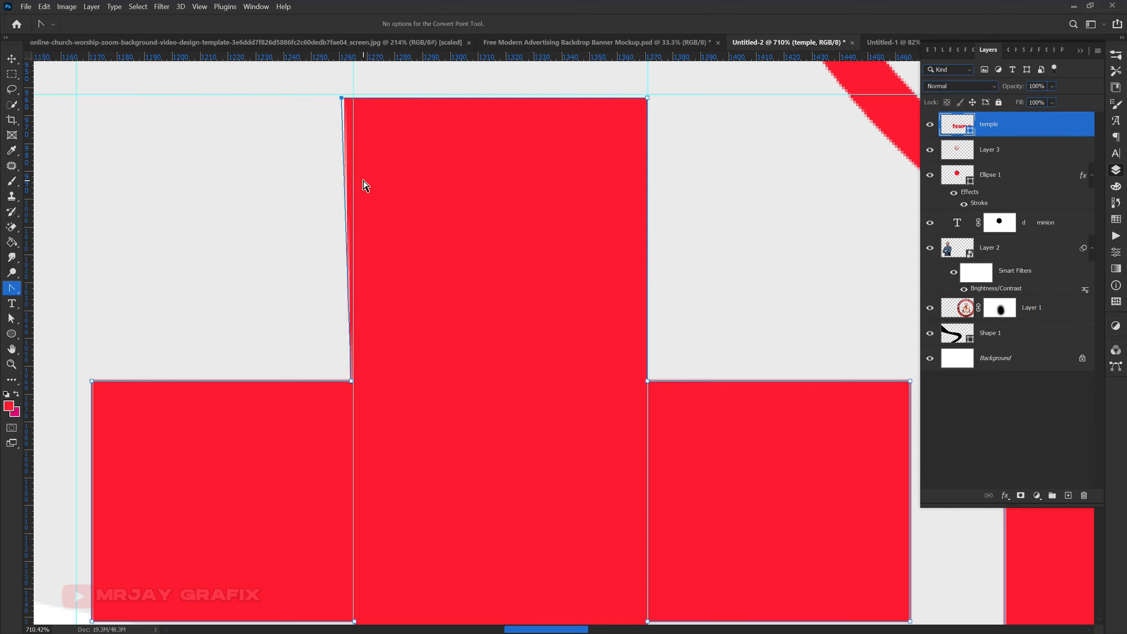
{"action": "key", "text": "Right"}
{"action": "key", "text": "Right"}
{"action": "key", "text": "Right"}
{"action": "key", "text": "Right"}
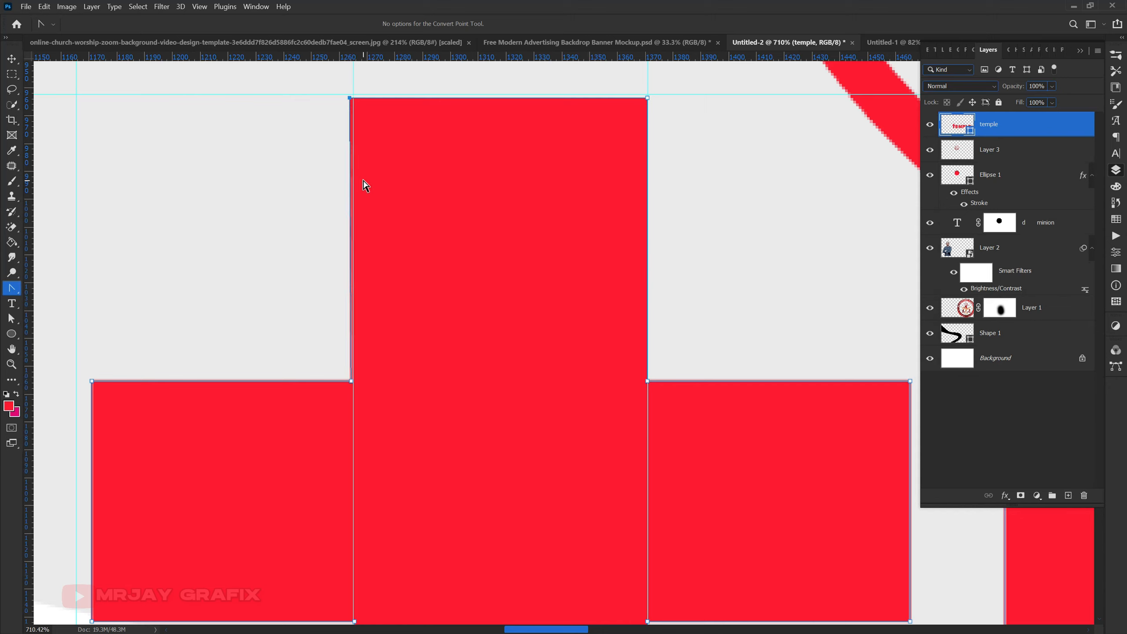
{"action": "key", "text": "Right"}
{"action": "key", "text": "Left"}
- Nudge the raised stem's left inner corner and upper-left anchor points slightly to the left
{"action": "left_click_drag", "start_coordinate": [322, 368], "coordinate": [375, 392]}
{"action": "key", "text": "Left"}
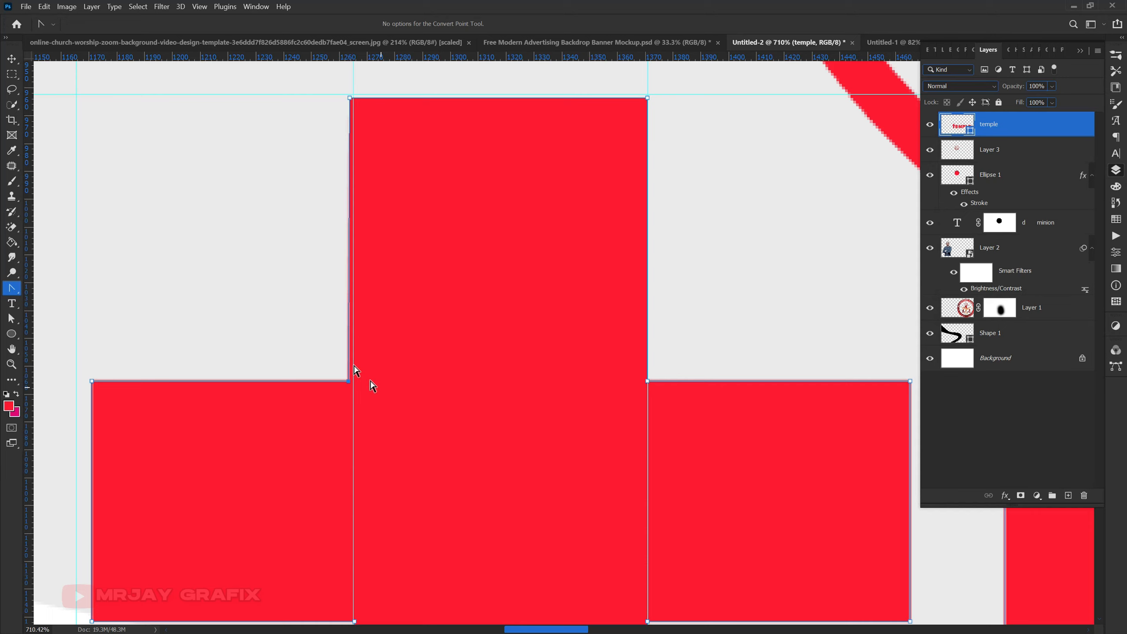
{"action": "left_click_drag", "start_coordinate": [338, 78], "coordinate": [355, 136]}
{"action": "key", "text": "Left"}
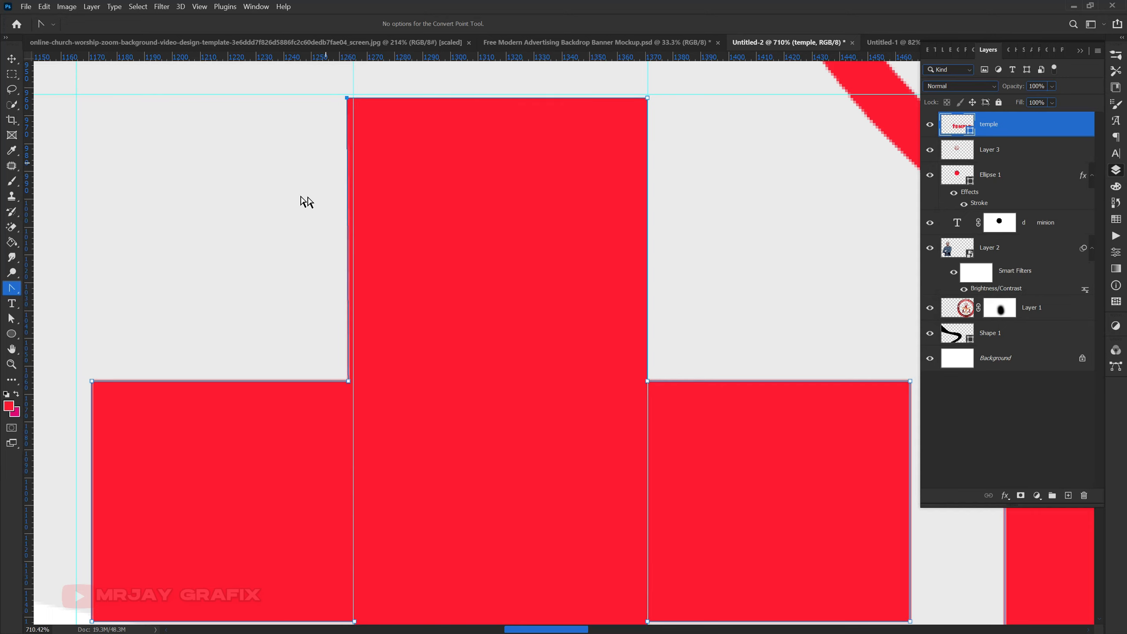
- Replace the left stem guide with a vertical guide aligned to the left edge of the T's lower stem
{"action": "scroll", "coordinate": [334, 193], "scroll_direction": "down", "scroll_amount": 1}
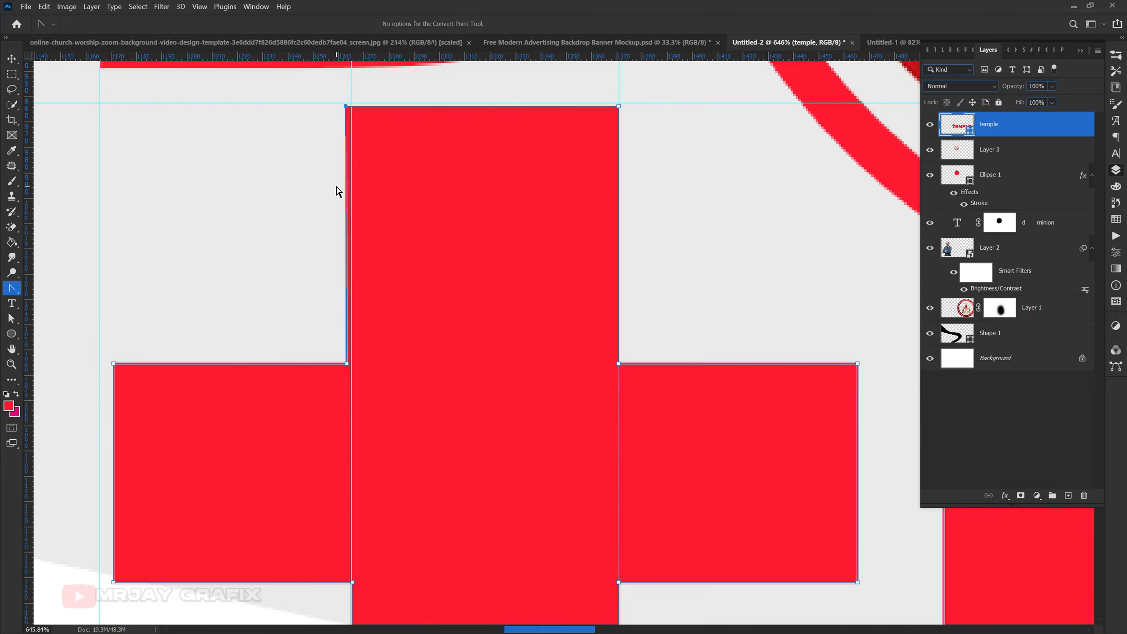
{"action": "scroll", "coordinate": [336, 192], "scroll_direction": "down", "scroll_amount": 15}
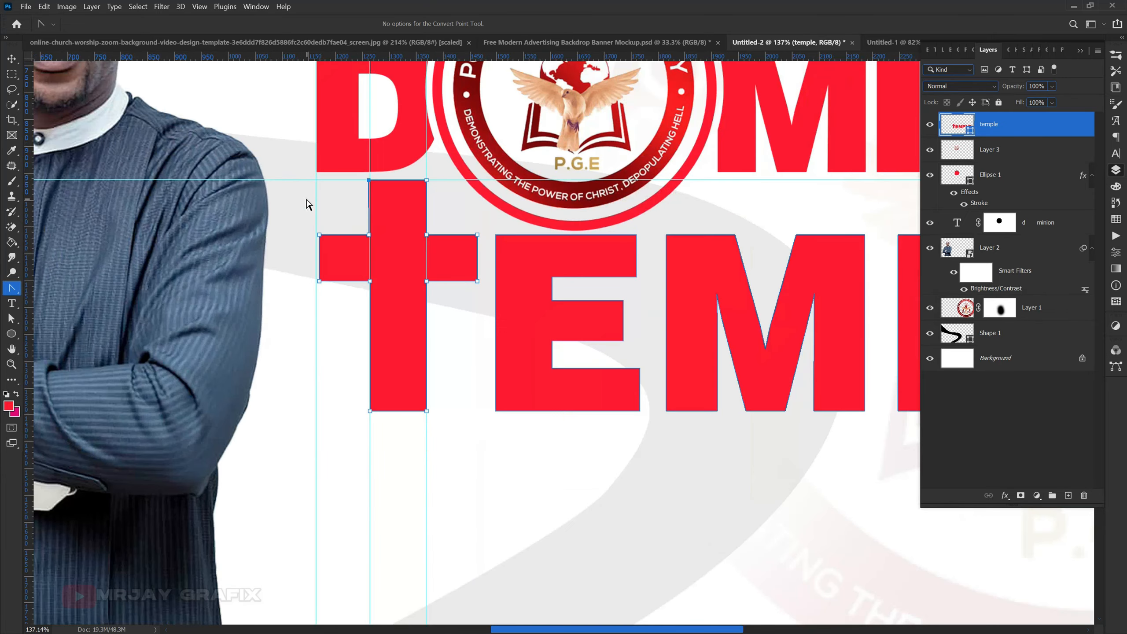
{"action": "scroll", "coordinate": [382, 209], "scroll_direction": "up", "scroll_amount": 7}
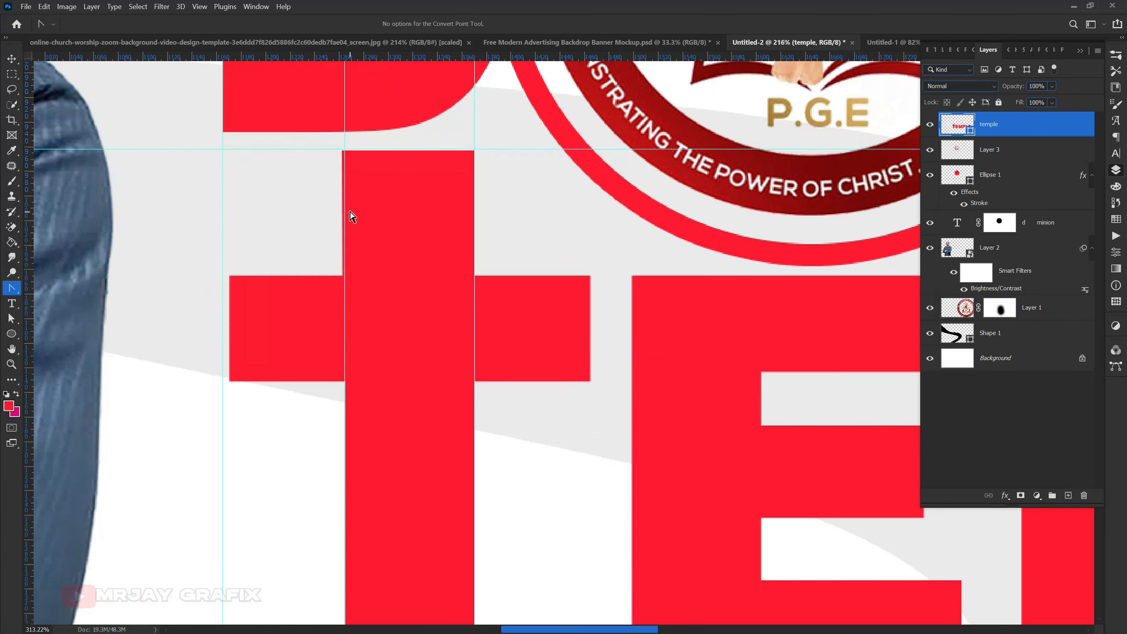
{"action": "key", "text": "v"}
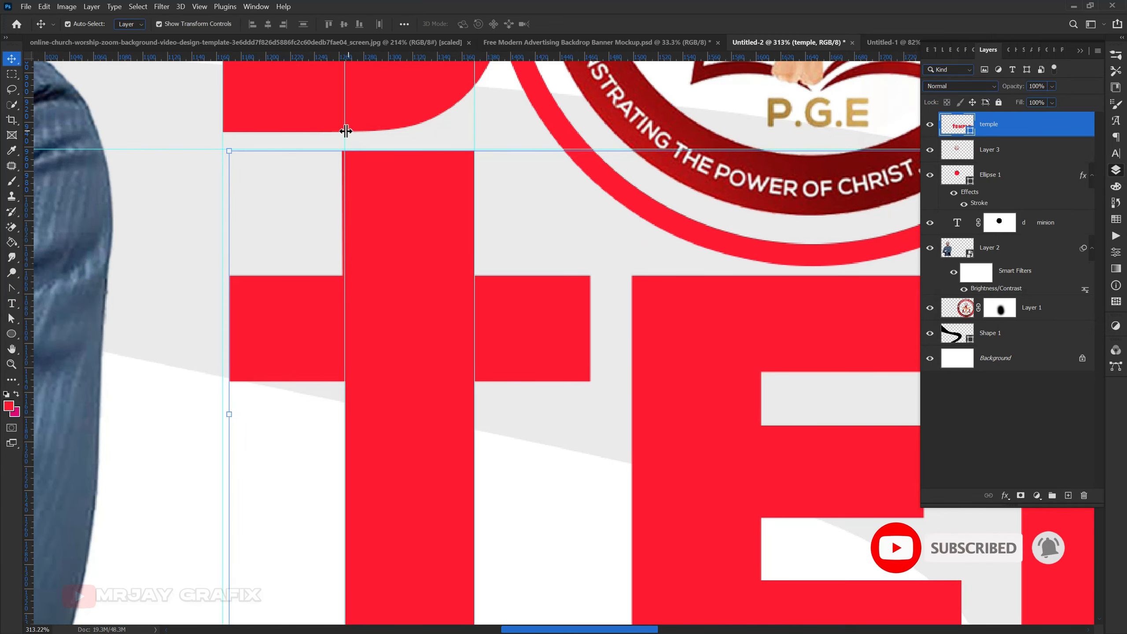
{"action": "scroll", "coordinate": [306, 215], "scroll_direction": "up", "scroll_amount": 2}
{"action": "scroll", "coordinate": [300, 219], "scroll_direction": "up", "scroll_amount": 3}
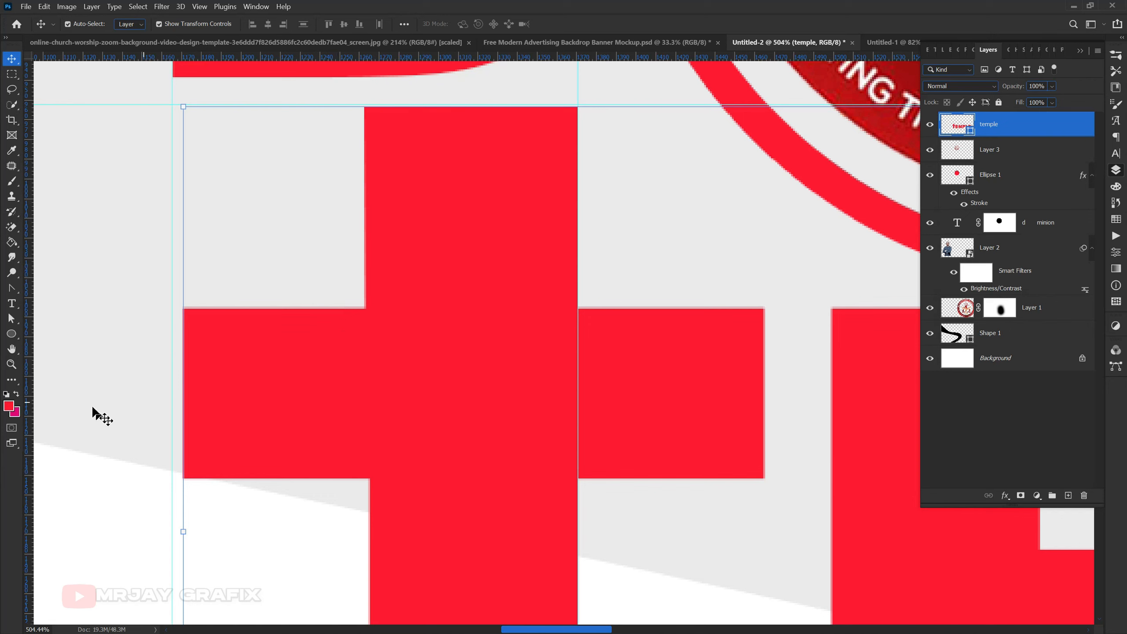
{"action": "left_click_drag", "start_coordinate": [29, 382], "coordinate": [372, 416]}
{"action": "left_click", "coordinate": [325, 285]}
{"action": "left_click", "coordinate": [338, 366]}
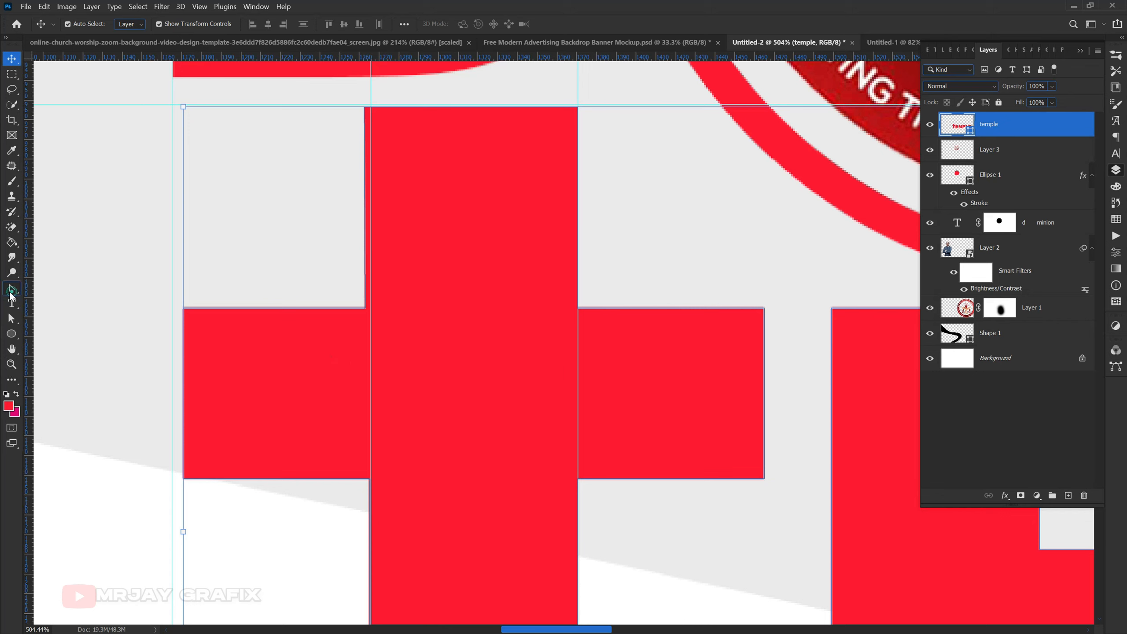
- Nudge the raised stem's left inner corner point right onto the replaced vertical guide
{"action": "left_click", "coordinate": [10, 293]}
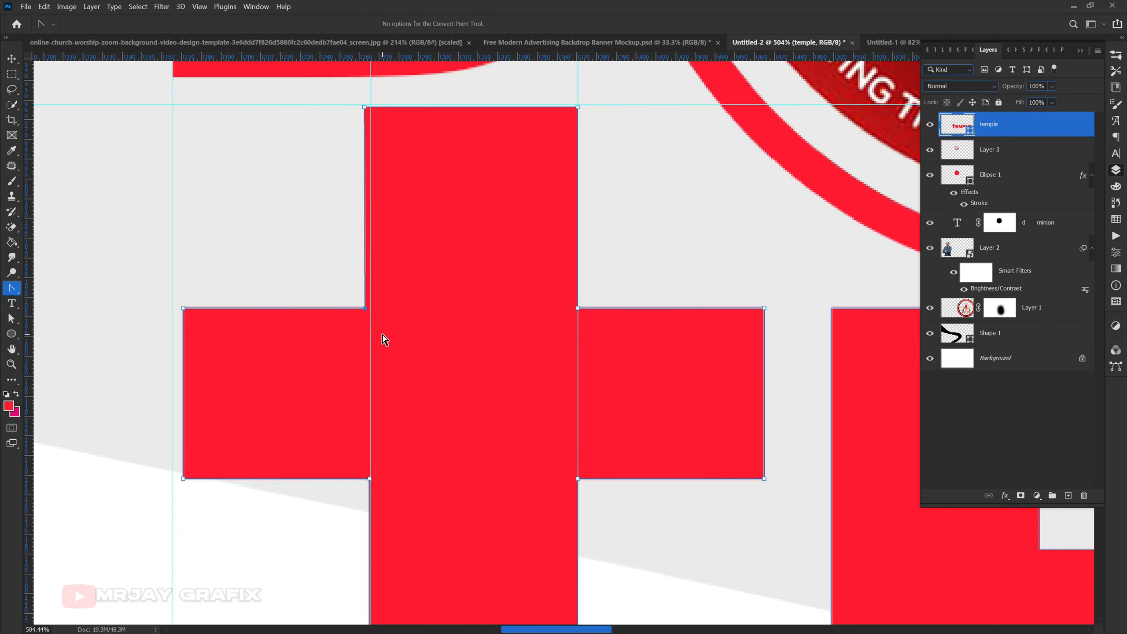
{"action": "key", "text": "Right"}
{"action": "key", "text": "Right"}
{"action": "key", "text": "Right"}
{"action": "key", "text": "Right"}
{"action": "key", "text": "Right"}
{"action": "key", "text": "Right"}
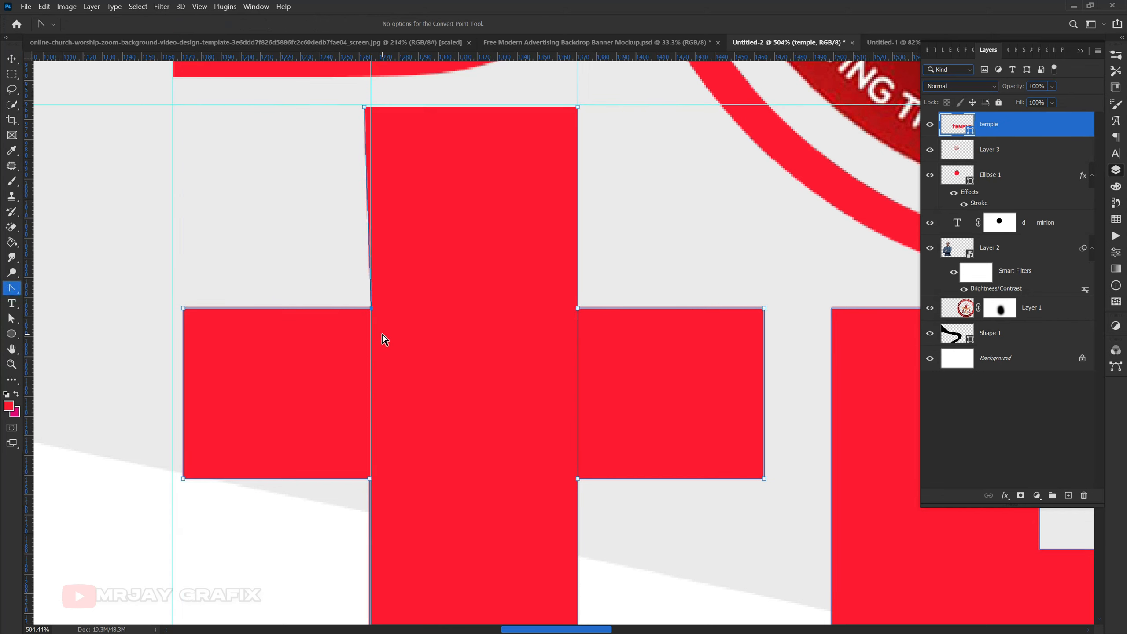
- Nudge the raised stem's upper-left anchor point right onto the vertical guide so the stem's left edge is straight
{"action": "key", "text": "Left"}
{"action": "key", "text": "Right"}
{"action": "left_click_drag", "start_coordinate": [333, 101], "coordinate": [414, 145]}
{"action": "key", "text": "Right"}
{"action": "key", "text": "Right"}
{"action": "key", "text": "Right"}
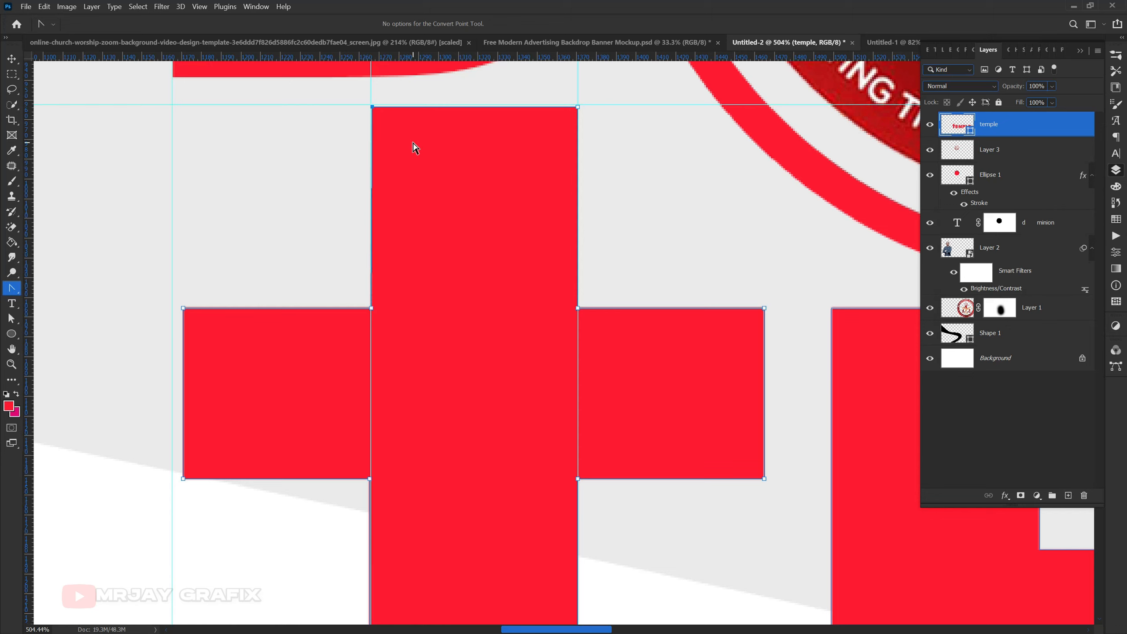
{"action": "key", "text": "Left"}
- Remove the three vertical guides around the T and the horizontal guide above it, keeping the guide at the title's right edge
{"action": "scroll", "coordinate": [445, 327], "scroll_direction": "down", "scroll_amount": 5}
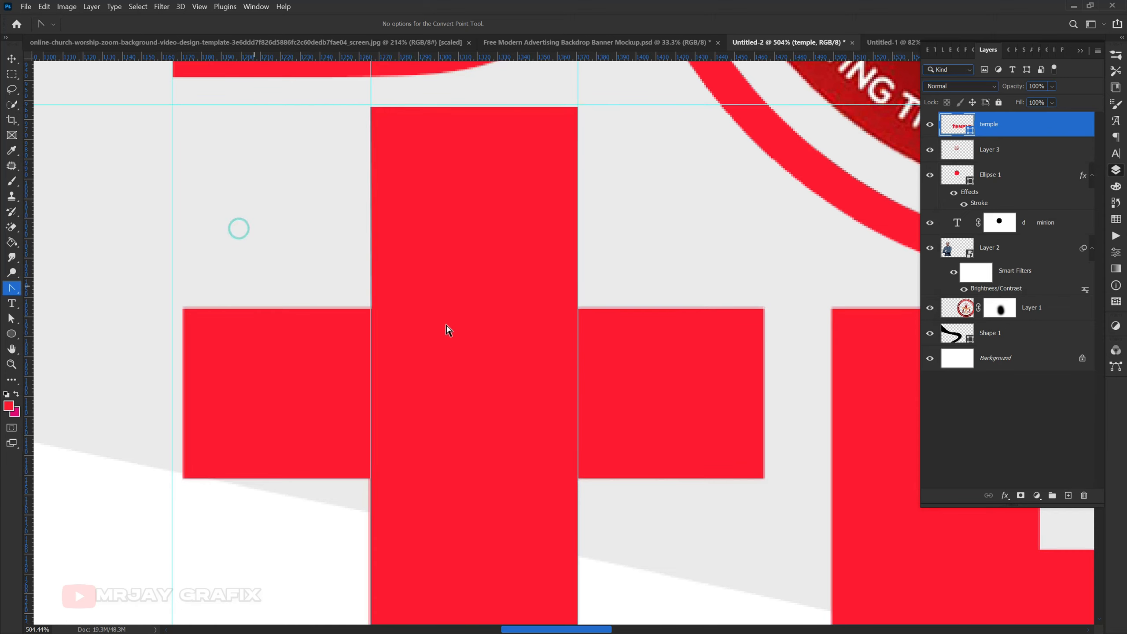
{"action": "scroll", "coordinate": [396, 312], "scroll_direction": "down", "scroll_amount": 6}
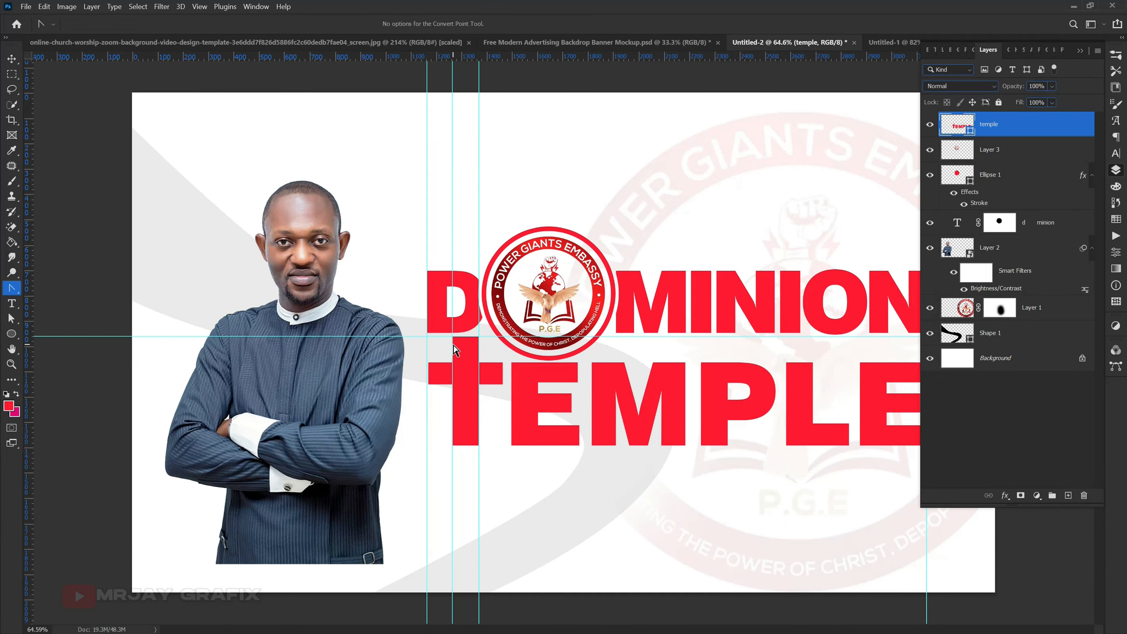
{"action": "key", "text": "v"}
{"action": "left_click", "coordinate": [386, 196]}
{"action": "left_click_drag", "start_coordinate": [426, 223], "coordinate": [27, 232]}
{"action": "left_click_drag", "start_coordinate": [452, 203], "coordinate": [27, 205]}
{"action": "left_click_drag", "start_coordinate": [478, 199], "coordinate": [27, 205]}
{"action": "left_click_drag", "start_coordinate": [390, 336], "coordinate": [383, 54]}
- Reposition the pastor's photo and enlarge it to about 1155 x 1843 px so it runs past the banner's bottom edge
{"action": "scroll", "coordinate": [265, 280], "scroll_direction": "down", "scroll_amount": 1}
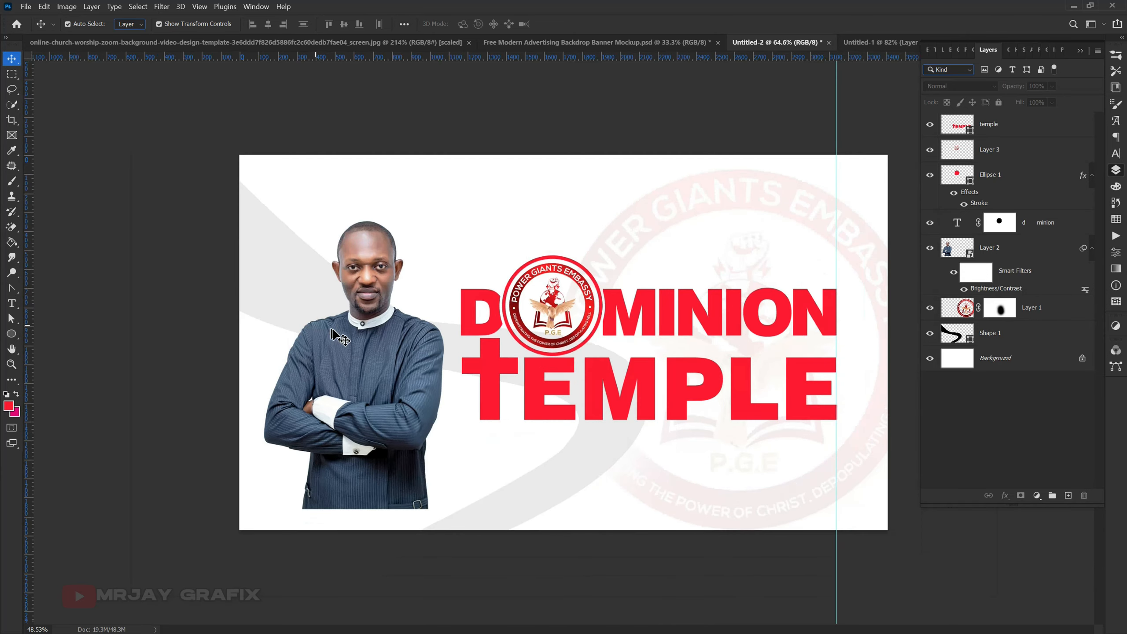
{"action": "left_click", "coordinate": [324, 322]}
{"action": "left_click_drag", "start_coordinate": [381, 353], "coordinate": [394, 350]}
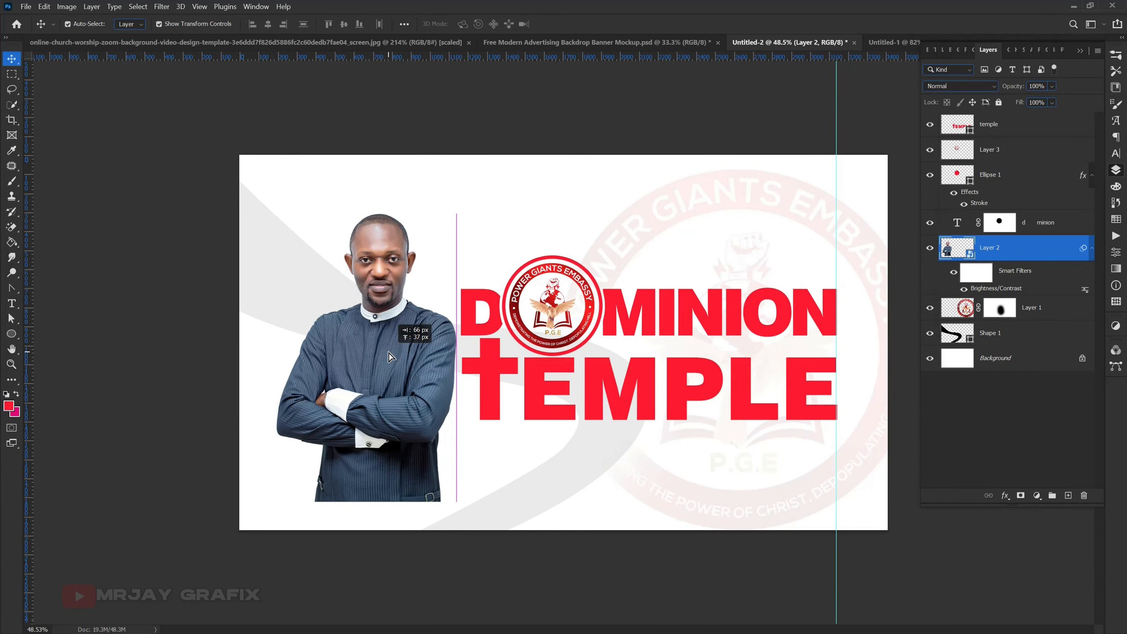
{"action": "left_click_drag", "start_coordinate": [368, 503], "coordinate": [364, 572]}
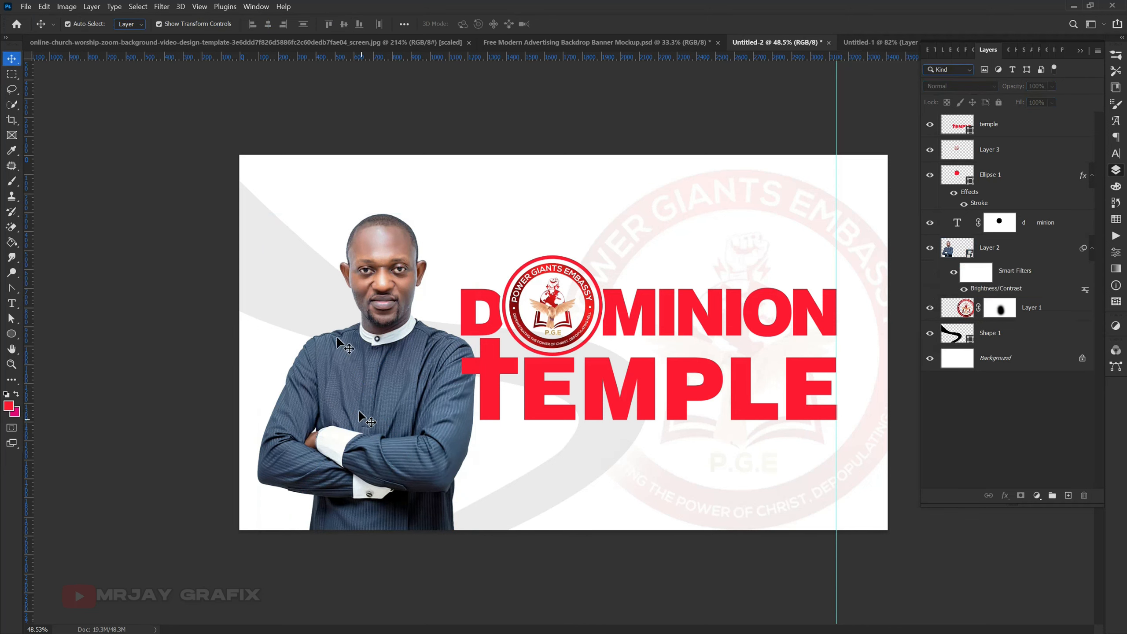
- Draw a red circle about 403 px wide on a layer above the pastor's photo and shift it slightly left over his lower arm
{"action": "scroll", "coordinate": [363, 503], "scroll_direction": "up", "scroll_amount": 2}
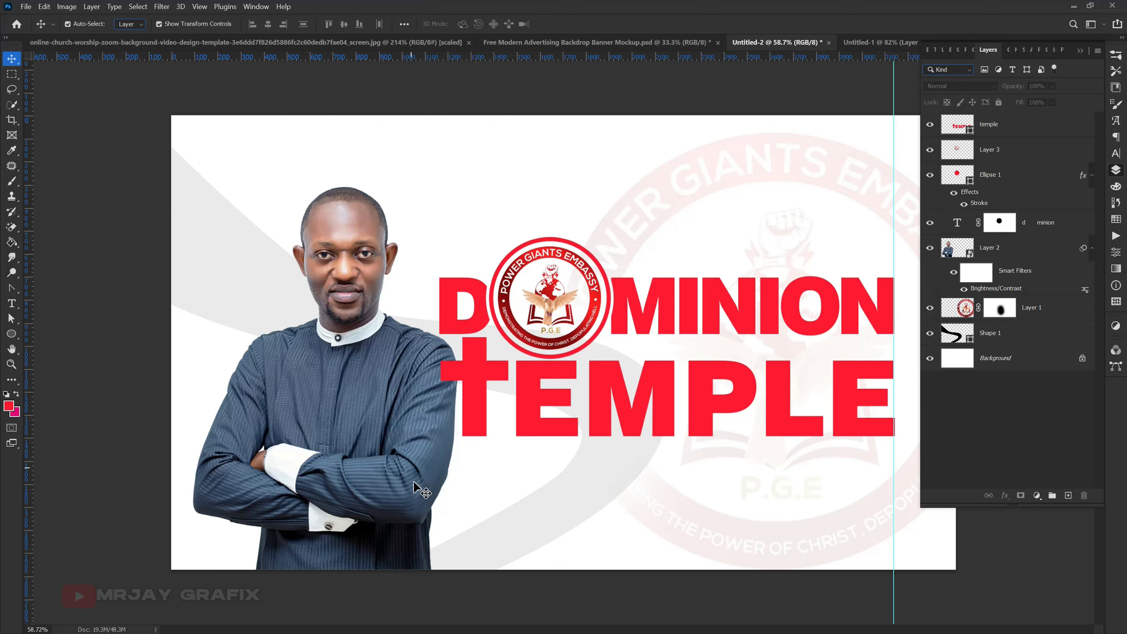
{"action": "left_click", "coordinate": [355, 382]}
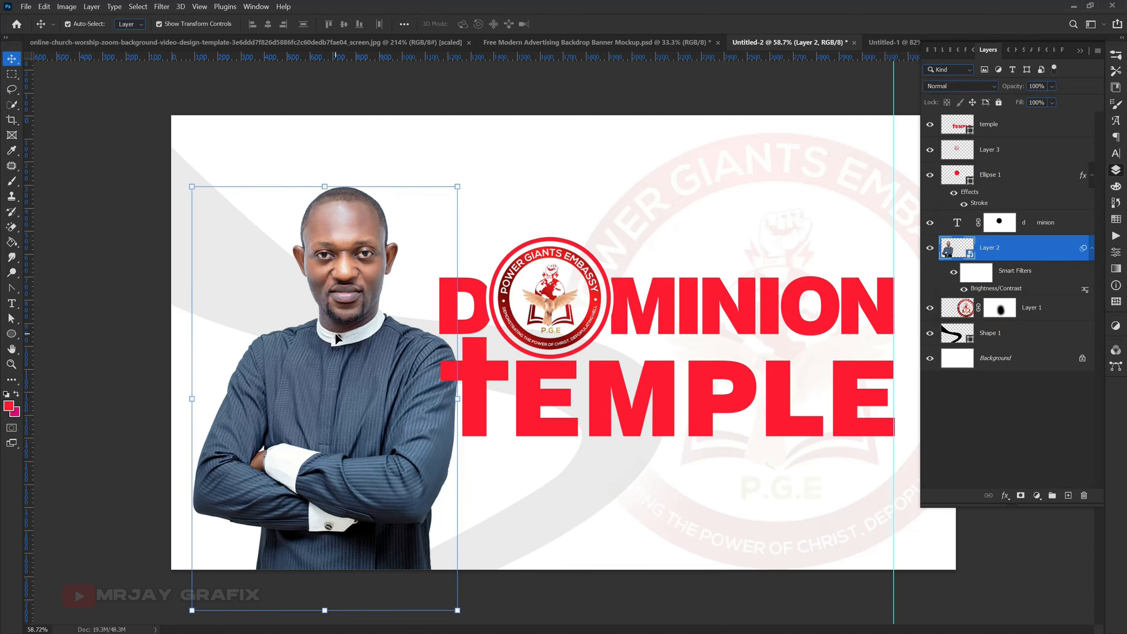
{"action": "left_click", "coordinate": [13, 334]}
{"action": "right_click", "coordinate": [15, 338]}
{"action": "left_click", "coordinate": [59, 362]}
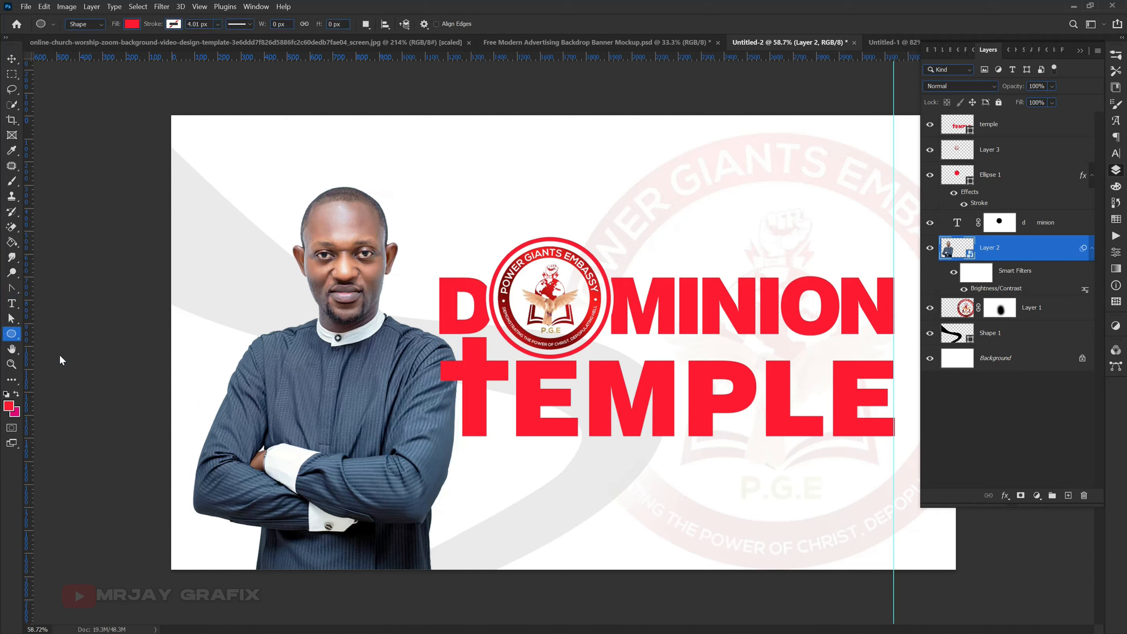
{"action": "right_click", "coordinate": [12, 334]}
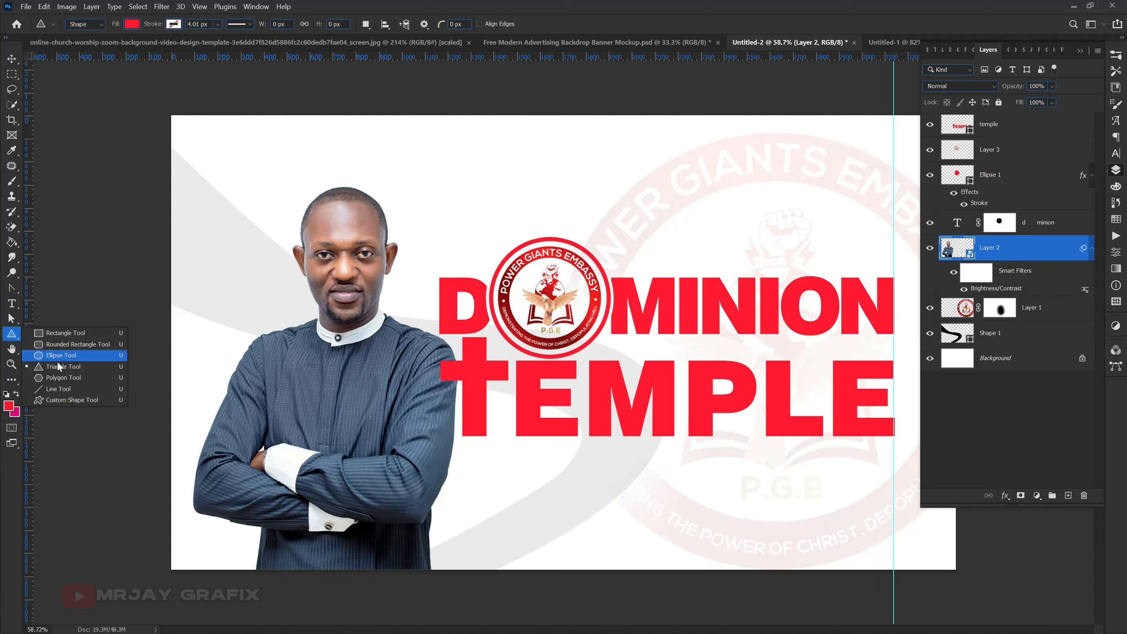
{"action": "left_click", "coordinate": [59, 351]}
{"action": "left_click_drag", "start_coordinate": [356, 438], "coordinate": [448, 529]}
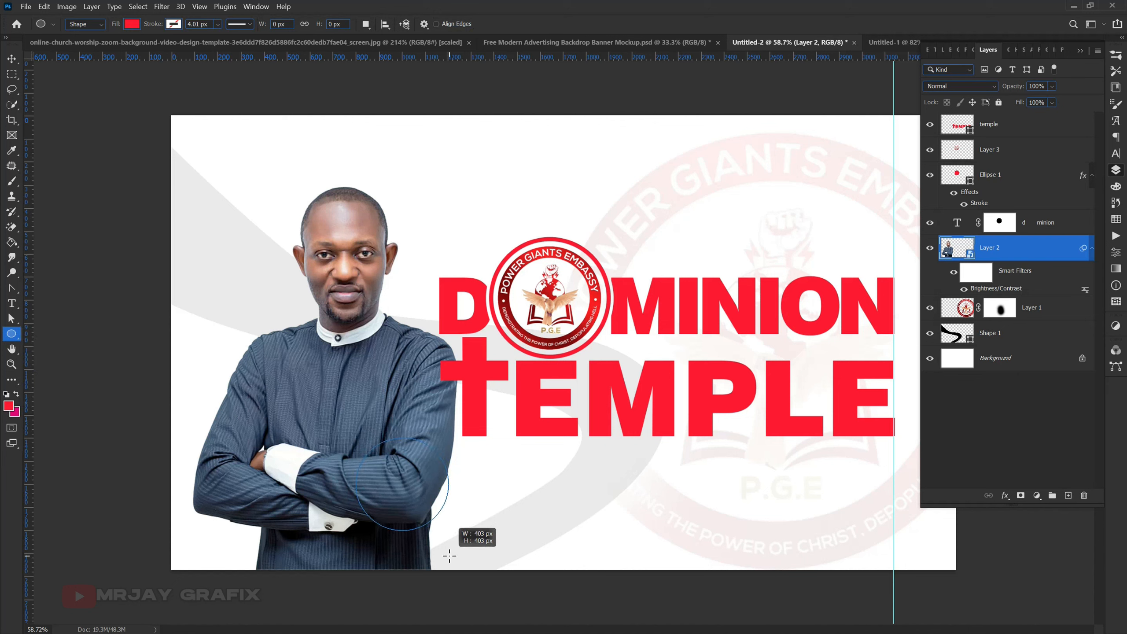
{"action": "left_click", "coordinate": [12, 58]}
{"action": "left_click_drag", "start_coordinate": [389, 481], "coordinate": [379, 480]}
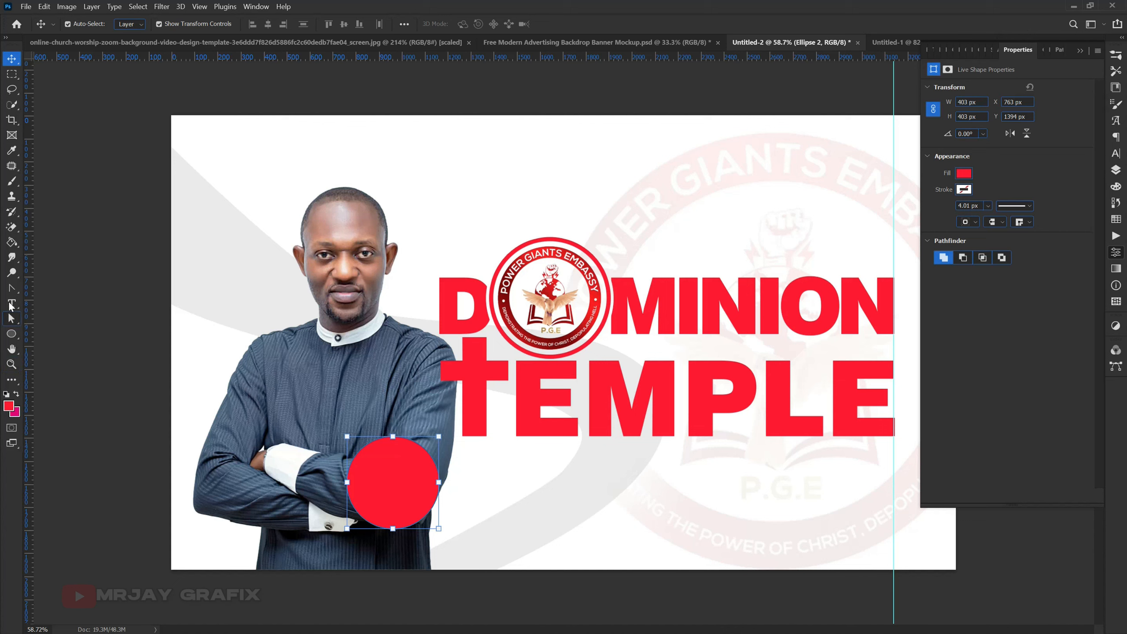
- Draw a red triangle about 160 x 139 px on a new layer at the lower edge of the red circle
{"action": "left_click", "coordinate": [11, 334]}
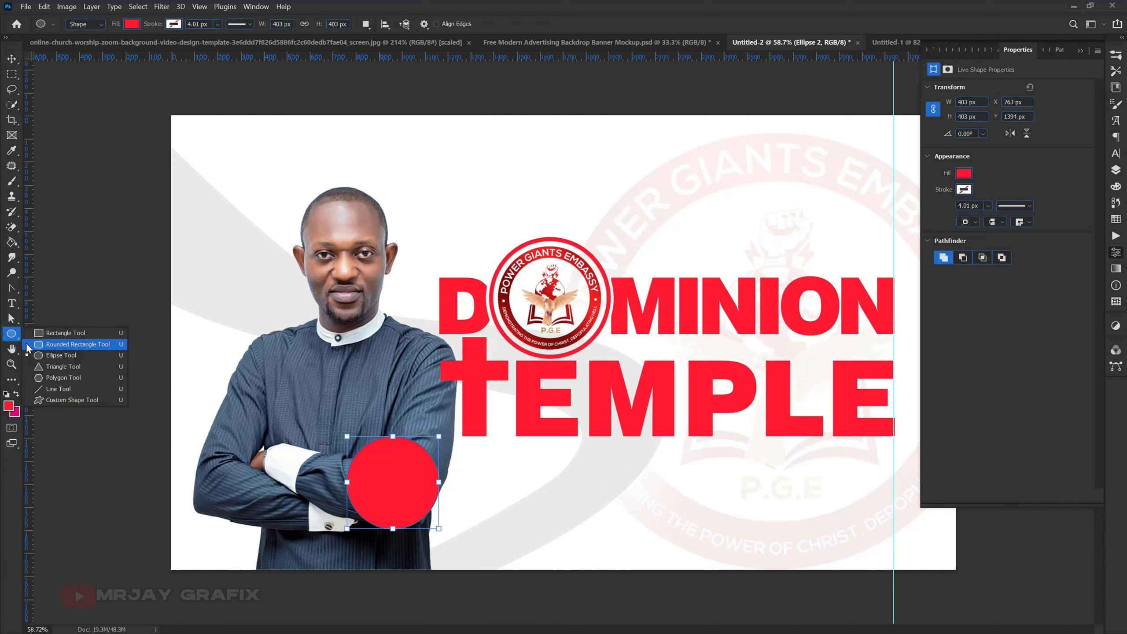
{"action": "left_click", "coordinate": [55, 370]}
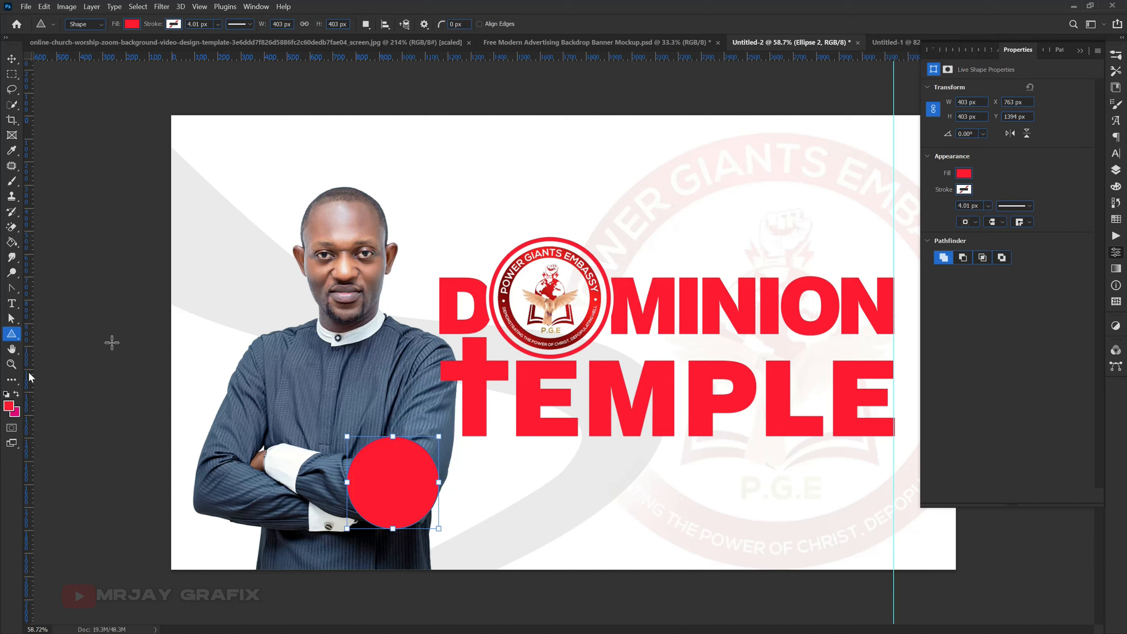
{"action": "left_click", "coordinate": [1116, 170]}
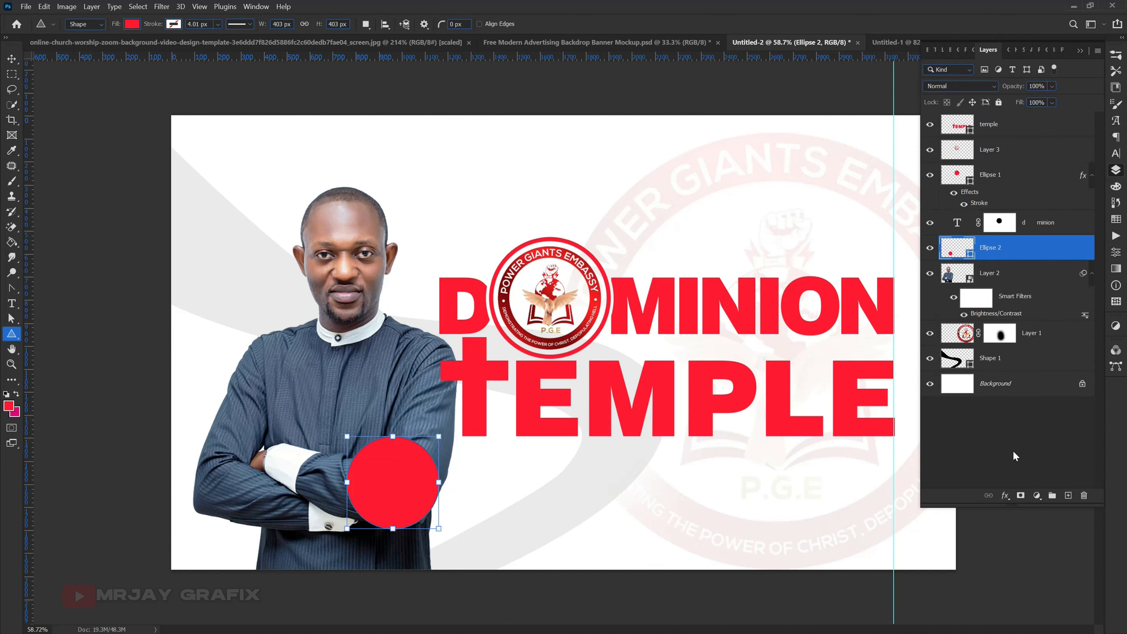
{"action": "left_click", "coordinate": [1068, 495]}
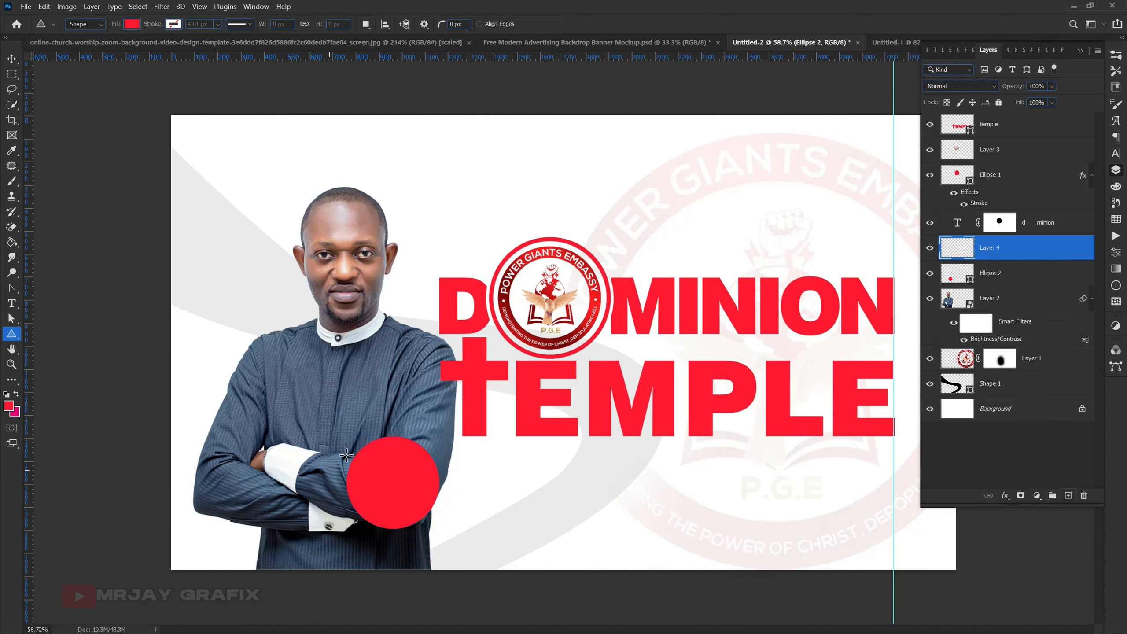
{"action": "left_click_drag", "start_coordinate": [362, 518], "coordinate": [402, 560]}
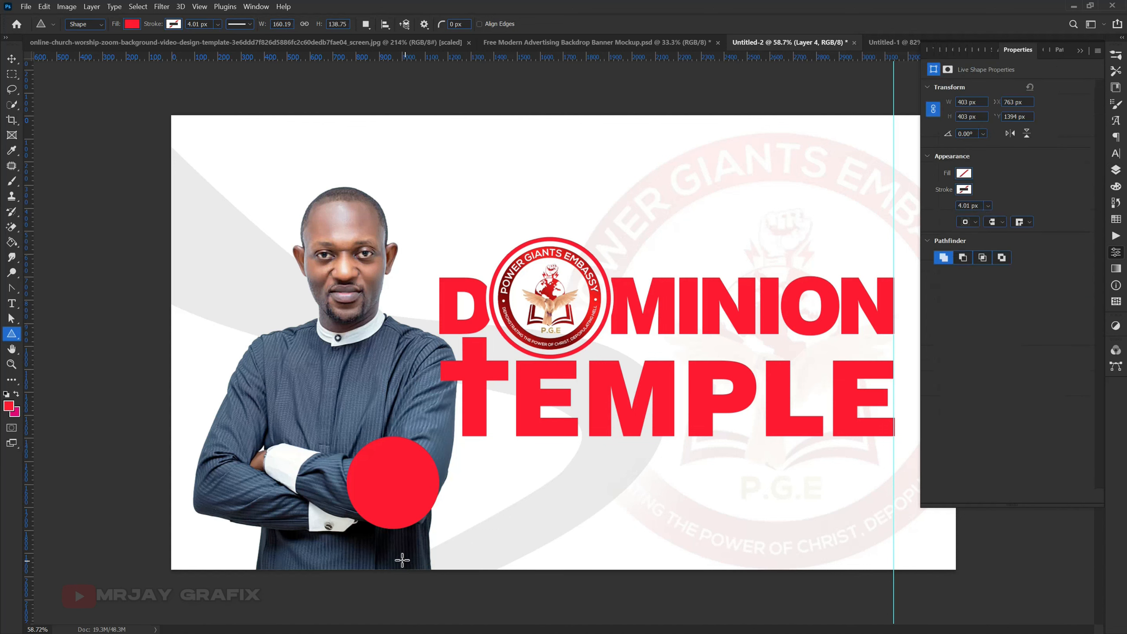
- Rotate the small triangle to -165° so it points downward like a speech bubble tail
{"action": "key", "text": "v"}
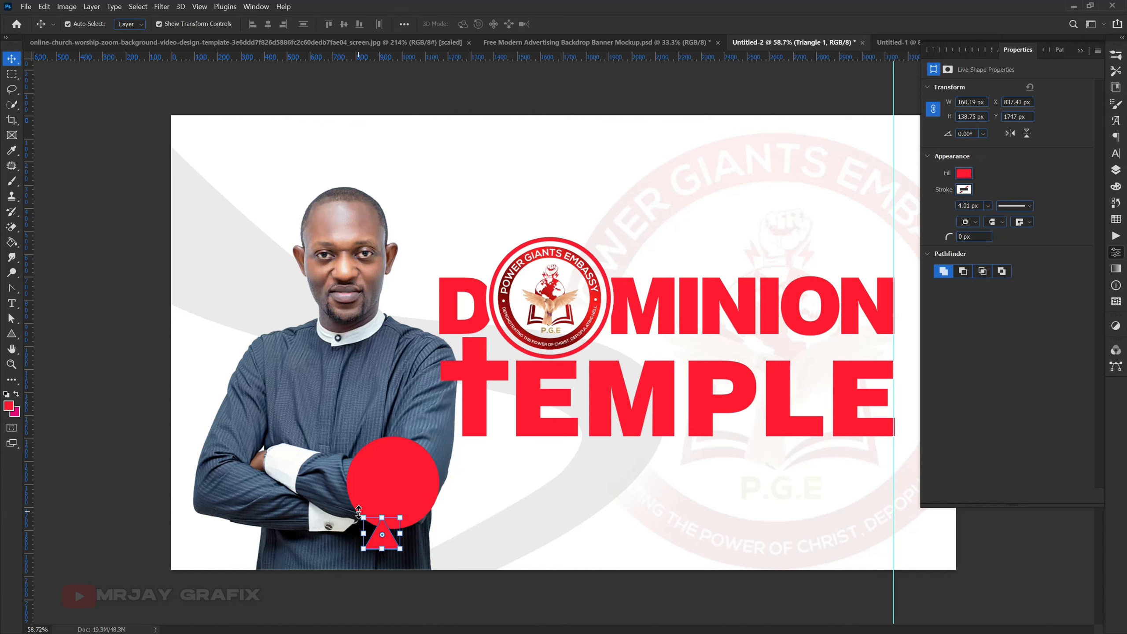
{"action": "key", "text": "ctrl+t"}
{"action": "left_click_drag", "start_coordinate": [350, 516], "coordinate": [438, 593]}
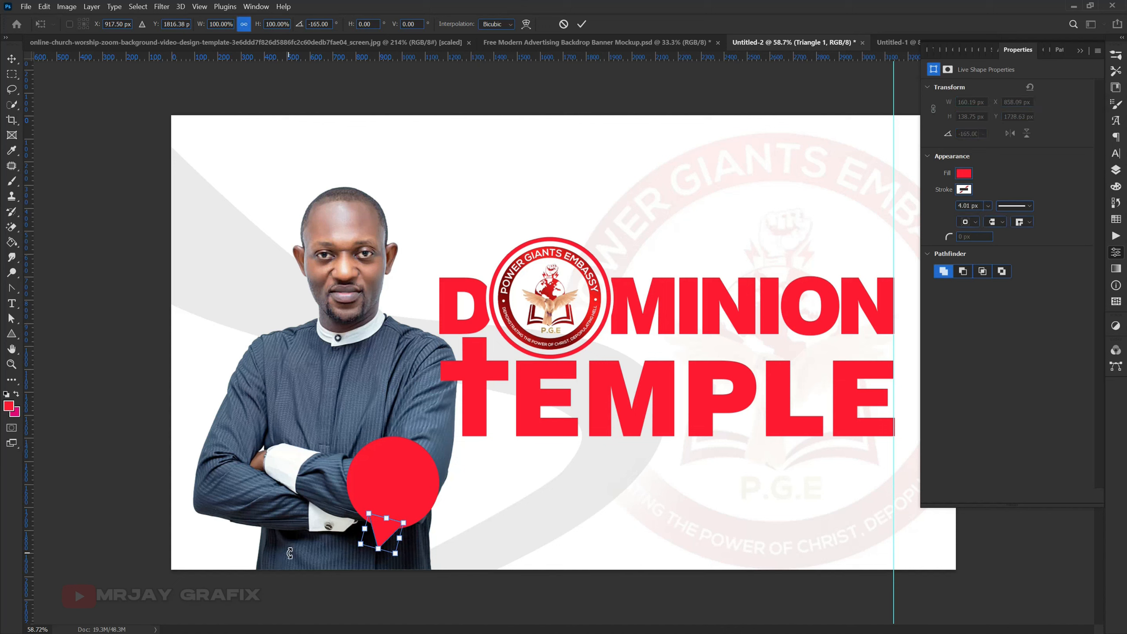
{"action": "key", "text": "Return"}
{"action": "left_click", "coordinate": [129, 502]}
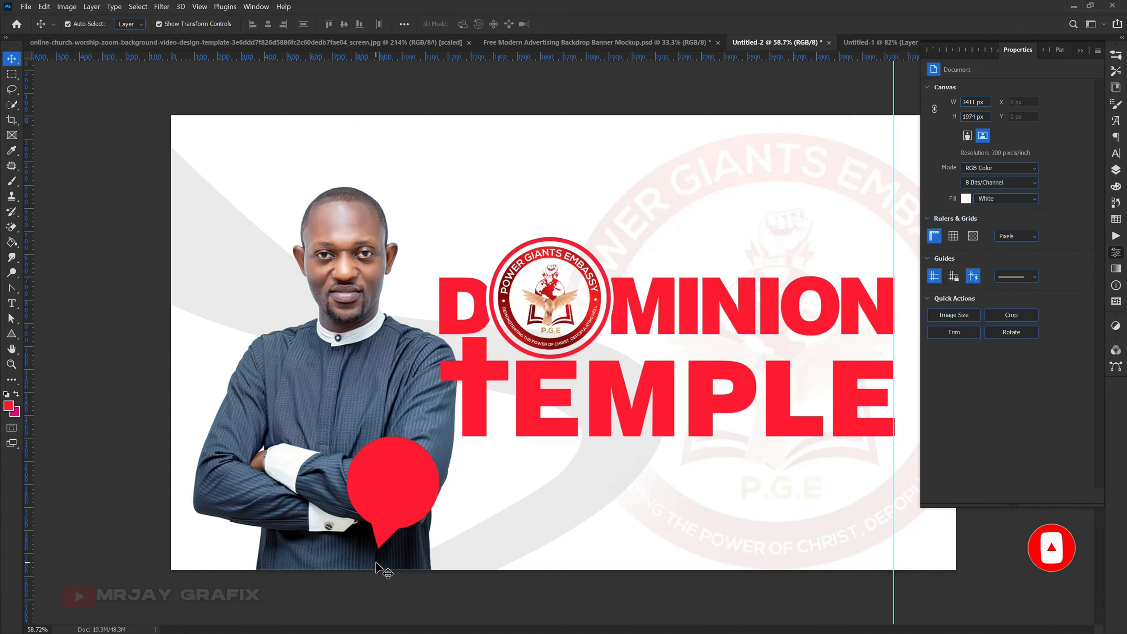
- Nudge the triangle tail upward so it overlaps further into the red circle
{"action": "left_click", "coordinate": [376, 534]}
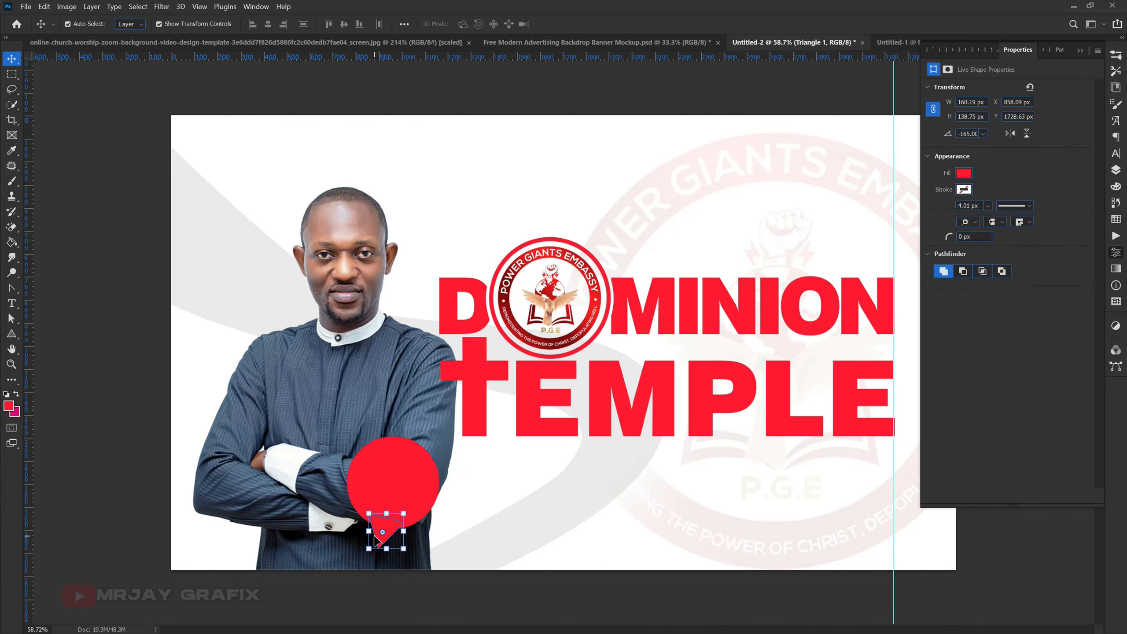
{"action": "key", "text": "Up"}
{"action": "key", "text": "Up"}
{"action": "key", "text": "Up"}
{"action": "key", "text": "Up"}
{"action": "key", "text": "Up"}
{"action": "key", "text": "Up"}
{"action": "key", "text": "Up"}
{"action": "key", "text": "Up"}
{"action": "key", "text": "Up"}
{"action": "key", "text": "Up"}
{"action": "key", "text": "Up"}
{"action": "key", "text": "Up"}
{"action": "key", "text": "Up"}
{"action": "key", "text": "Up"}
{"action": "left_click", "coordinate": [304, 517]}
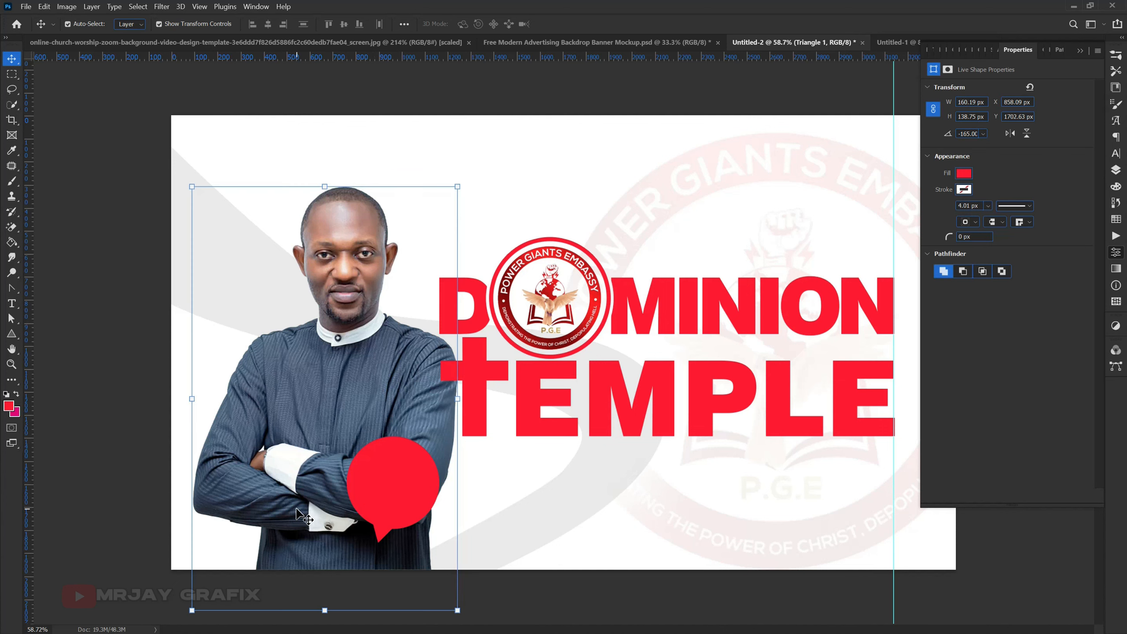
- Select the triangle tail and the red circle together and merge them into a single speech bubble shape layer
{"action": "left_click", "coordinate": [385, 535]}
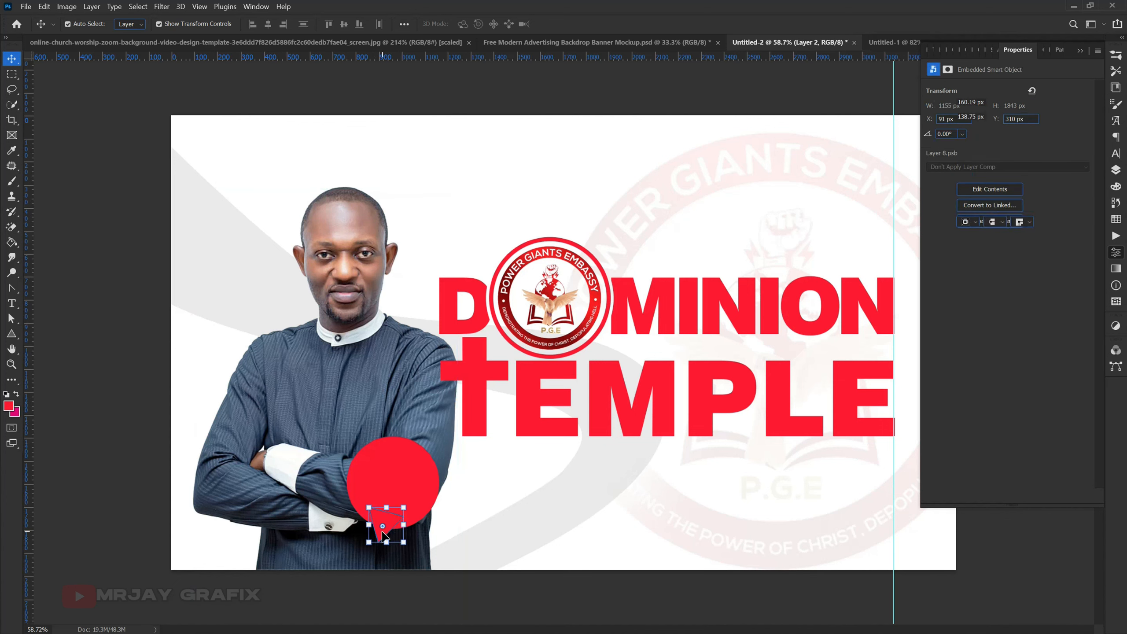
{"action": "left_click", "coordinate": [397, 465], "text": "shift"}
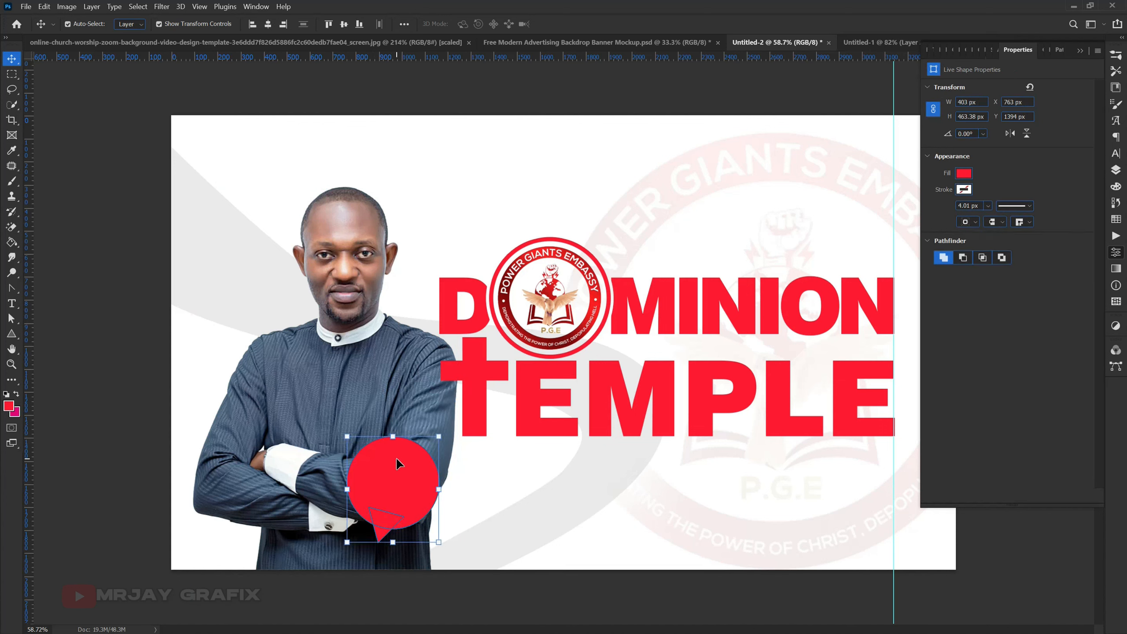
{"action": "left_click", "coordinate": [1115, 170]}
{"action": "key", "text": "ctrl"}
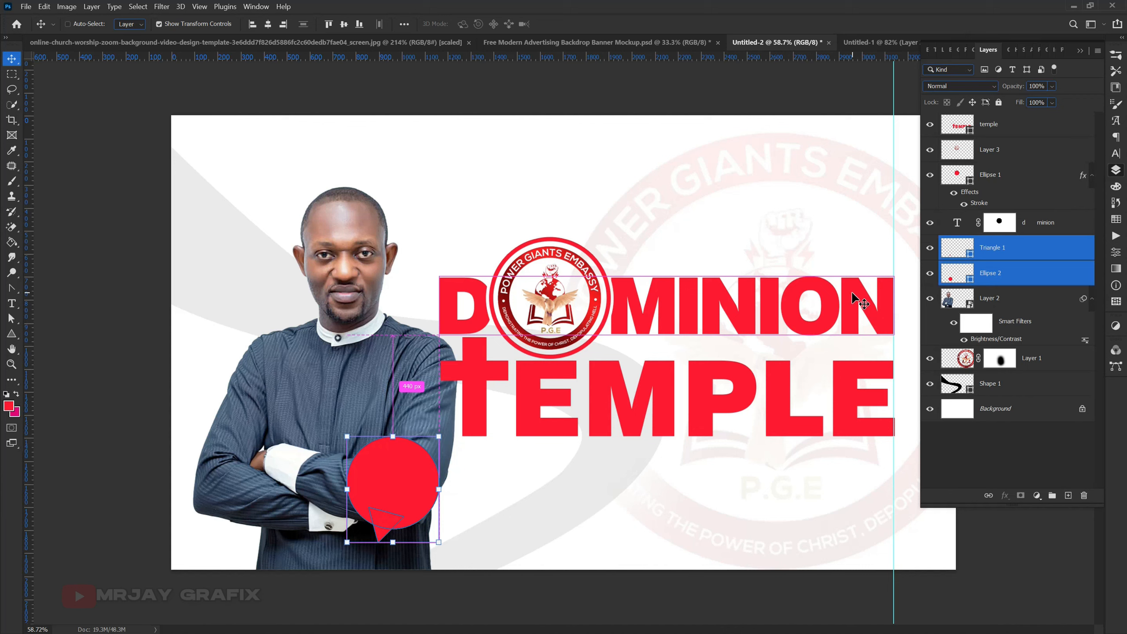
{"action": "key", "text": "ctrl+e"}
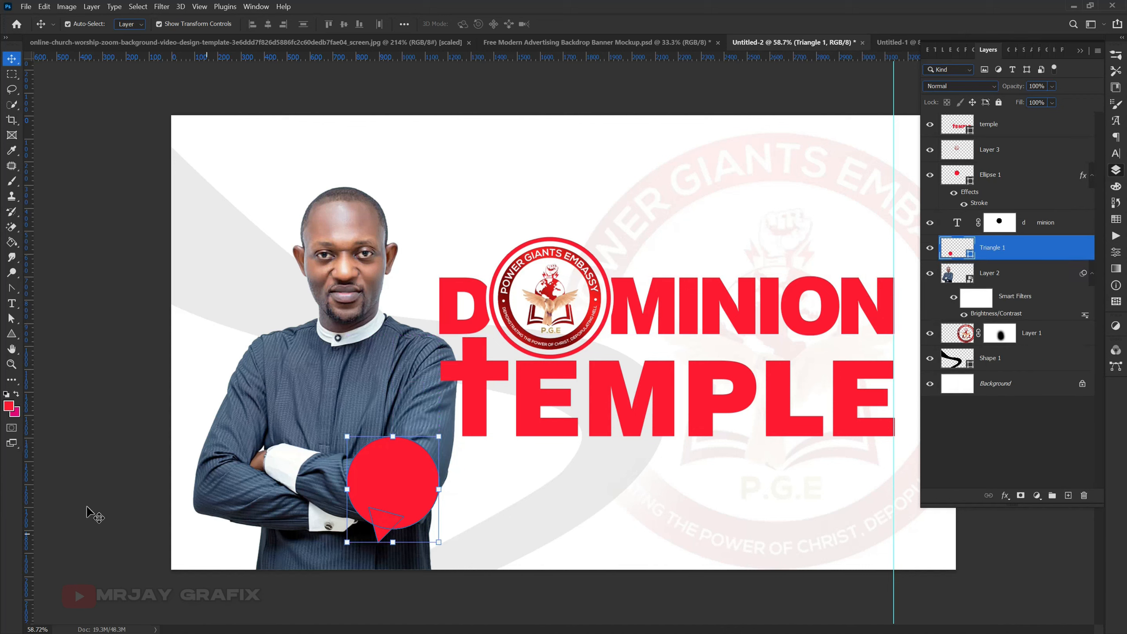
{"action": "left_click", "coordinate": [138, 523]}
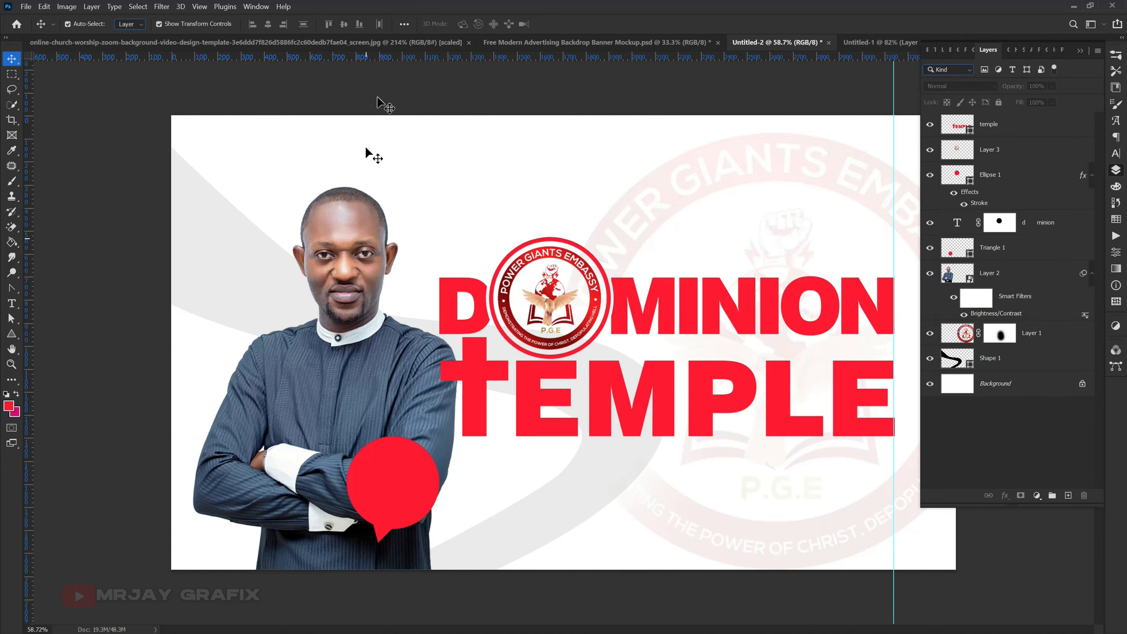
- Switch to the Untitled-1 document and lock the pastor's photo and black swoosh shape layers
{"action": "left_click", "coordinate": [851, 45]}
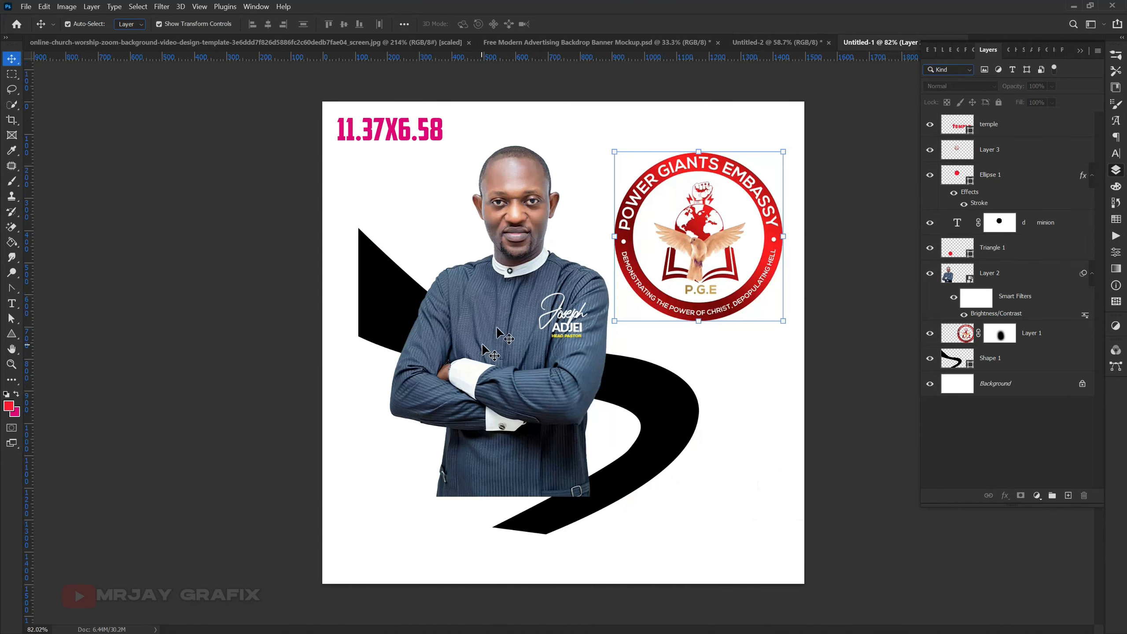
{"action": "left_click", "coordinate": [520, 307]}
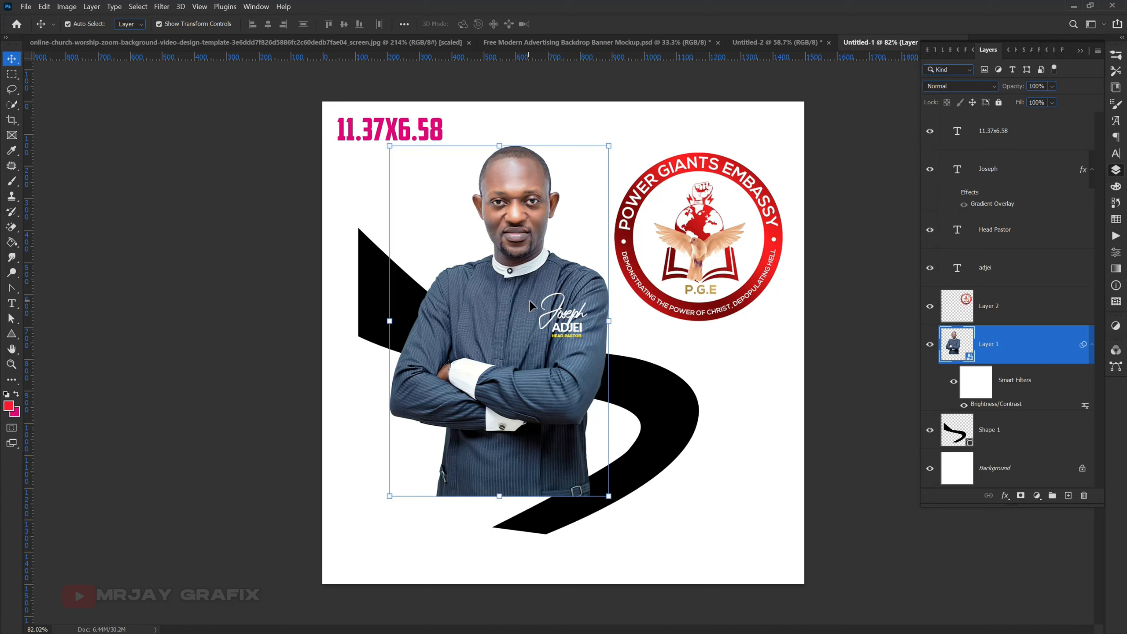
{"action": "left_click", "coordinate": [656, 400], "text": "shift"}
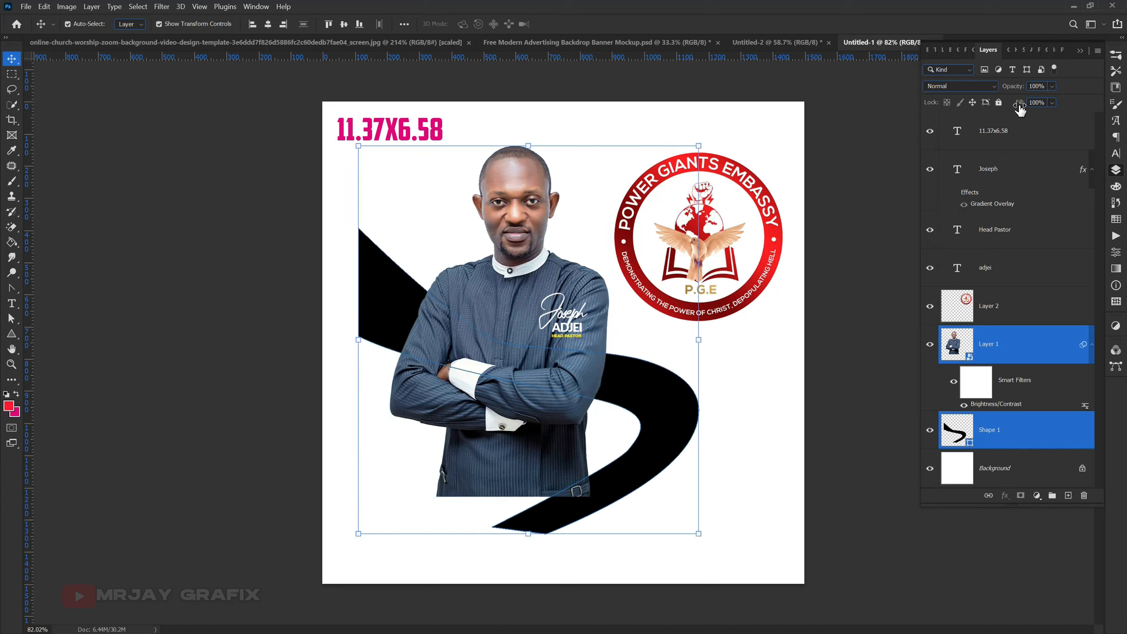
{"action": "left_click", "coordinate": [996, 130]}
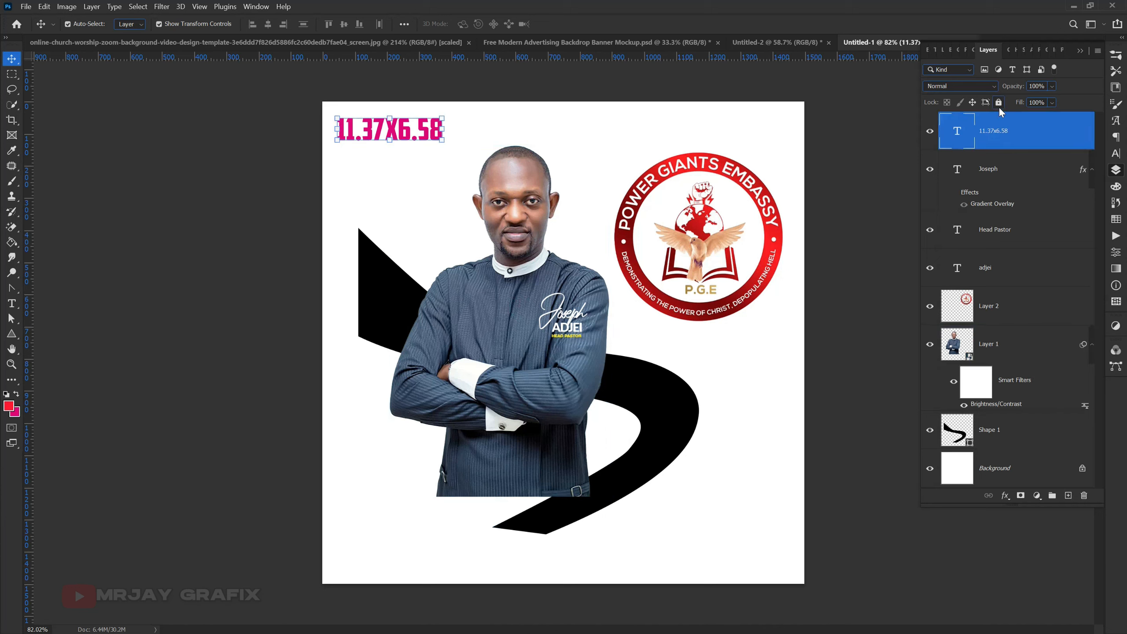
{"action": "left_click", "coordinate": [612, 384]}
{"action": "left_click", "coordinate": [477, 297], "text": "shift"}
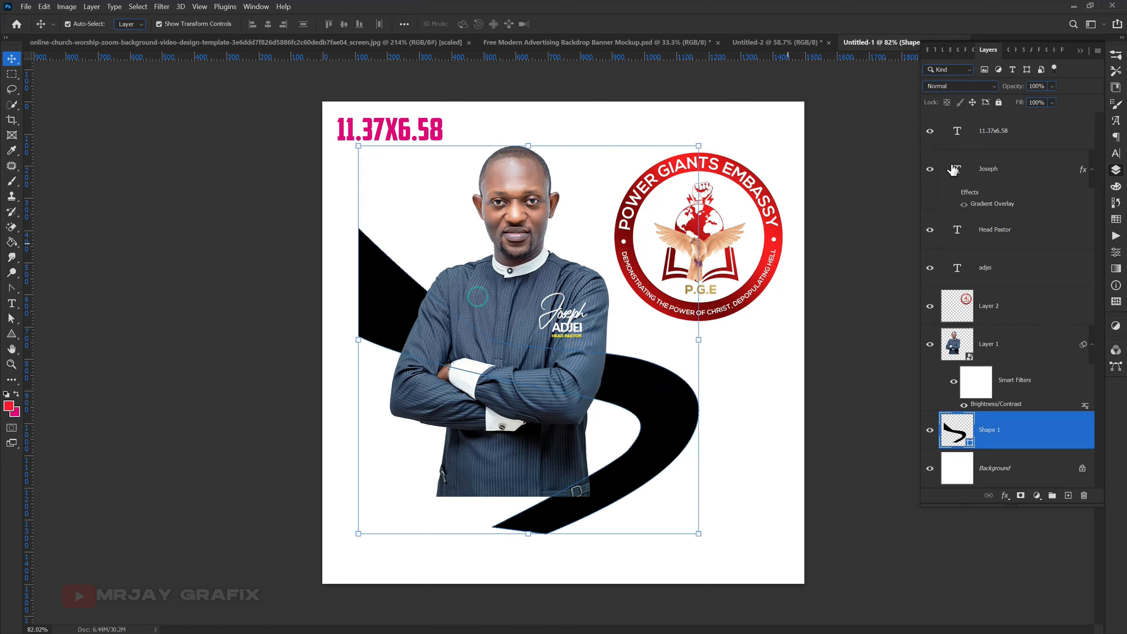
{"action": "left_click", "coordinate": [998, 103]}
- Copy the pastor's name and Head Pastor text layers together into the Untitled-2 banner and place them on the red speech bubble
{"action": "left_click_drag", "start_coordinate": [511, 273], "coordinate": [626, 359]}
{"action": "left_click_drag", "start_coordinate": [563, 318], "coordinate": [410, 444]}
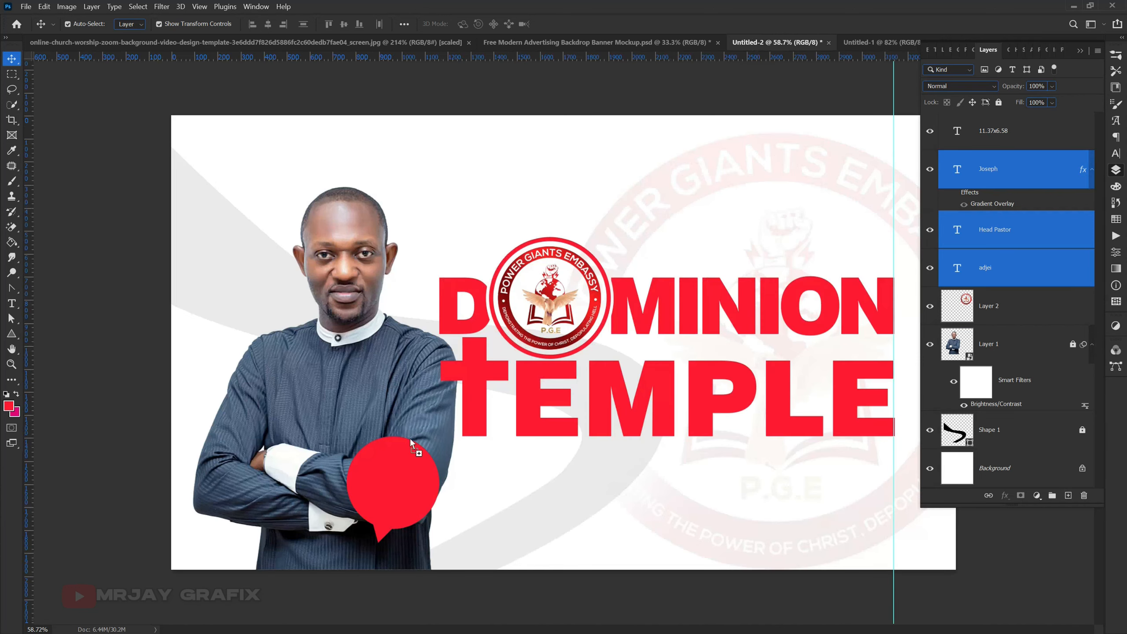
{"action": "mouse_move", "coordinate": [394, 497]}
{"action": "left_mouse_down"}
{"action": "mouse_move", "coordinate": [387, 488]}
{"action": "mouse_move", "coordinate": [402, 491]}
{"action": "mouse_move", "coordinate": [407, 514]}
{"action": "left_mouse_up"}
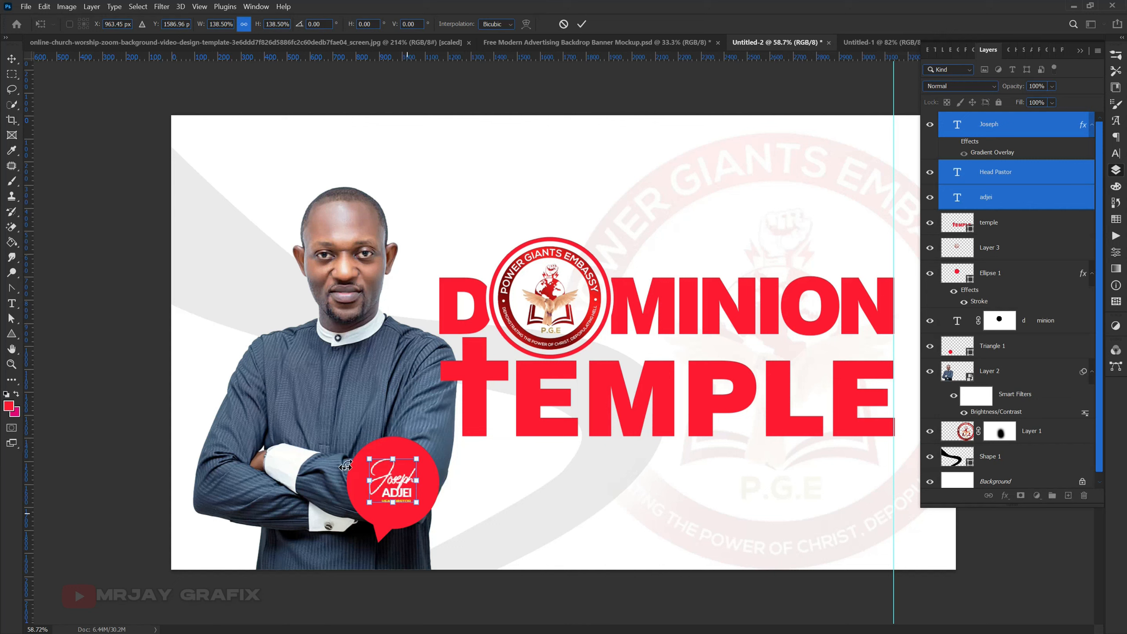
- Scale the name and title text up to 167.38% and nudge it slightly left inside the speech bubble
{"action": "left_click_drag", "start_coordinate": [369, 459], "coordinate": [362, 452]}
{"action": "left_click_drag", "start_coordinate": [418, 503], "coordinate": [420, 506]}
{"action": "key", "text": "Left"}
{"action": "key", "text": "Left"}
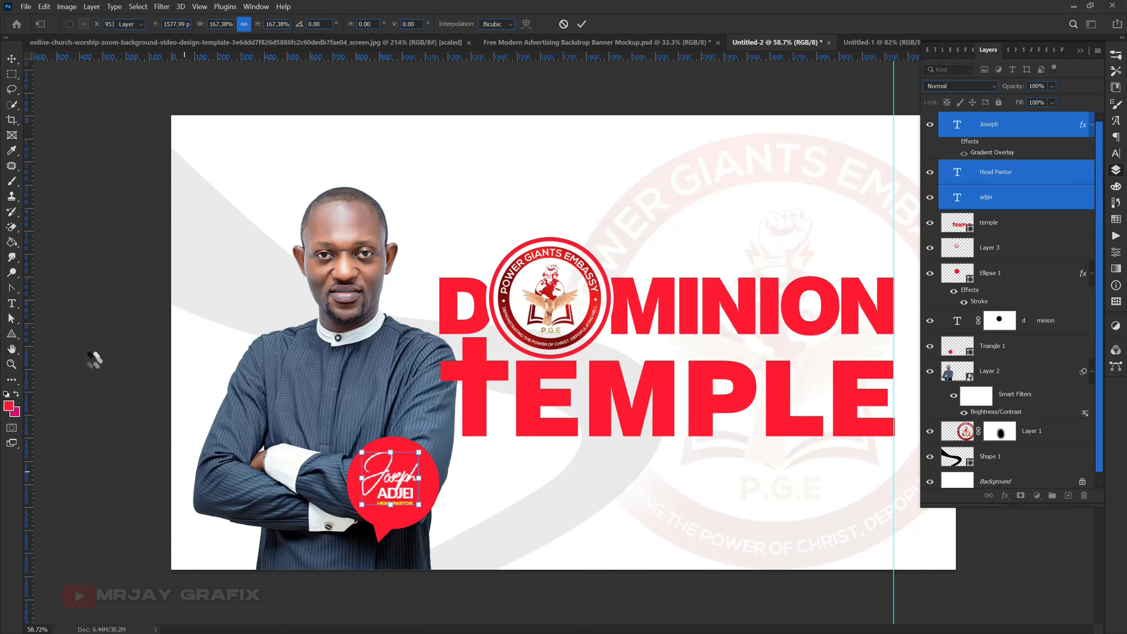
- Apply the scaling of the pastor's name and title text on the speech bubble and deselect the layers
{"action": "key", "text": "Return"}
{"action": "left_click", "coordinate": [134, 463]}
{"action": "scroll", "coordinate": [93, 476], "scroll_direction": "down", "scroll_amount": 1}
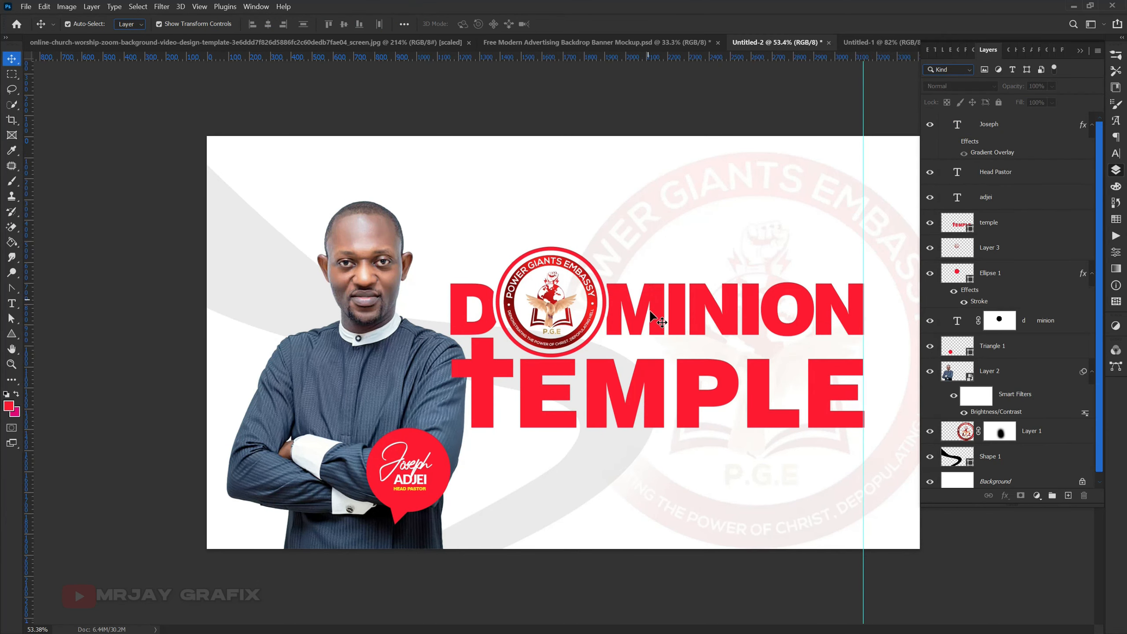
{"action": "left_click", "coordinate": [658, 394]}
{"action": "left_click", "coordinate": [498, 205]}
- Start a new text layer in the blank area above the DOMINION title and set its size to 40 pt
{"action": "key", "text": "t"}
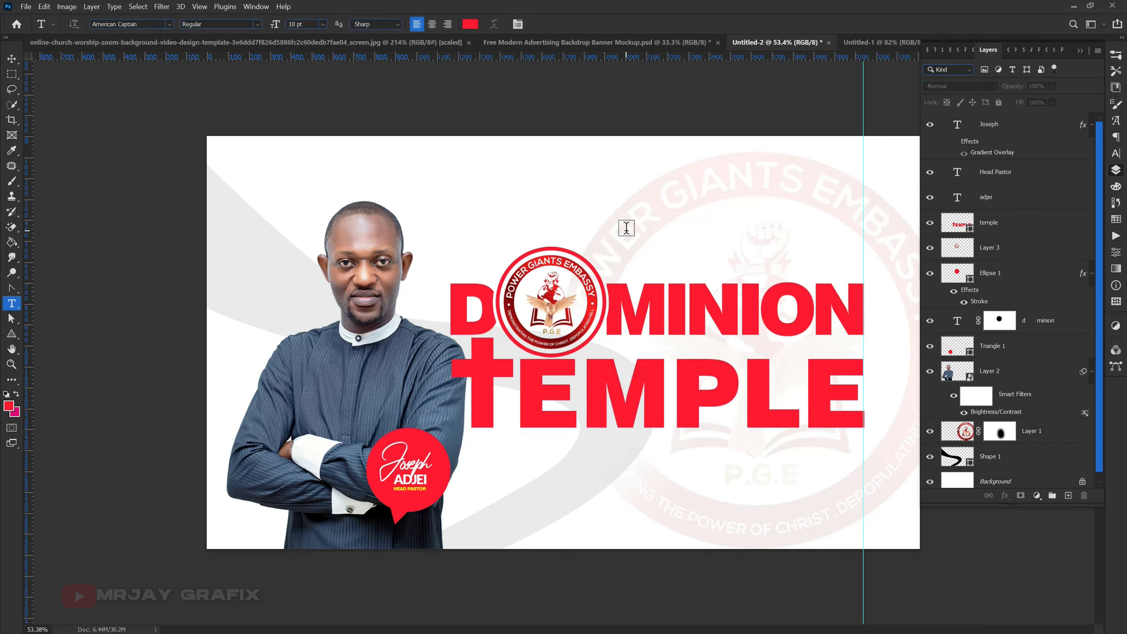
{"action": "left_click", "coordinate": [575, 202]}
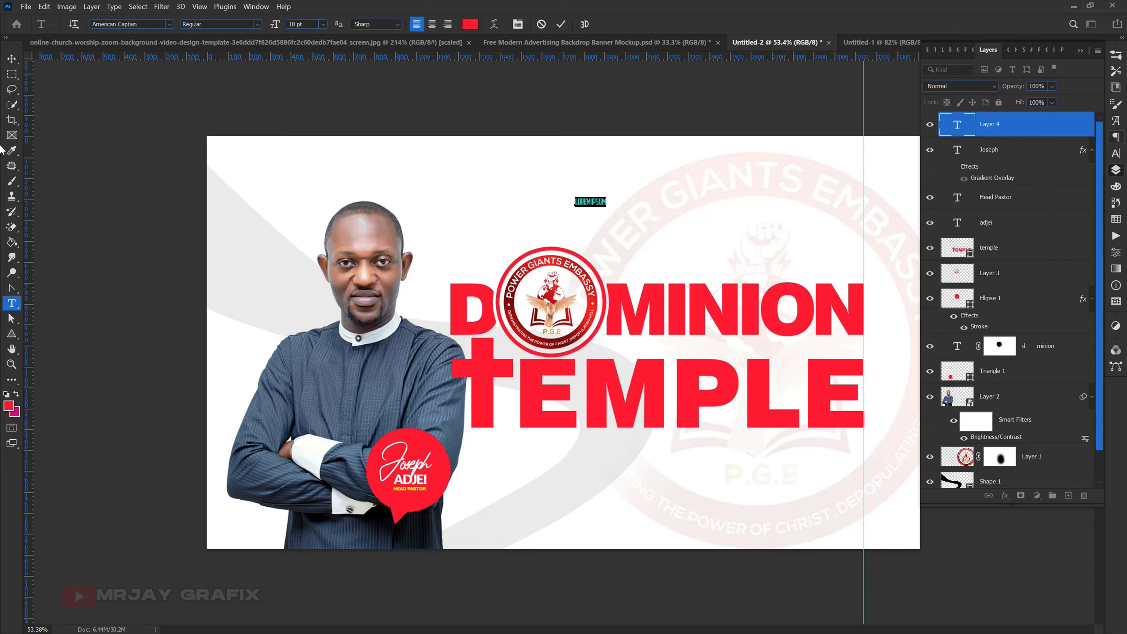
{"action": "left_click", "coordinate": [1117, 153]}
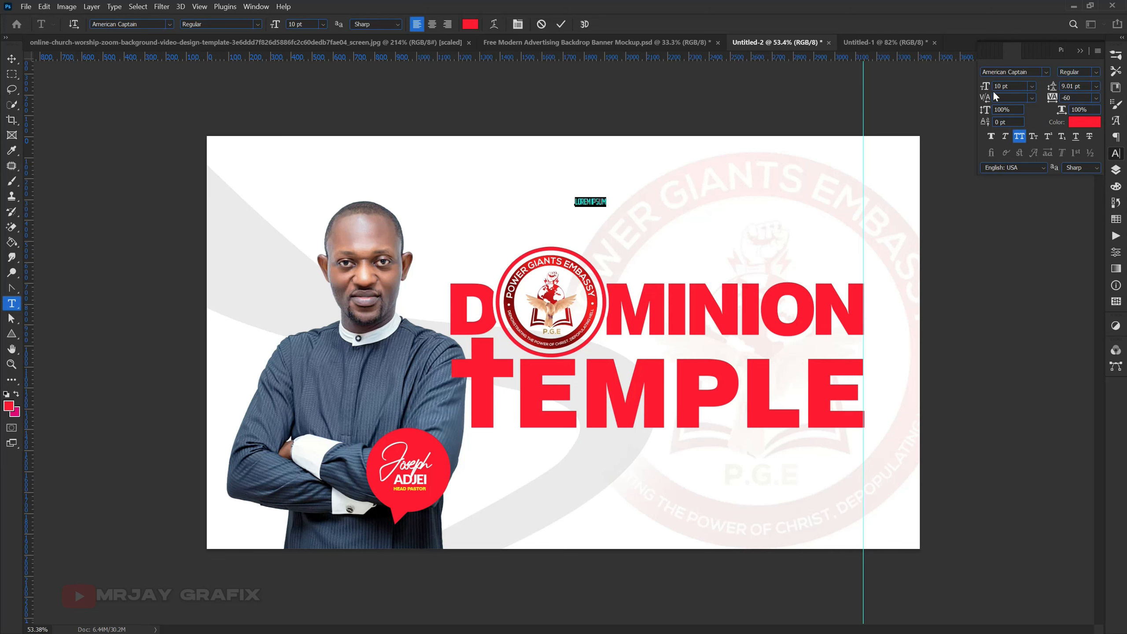
{"action": "left_click_drag", "start_coordinate": [986, 89], "coordinate": [1004, 93]}
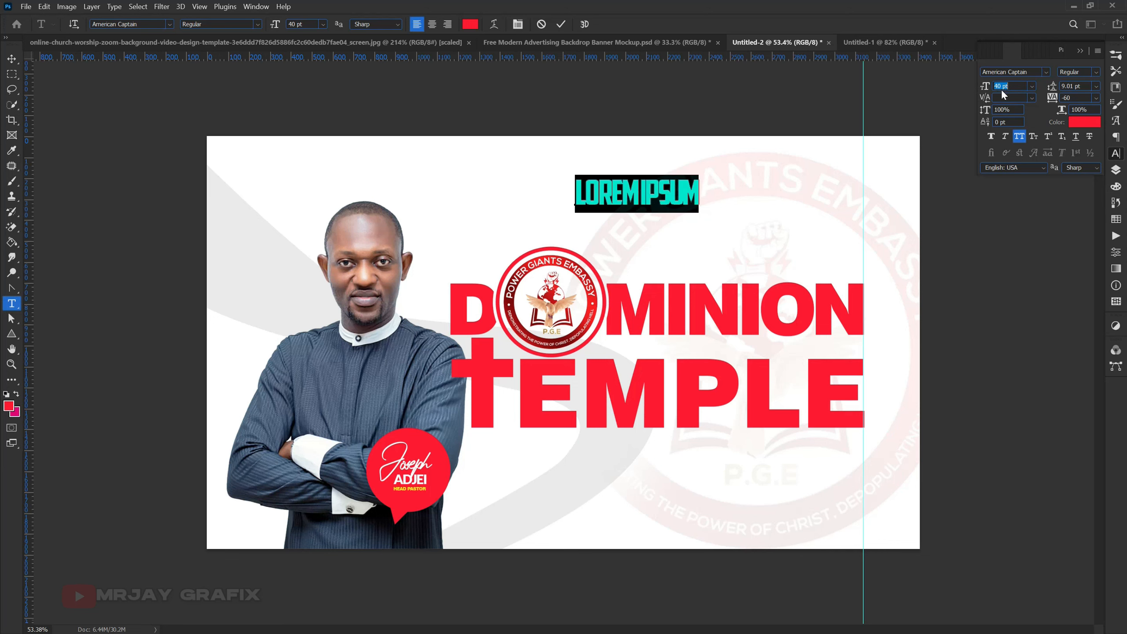
- Set the new text's font to the script Autograf PERSONAL USE ONLY and turn off its All Caps formatting
{"action": "left_click", "coordinate": [1045, 72]}
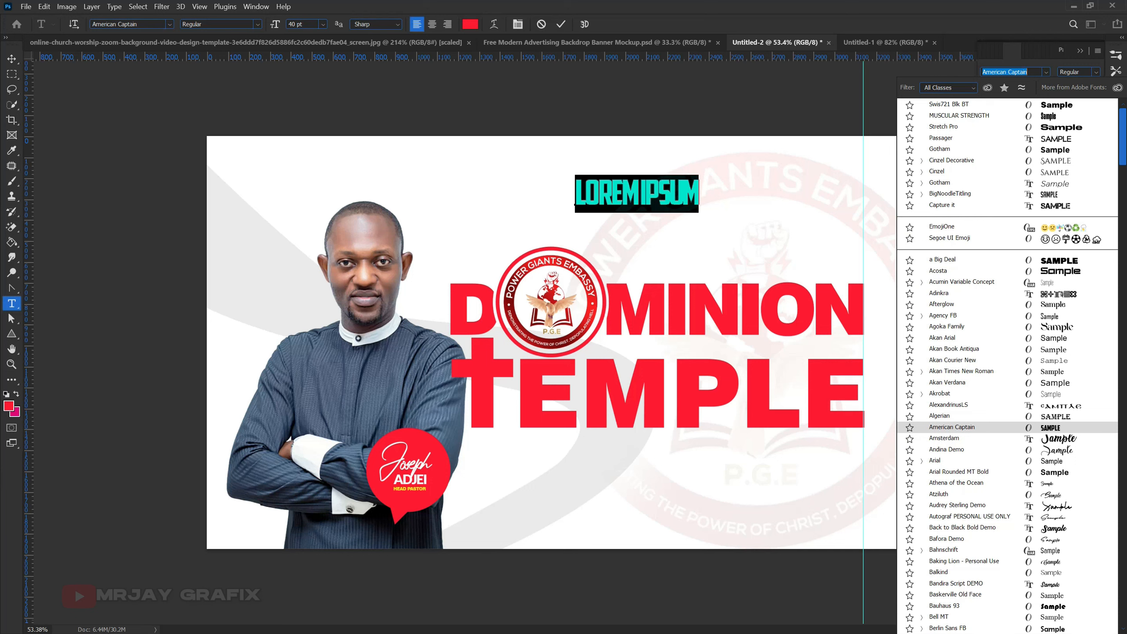
{"action": "left_click", "coordinate": [959, 91]}
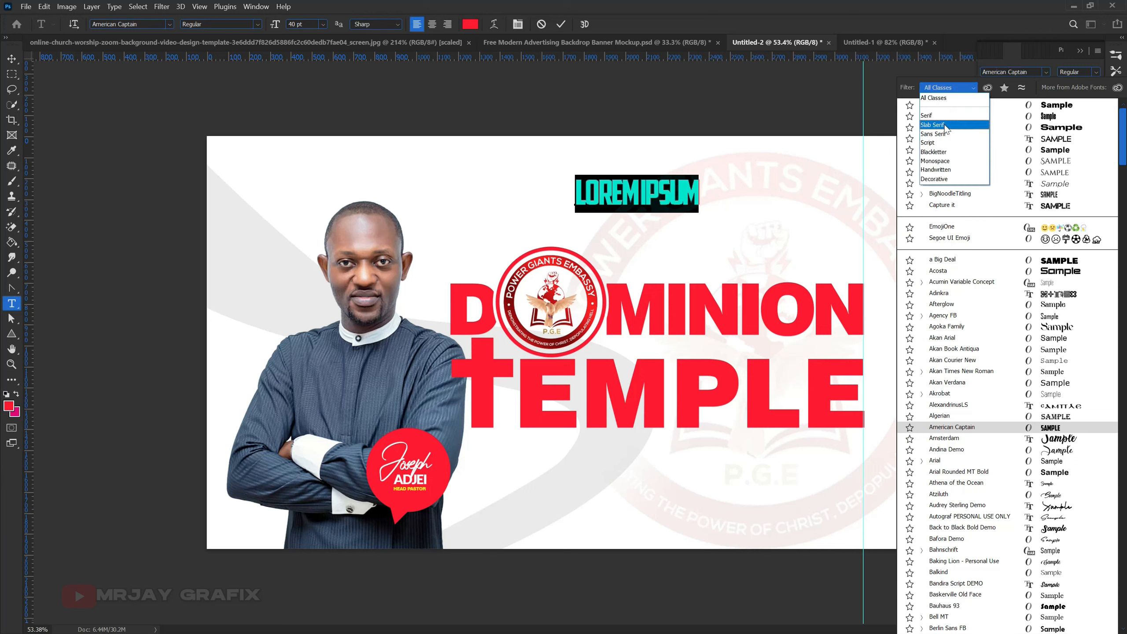
{"action": "left_click", "coordinate": [940, 143]}
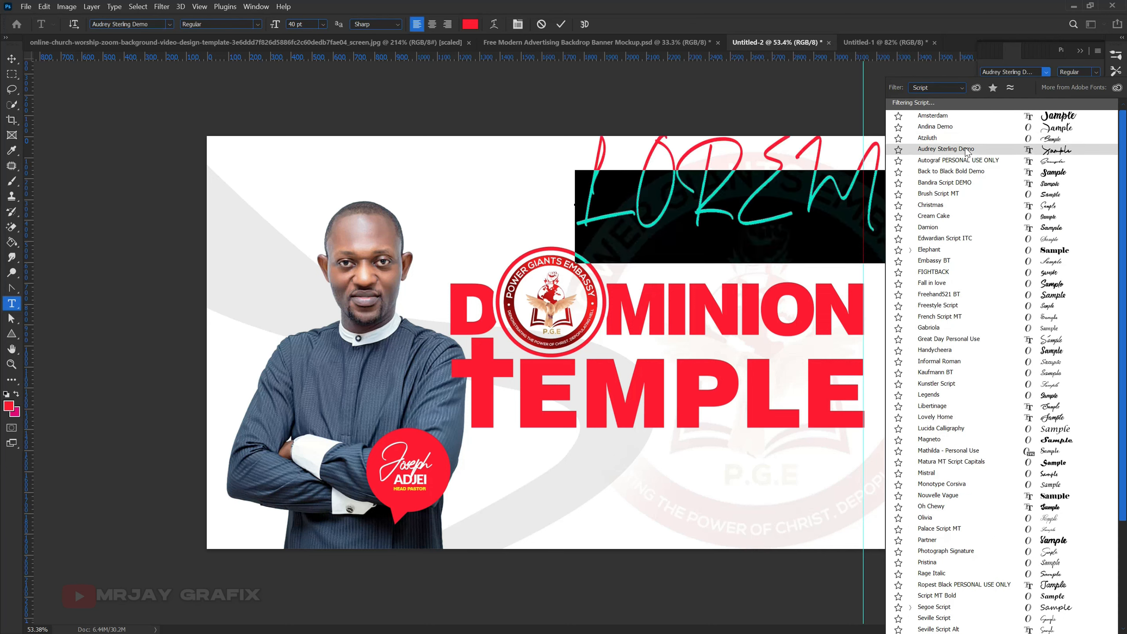
{"action": "left_click", "coordinate": [972, 161]}
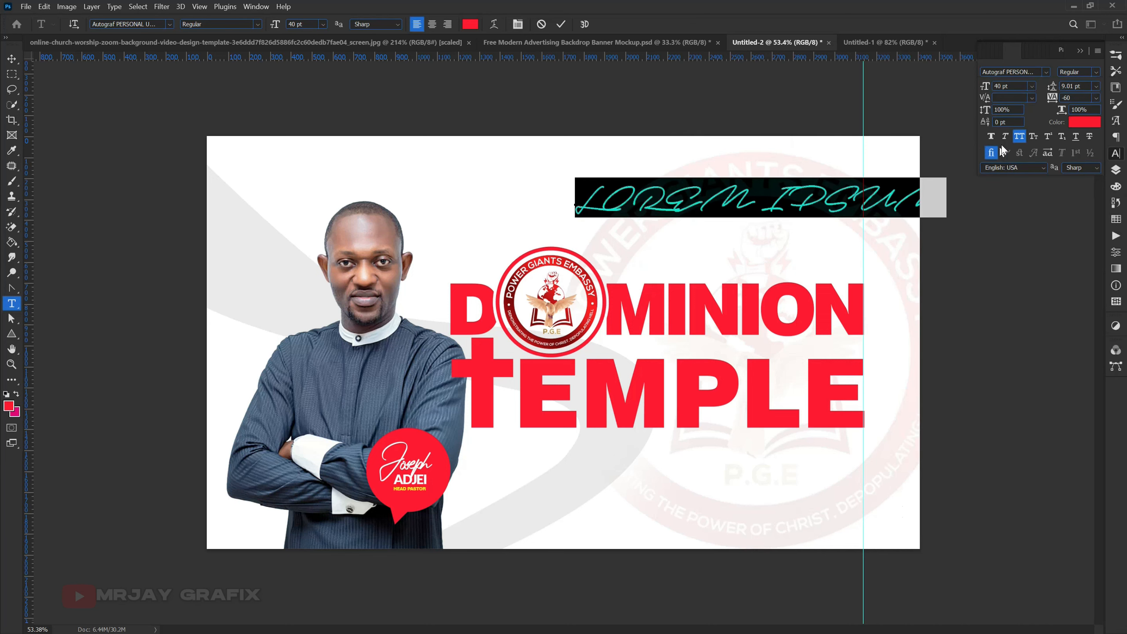
{"action": "double_click", "coordinate": [605, 188]}
{"action": "key", "text": "ctrl+shift+k"}
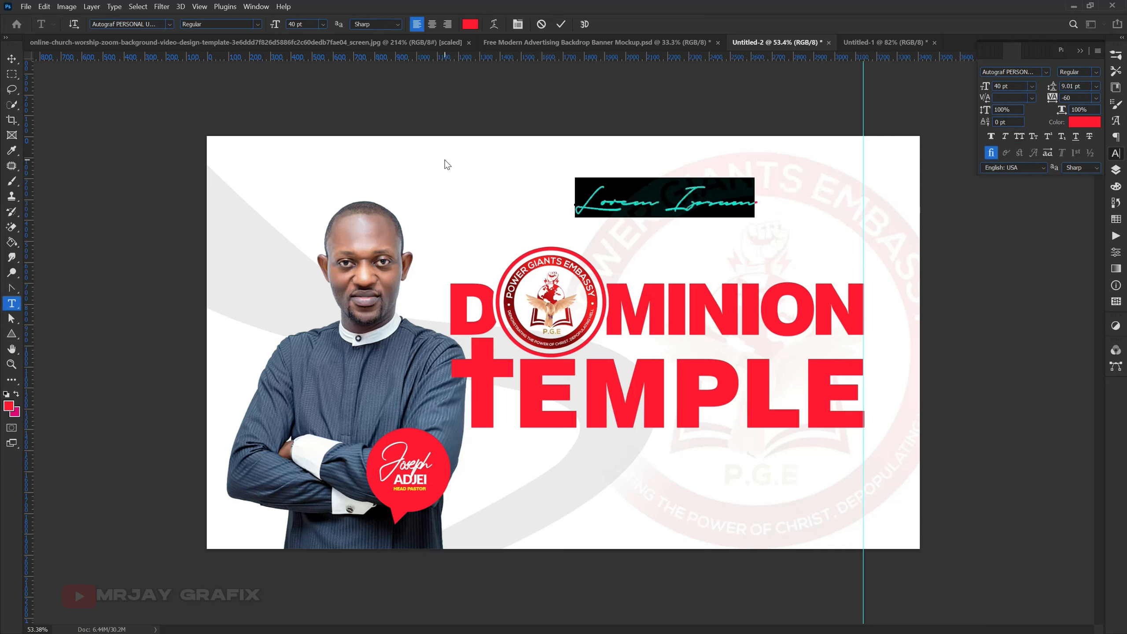
- Replace the placeholder text with "Welcome To" and commit it
{"action": "type", "text": "We"}
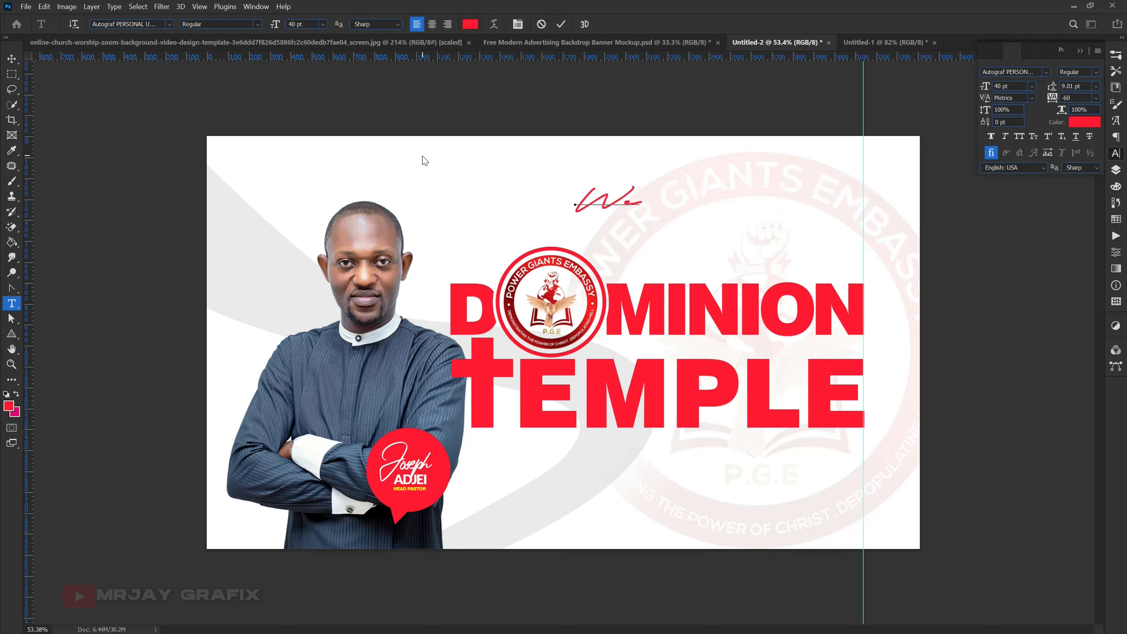
{"action": "type", "text": "lcome"}
{"action": "type", "text": "To"}
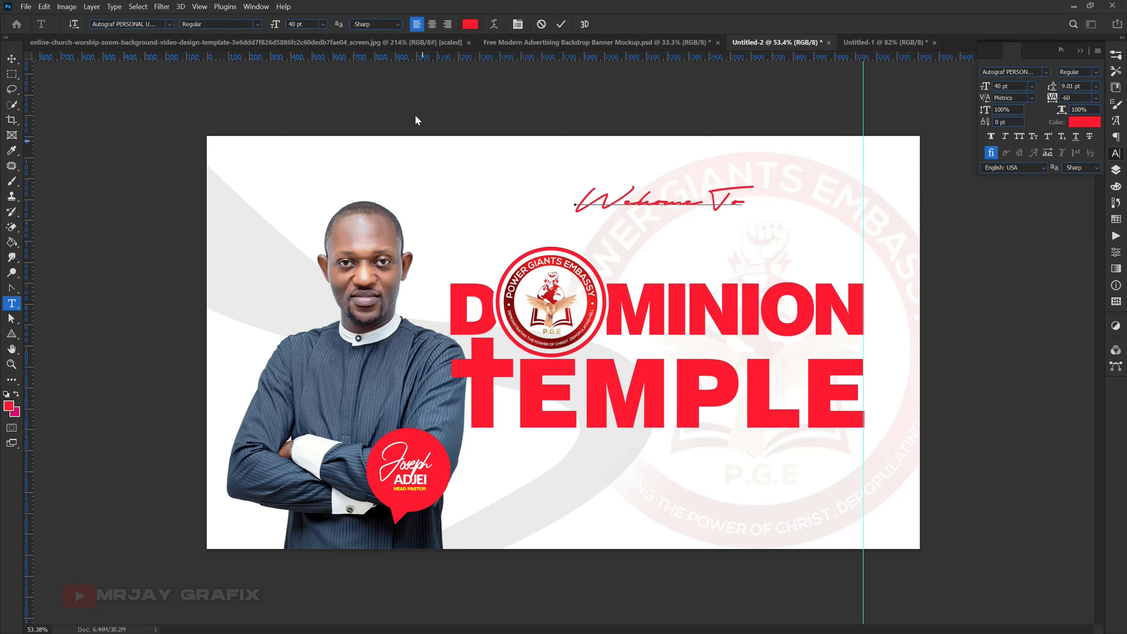
{"action": "left_click", "coordinate": [562, 26]}
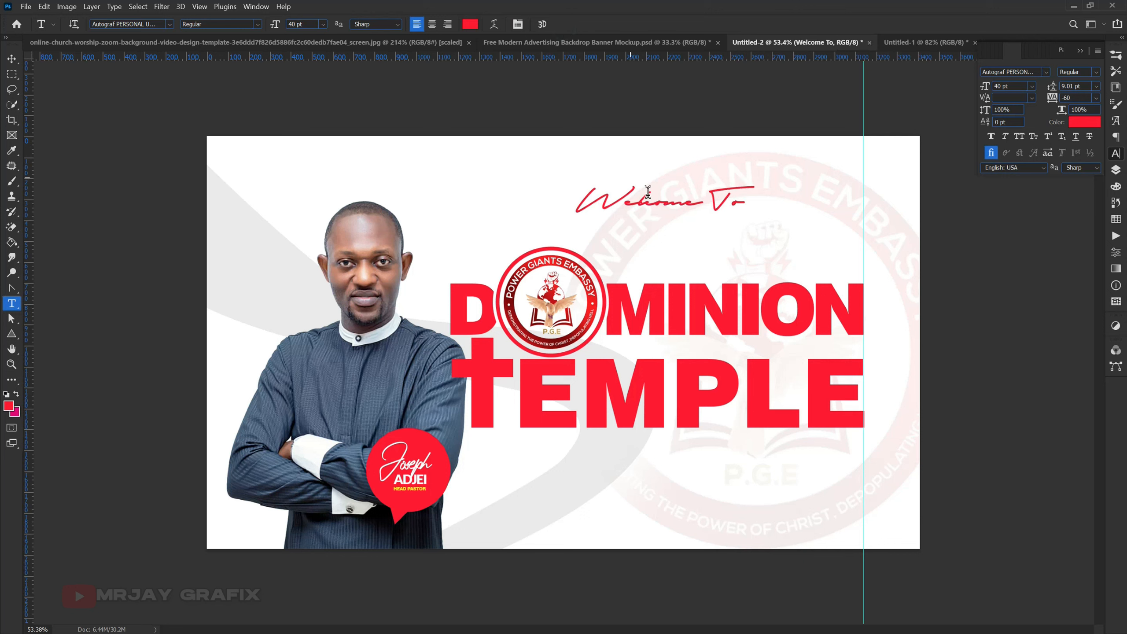
- Move the Welcome To text to just above MINION and recolour it black (000000) at 70% opacity
{"action": "key", "text": "v"}
{"action": "left_click_drag", "start_coordinate": [656, 208], "coordinate": [705, 408]}
{"action": "left_click", "coordinate": [1085, 122]}
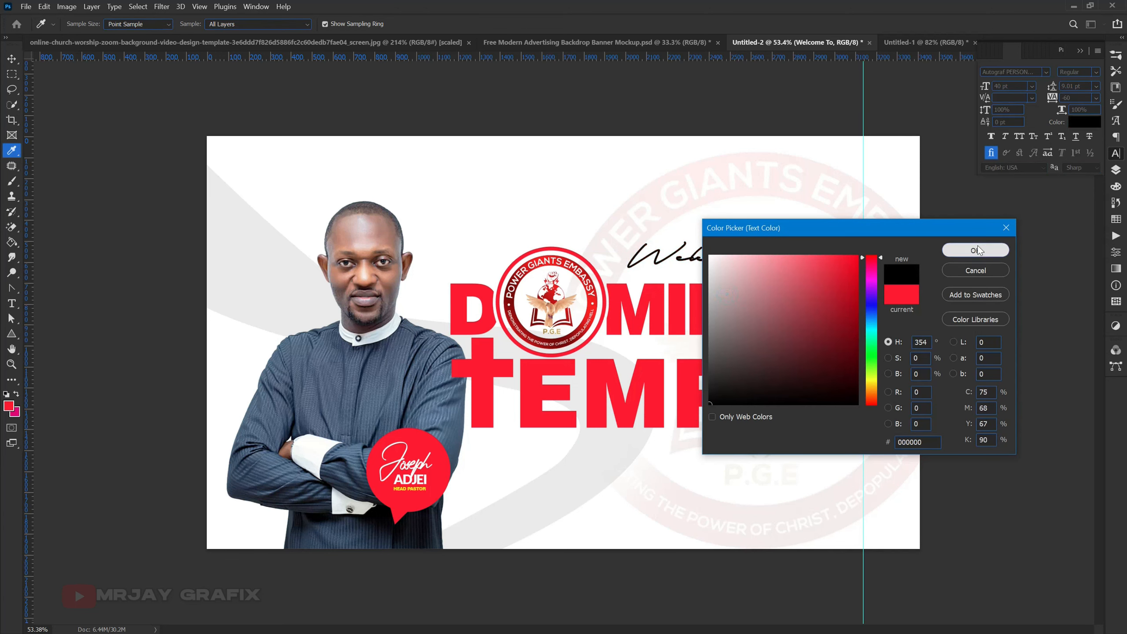
{"action": "left_click", "coordinate": [975, 250]}
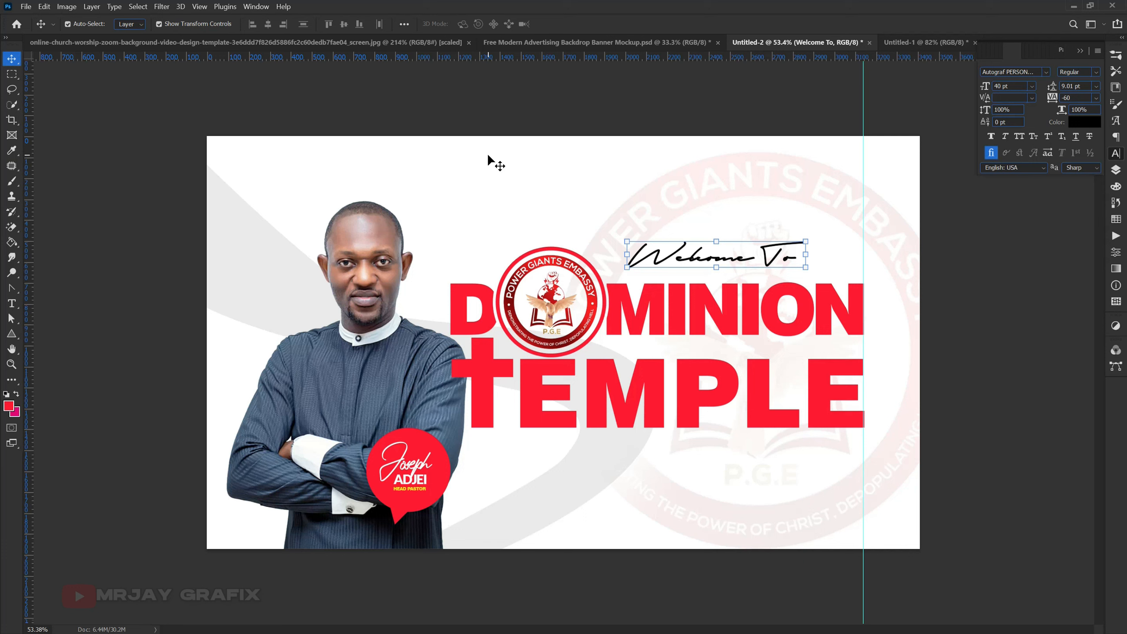
{"action": "left_click", "coordinate": [447, 124]}
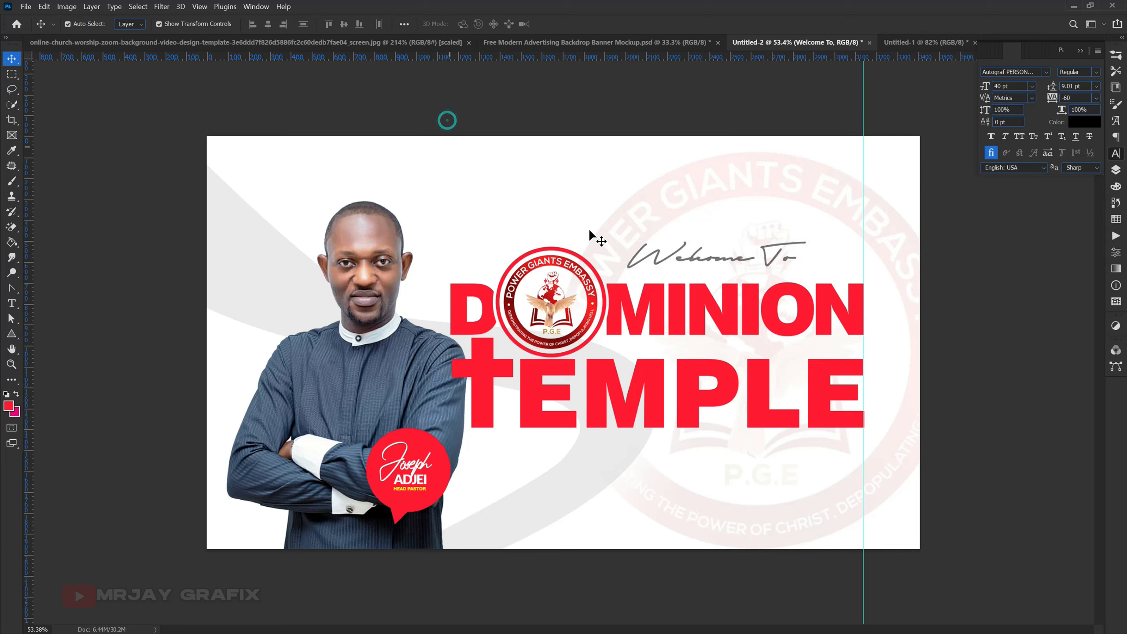
- Lower the large watermark logo layer's opacity to 3% and lock the layer
{"action": "left_click", "coordinate": [661, 200]}
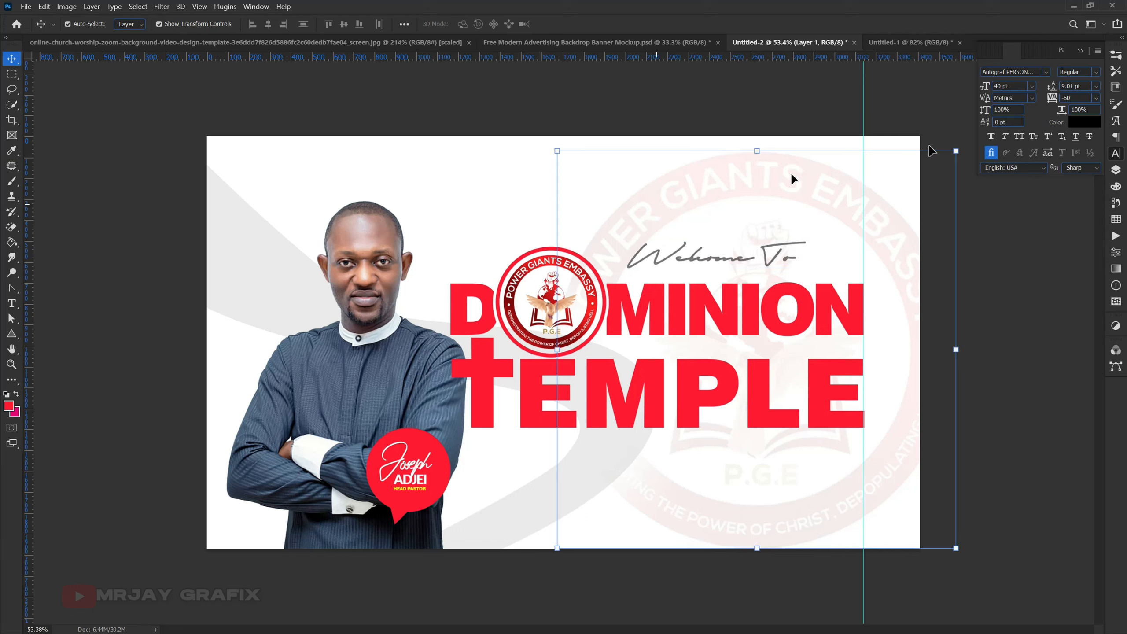
{"action": "left_click", "coordinate": [1117, 172]}
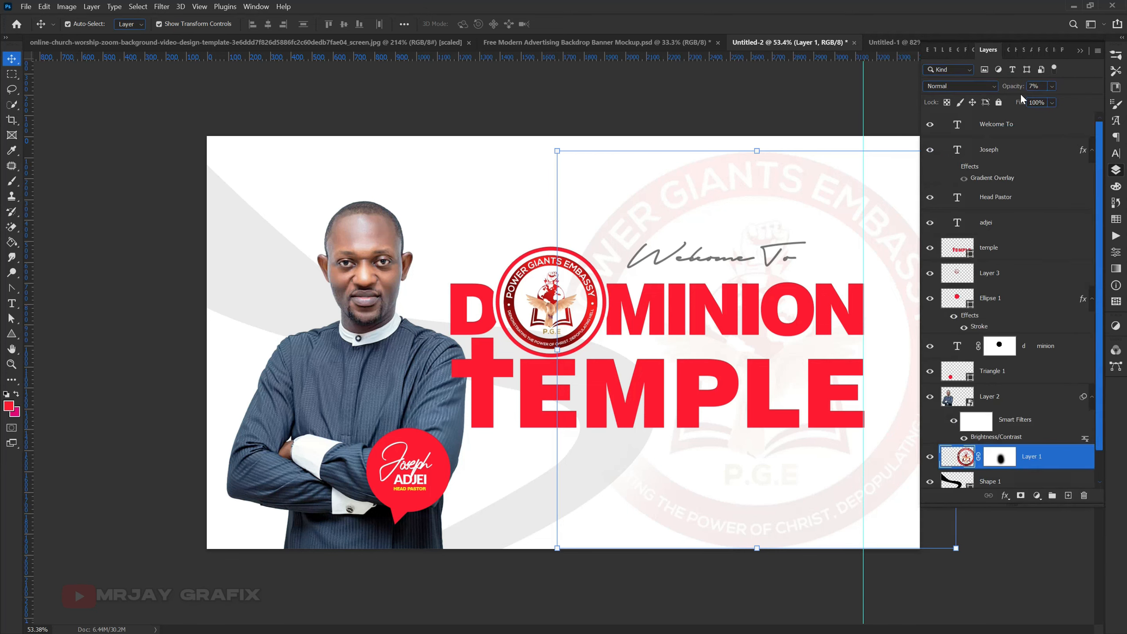
{"action": "left_click_drag", "start_coordinate": [1010, 91], "coordinate": [1009, 91]}
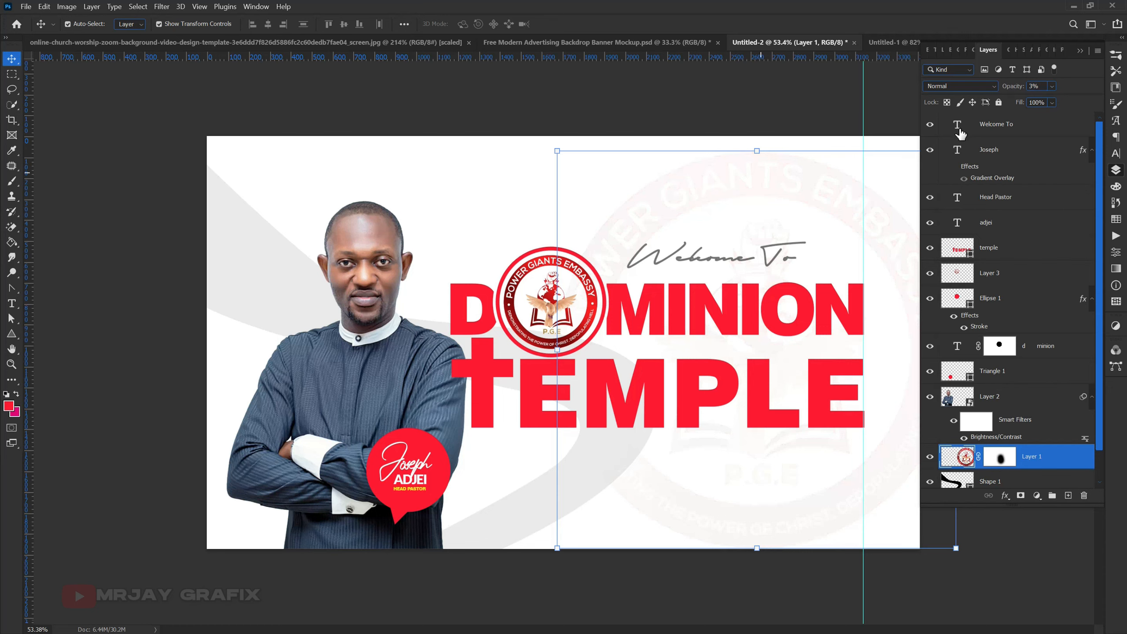
{"action": "left_click", "coordinate": [999, 102]}
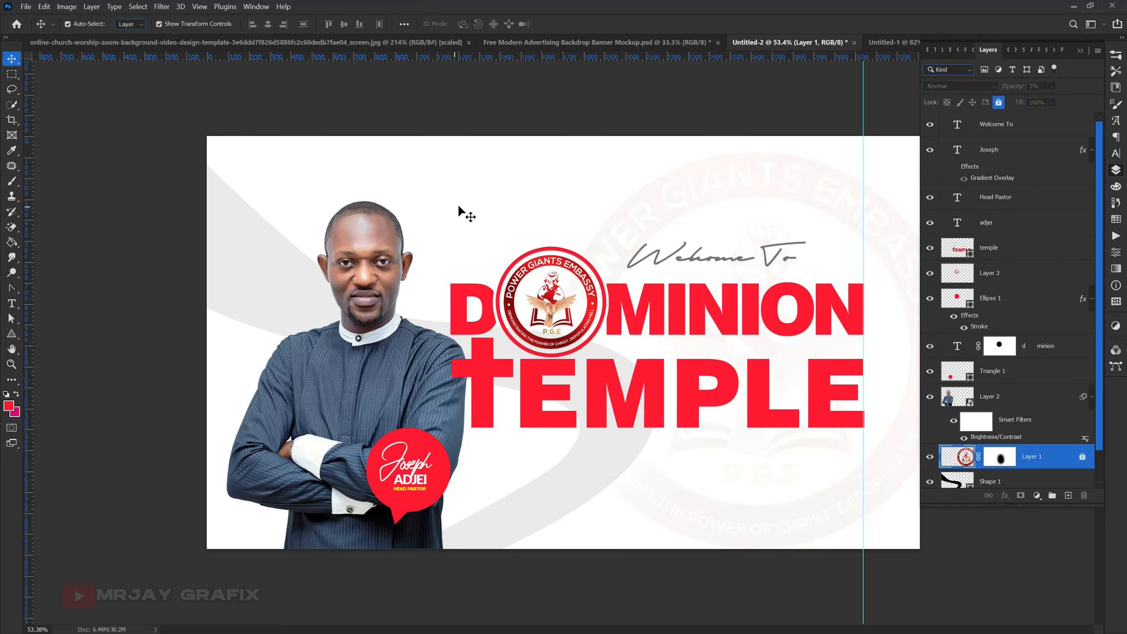
{"action": "left_click", "coordinate": [459, 207]}
- Shift the Welcome To text slightly left above MINION
{"action": "scroll", "coordinate": [571, 317], "scroll_direction": "down", "scroll_amount": 2}
{"action": "scroll", "coordinate": [571, 318], "scroll_direction": "up", "scroll_amount": 1}
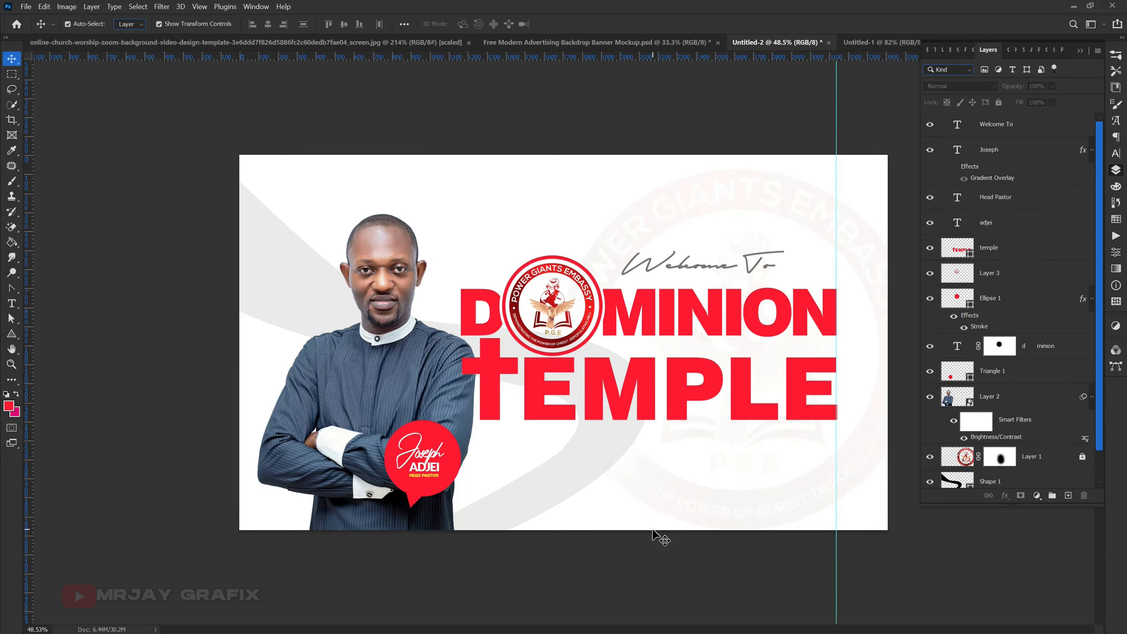
{"action": "left_click_drag", "start_coordinate": [662, 266], "coordinate": [655, 268]}
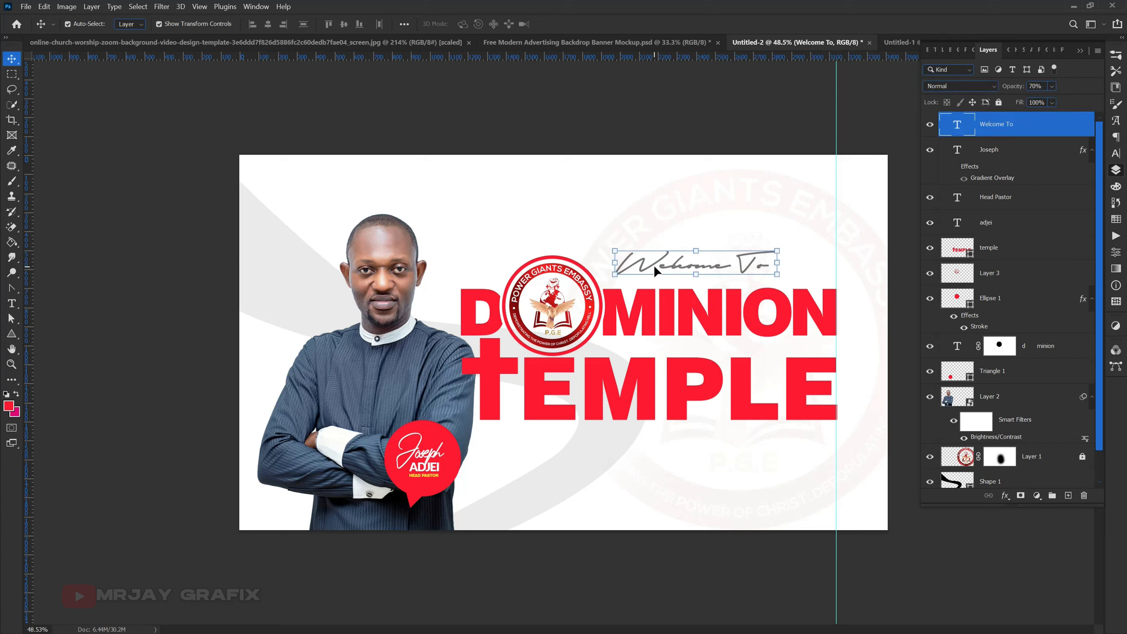
- Reset the font filter to All Classes and change the Welcome To text's font to hanson Hairline
{"action": "double_click", "coordinate": [617, 255]}
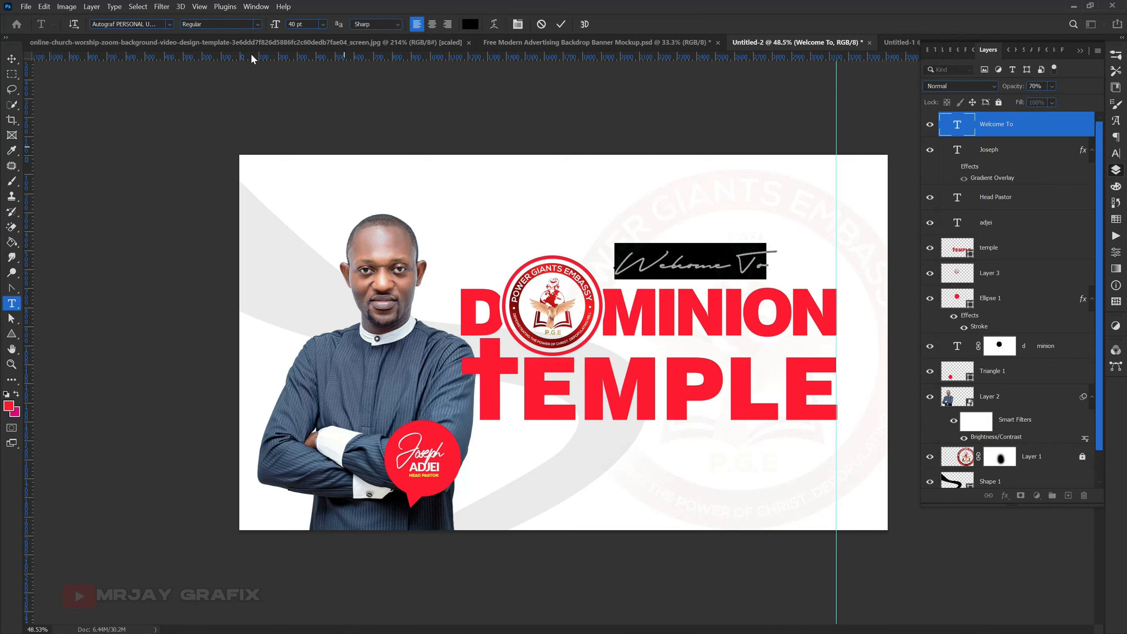
{"action": "left_click", "coordinate": [168, 28]}
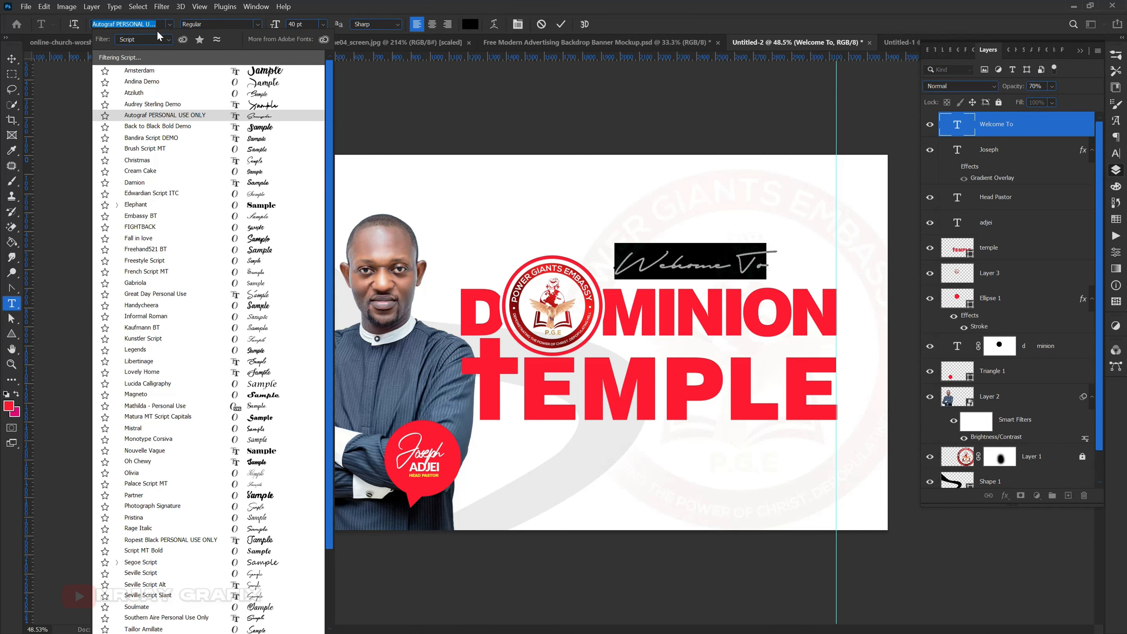
{"action": "left_click", "coordinate": [161, 41]}
{"action": "left_click", "coordinate": [150, 49]}
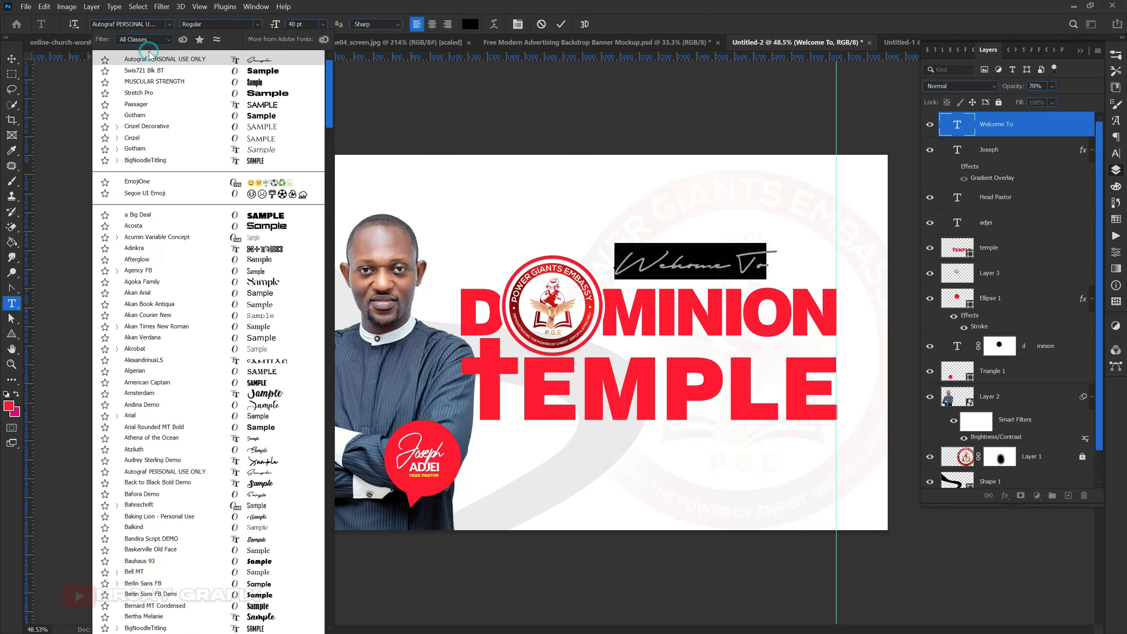
{"action": "left_click", "coordinate": [157, 27]}
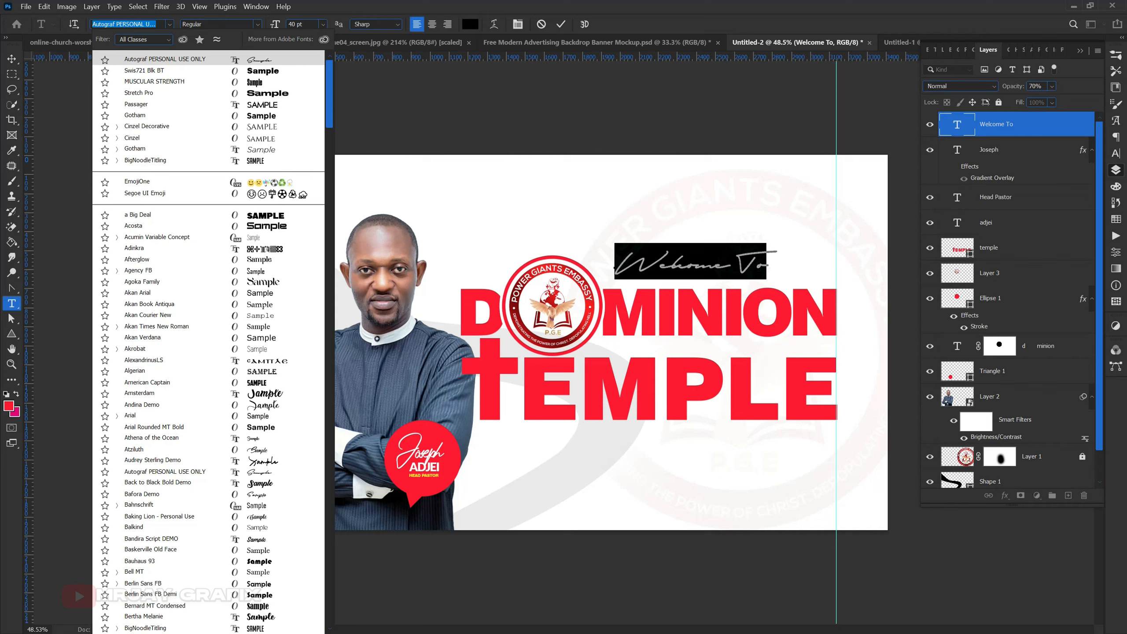
{"action": "type", "text": "han"}
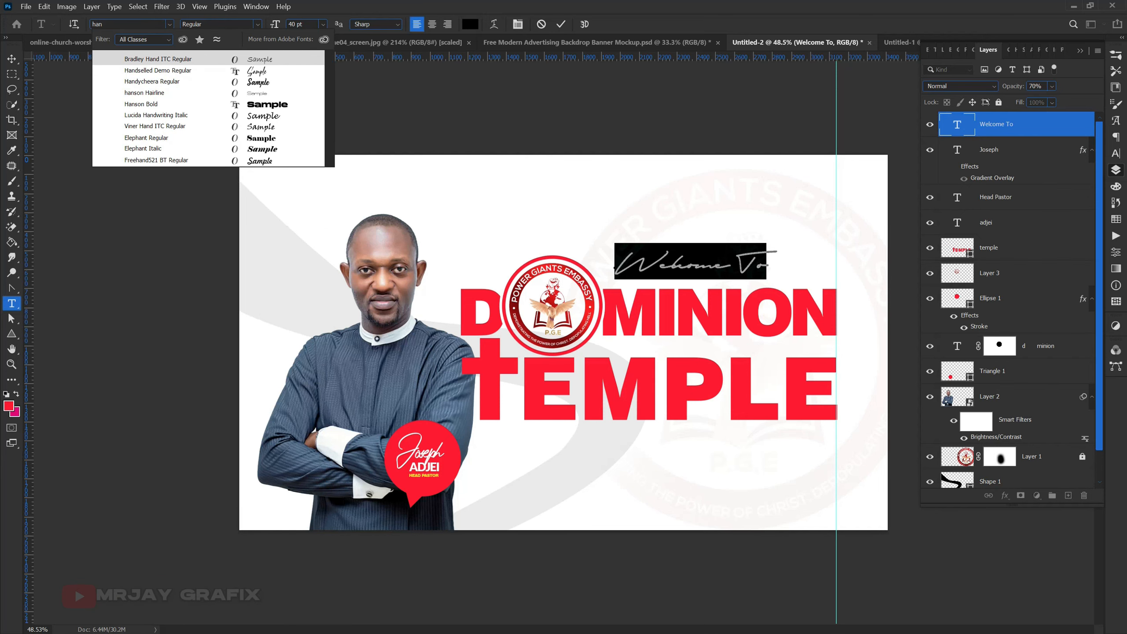
{"action": "type", "text": "son"}
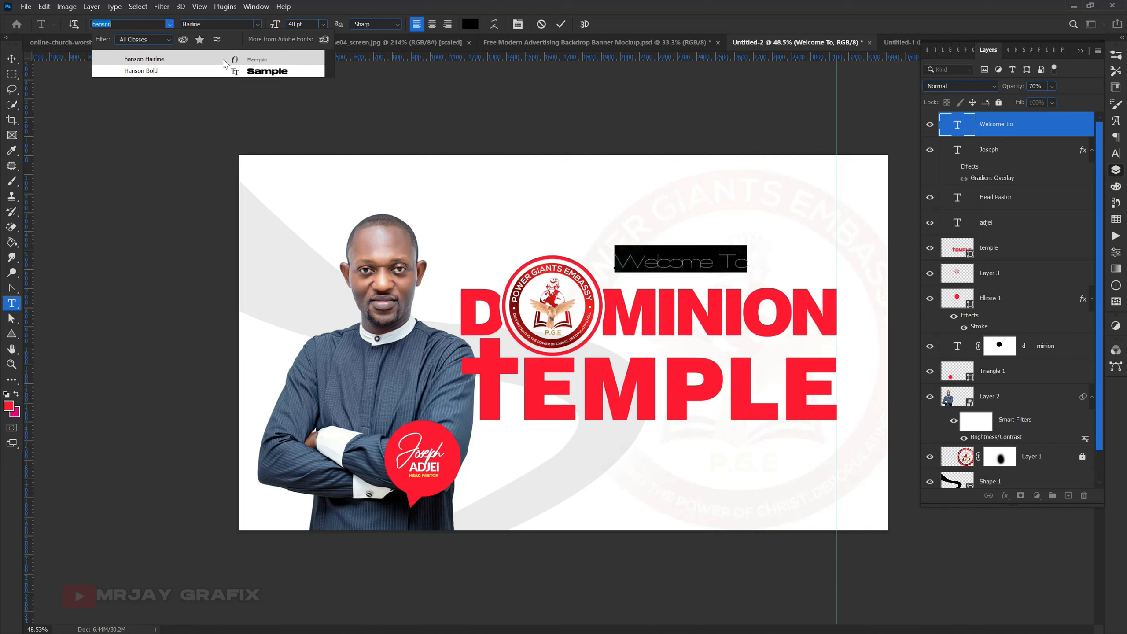
{"action": "left_click", "coordinate": [224, 59]}
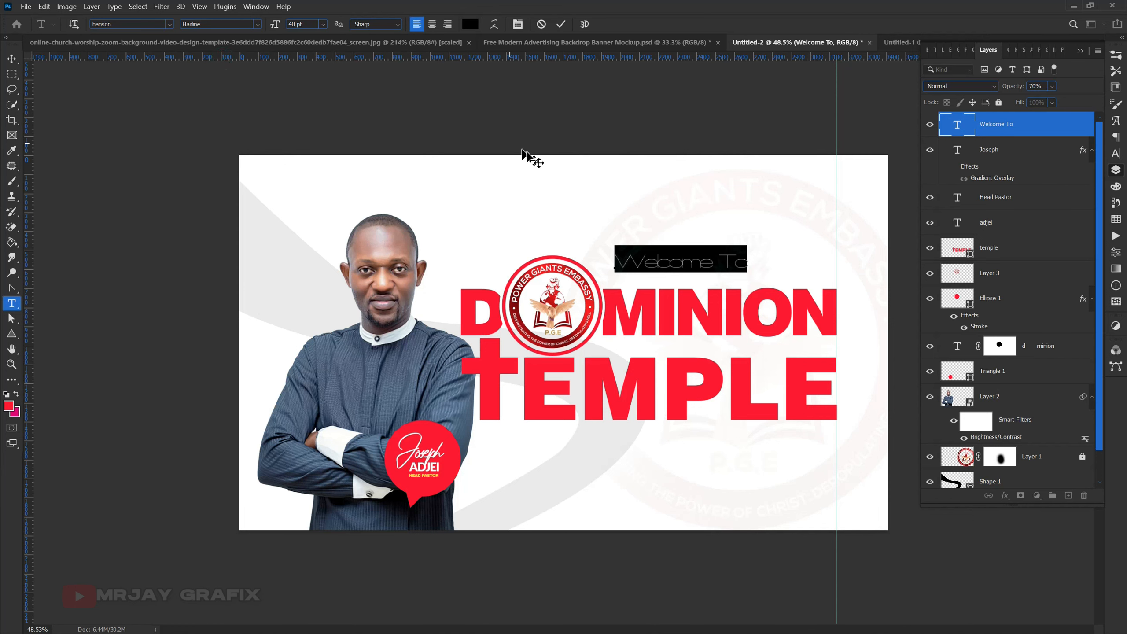
- Set the tracking of the Welcome To text to 0
{"action": "left_click", "coordinate": [1115, 153]}
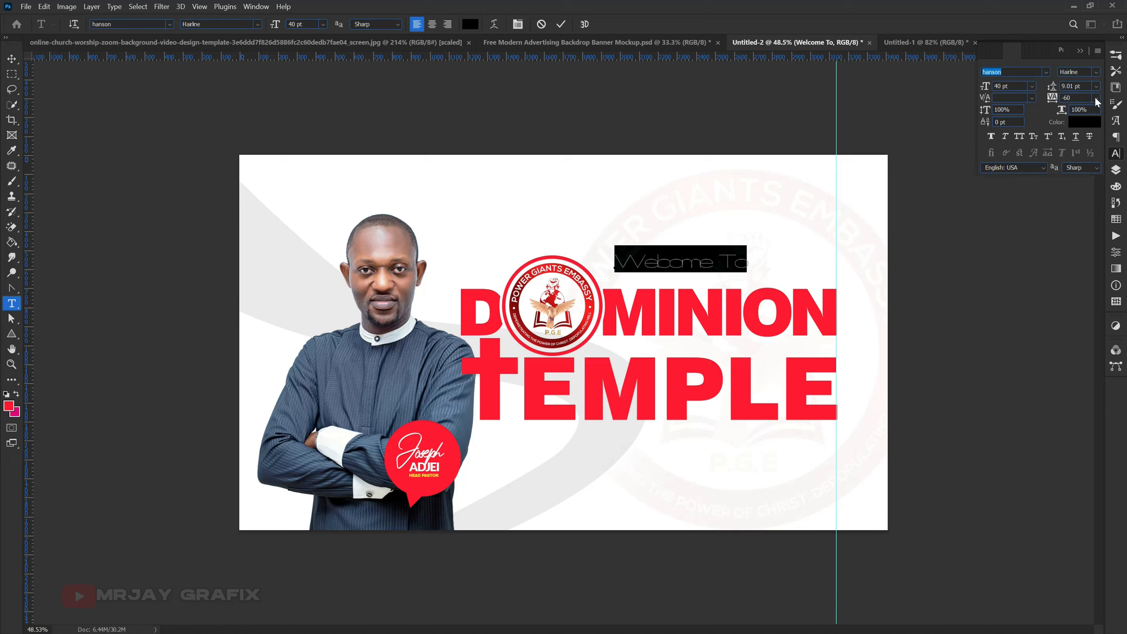
{"action": "left_click", "coordinate": [1095, 99]}
{"action": "left_click", "coordinate": [1085, 171]}
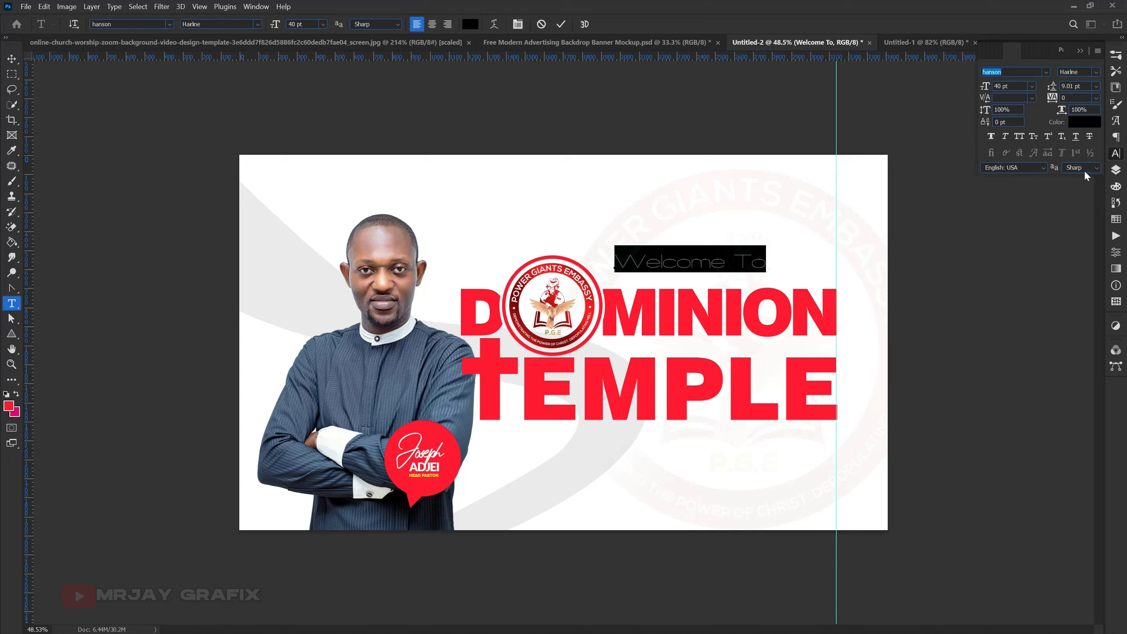
- Retype the greeting in lowercase as "welcome to" and commit the text
{"action": "left_click", "coordinate": [753, 254]}
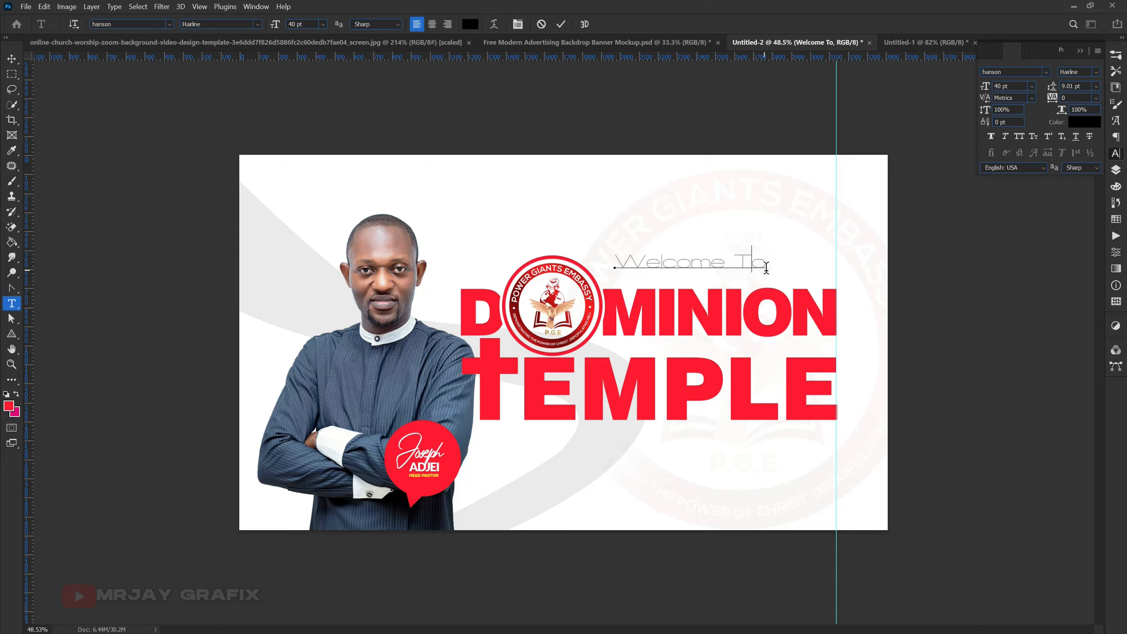
{"action": "key", "text": "ctrl+a"}
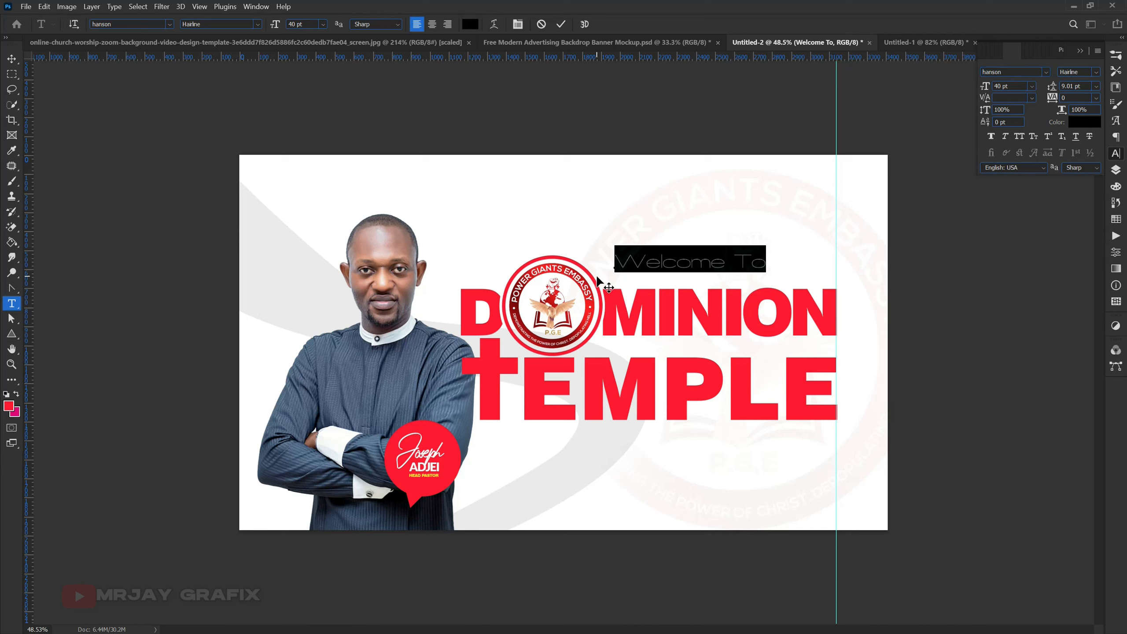
{"action": "type", "text": "Welcome"}
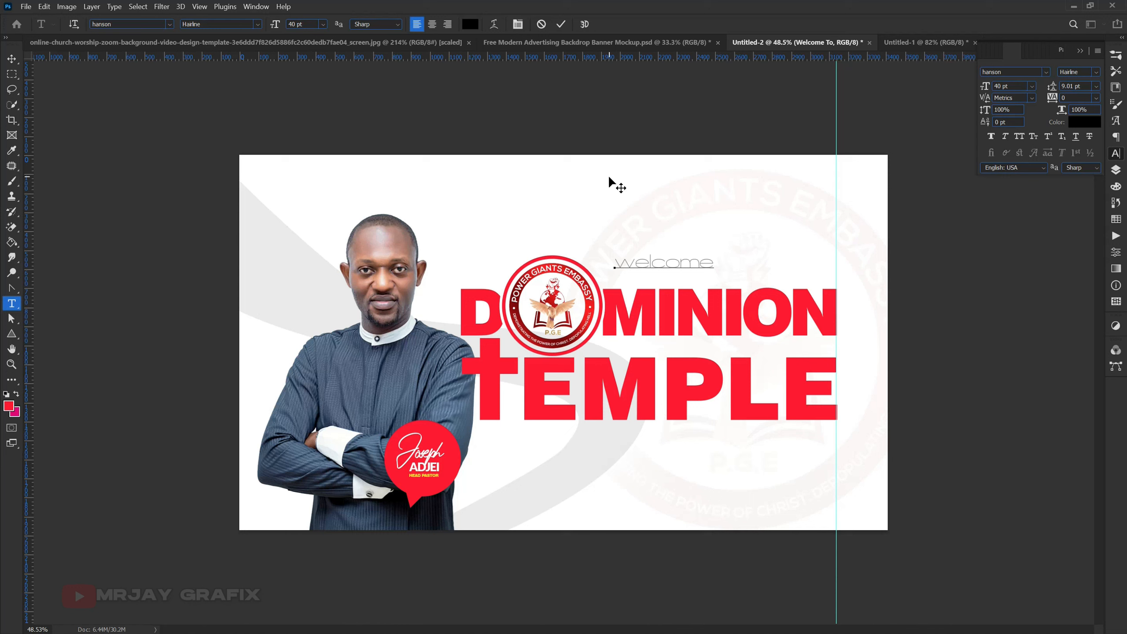
{"action": "left_click", "coordinate": [550, 83]}
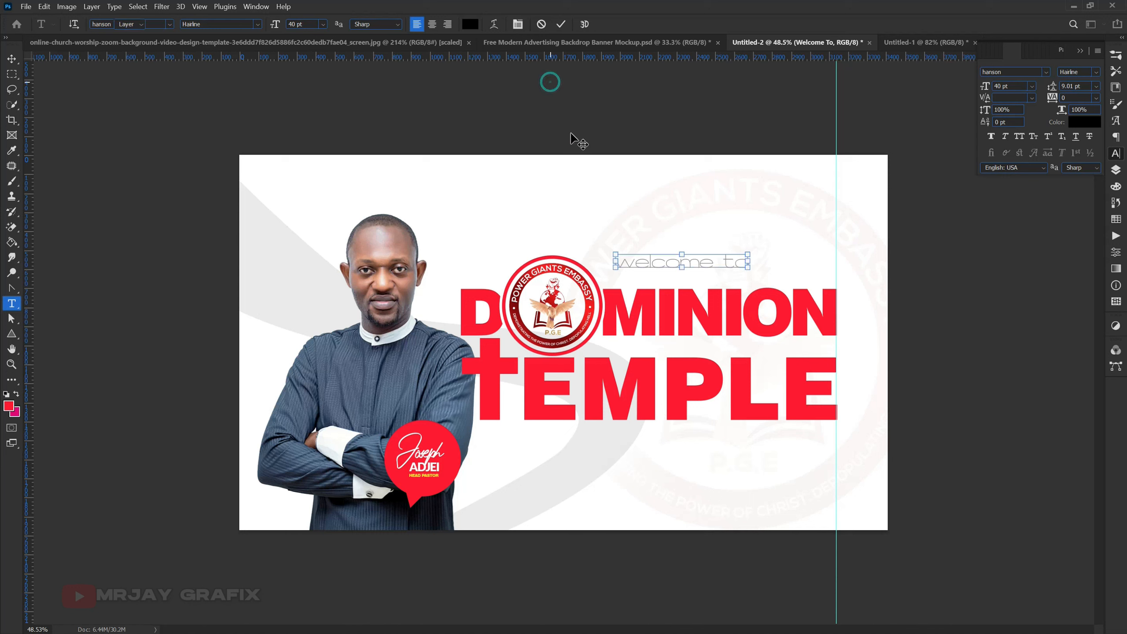
- Move the "welcome to" greeting down closer to MINION and change its font to Acumin Variable Concept
{"action": "key", "text": "v"}
{"action": "left_click_drag", "start_coordinate": [643, 260], "coordinate": [663, 278]}
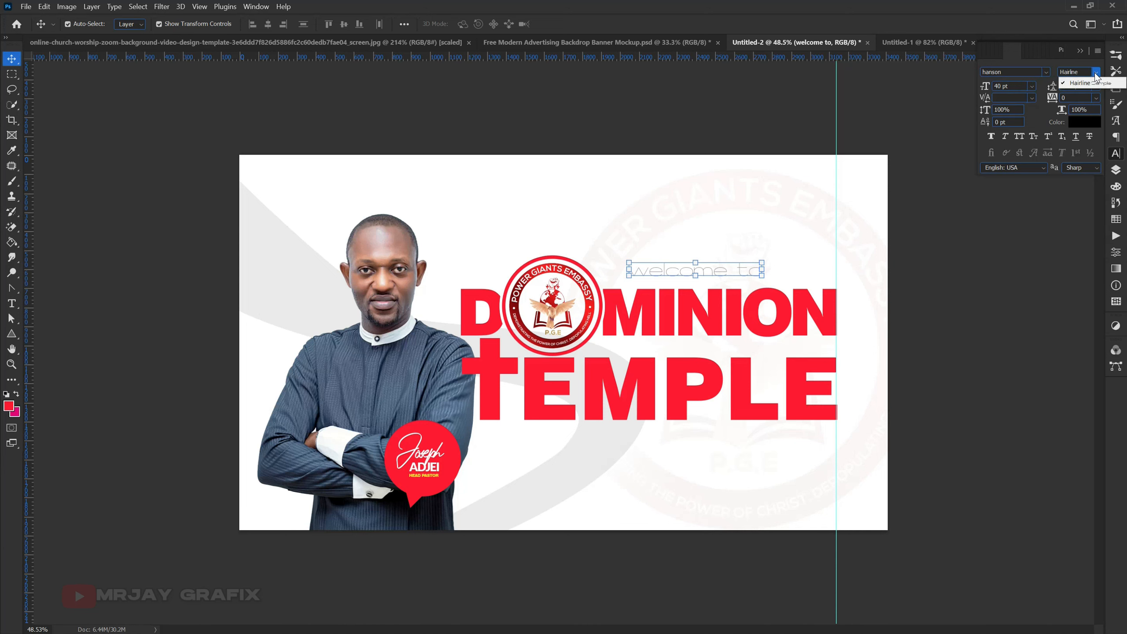
{"action": "left_click", "coordinate": [1045, 72]}
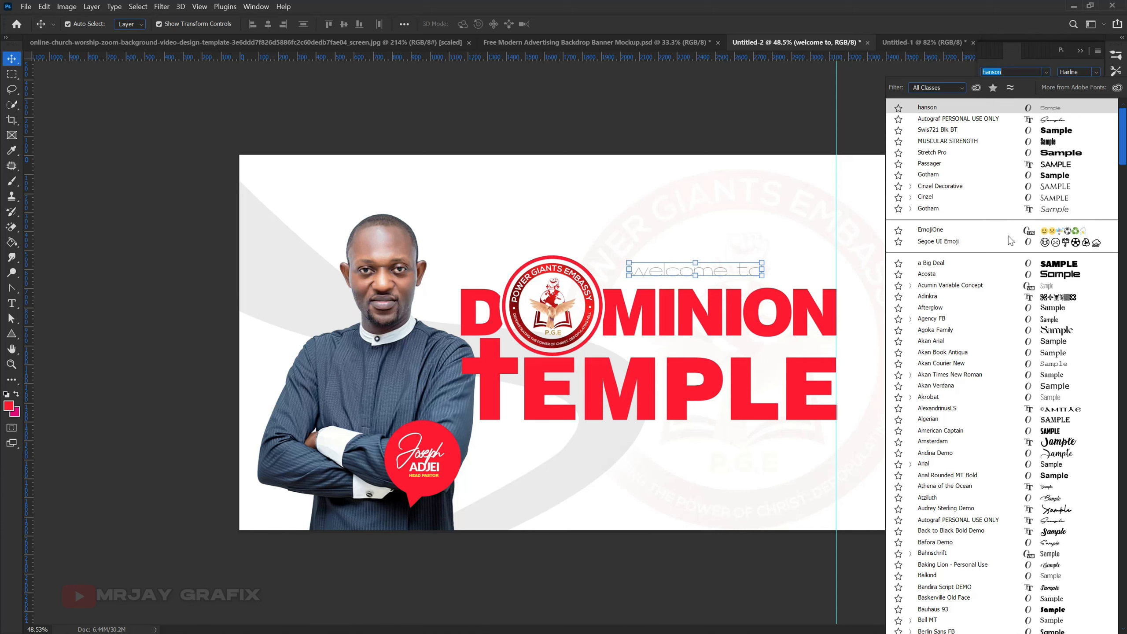
{"action": "left_click", "coordinate": [996, 284]}
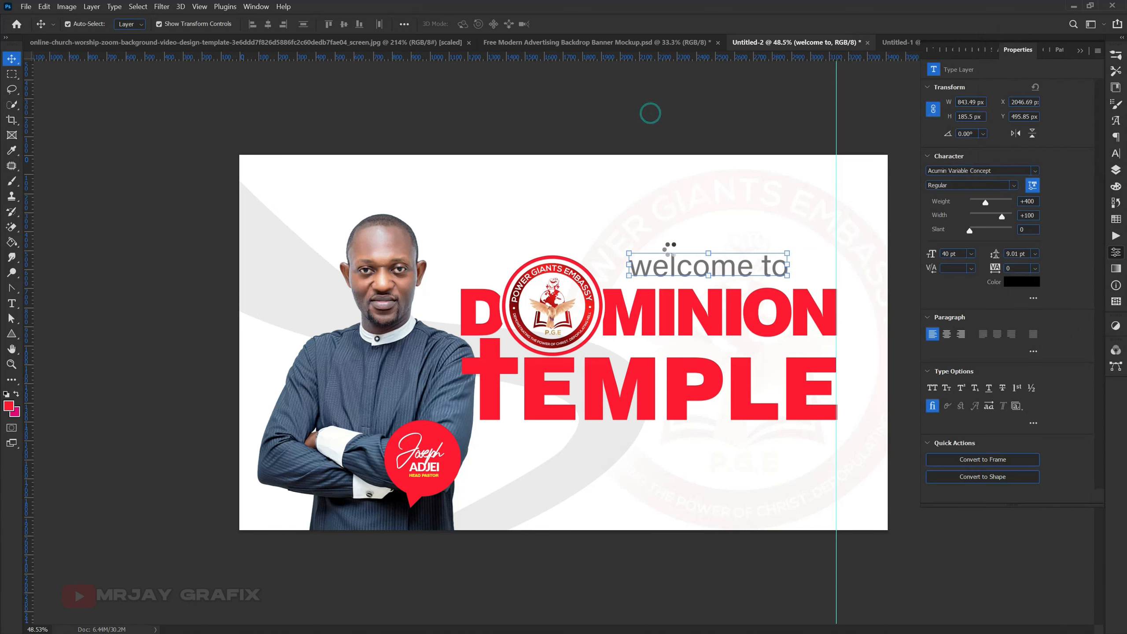
{"action": "left_click", "coordinate": [625, 107]}
{"action": "left_click", "coordinate": [674, 275]}
{"action": "left_click_drag", "start_coordinate": [675, 277], "coordinate": [665, 283]}
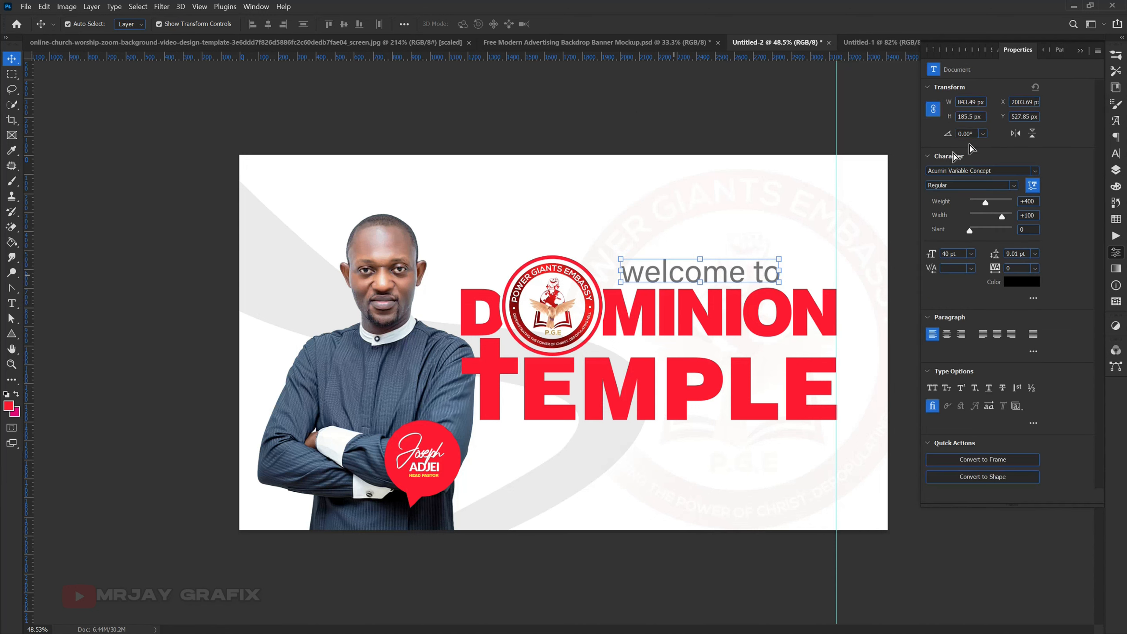
- Change the greeting's font to Passager and scale the text down to about 24 pt
{"action": "left_click", "coordinate": [1117, 153]}
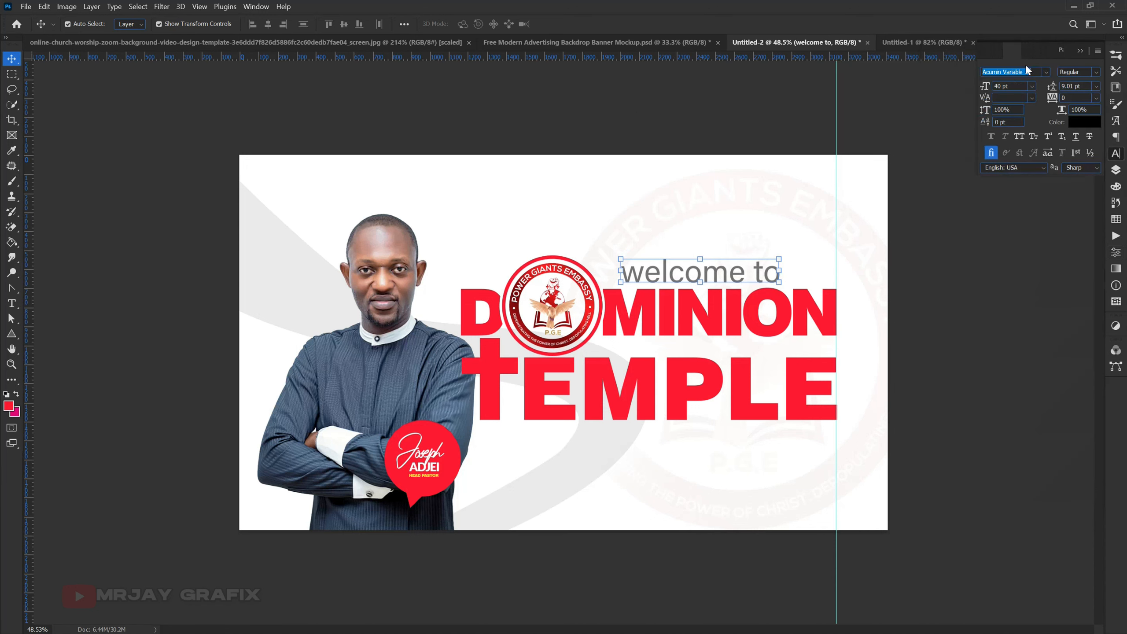
{"action": "left_click", "coordinate": [1047, 72]}
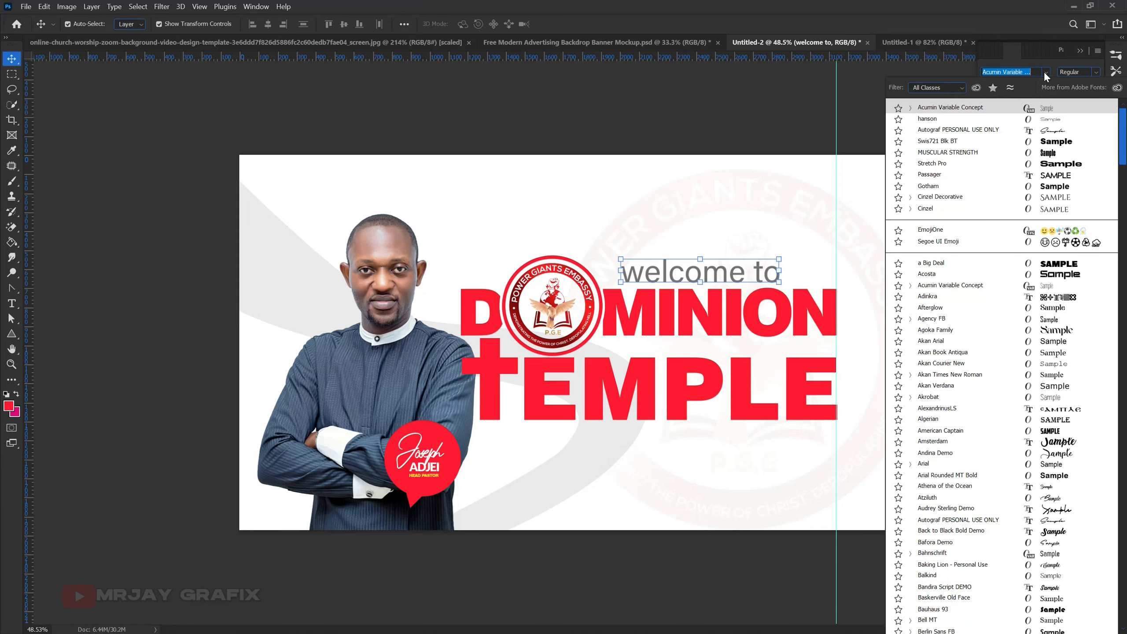
{"action": "left_click", "coordinate": [1038, 176]}
{"action": "key", "text": "ctrl+t"}
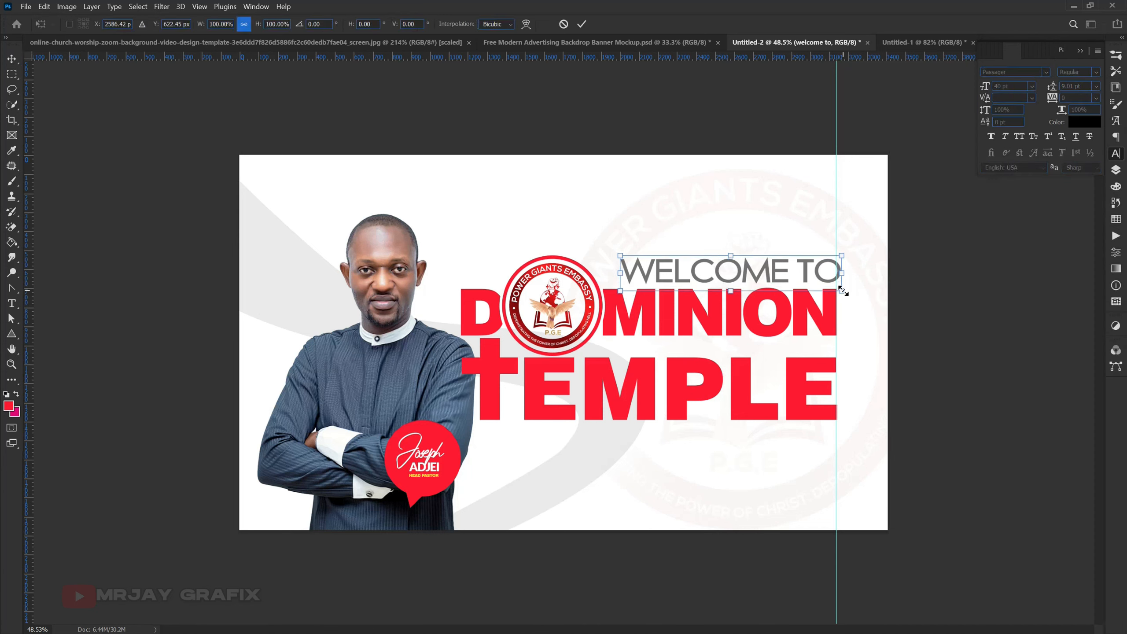
{"action": "left_click_drag", "start_coordinate": [843, 291], "coordinate": [724, 281]}
{"action": "key", "text": "Return"}
- Set the greeting's tracking to 160 and shift it slightly left above MINION
{"action": "left_click", "coordinate": [411, 152]}
{"action": "left_click", "coordinate": [726, 275]}
{"action": "left_click_drag", "start_coordinate": [1050, 100], "coordinate": [1067, 99]}
{"action": "left_click", "coordinate": [716, 98]}
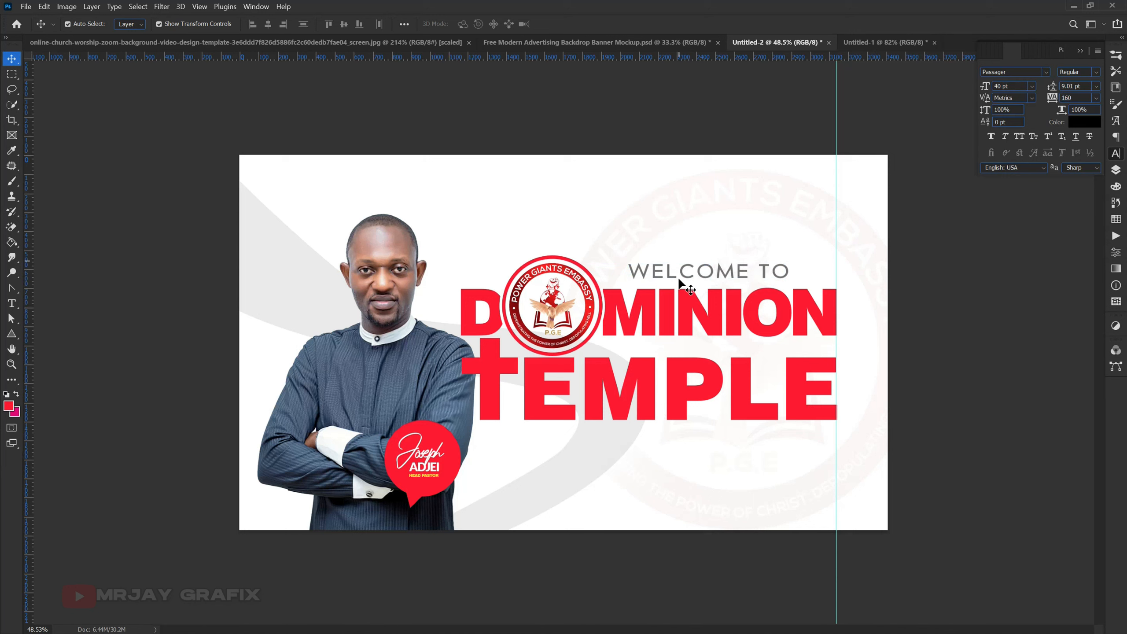
{"action": "left_click_drag", "start_coordinate": [685, 273], "coordinate": [674, 272]}
{"action": "left_click", "coordinate": [435, 130]}
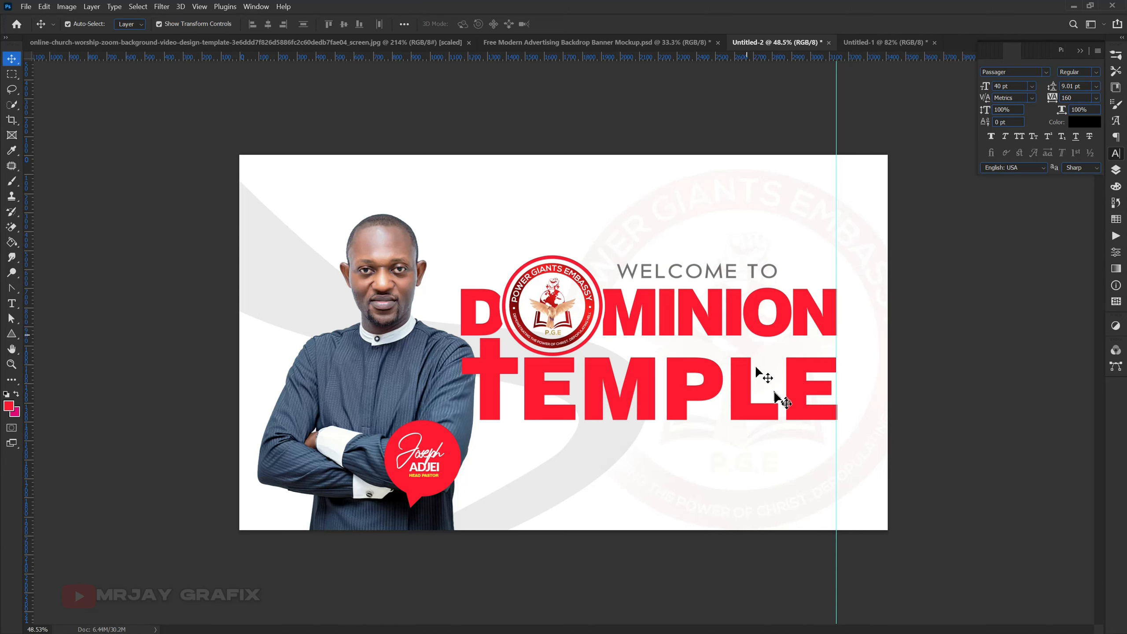
- Duplicate the "welcome to" text and place the copy near the banner's upper edge
{"action": "scroll", "coordinate": [776, 393], "scroll_direction": "up", "scroll_amount": 1}
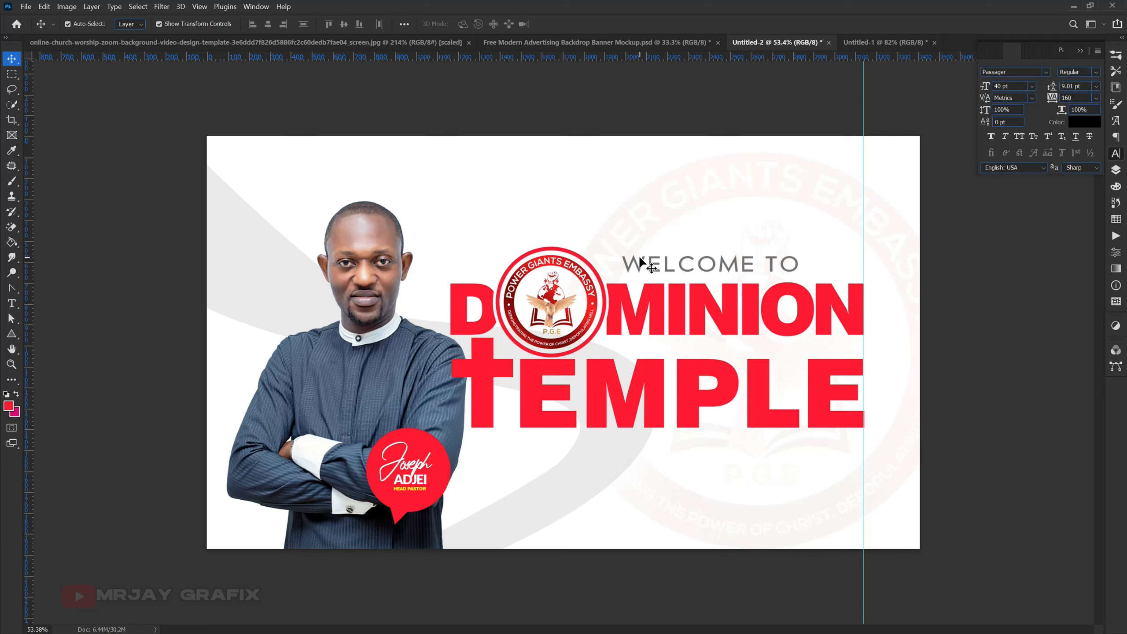
{"action": "left_click", "coordinate": [643, 265]}
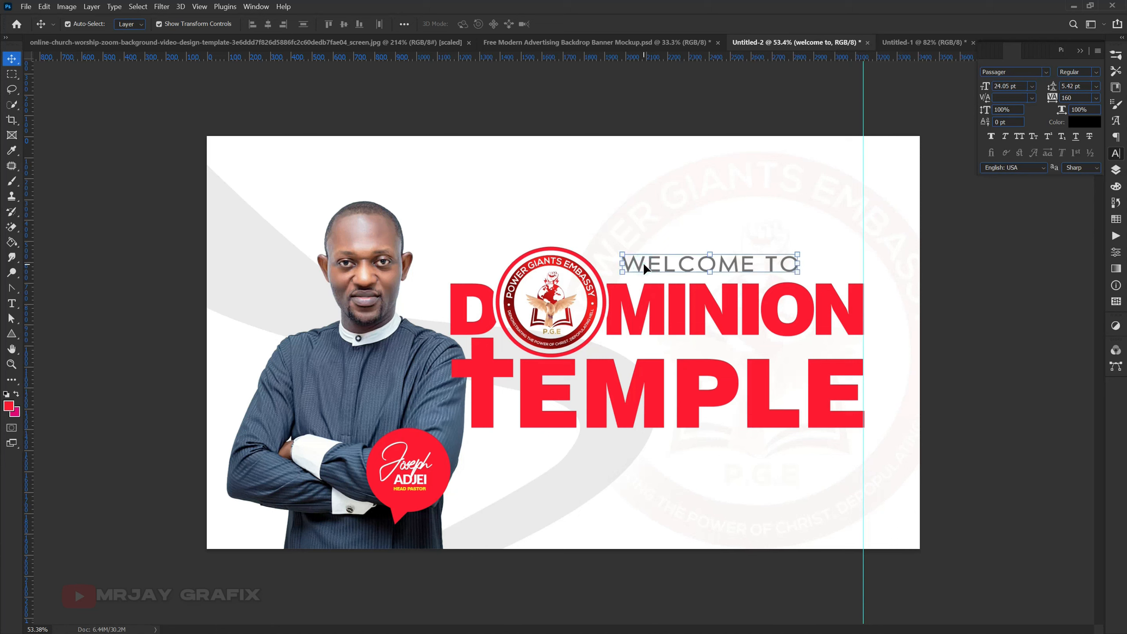
{"action": "left_click_drag", "start_coordinate": [646, 262], "coordinate": [624, 166]}
- Replace the copied text's wording with "power giants embassy" and commit it
{"action": "key", "text": "t"}
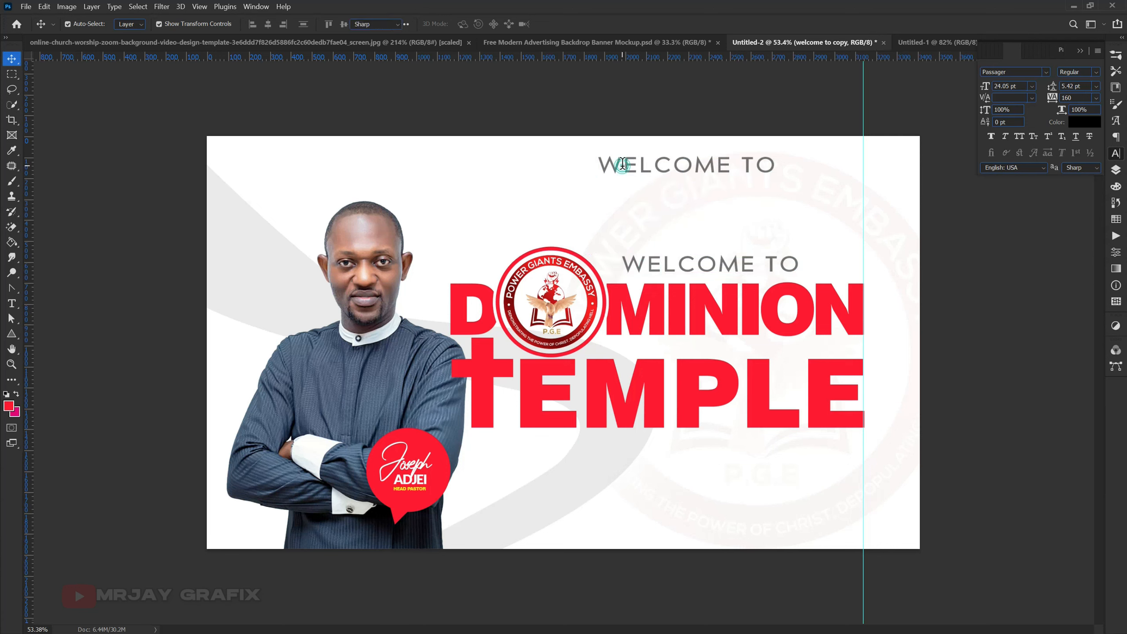
{"action": "double_click", "coordinate": [623, 164]}
{"action": "type", "text": "PO"}
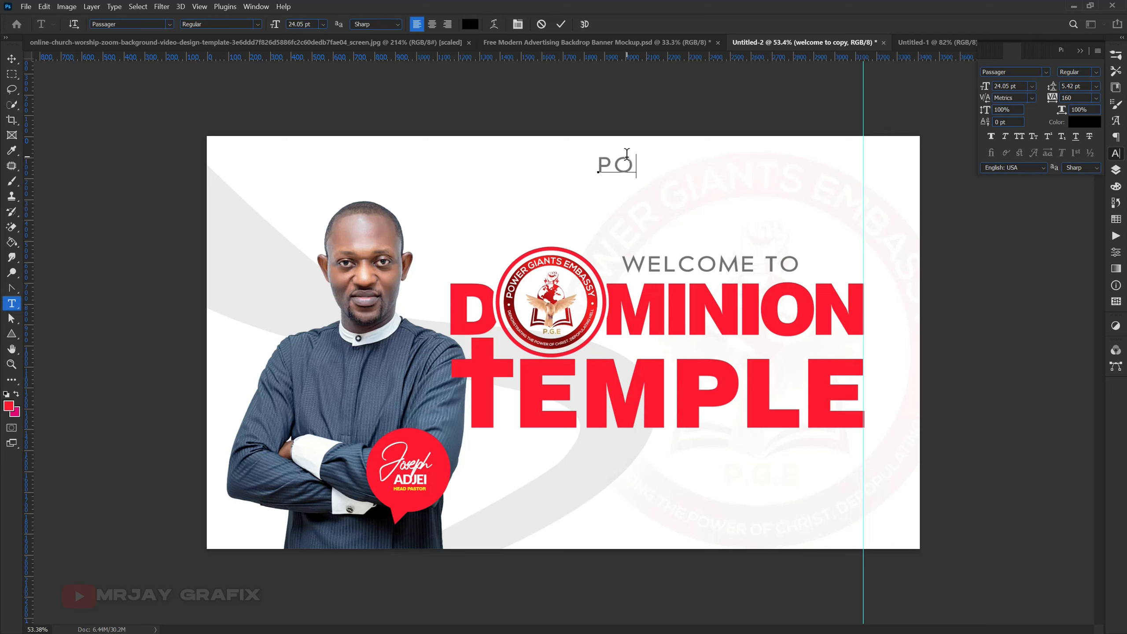
{"action": "type", "text": "WER GIANTS "}
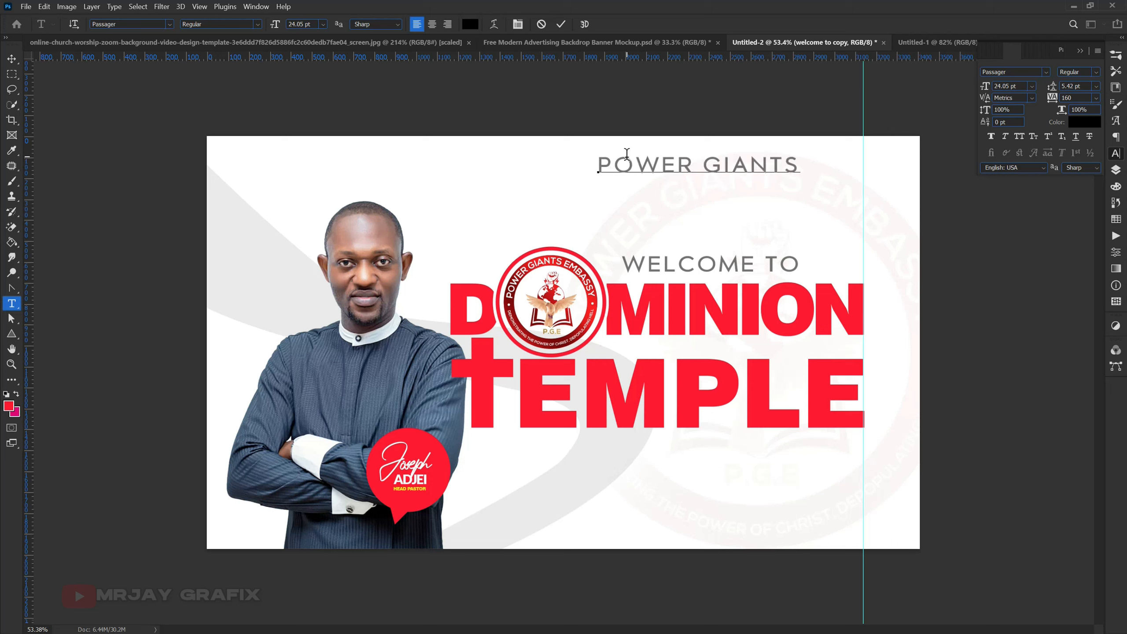
{"action": "type", "text": "EMBASSY"}
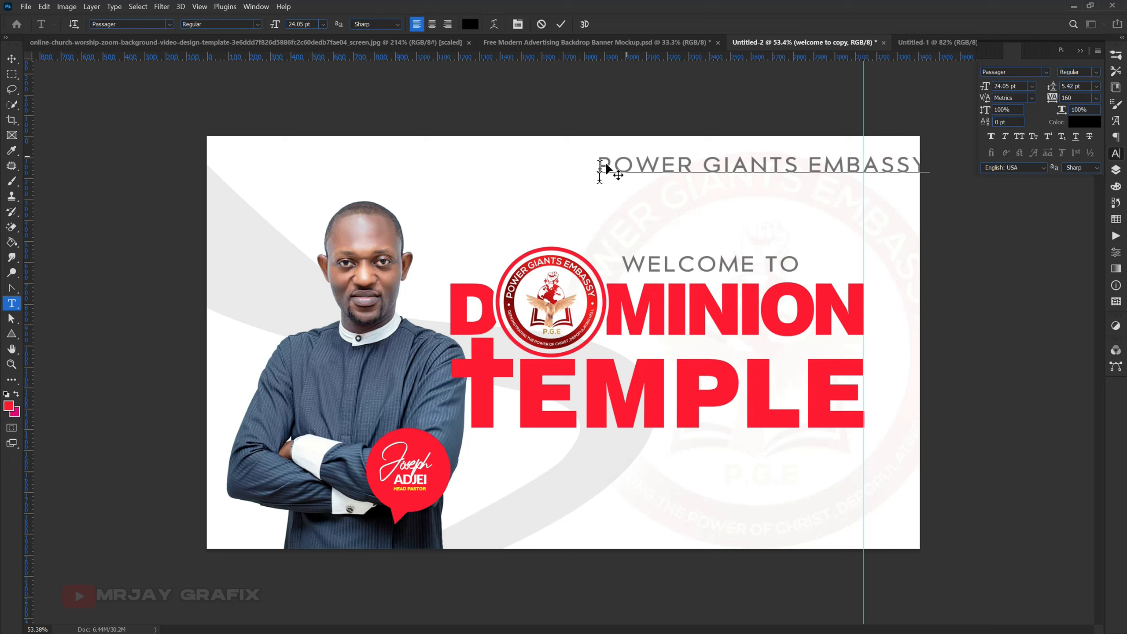
{"action": "left_click", "coordinate": [563, 24]}
- Scale the "power giants embassy" text down to about 14.33 pt
{"action": "key", "text": "ctrl+t"}
{"action": "left_click_drag", "start_coordinate": [928, 173], "coordinate": [793, 202]}
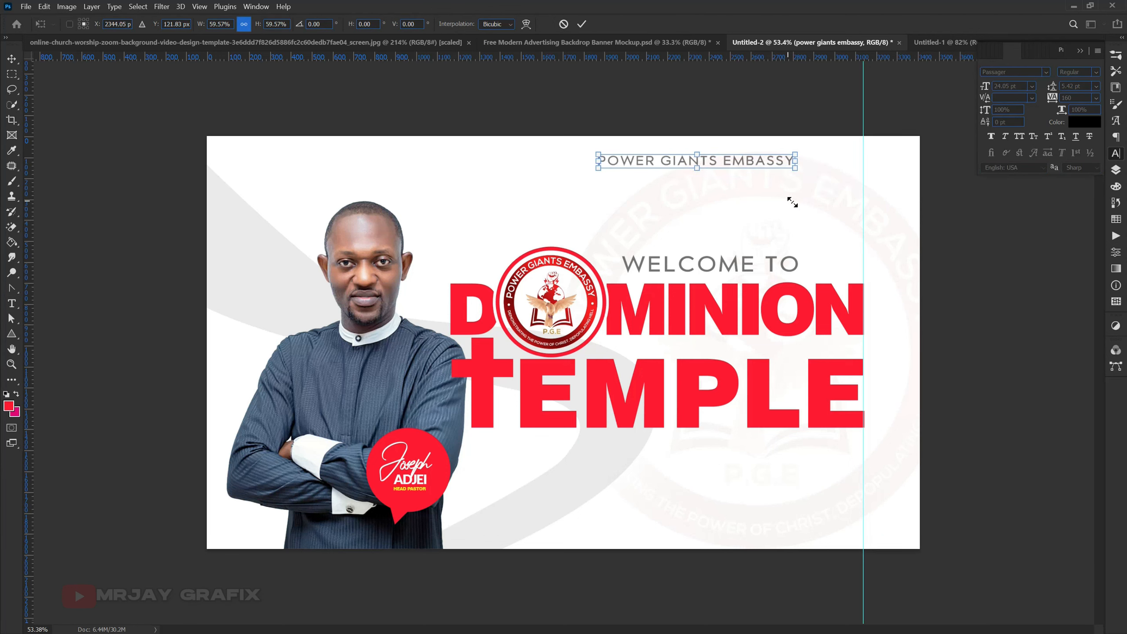
{"action": "key", "text": "Return"}
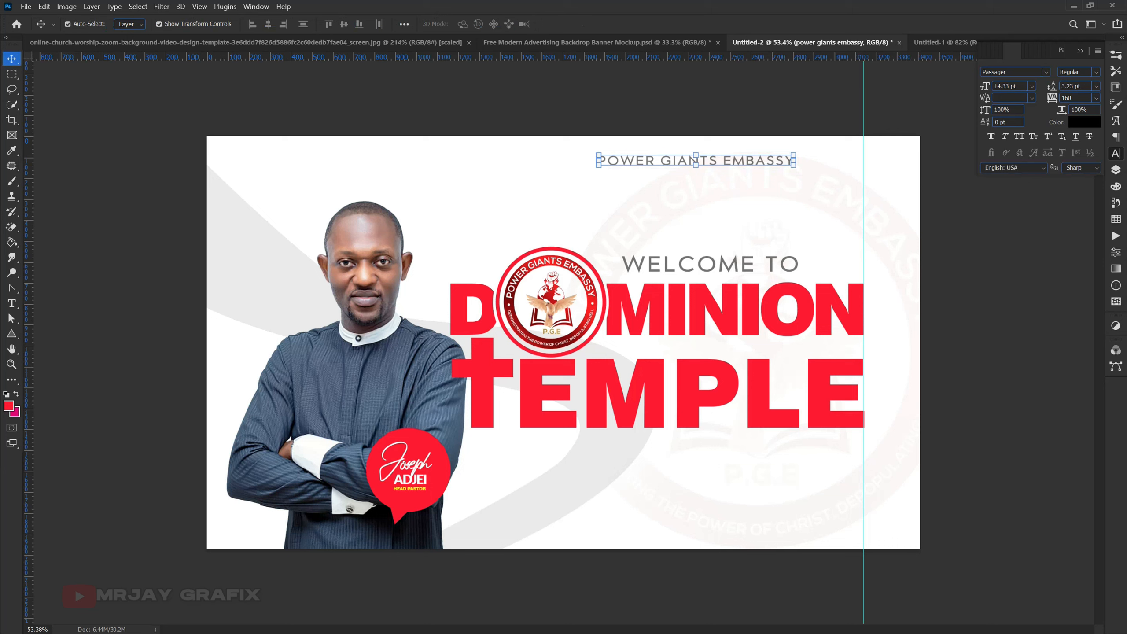
{"action": "left_click", "coordinate": [541, 116]}
{"action": "left_click", "coordinate": [654, 162]}
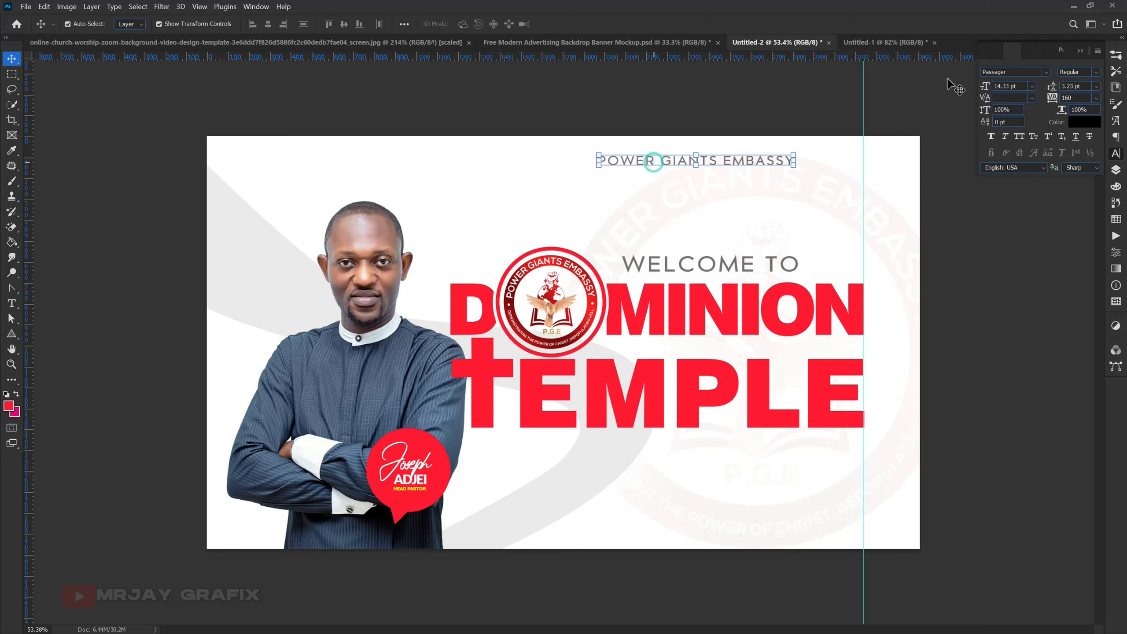
{"action": "left_click", "coordinate": [1011, 72]}
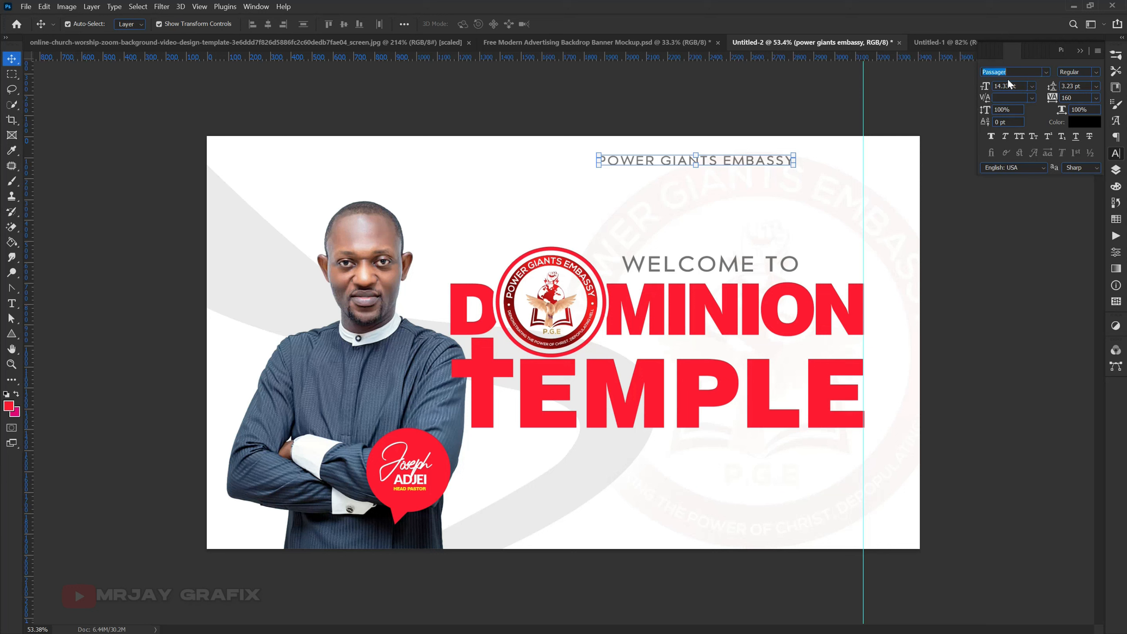
{"action": "left_click", "coordinate": [599, 118]}
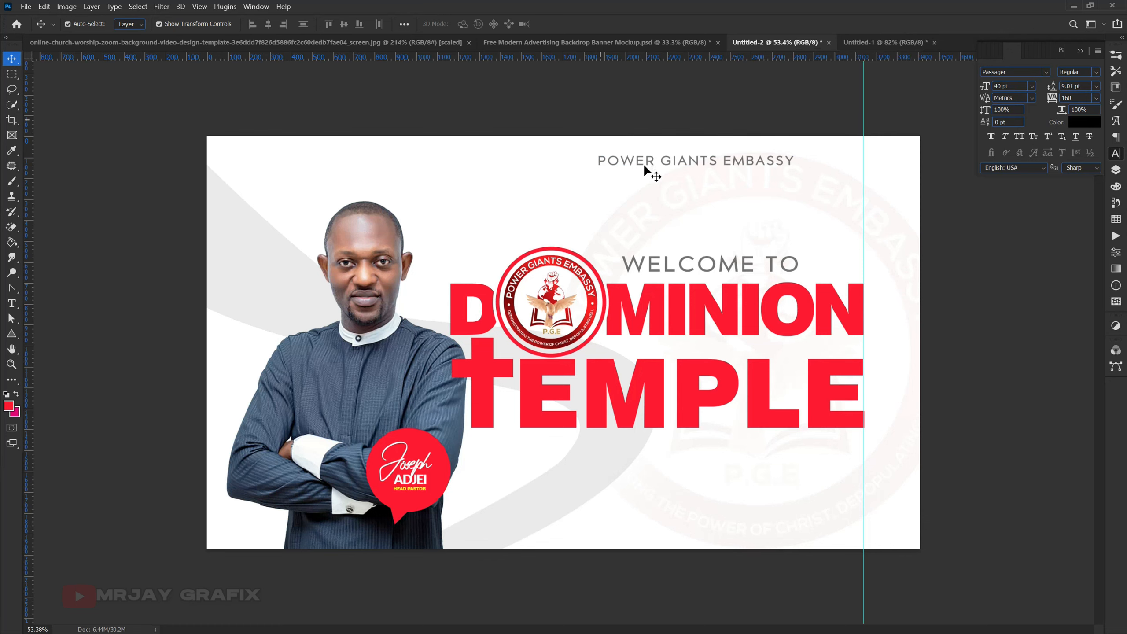
- Change the "power giants embassy" text's font to Swis721 Blk BT Black and apply All Caps
{"action": "double_click", "coordinate": [642, 163]}
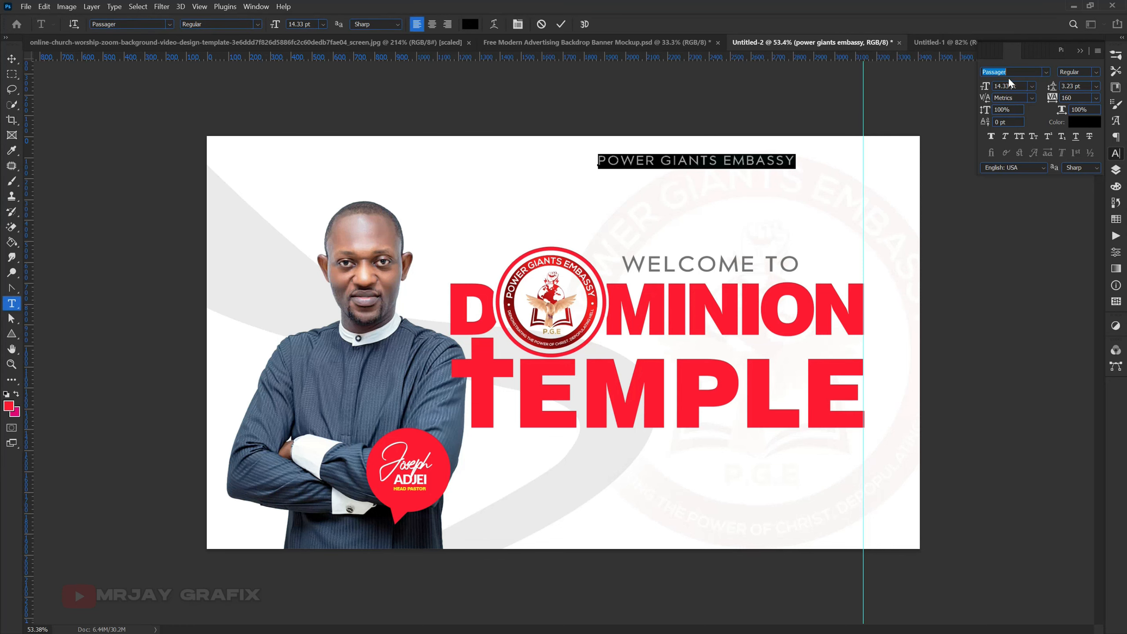
{"action": "type", "text": "swi"}
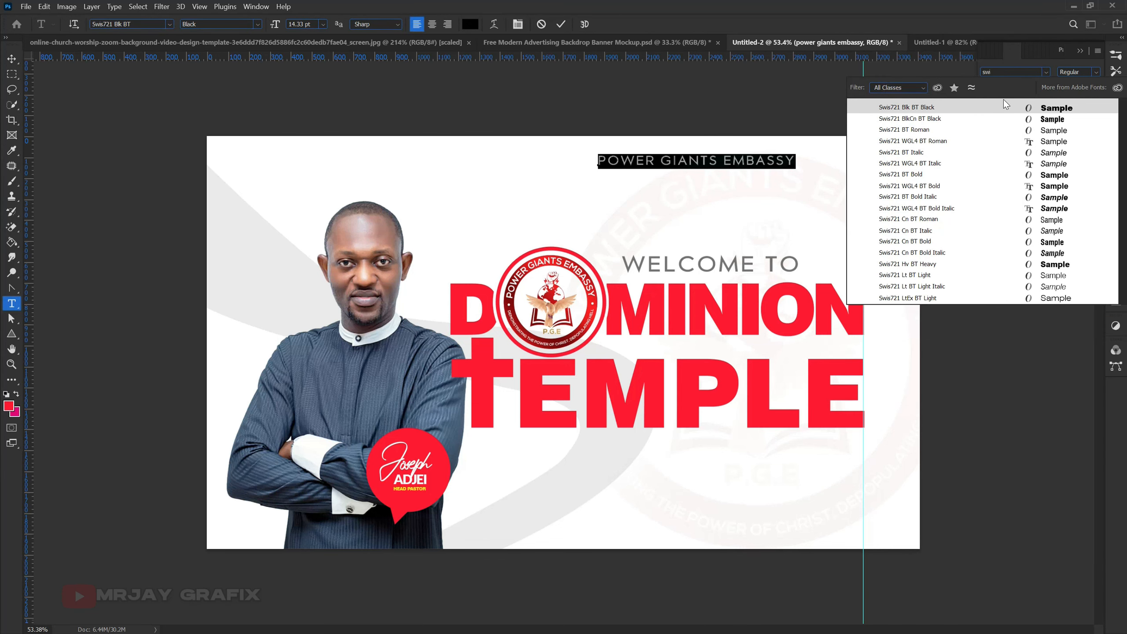
{"action": "key", "text": "Down"}
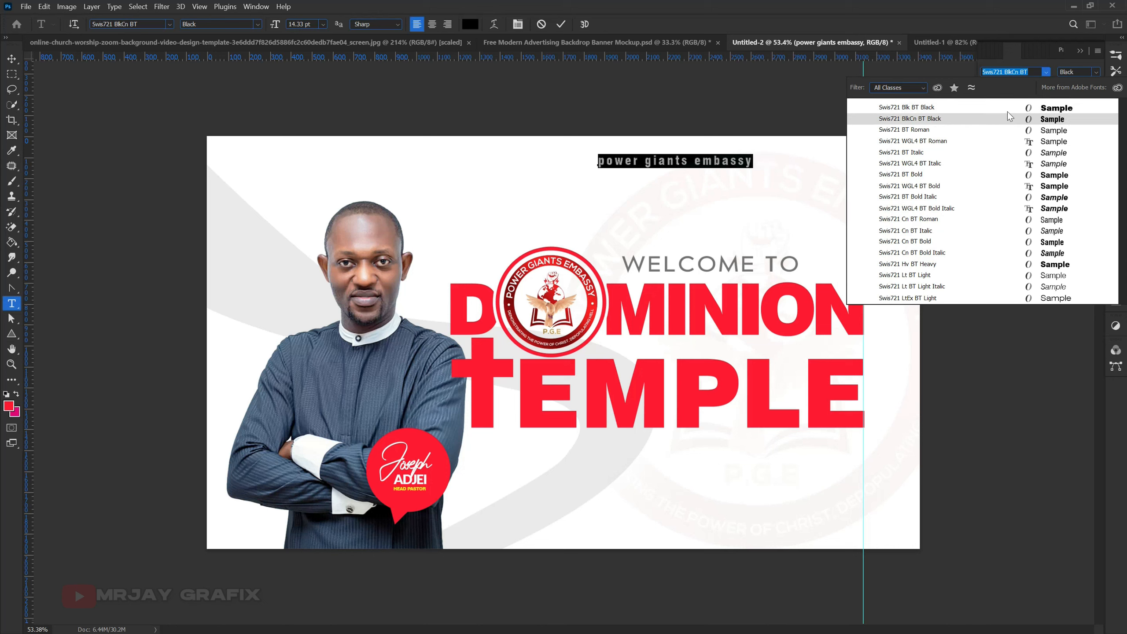
{"action": "left_click", "coordinate": [1008, 109]}
{"action": "left_click", "coordinate": [1020, 138]}
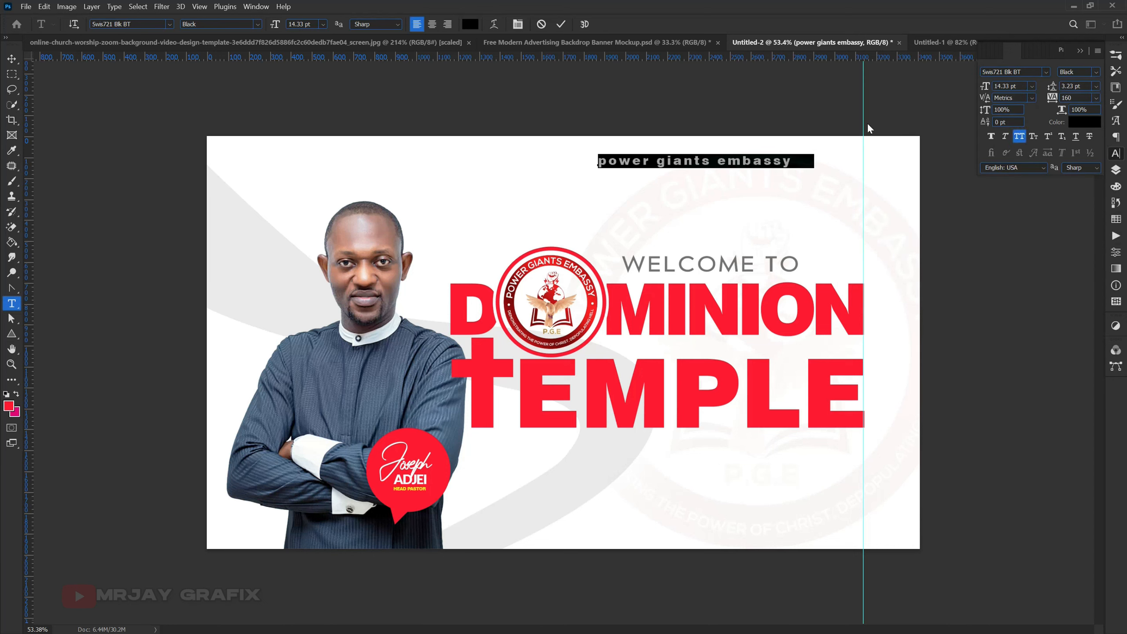
{"action": "left_click", "coordinate": [448, 112]}
{"action": "key", "text": "v"}
{"action": "left_click", "coordinate": [448, 111]}
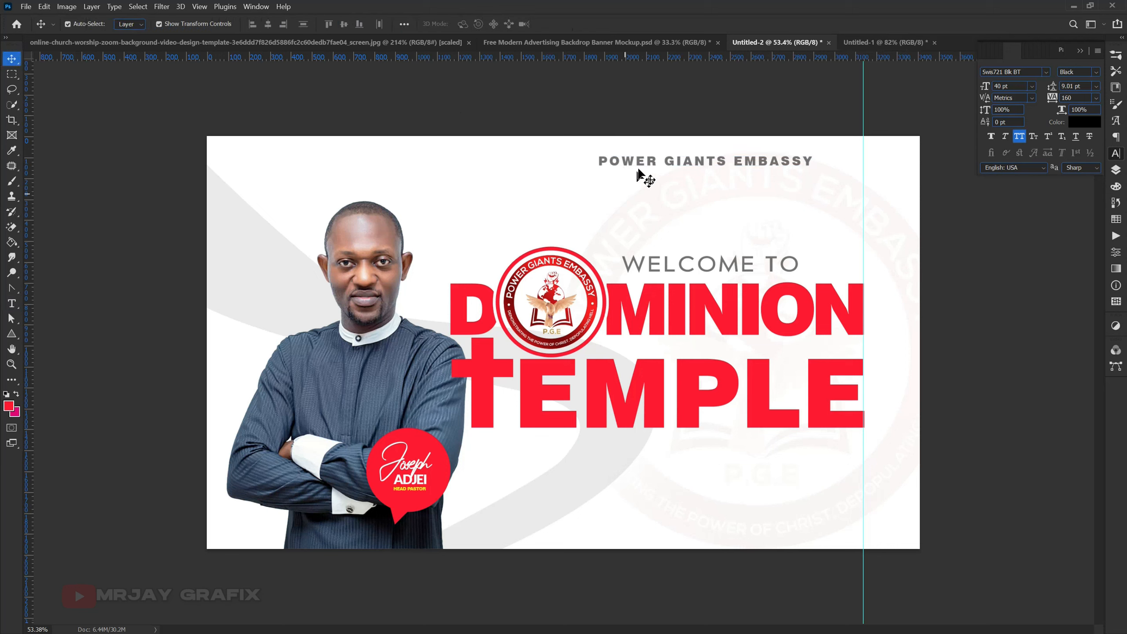
- Move the POWER GIANTS EMBASSY text slightly down from the banner's upper edge
{"action": "left_click_drag", "start_coordinate": [635, 173], "coordinate": [633, 186]}
{"action": "left_click", "coordinate": [504, 120]}
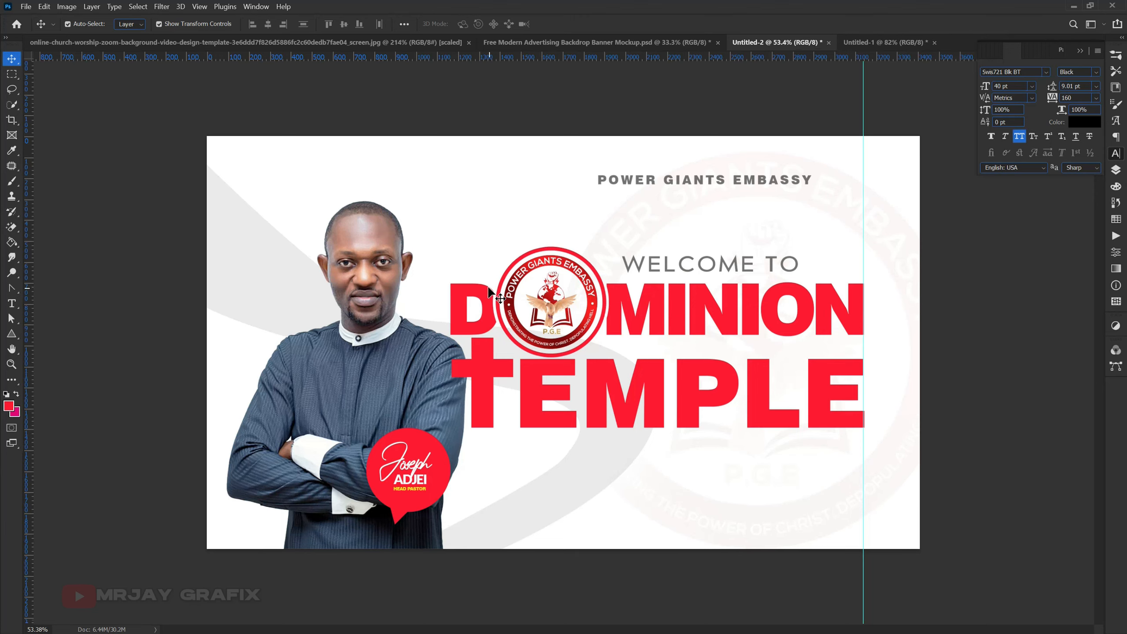
- Look through the banner's layers and the other open documents, and close the online church worship background image
{"action": "left_click", "coordinate": [1116, 170]}
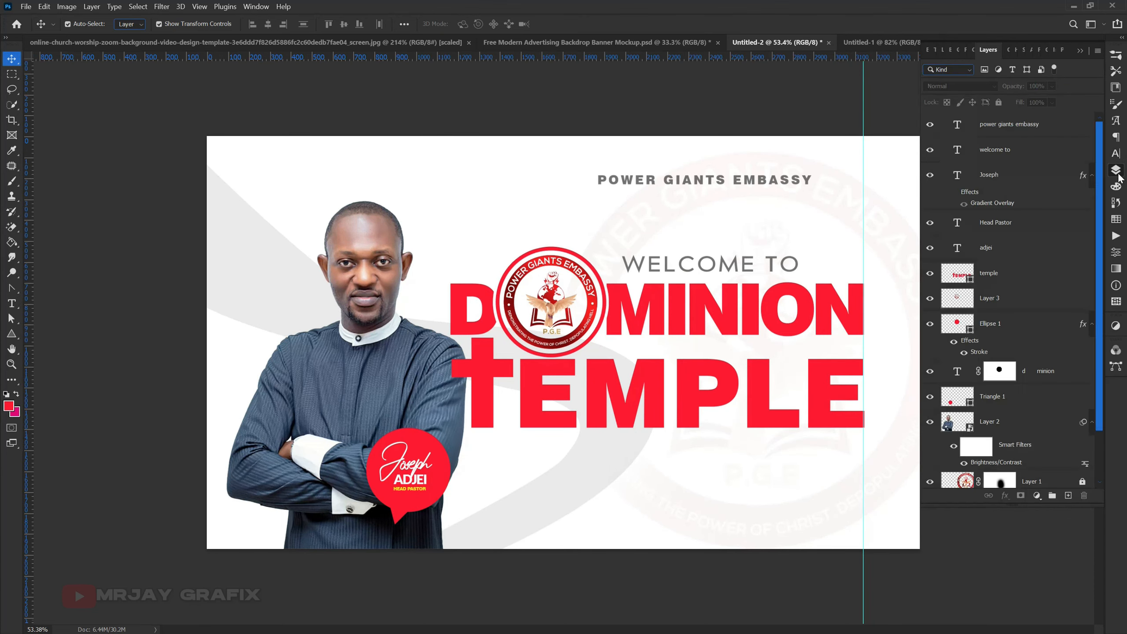
{"action": "left_click", "coordinate": [867, 42]}
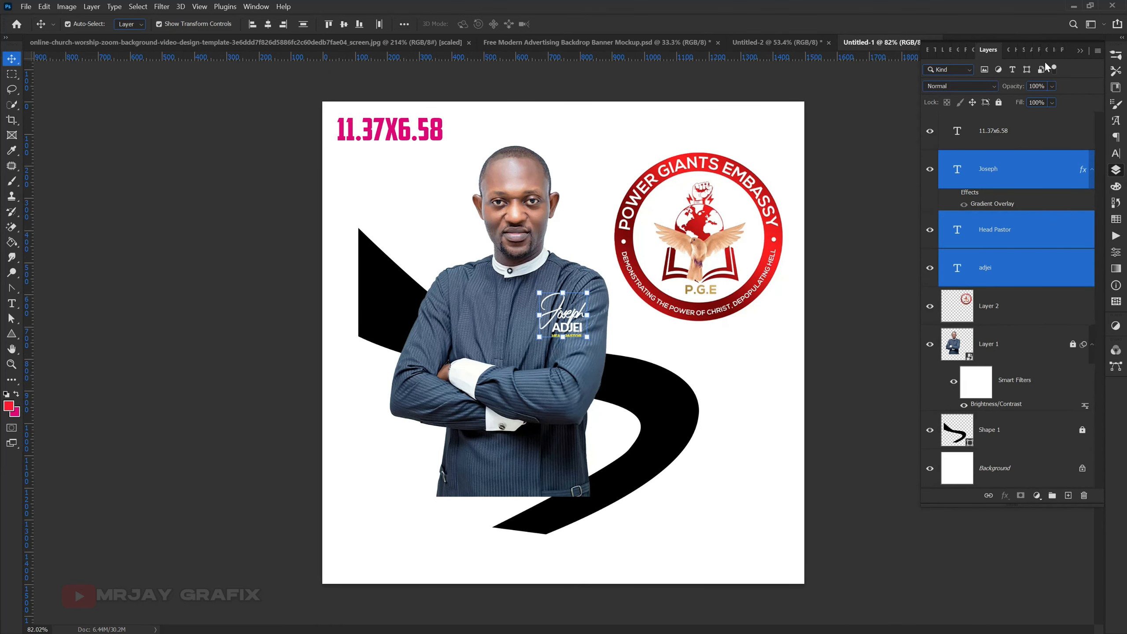
{"action": "left_click", "coordinate": [595, 48]}
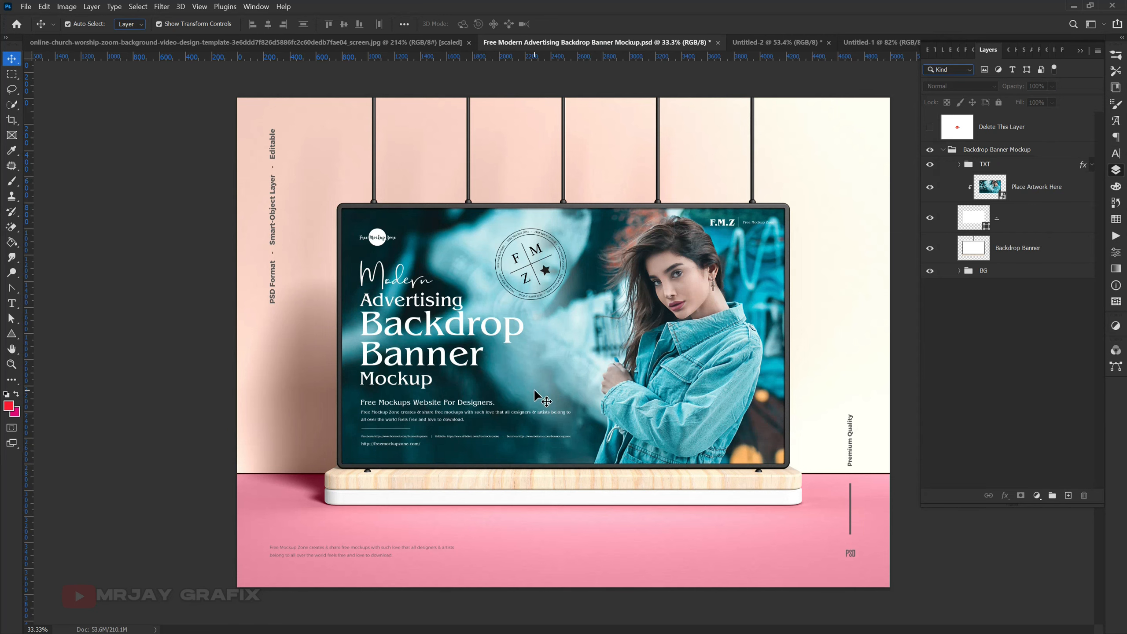
{"action": "left_click", "coordinate": [745, 44]}
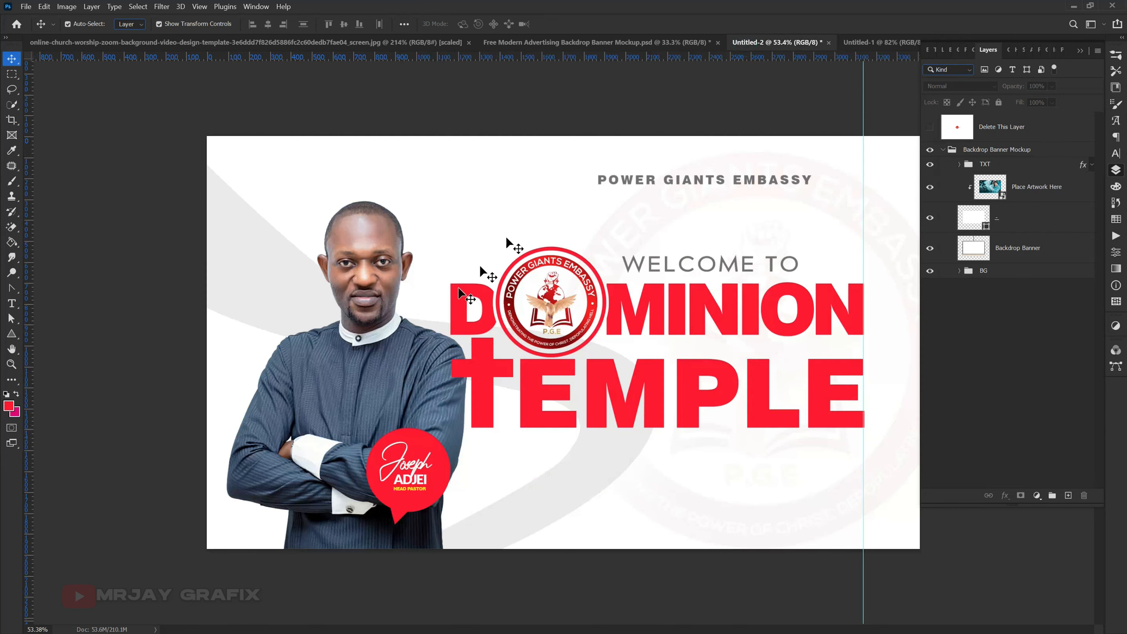
{"action": "left_click", "coordinate": [873, 44]}
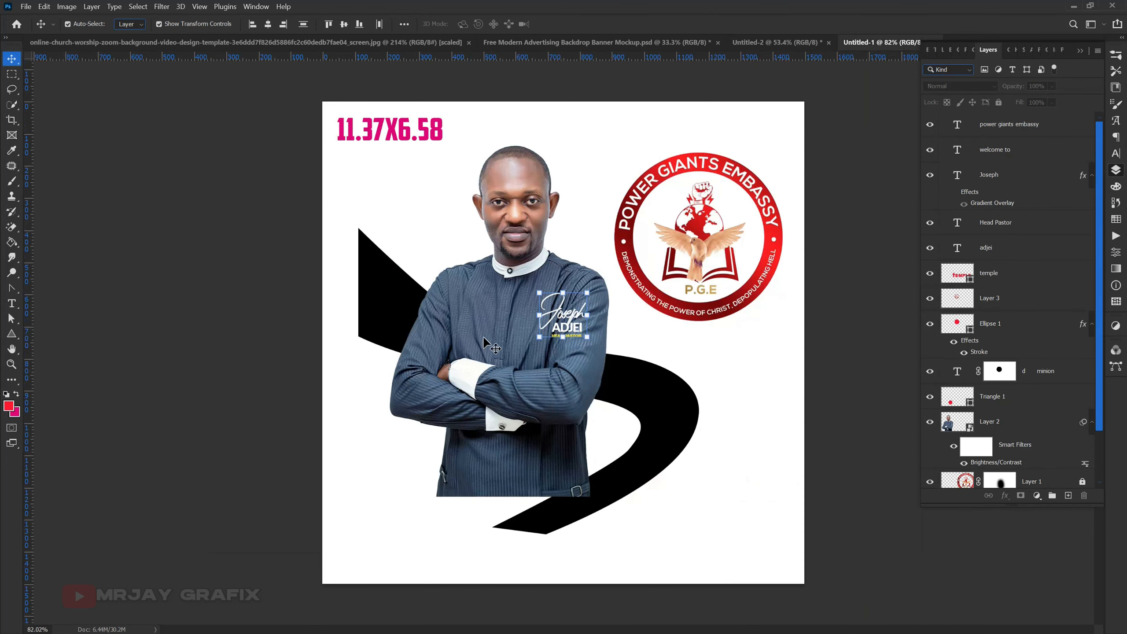
{"action": "left_click", "coordinate": [548, 39]}
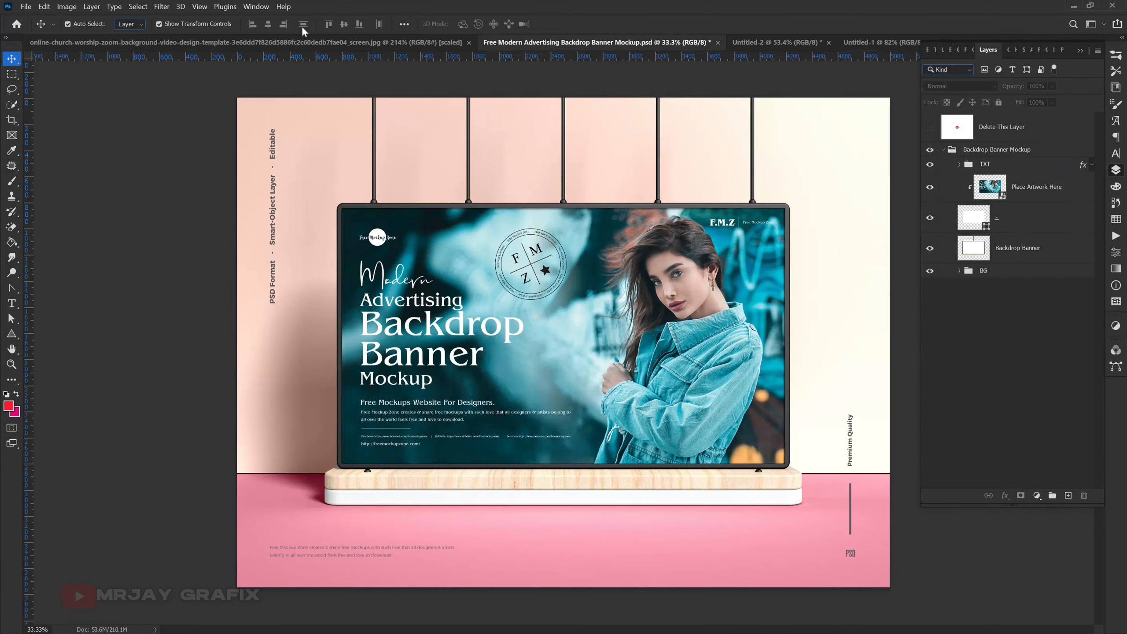
{"action": "left_click", "coordinate": [309, 44]}
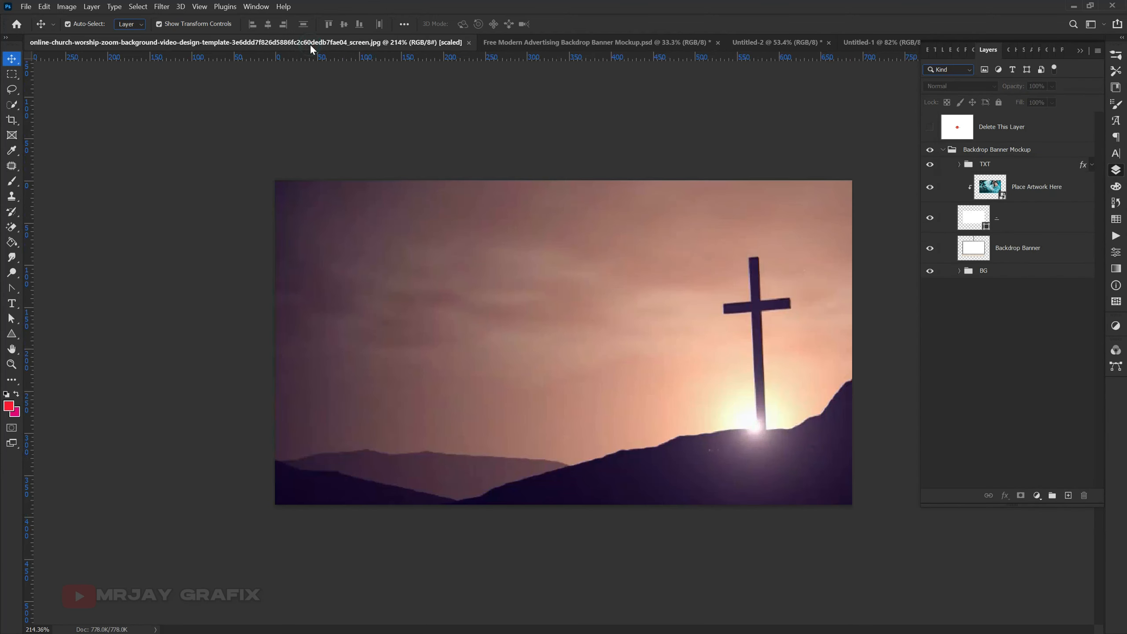
{"action": "left_click", "coordinate": [468, 42]}
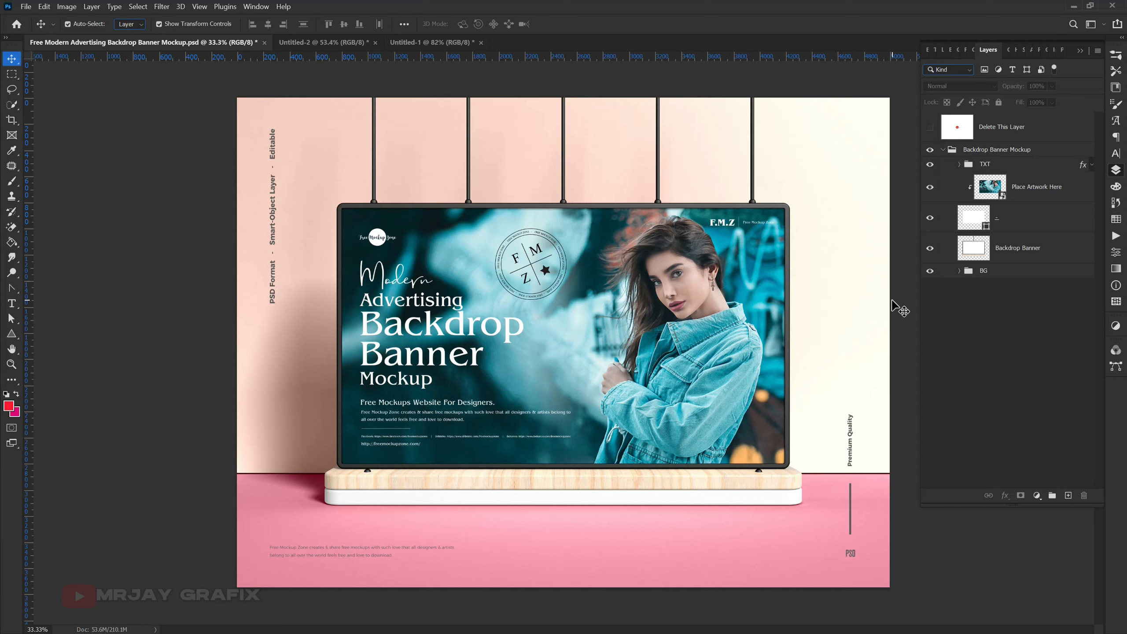
- Open the contents of the mockup's "Place Artwork Here" smart object for editing
{"action": "left_click", "coordinate": [1018, 199]}
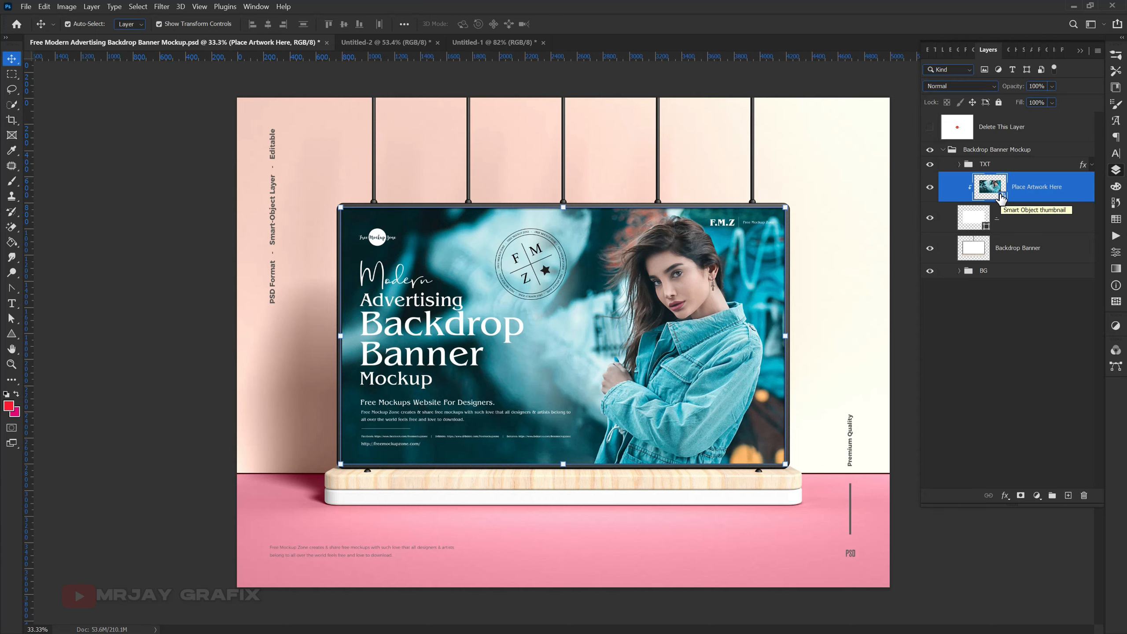
{"action": "double_click", "coordinate": [1001, 196]}
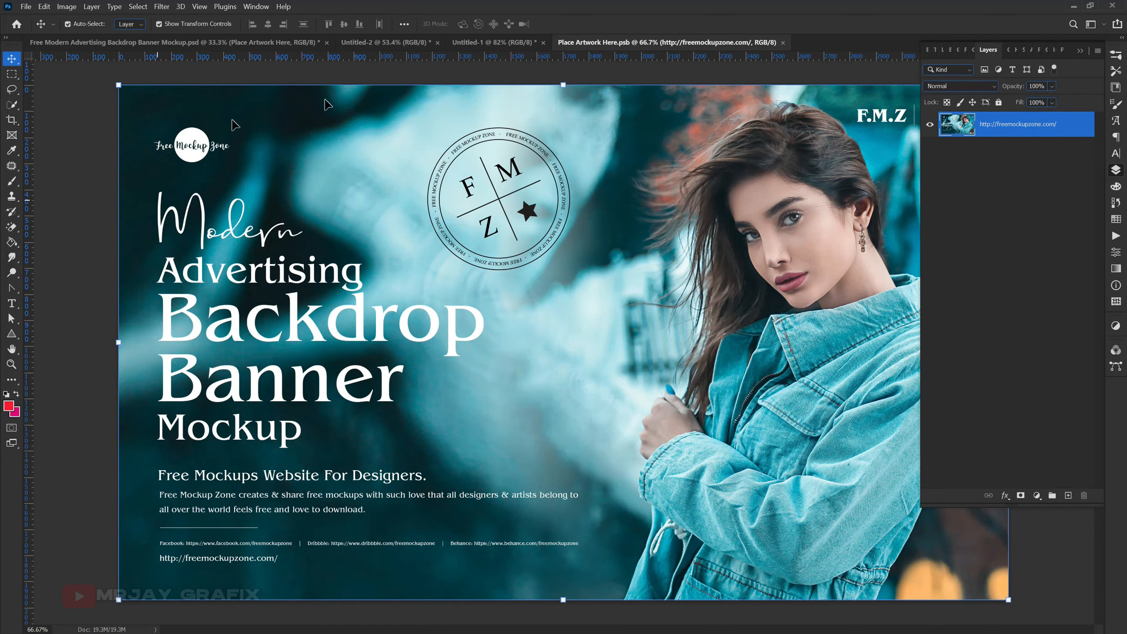
- Compare the open banner design, the mockup scene and the Place Artwork Here.psb document
{"action": "left_click", "coordinate": [476, 43]}
{"action": "left_click", "coordinate": [380, 41]}
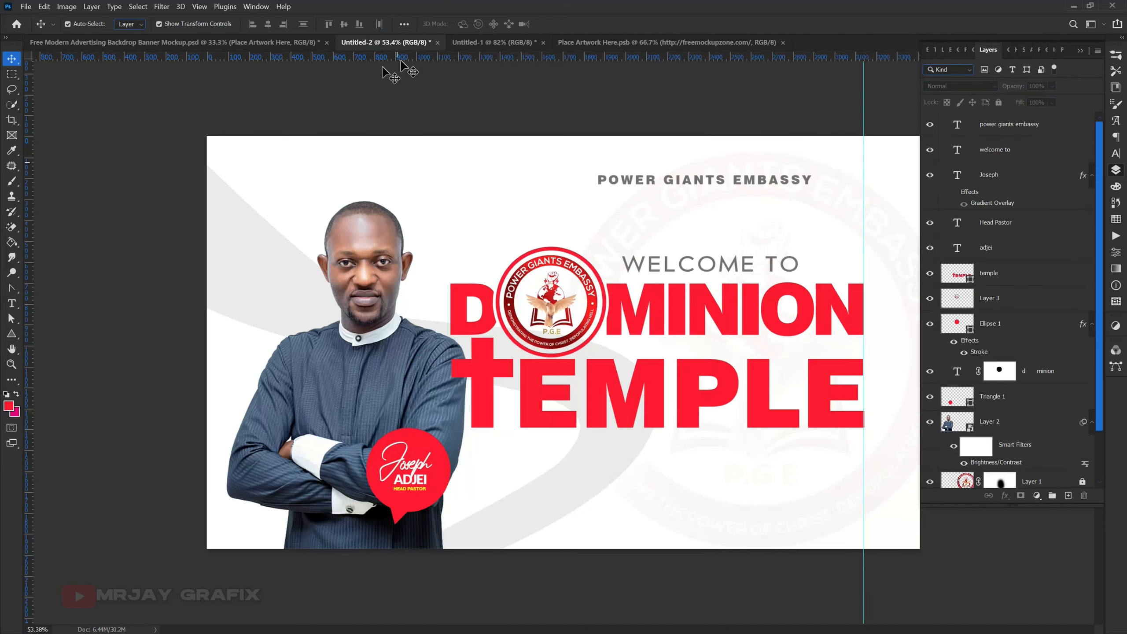
{"action": "left_click", "coordinate": [311, 41]}
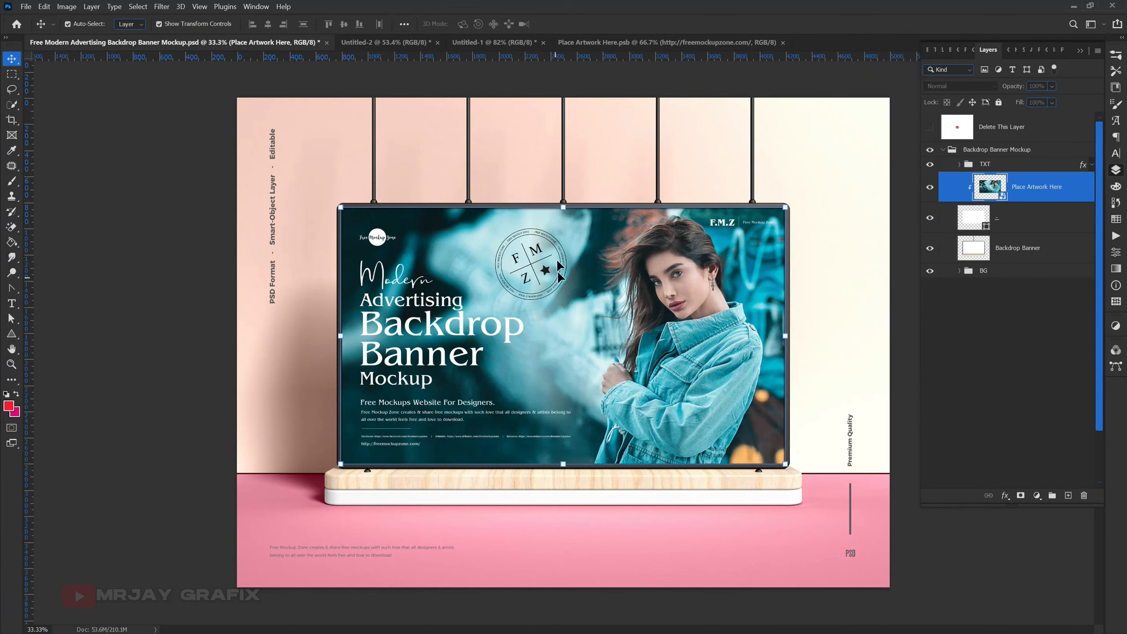
{"action": "left_click", "coordinate": [126, 211]}
{"action": "left_click", "coordinate": [715, 43]}
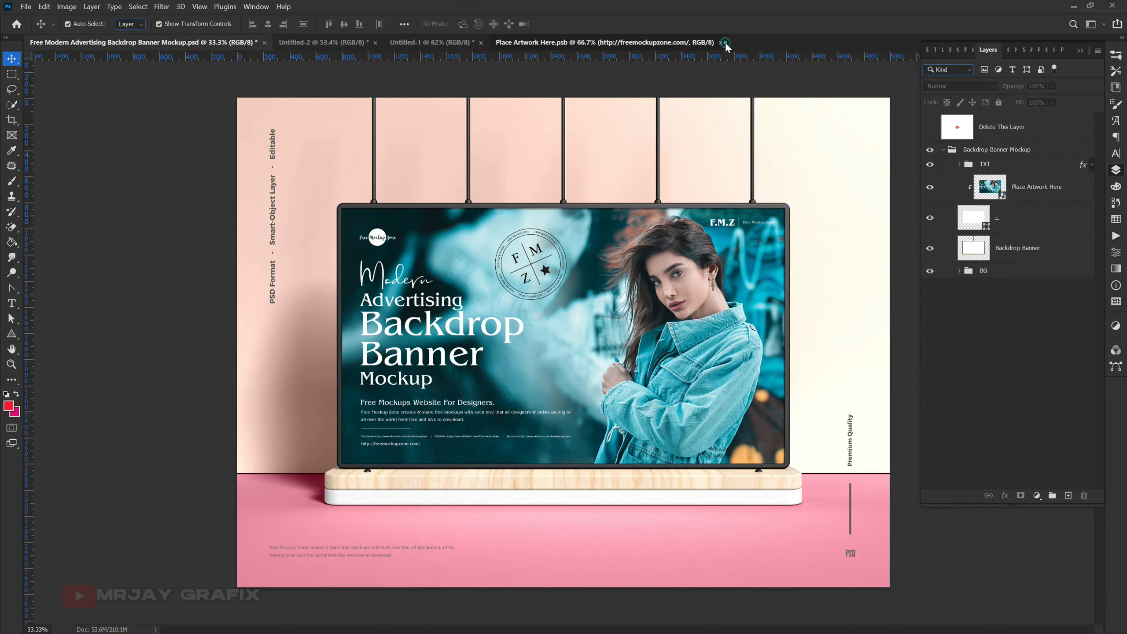
{"action": "left_click", "coordinate": [328, 41]}
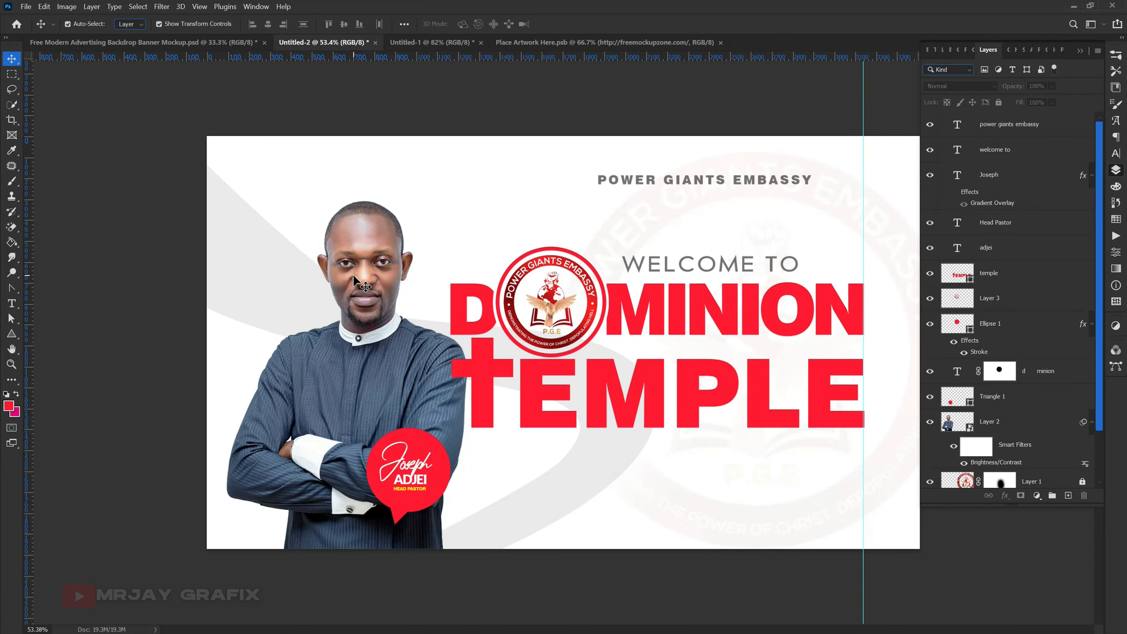
{"action": "left_click", "coordinate": [618, 45]}
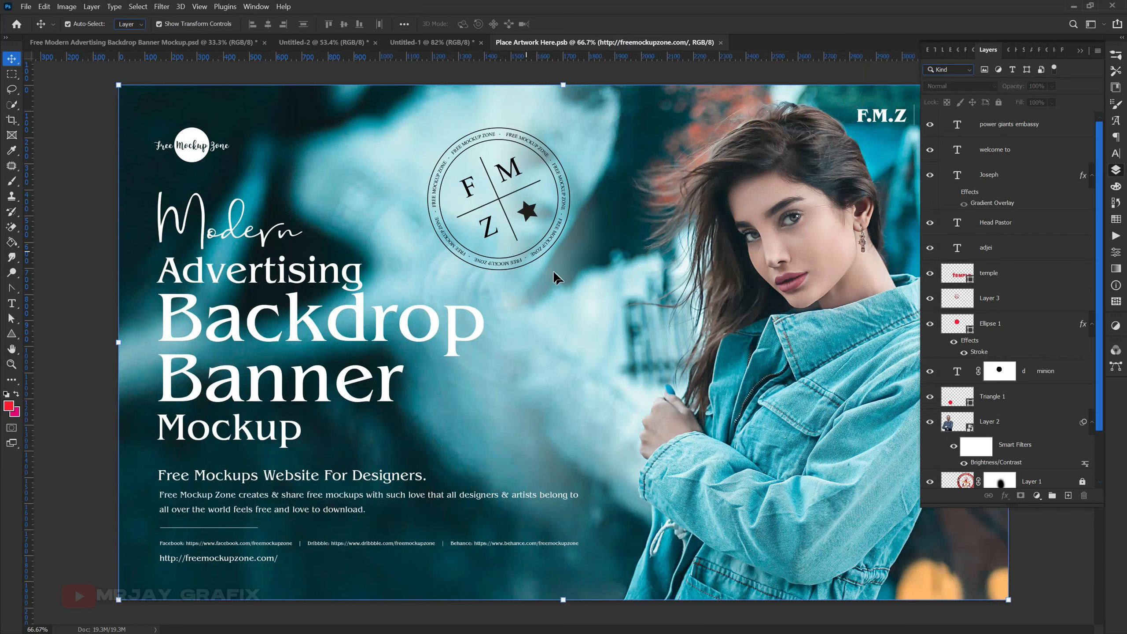
- Stamp all visible layers of the Untitled-2 church banner into one new merged layer on top
{"action": "left_click", "coordinate": [342, 45]}
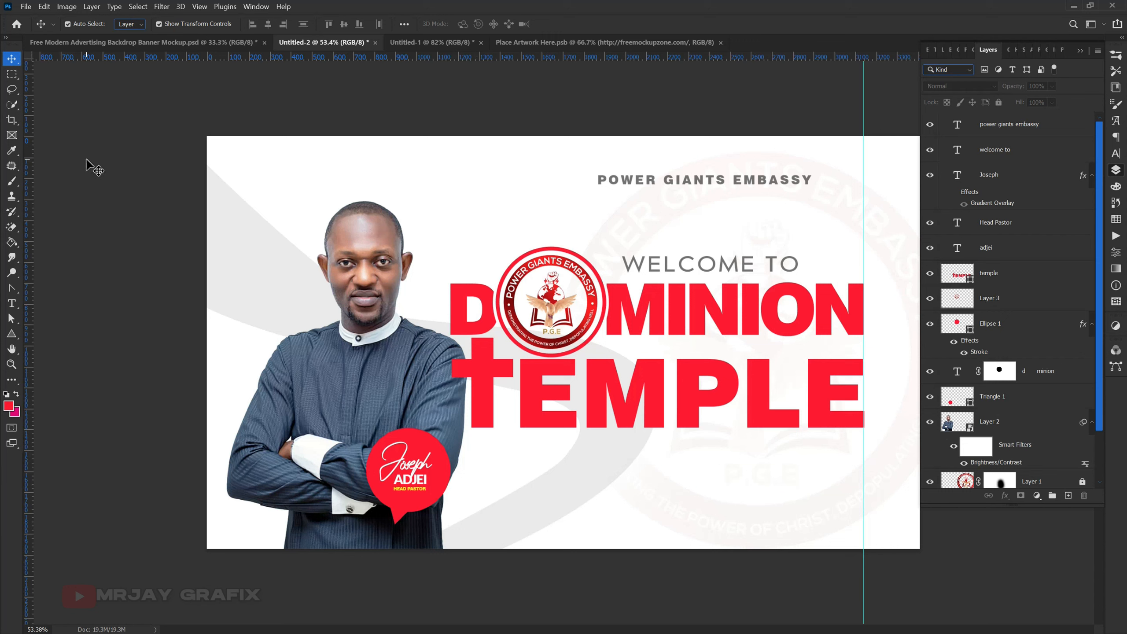
{"action": "key", "text": "ctrl"}
{"action": "key", "text": "ctrl+shift+alt+e"}
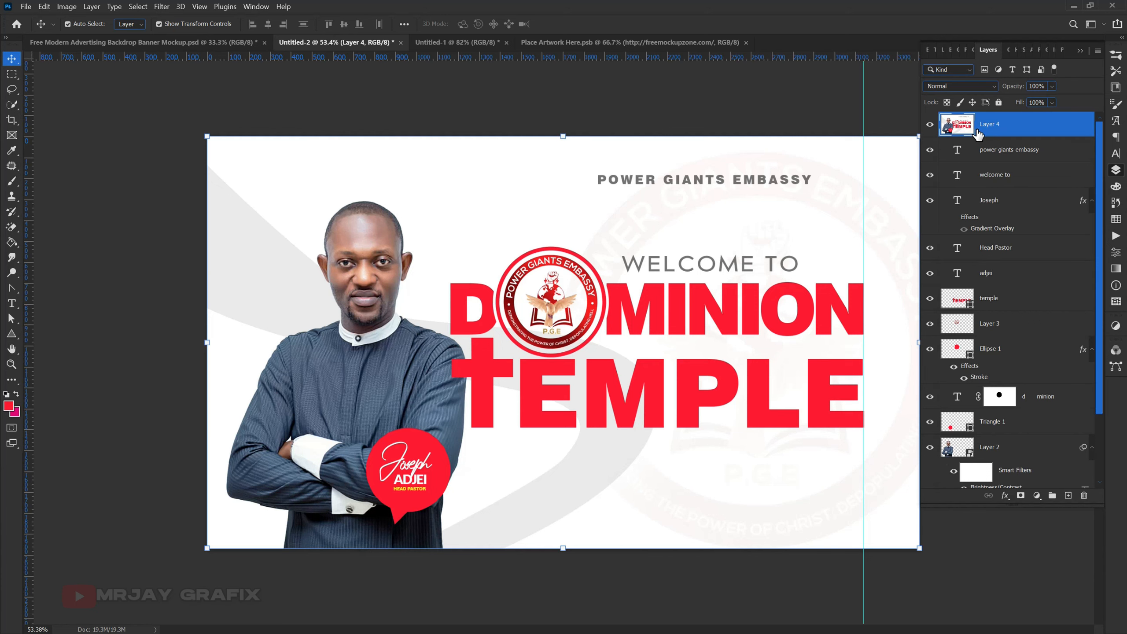
- Copy the merged banner layer into Place Artwork Here.psb, align it to cover the whole canvas, and clear the selection
{"action": "left_click_drag", "start_coordinate": [548, 200], "coordinate": [574, 322]}
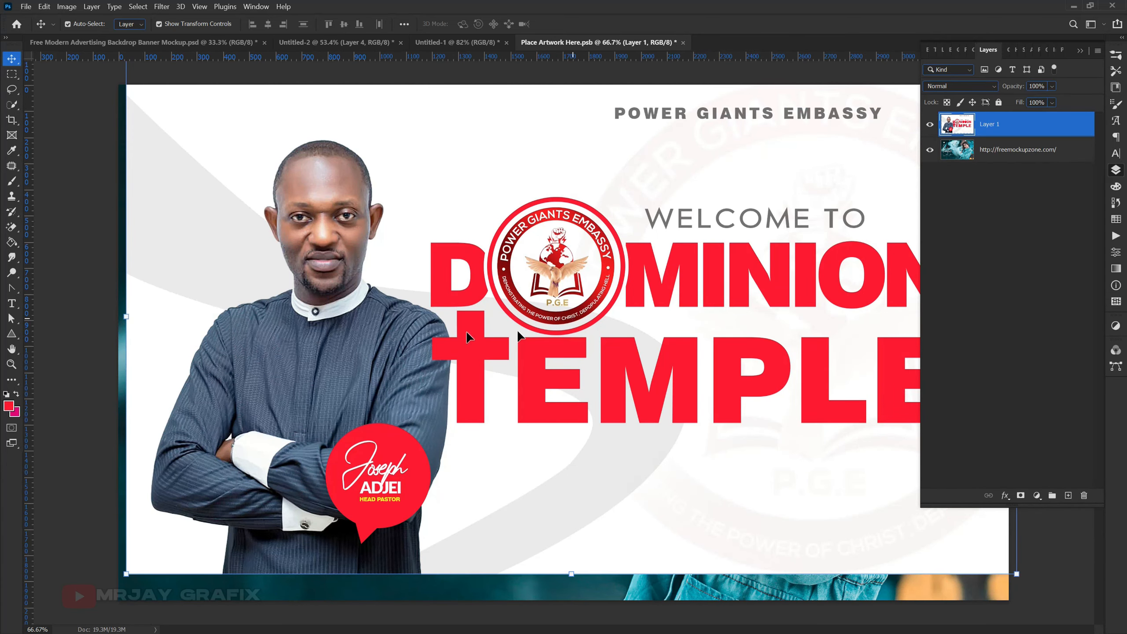
{"action": "scroll", "coordinate": [418, 325], "scroll_direction": "down", "scroll_amount": 3}
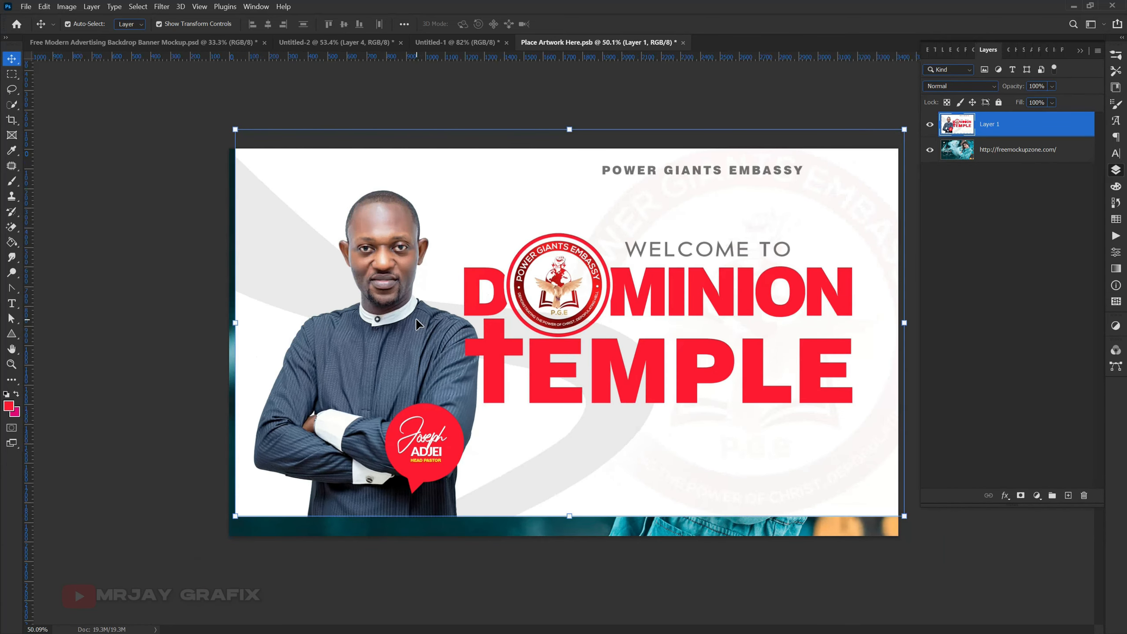
{"action": "key", "text": "ctrl+a"}
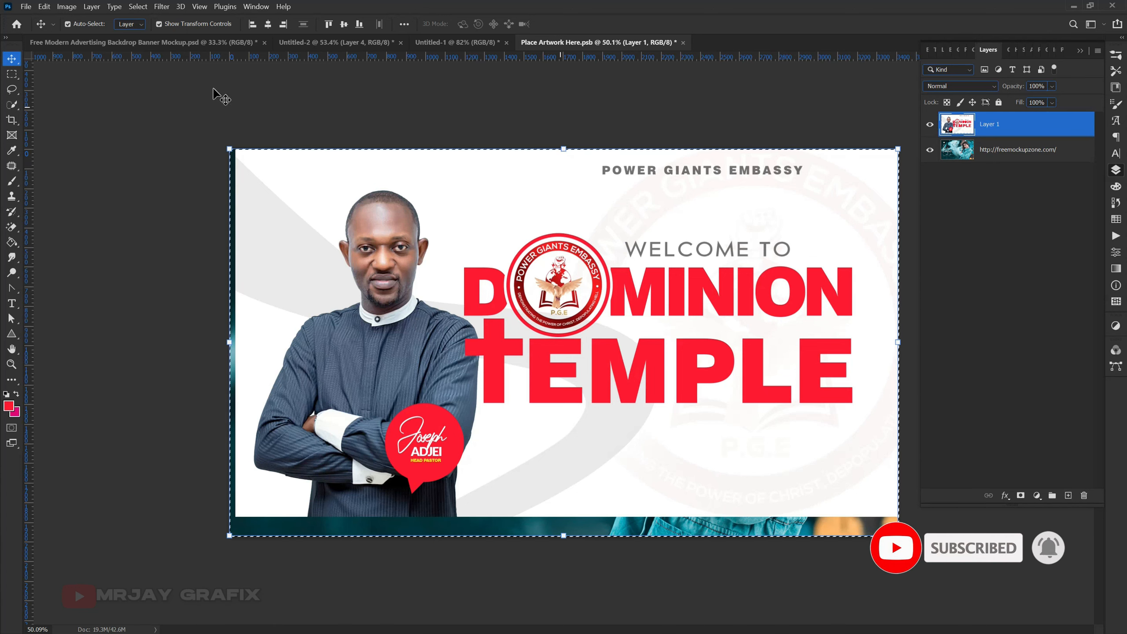
{"action": "left_click", "coordinate": [283, 23]}
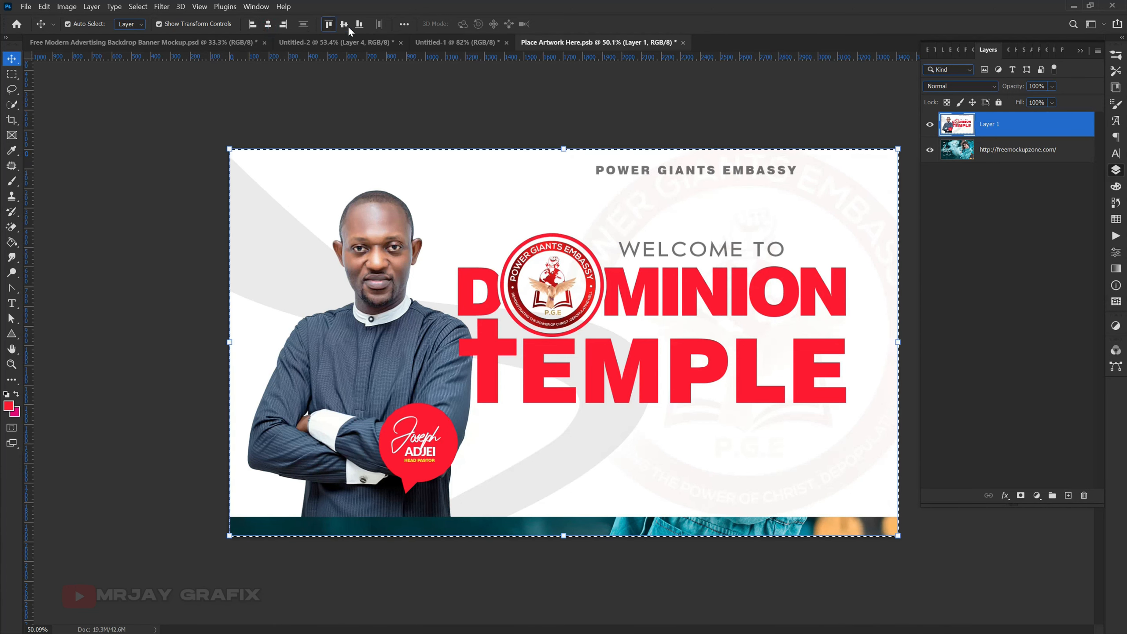
{"action": "left_click", "coordinate": [345, 25]}
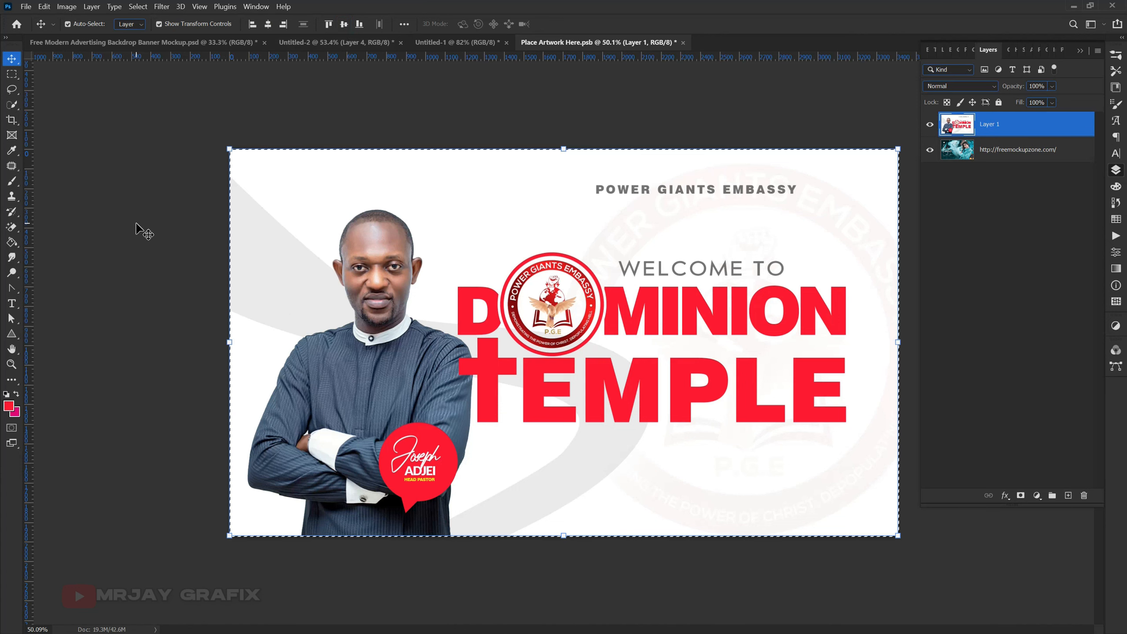
{"action": "key", "text": "ctrl+d"}
{"action": "left_click", "coordinate": [133, 225]}
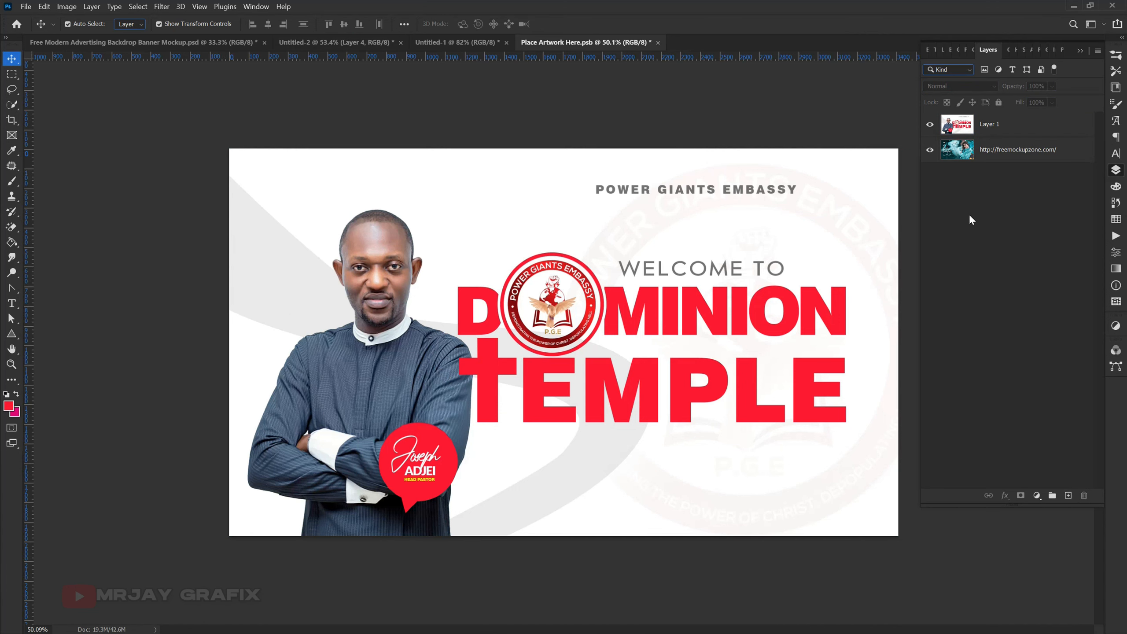
- Hide and show the placed banner layer to compare it with the mockup's original artwork
{"action": "left_click", "coordinate": [929, 125]}
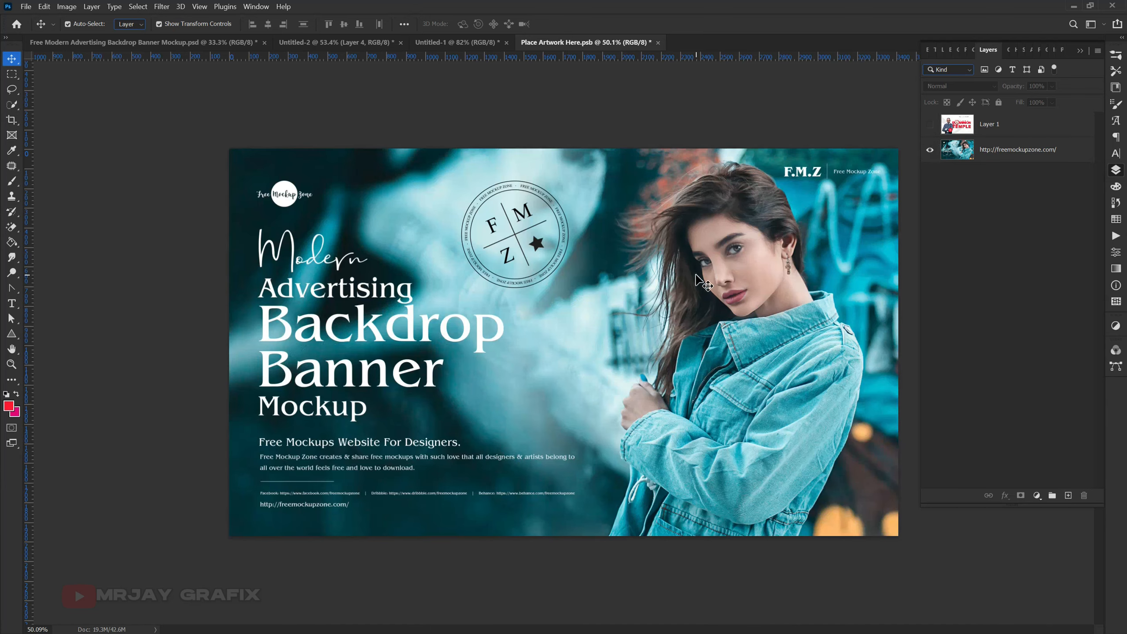
{"action": "left_click", "coordinate": [991, 151]}
{"action": "left_click", "coordinate": [930, 124]}
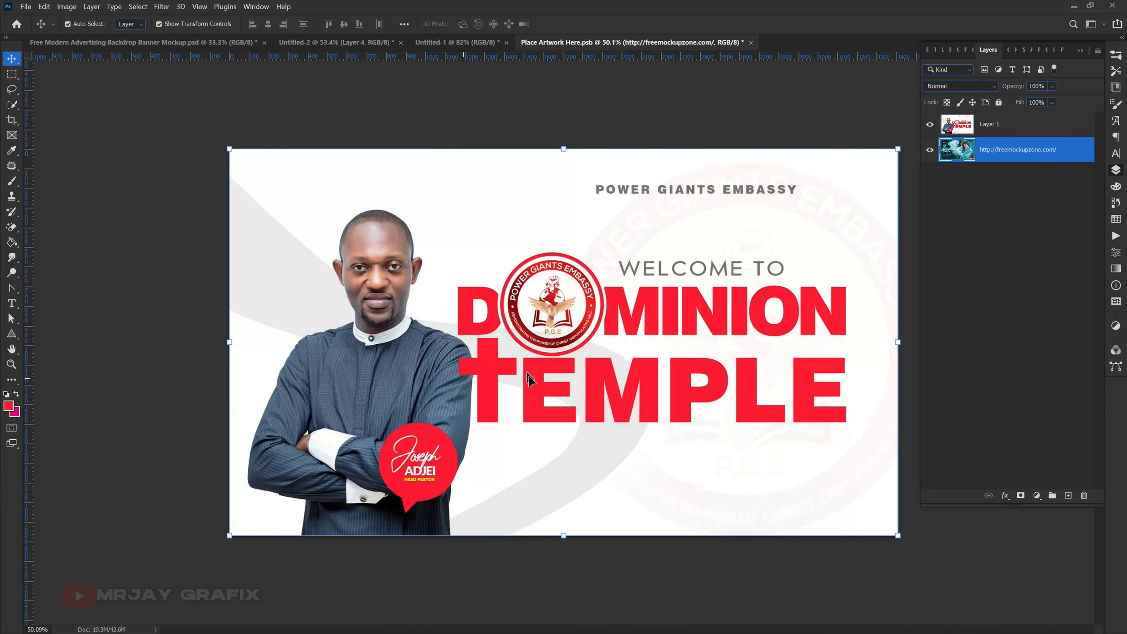
{"action": "left_click", "coordinate": [160, 331]}
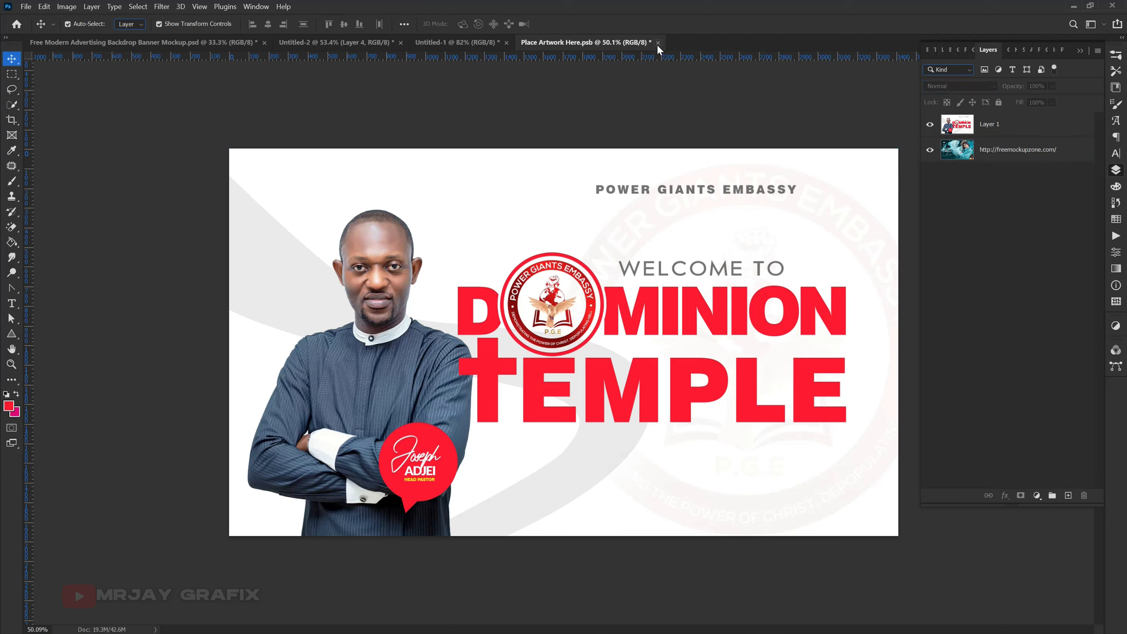
- Close Place Artwork Here.psb with its changes saved and return to the backdrop banner mockup document
{"action": "left_click", "coordinate": [22, 10]}
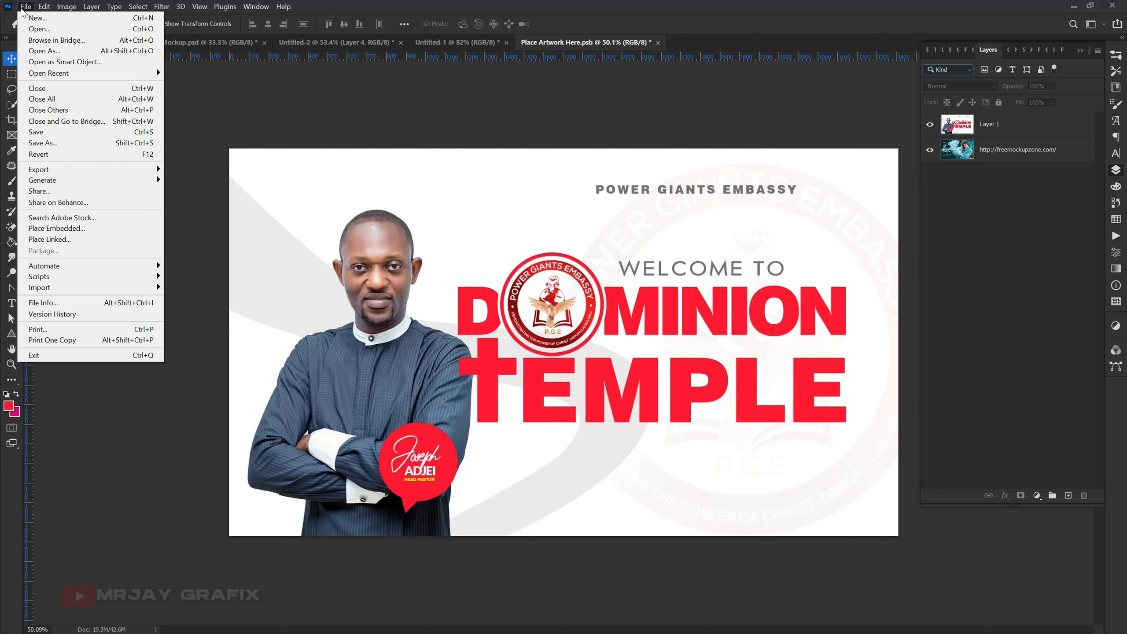
{"action": "left_click", "coordinate": [22, 10]}
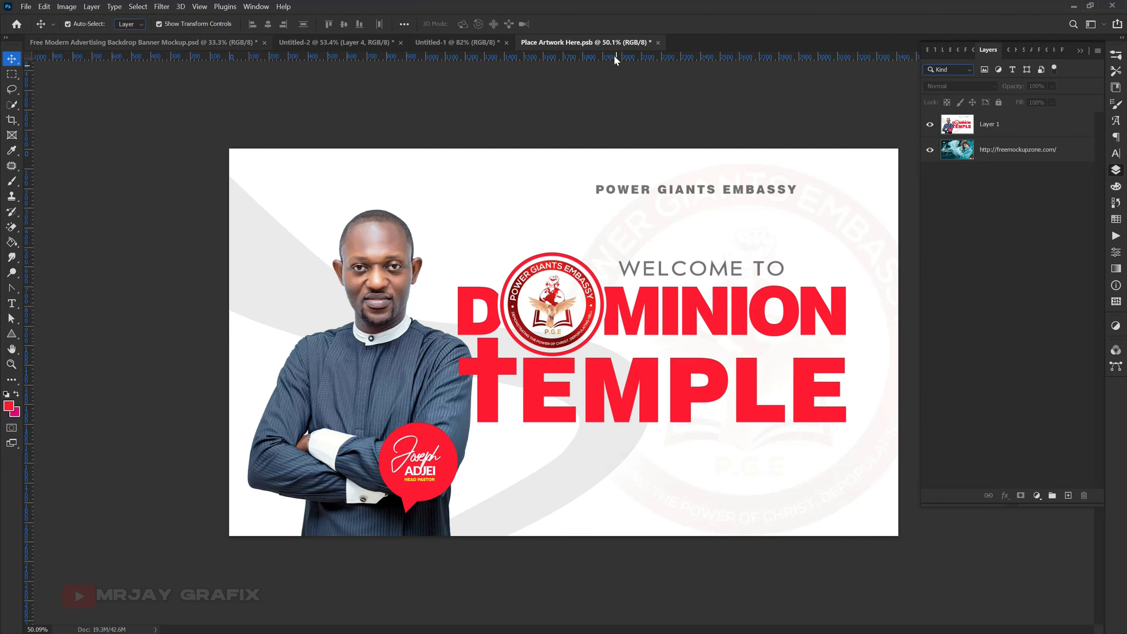
{"action": "left_click", "coordinate": [658, 43]}
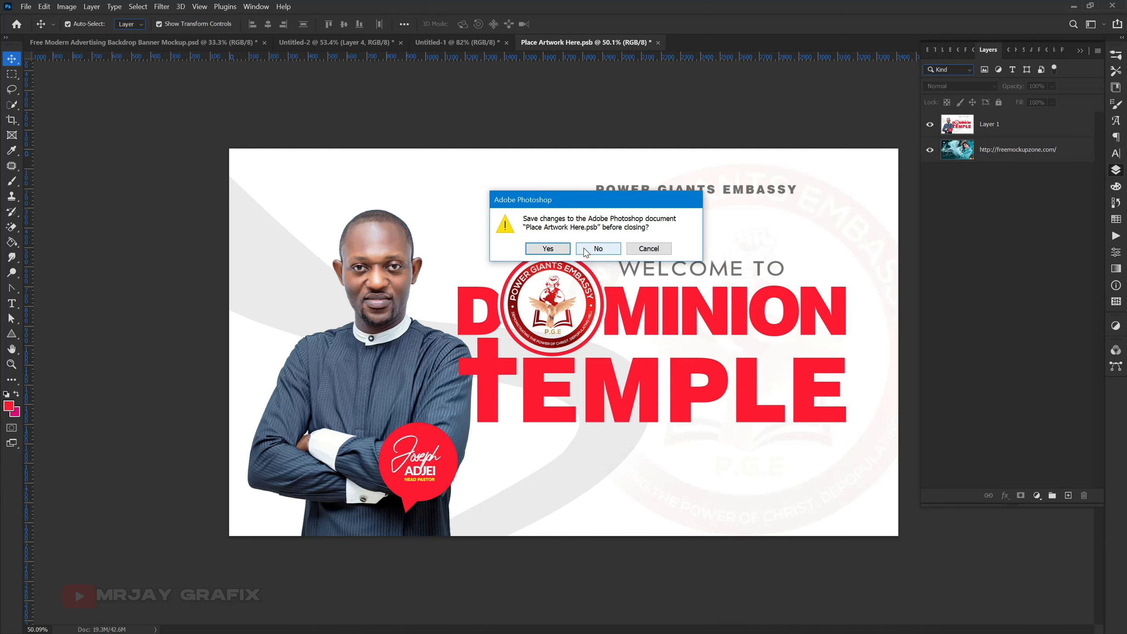
{"action": "left_click", "coordinate": [548, 250]}
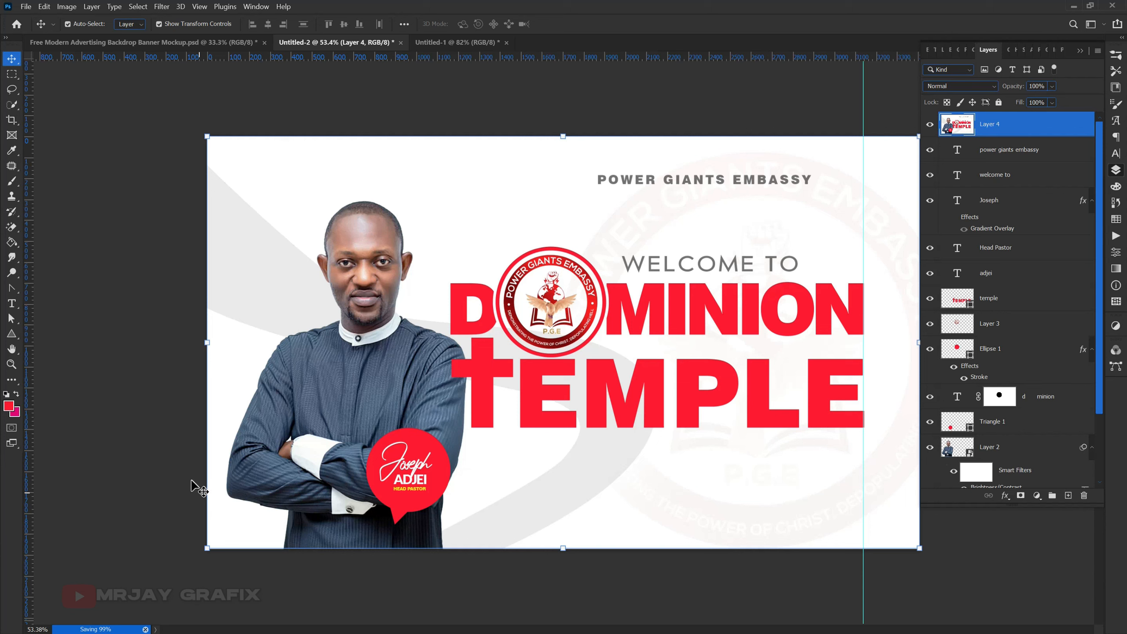
{"action": "left_click", "coordinate": [166, 43]}
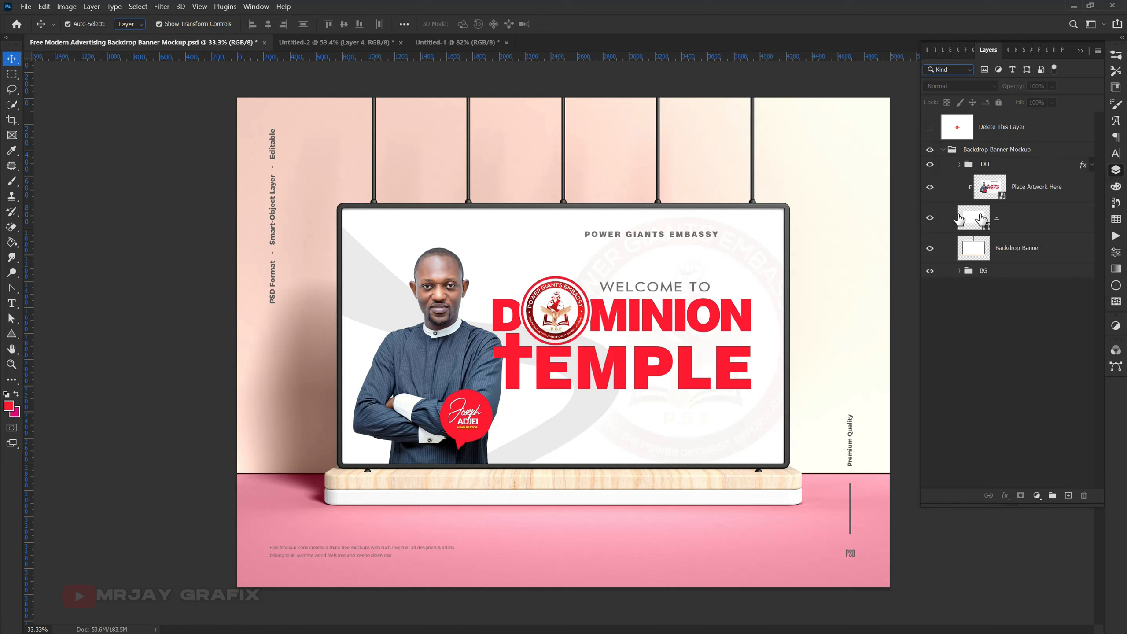
- Toggle the visibility of the BG Highlights, BG Overlay and both BG Color layers to examine their effect on the mockup background
{"action": "left_click", "coordinate": [307, 142]}
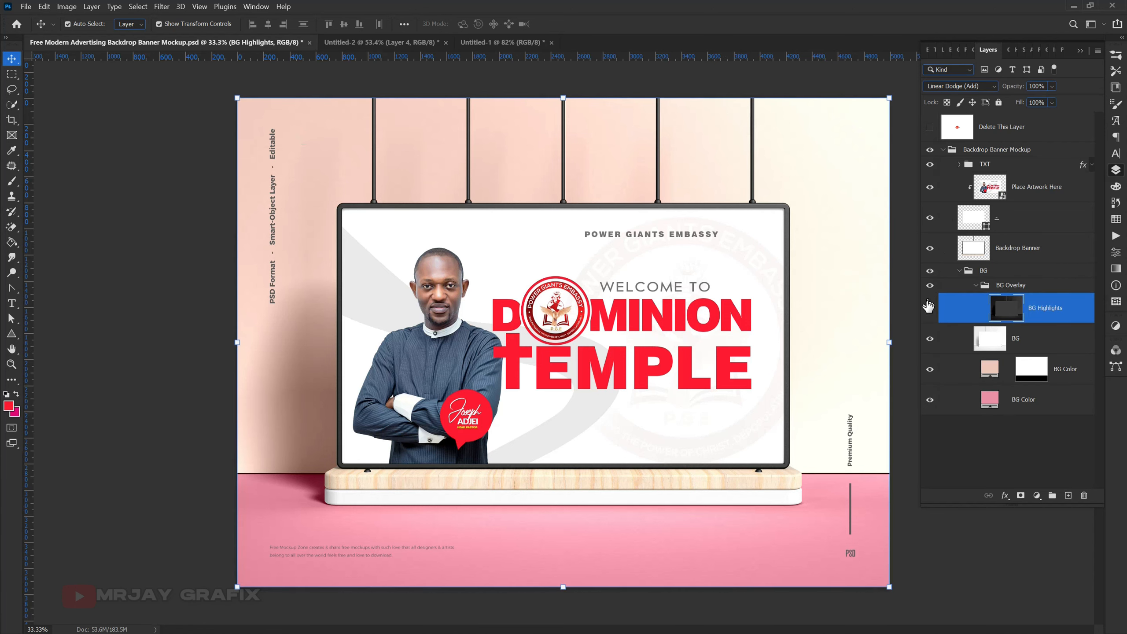
{"action": "left_click", "coordinate": [929, 311]}
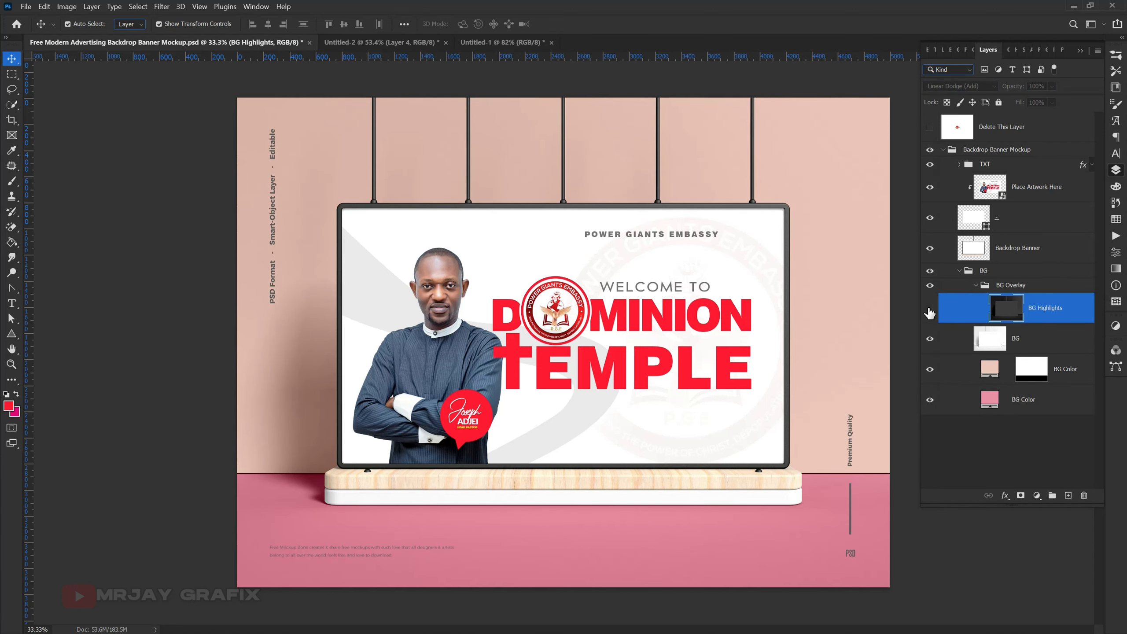
{"action": "left_click", "coordinate": [929, 309]}
{"action": "left_click", "coordinate": [930, 286]}
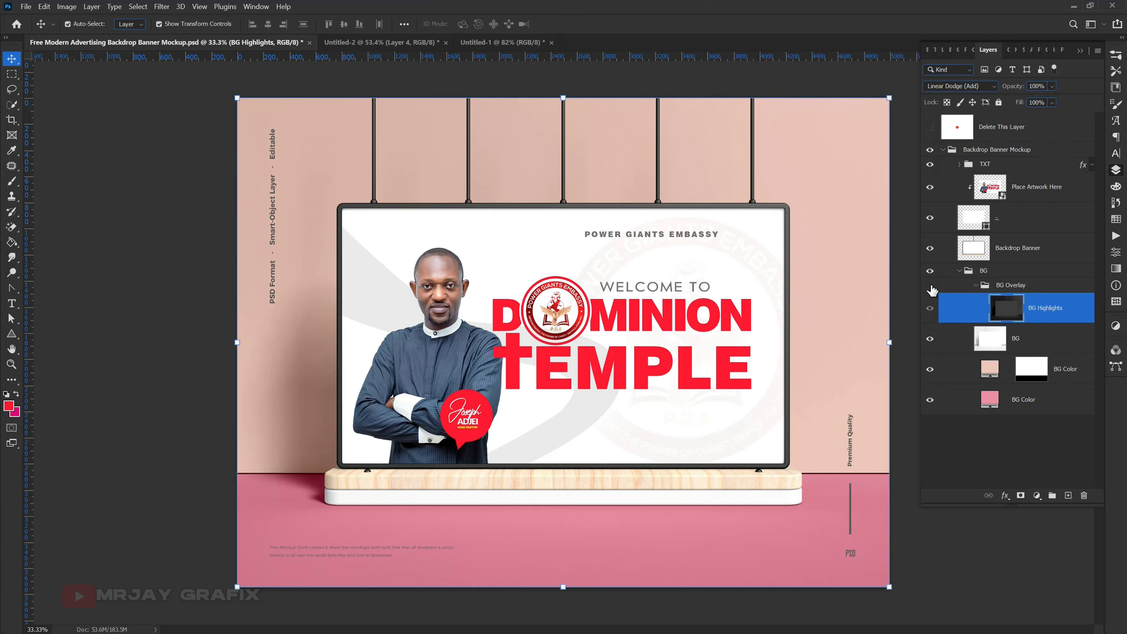
{"action": "left_click", "coordinate": [930, 285]}
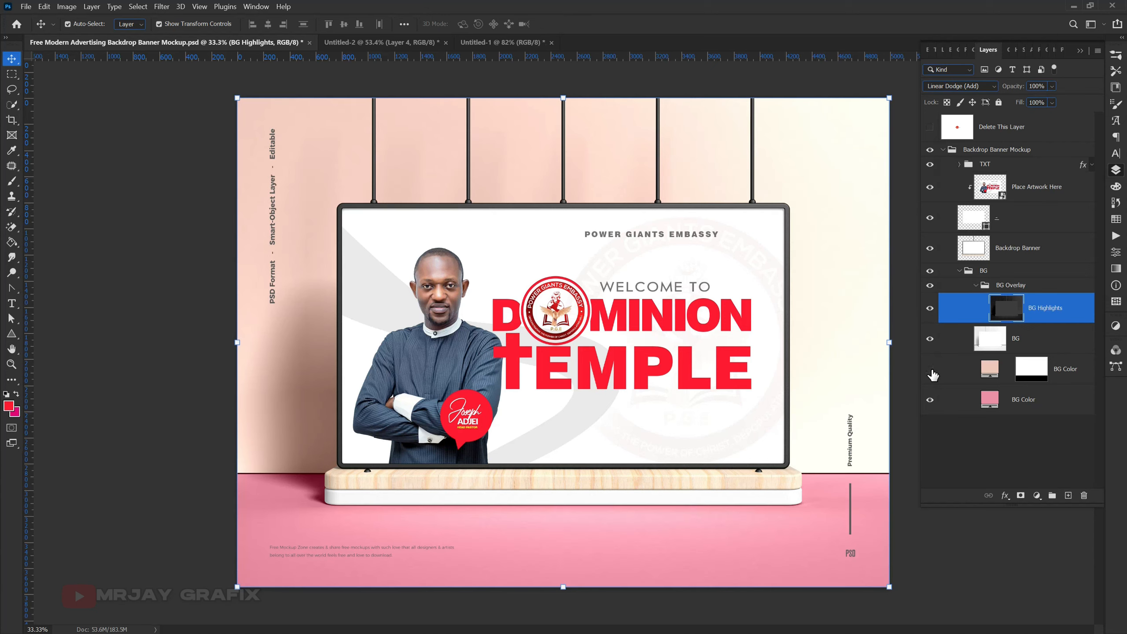
{"action": "left_click", "coordinate": [932, 372]}
{"action": "left_click", "coordinate": [931, 372]}
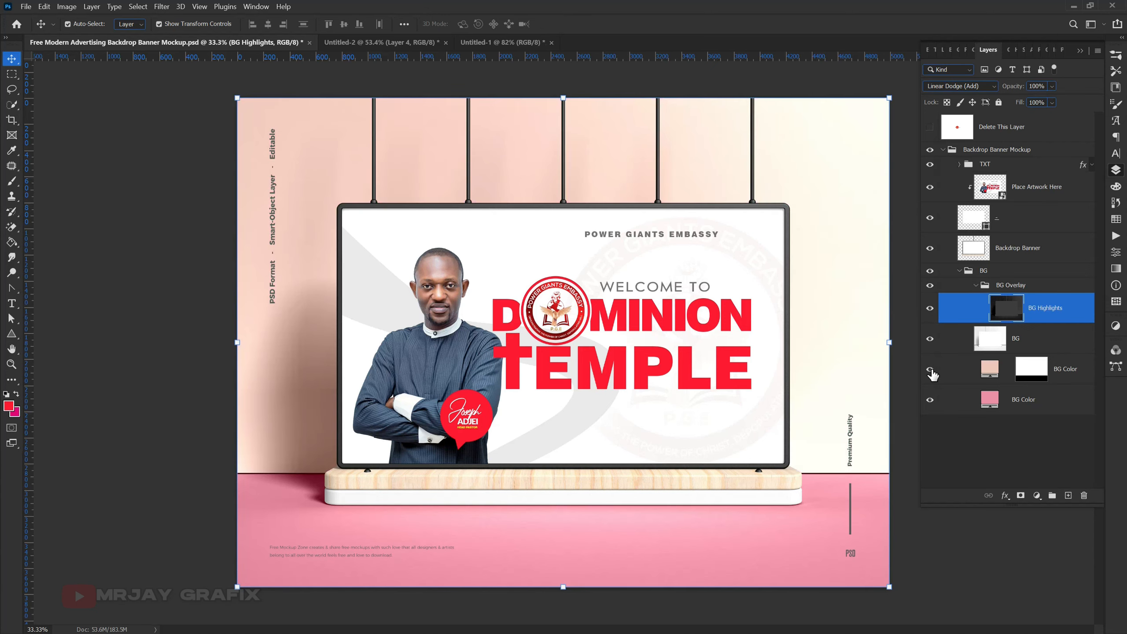
{"action": "left_click", "coordinate": [930, 401]}
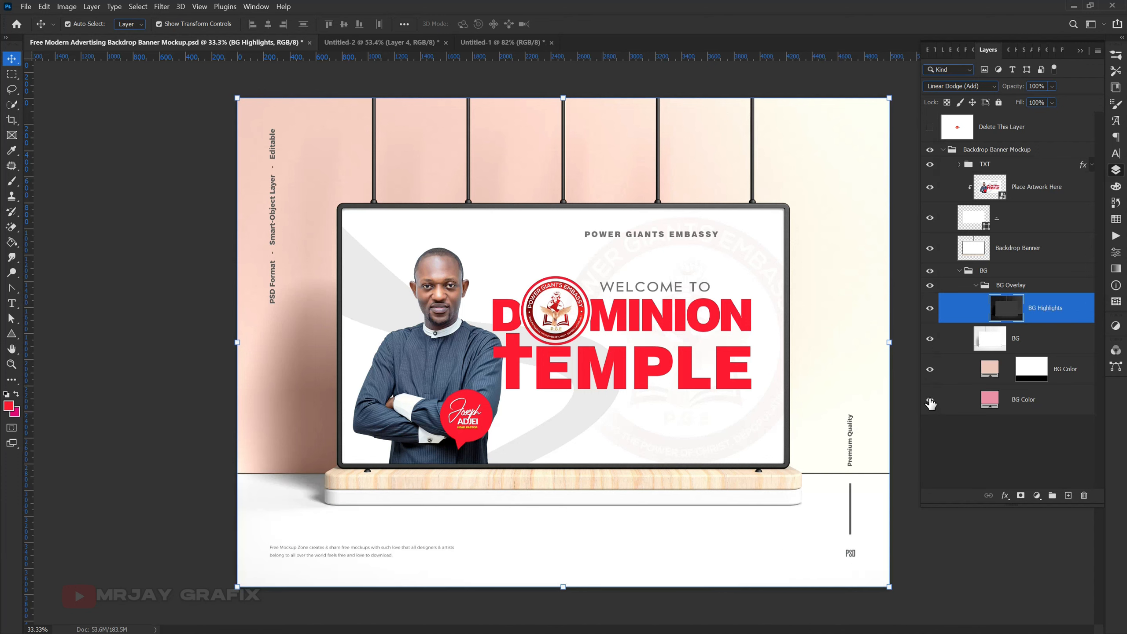
{"action": "left_click", "coordinate": [931, 401]}
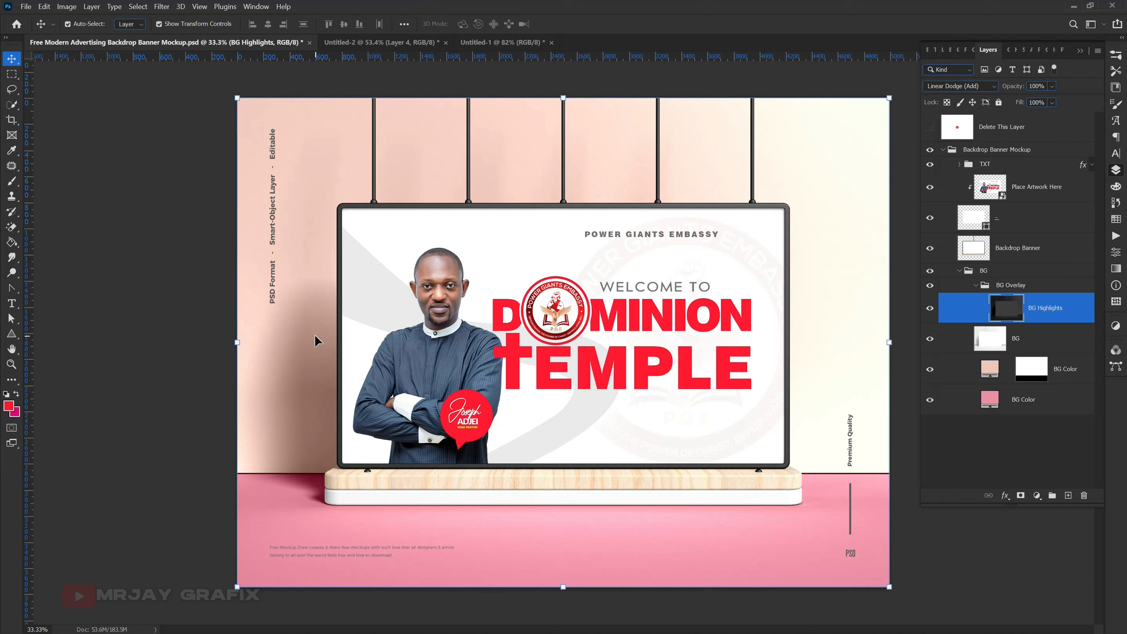
{"action": "left_click", "coordinate": [90, 256]}
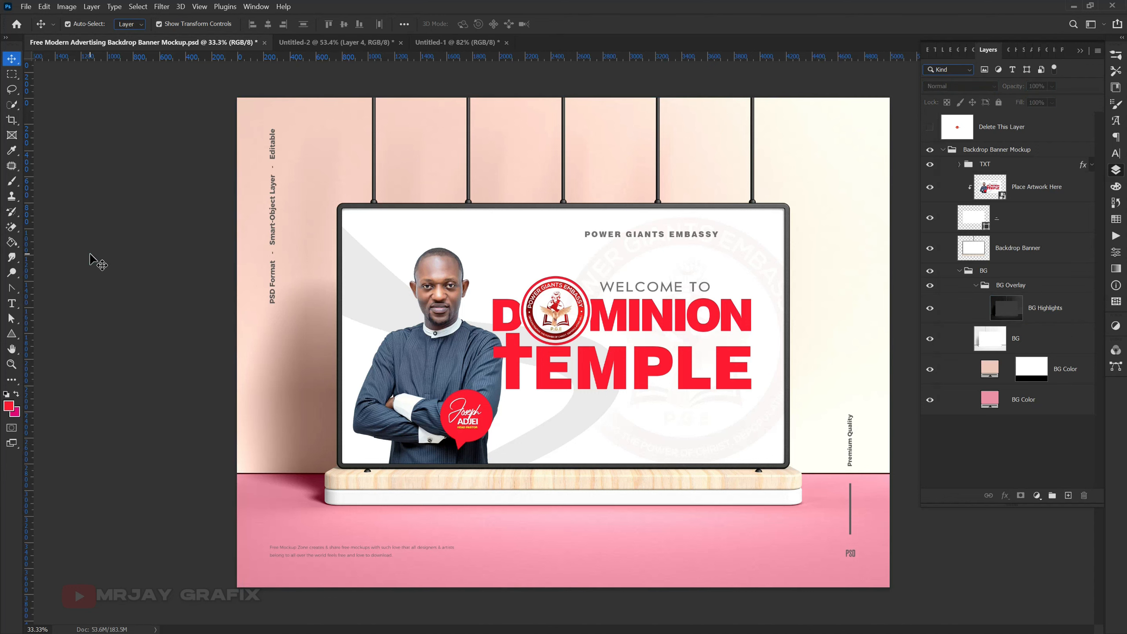
- Return to the Untitled-2 banner design, deselect its merged layer and view the whole banner
{"action": "left_click", "coordinate": [380, 49]}
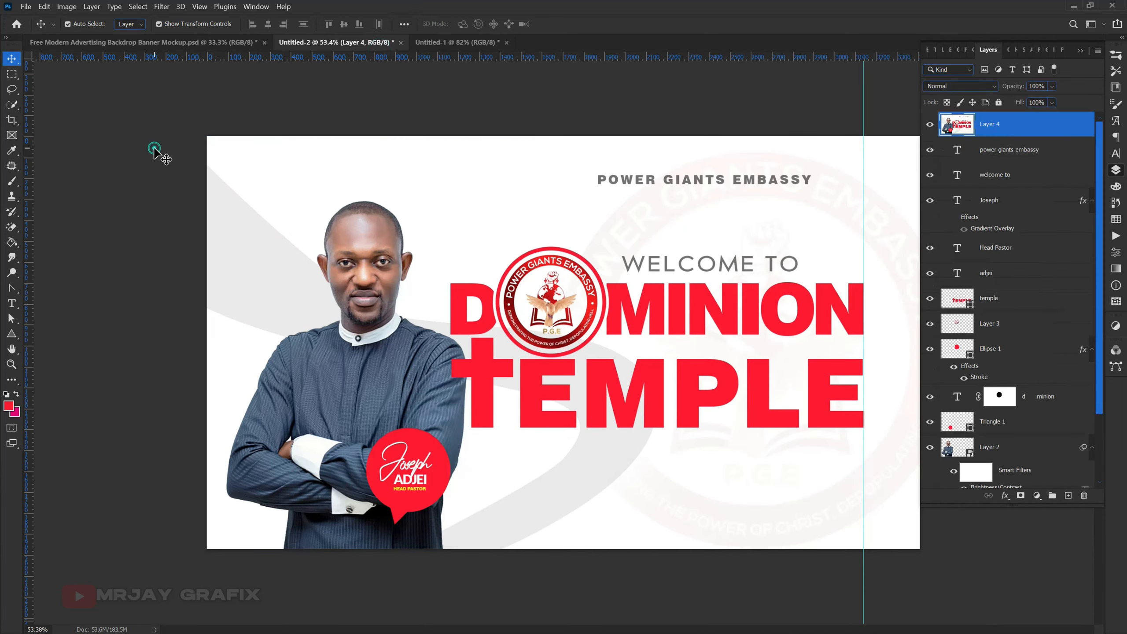
{"action": "left_click", "coordinate": [154, 149]}
{"action": "scroll", "coordinate": [173, 159], "scroll_direction": "down", "scroll_amount": 1}
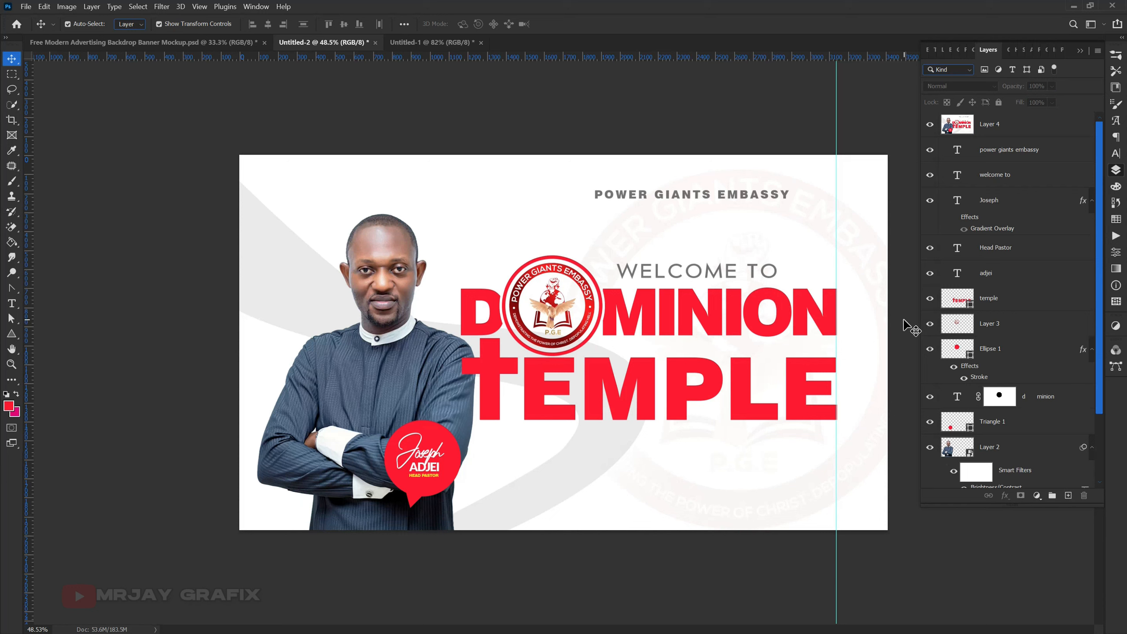